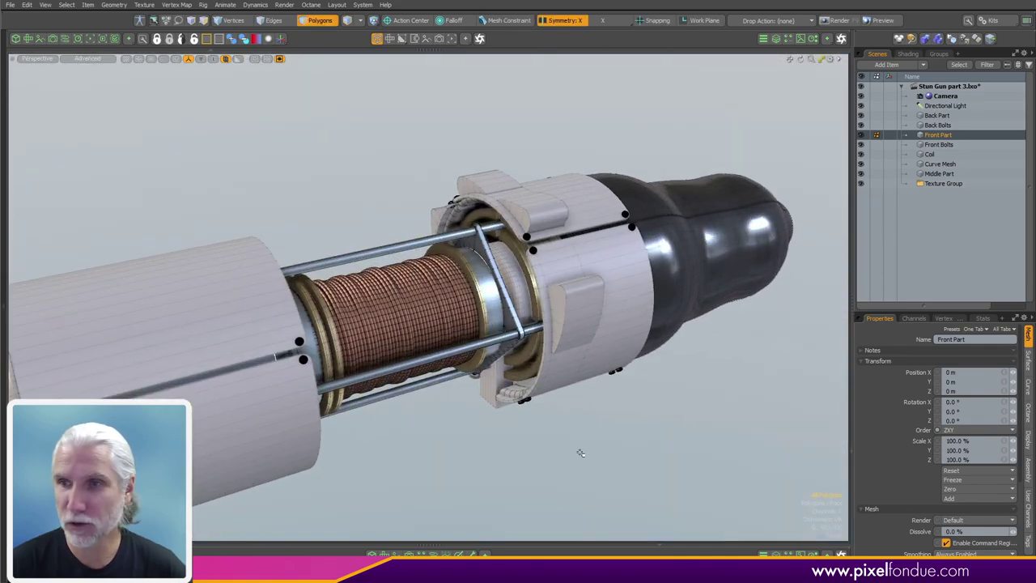
# Step: Select the Middle Part mesh and all polygons of the inner and outer brass ring segments inside the front housing
pyautogui.keyDown('alt'); pyautogui.moveTo(540, 448); pyautogui.dragTo(696, 429); pyautogui.keyUp('alt')
pyautogui.keyDown('alt'); pyautogui.moveTo(484, 497); pyautogui.dragTo(453, 412); pyautogui.keyUp('alt')
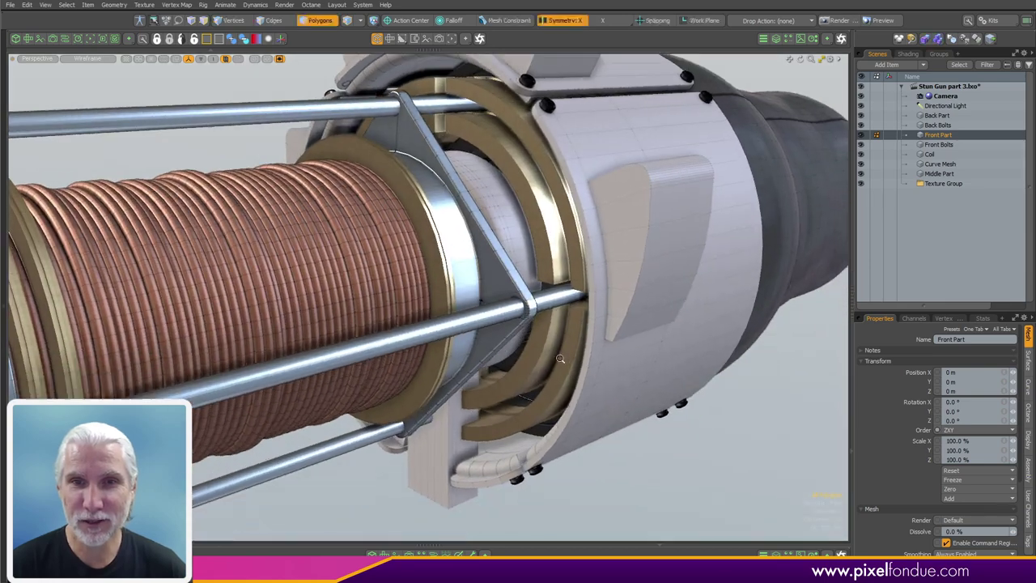
pyautogui.keyDown('ctrl'); pyautogui.keyDown('alt'); pyautogui.moveTo(559, 361); pyautogui.dragTo(417, 368); pyautogui.keyUp('alt'); pyautogui.keyUp('ctrl')
pyautogui.keyDown('alt'); pyautogui.moveTo(417, 368); pyautogui.dragTo(338, 358); pyautogui.keyUp('alt')
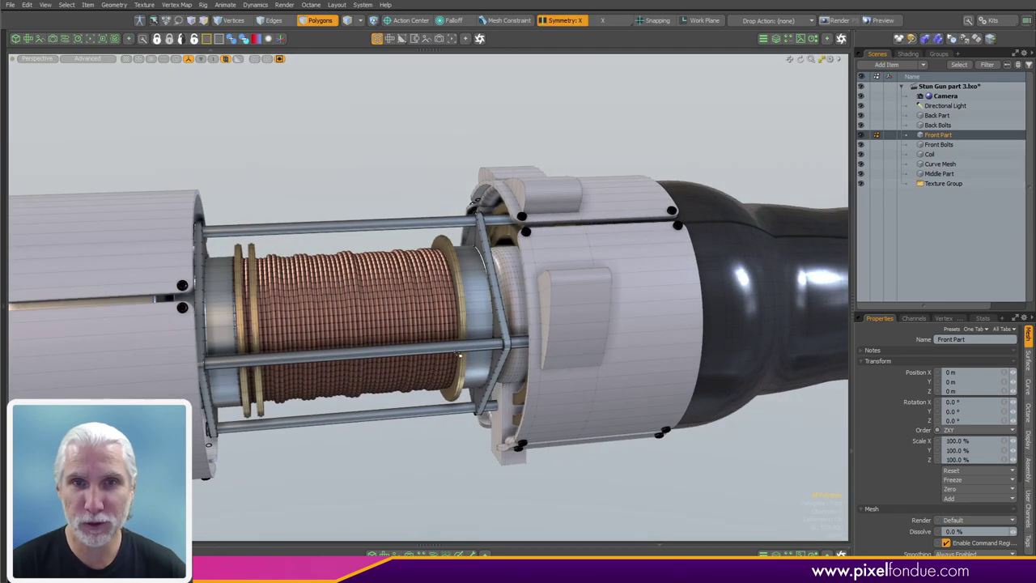
pyautogui.keyDown('alt'); pyautogui.moveTo(458, 354); pyautogui.dragTo(466, 403); pyautogui.keyUp('alt')
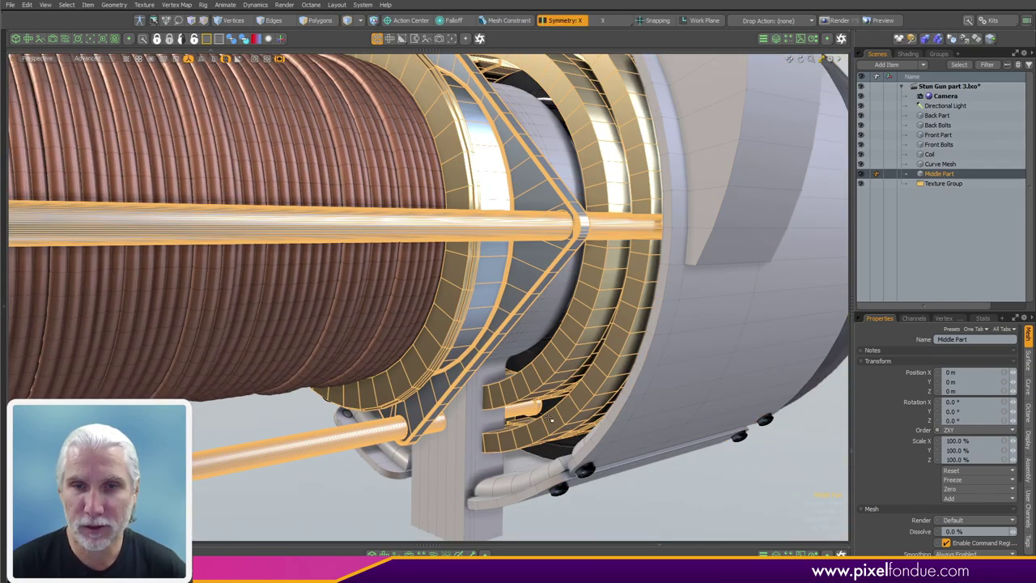
pyautogui.click(555, 421)
pyautogui.keyDown('shift'); pyautogui.doubleClick(533, 381); pyautogui.keyUp('shift')
pyautogui.keyDown('ctrl'); pyautogui.keyDown('alt'); pyautogui.moveTo(538, 377); pyautogui.dragTo(461, 372); pyautogui.keyUp('alt'); pyautogui.keyUp('ctrl')
pyautogui.keyDown('alt'); pyautogui.moveTo(462, 372); pyautogui.dragTo(517, 344); pyautogui.keyUp('alt')
pyautogui.hotkey('ctrl', '3')
pyautogui.click(420, 382)
pyautogui.keyDown('shift'); pyautogui.doubleClick(544, 323); pyautogui.keyUp('shift')
pyautogui.scroll(3, 555, 319)
# Step: Move the selected brass rings along the Z axis, seating them a little deeper in the front housing
pyautogui.press('w')
pyautogui.press('KP_8')
pyautogui.scroll(-3, 476, 364)
pyautogui.keyDown('alt'); pyautogui.keyDown('shift'); pyautogui.moveTo(502, 486); pyautogui.dragTo(460, 413); pyautogui.keyUp('shift'); pyautogui.keyUp('alt')
pyautogui.moveTo(466, 140); pyautogui.dragTo(441, 141)
pyautogui.keyDown('alt'); pyautogui.moveTo(440, 154); pyautogui.dragTo(364, 316); pyautogui.keyUp('alt')
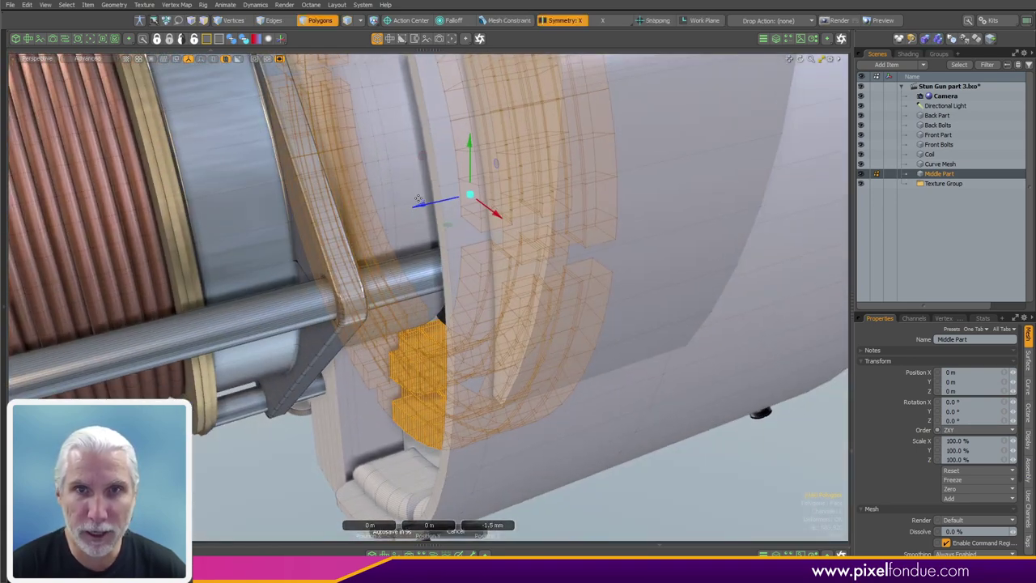
pyautogui.moveTo(422, 205); pyautogui.dragTo(439, 201)
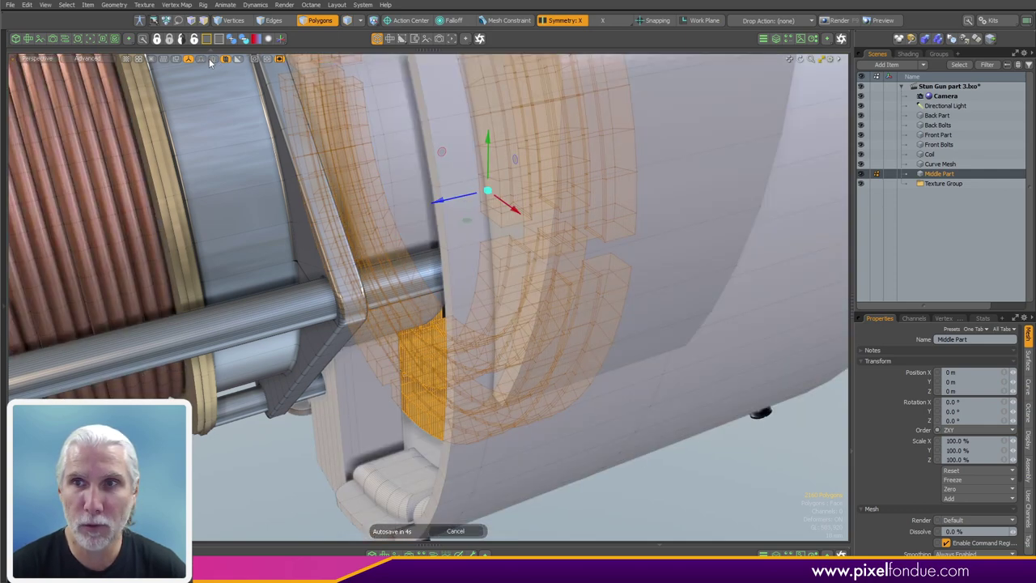
# Step: Hide the inactive meshes to isolate the Middle Part, and show them again
pyautogui.click(211, 60)
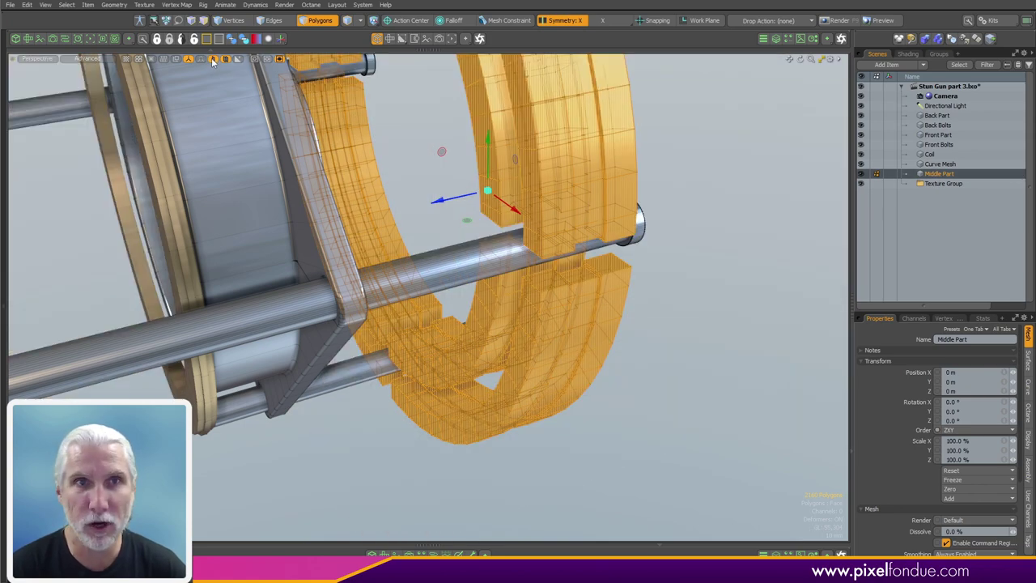
pyautogui.click(212, 61)
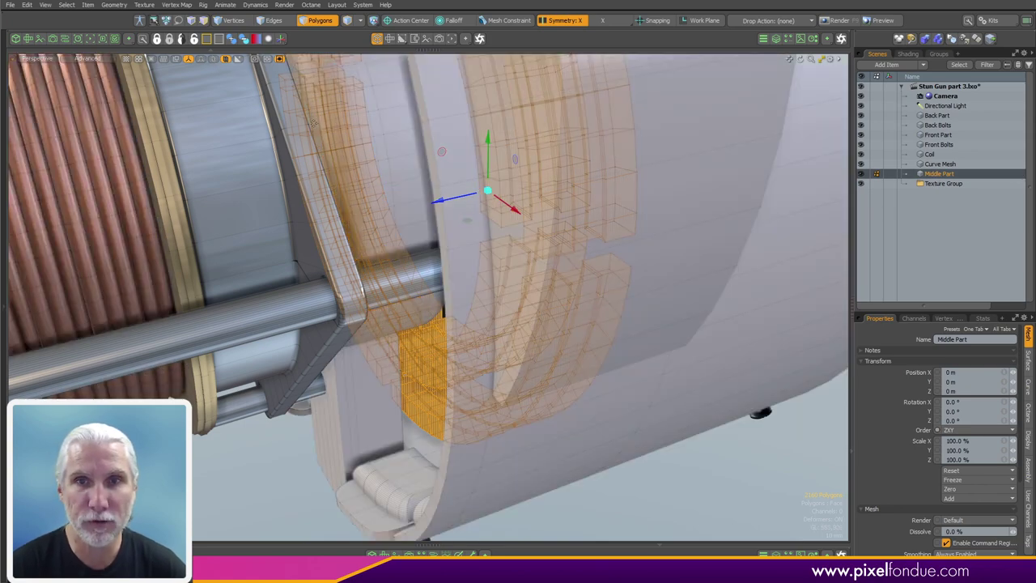
pyautogui.hotkey('ctrl', '3')
pyautogui.click(429, 333)
pyautogui.hotkey('ctrl', '3')
pyautogui.click(416, 353)
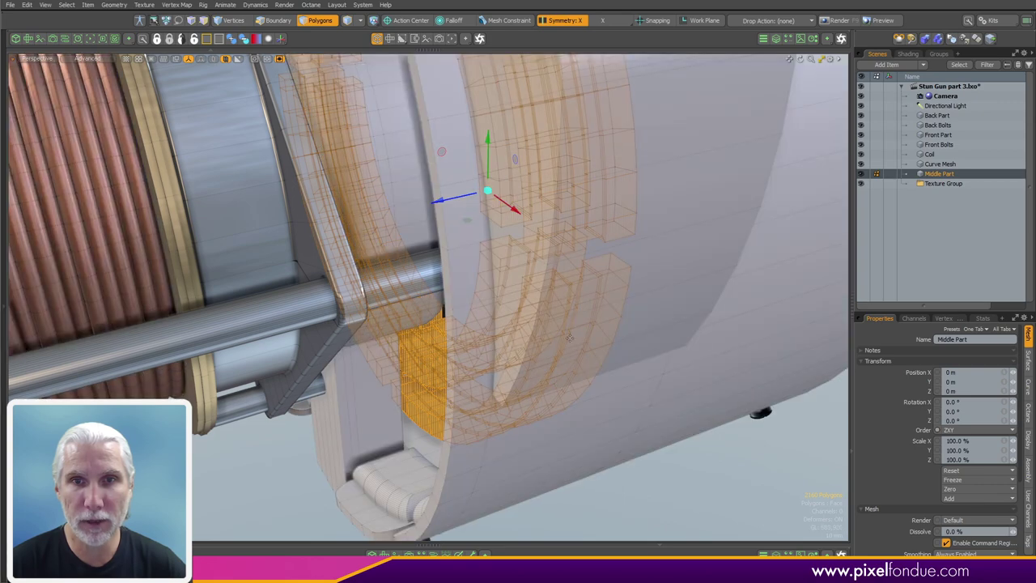
pyautogui.hotkey('ctrl', '3')
pyautogui.click(485, 344)
pyautogui.hotkey('ctrl', '3')
pyautogui.click(271, 401)
pyautogui.scroll(-5, 487, 347)
pyautogui.keyDown('alt'); pyautogui.moveTo(488, 348); pyautogui.dragTo(519, 346); pyautogui.keyUp('alt')
pyautogui.hotkey('ctrl', '3')
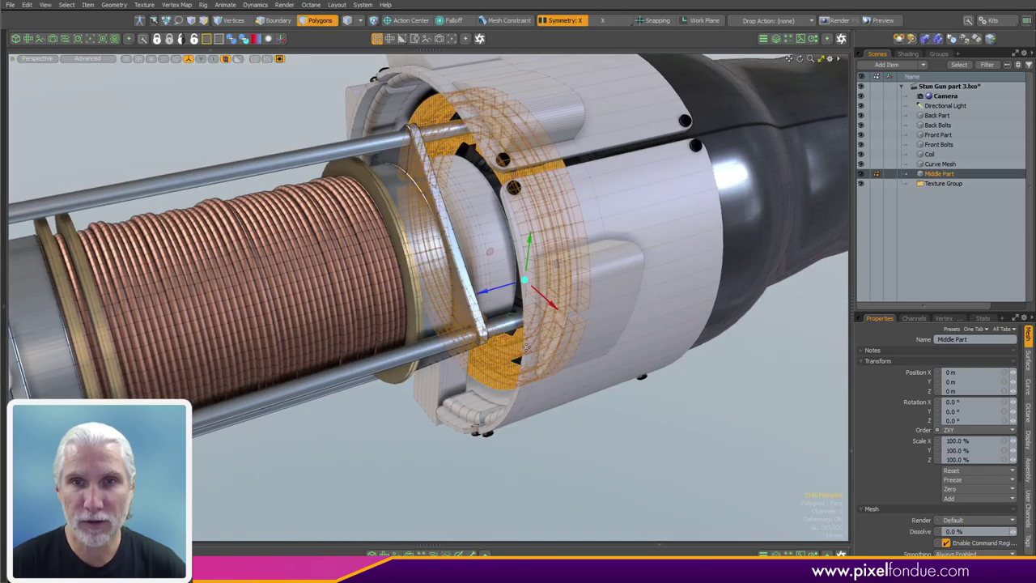
pyautogui.hotkey('ctrl', '1')
pyautogui.hotkey('ctrl', '3')
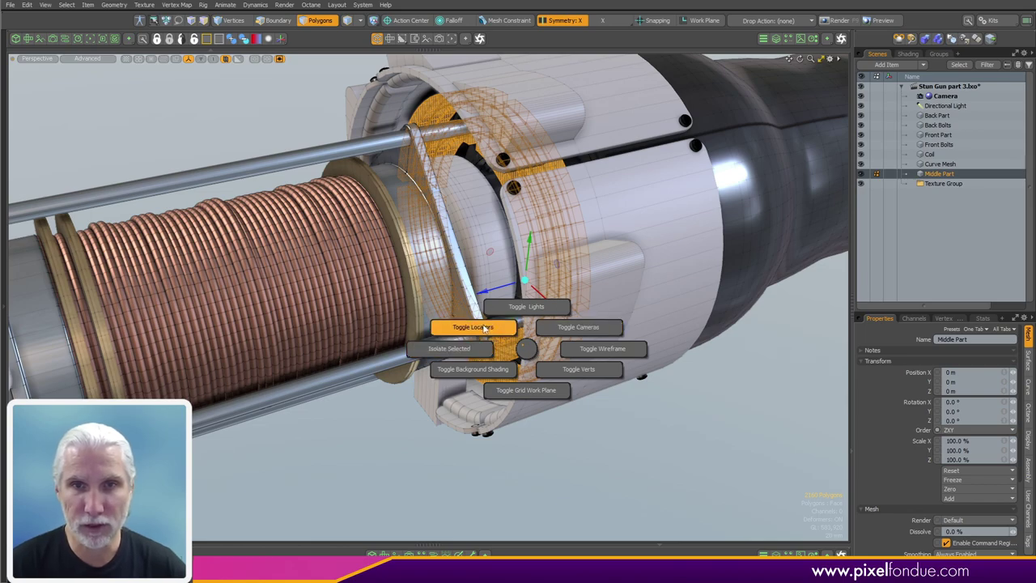
pyautogui.keyDown('alt'); pyautogui.moveTo(530, 357); pyautogui.dragTo(521, 400); pyautogui.keyUp('alt')
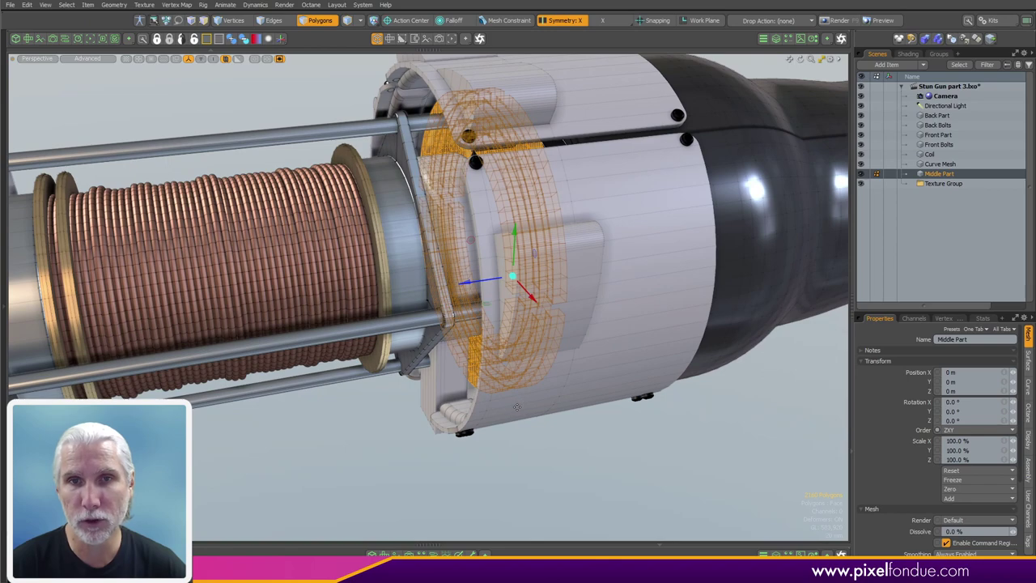
pyautogui.keyDown('ctrl'); pyautogui.keyDown('alt'); pyautogui.moveTo(434, 333); pyautogui.dragTo(486, 373); pyautogui.keyUp('alt'); pyautogui.keyUp('ctrl')
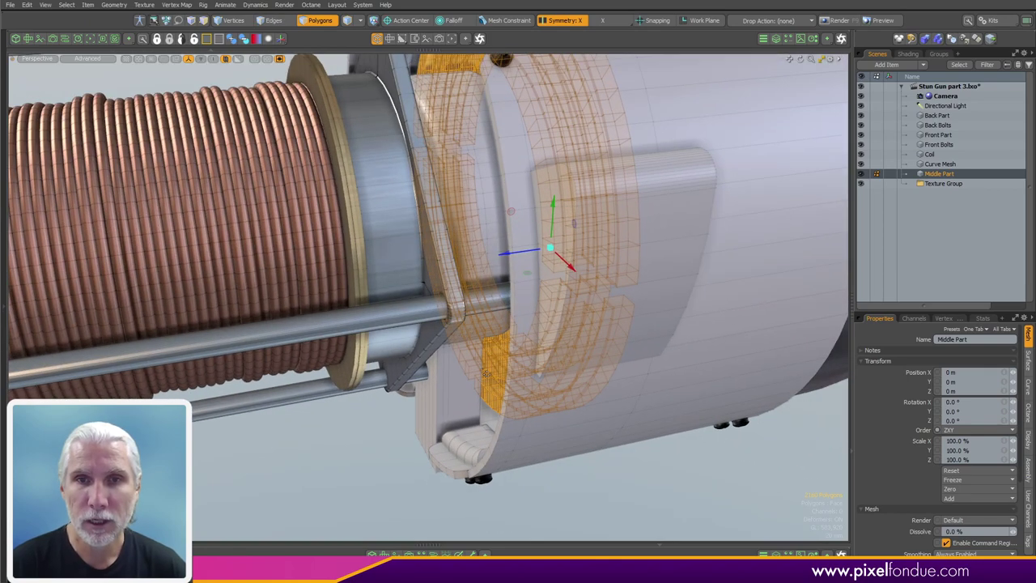
pyautogui.hotkey('alt', 'a')
pyautogui.hotkey('alt', 'f')
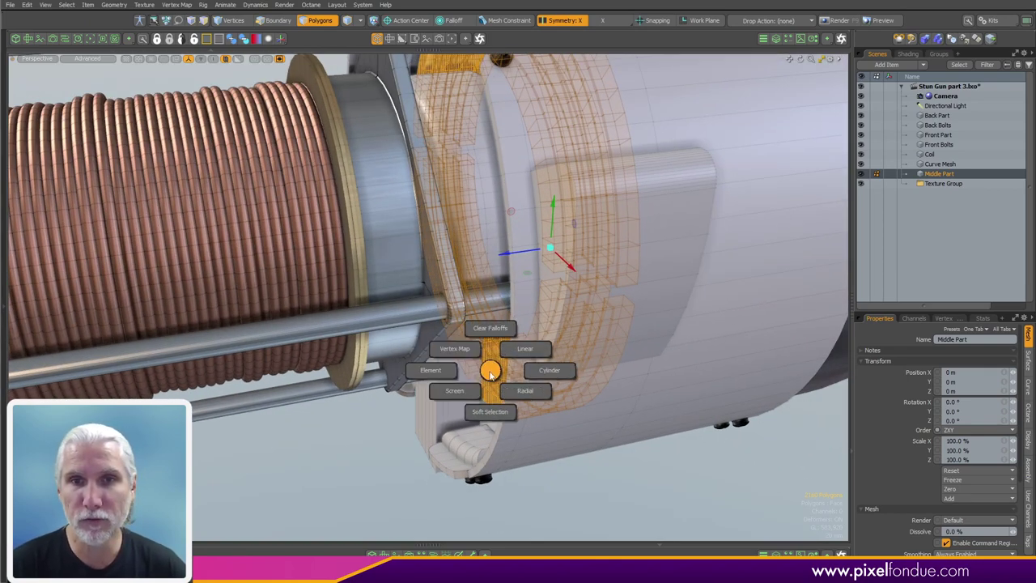
# Step: Isolate the Middle Part and select a pair of neighbouring crosswise edges on the front faces of the outer and inner rings
pyautogui.keyDown('alt'); pyautogui.moveTo(499, 339); pyautogui.dragTo(652, 414); pyautogui.keyUp('alt')
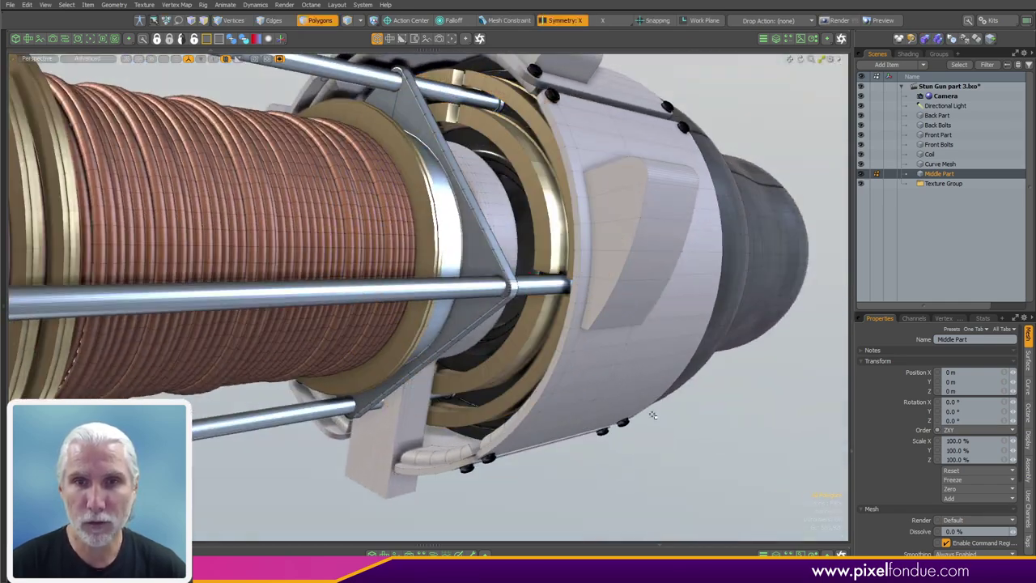
pyautogui.hotkey('shift', 'h')
pyautogui.keyDown('alt'); pyautogui.moveTo(429, 372); pyautogui.dragTo(495, 303); pyautogui.keyUp('alt')
pyautogui.press('2')
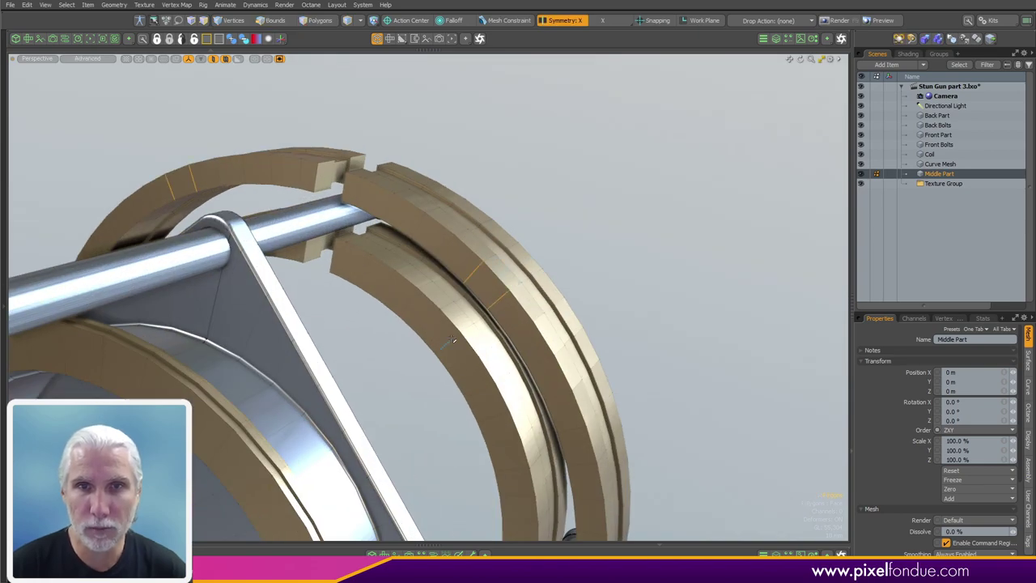
pyautogui.keyDown('alt'); pyautogui.moveTo(429, 334); pyautogui.dragTo(398, 351); pyautogui.keyUp('alt')
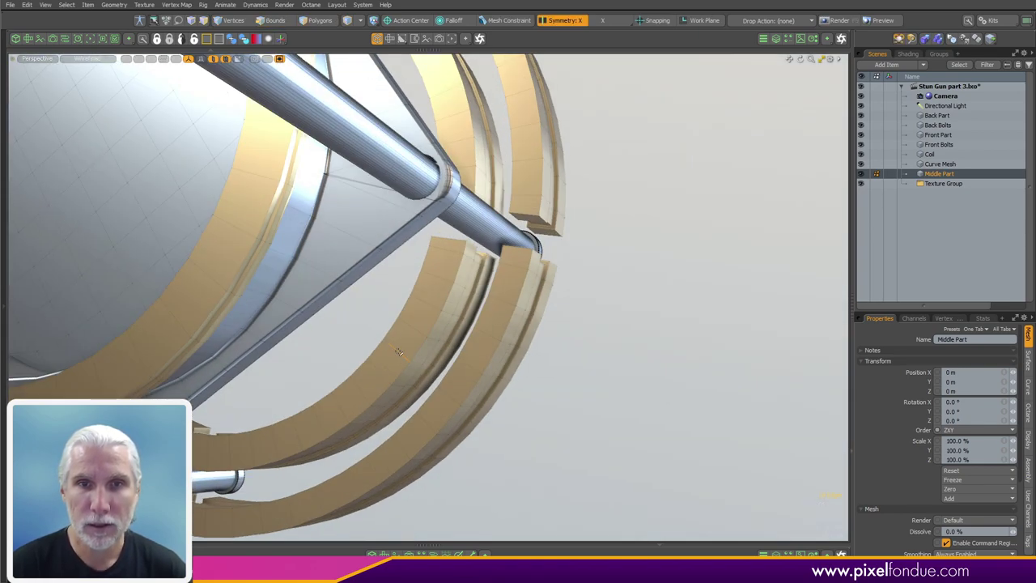
pyautogui.keyDown('alt'); pyautogui.moveTo(379, 462); pyautogui.dragTo(639, 234); pyautogui.keyUp('alt')
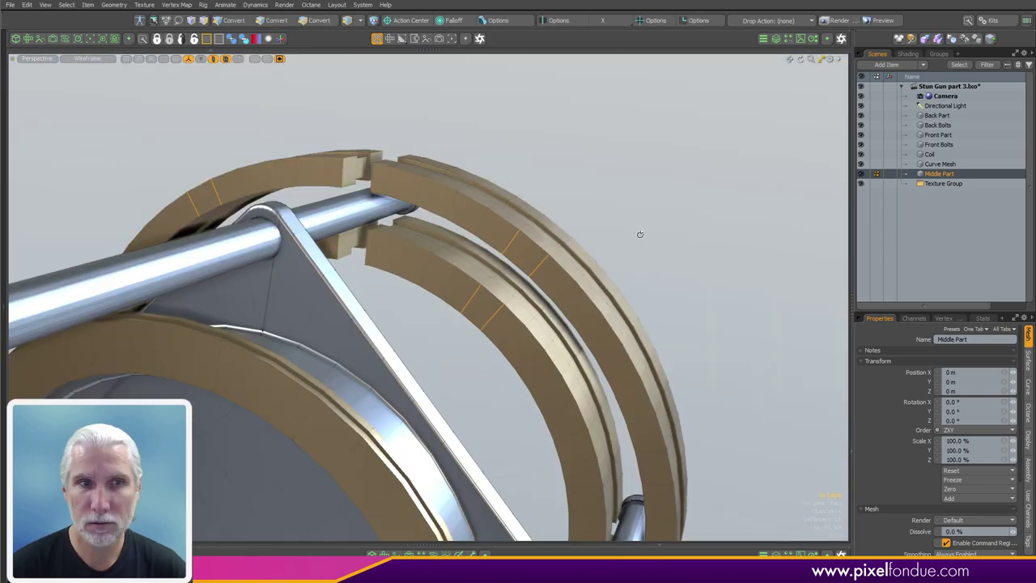
# Step: Add four symmetric loop slices around both rings and bring the two middle slices closer together
pyautogui.hotkey('alt', 'c')
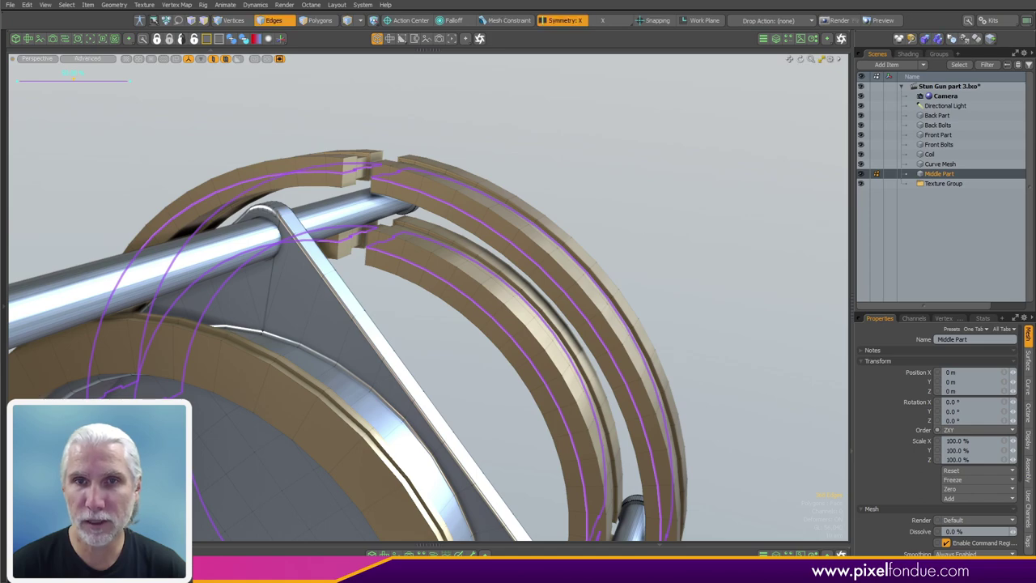
pyautogui.scroll(2, 664, 236)
pyautogui.moveTo(598, 243)
pyautogui.keyDown('alt'); pyautogui.mouseDown()
pyautogui.moveTo(620, 247)
pyautogui.moveTo(649, 222)
pyautogui.moveTo(618, 288)
pyautogui.moveTo(612, 258)
pyautogui.mouseUp(); pyautogui.keyUp('alt')
pyautogui.scroll(-1, 620, 248)
pyautogui.keyDown('alt'); pyautogui.scroll(4, 645, 228); pyautogui.keyUp('alt')
pyautogui.keyDown('alt'); pyautogui.scroll(-4, 650, 222); pyautogui.keyUp('alt')
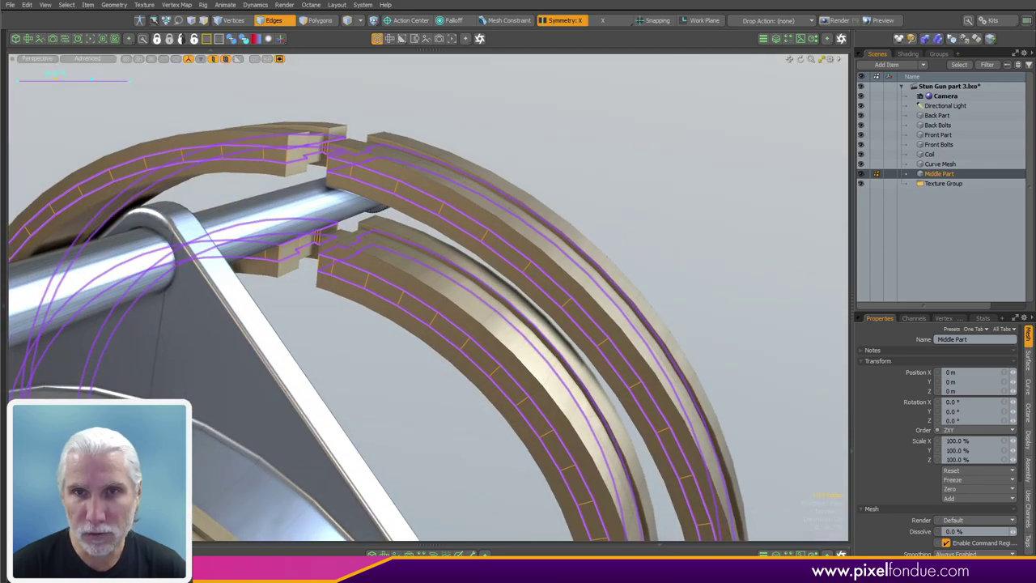
pyautogui.press('Up')
pyautogui.press('Up')
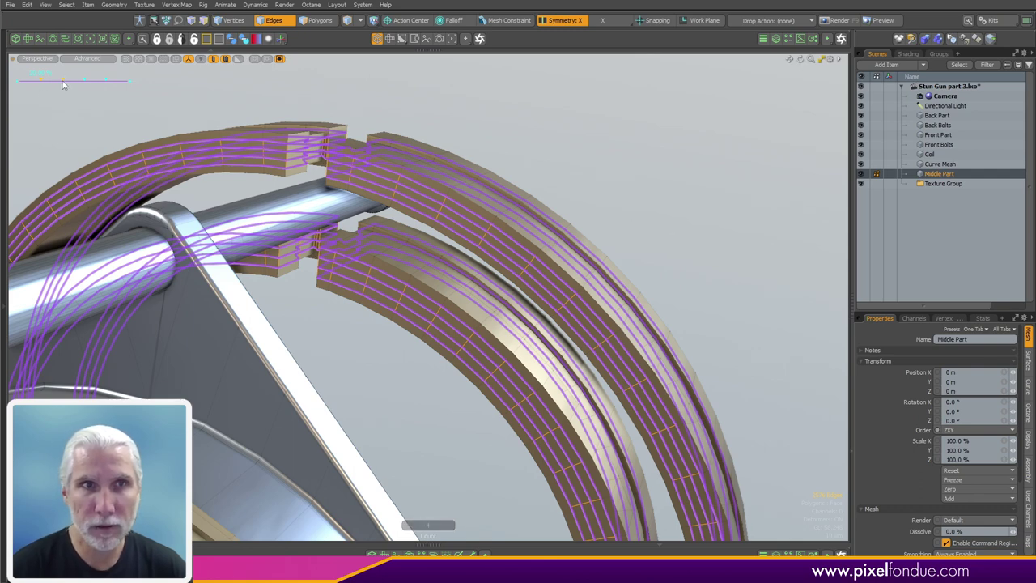
pyautogui.press('k')
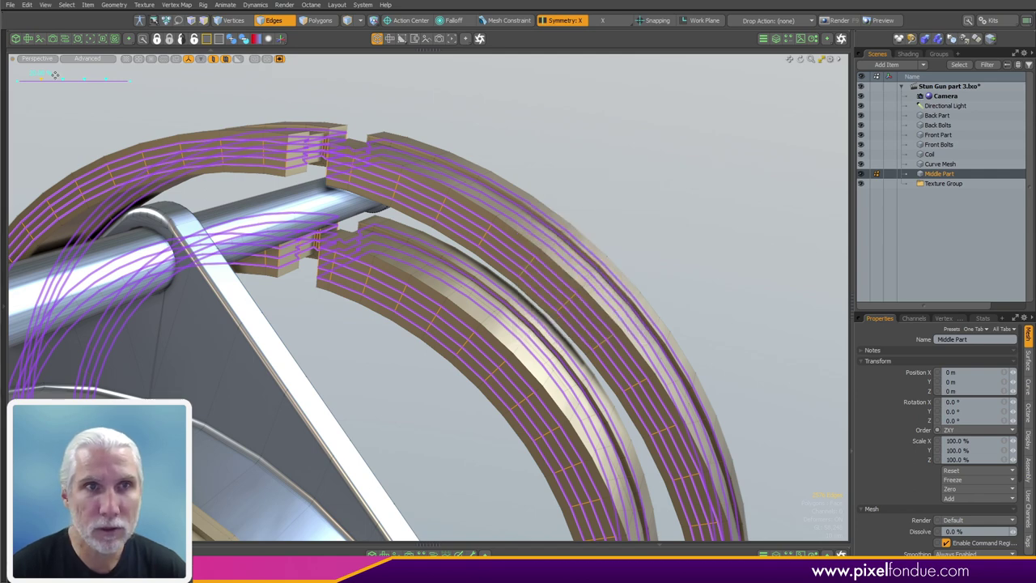
pyautogui.moveTo(63, 80); pyautogui.dragTo(67, 80)
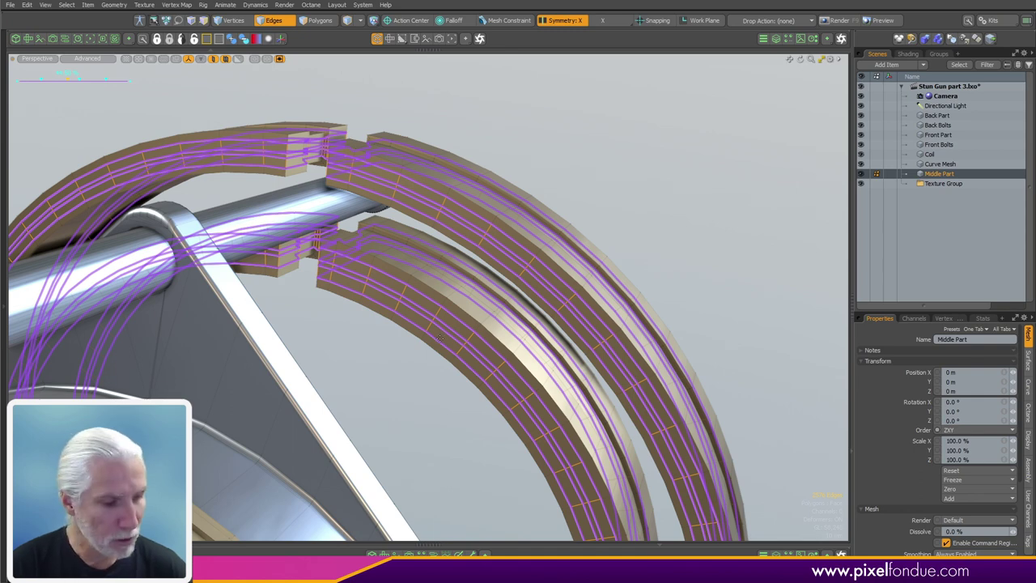
pyautogui.press('space')
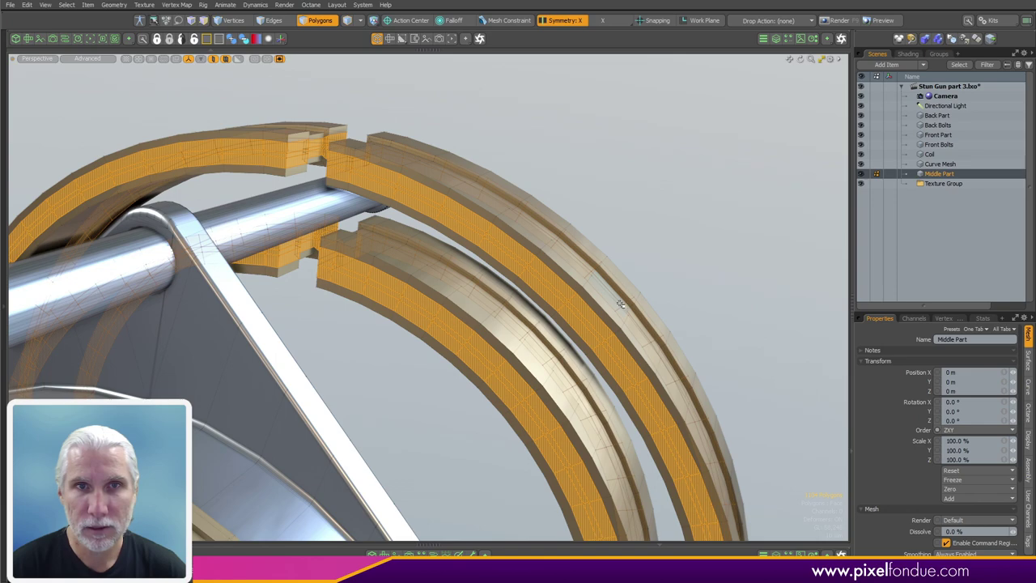
# Step: Deselect the sliced polygons at the gaps between ring segments, using the Top and Right views, and return to perspective
pyautogui.keyDown('alt'); pyautogui.moveTo(317, 330); pyautogui.dragTo(389, 396); pyautogui.keyUp('alt')
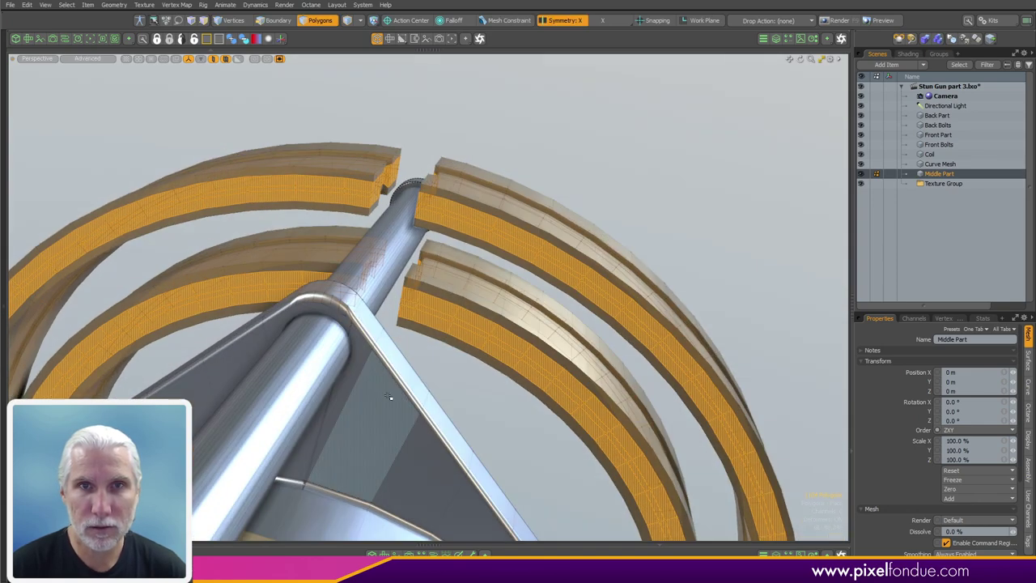
pyautogui.hotkey('ctrl', 'space')
pyautogui.click(383, 353)
pyautogui.keyDown('alt'); pyautogui.keyDown('shift'); pyautogui.moveTo(368, 444); pyautogui.dragTo(363, 258); pyautogui.keyUp('shift'); pyautogui.keyUp('alt')
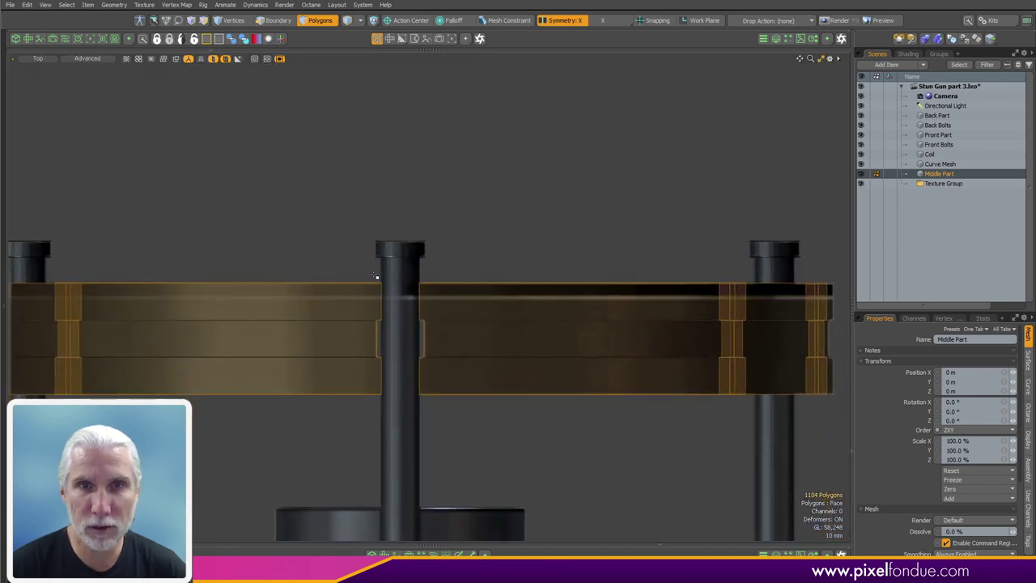
pyautogui.keyDown('ctrl'); pyautogui.moveTo(370, 276); pyautogui.dragTo(430, 423, button='middle'); pyautogui.keyUp('ctrl')
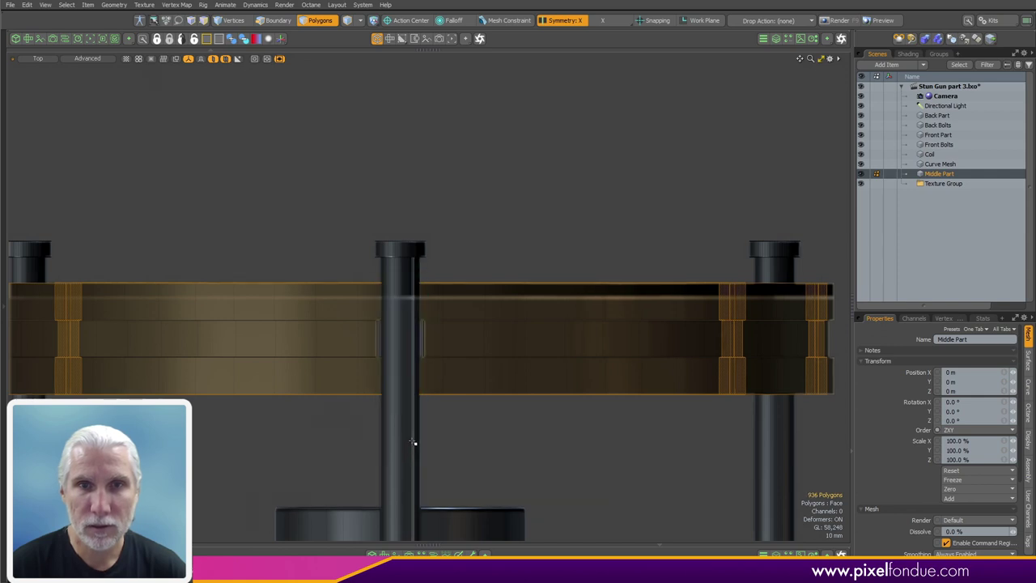
pyautogui.hotkey('ctrl', '3')
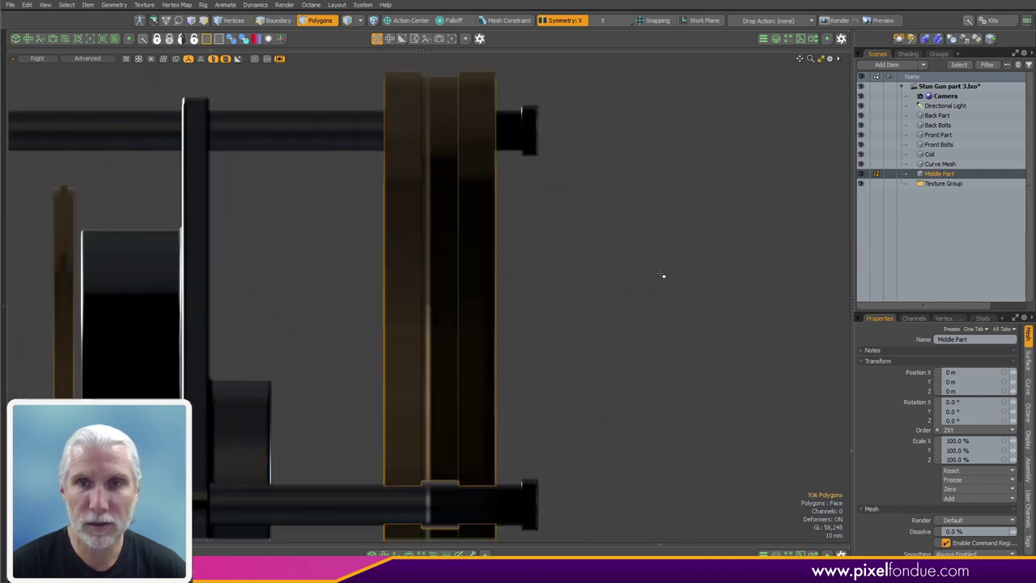
pyautogui.keyDown('alt'); pyautogui.keyDown('shift'); pyautogui.moveTo(454, 302); pyautogui.dragTo(771, 263); pyautogui.keyUp('shift'); pyautogui.keyUp('alt')
pyautogui.keyDown('ctrl'); pyautogui.keyDown('alt'); pyautogui.moveTo(418, 303); pyautogui.dragTo(286, 319); pyautogui.keyUp('alt'); pyautogui.keyUp('ctrl')
pyautogui.keyDown('alt'); pyautogui.keyDown('shift'); pyautogui.moveTo(286, 319); pyautogui.dragTo(465, 297); pyautogui.keyUp('shift'); pyautogui.keyUp('alt')
pyautogui.keyDown('ctrl'); pyautogui.keyDown('alt'); pyautogui.moveTo(466, 297); pyautogui.dragTo(553, 369); pyautogui.keyUp('alt'); pyautogui.keyUp('ctrl')
pyautogui.keyDown('ctrl'); pyautogui.moveTo(472, 426); pyautogui.dragTo(664, 365, button='middle'); pyautogui.keyUp('ctrl')
pyautogui.hotkey('ctrl', 'space')
pyautogui.click(760, 270)
pyautogui.keyDown('alt'); pyautogui.moveTo(567, 348); pyautogui.dragTo(613, 277); pyautogui.keyUp('alt')
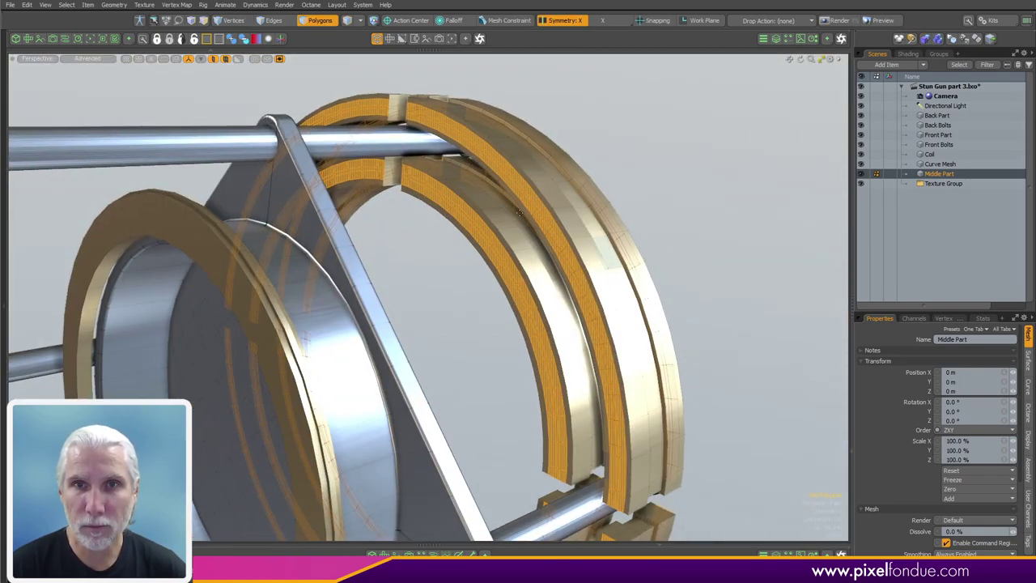
# Step: Contract the polygon selection to the narrow middle strip along the ring faces
pyautogui.click(515, 441)
pyautogui.scroll(1, 514, 441)
pyautogui.keyDown('alt'); pyautogui.keyDown('shift'); pyautogui.moveTo(518, 447); pyautogui.dragTo(483, 388); pyautogui.keyUp('shift'); pyautogui.keyUp('alt')
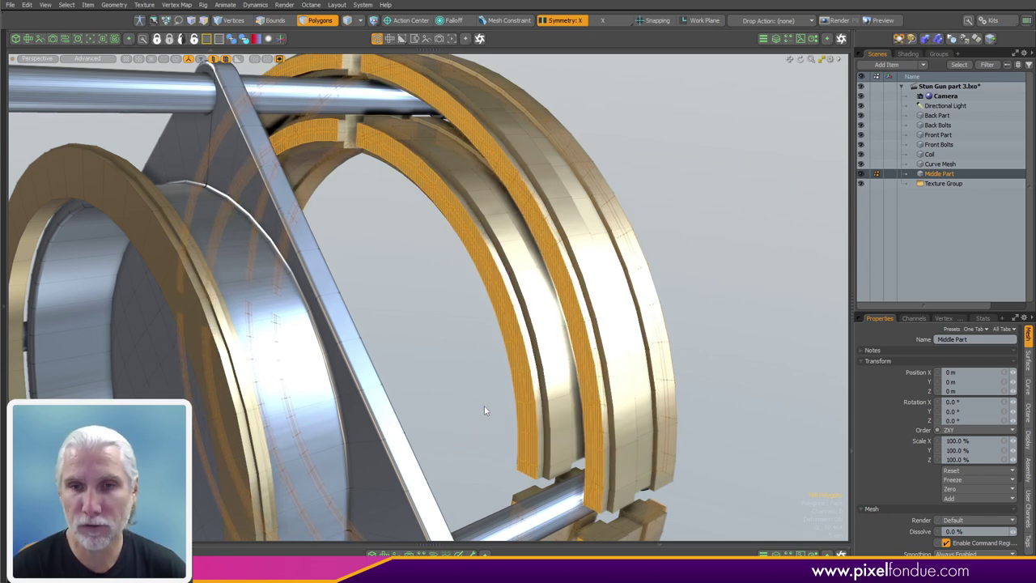
pyautogui.hotkey('shift', 'Down')
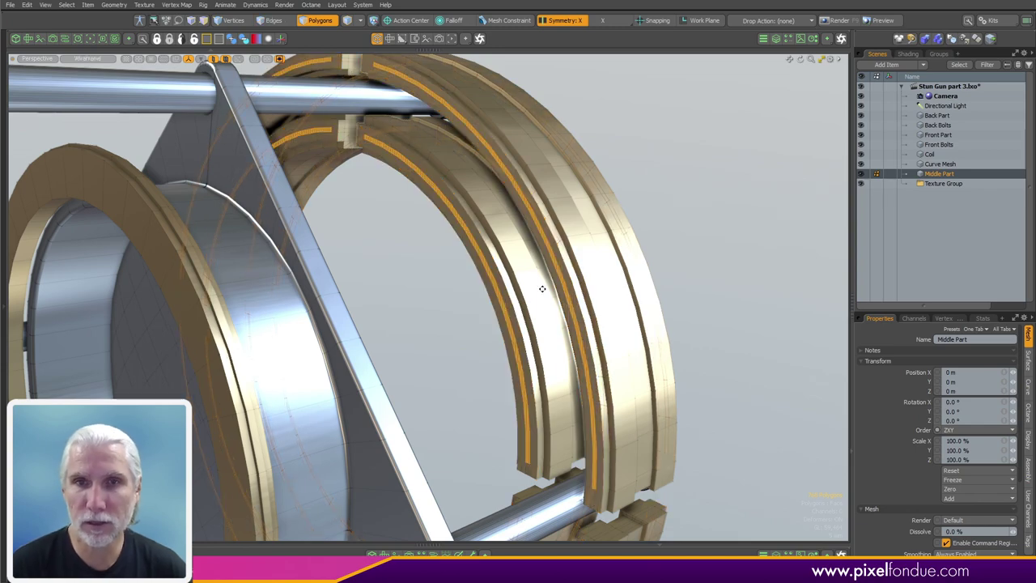
pyautogui.keyDown('alt'); pyautogui.moveTo(542, 289); pyautogui.dragTo(603, 267); pyautogui.keyUp('alt')
pyautogui.scroll(5, 635, 396)
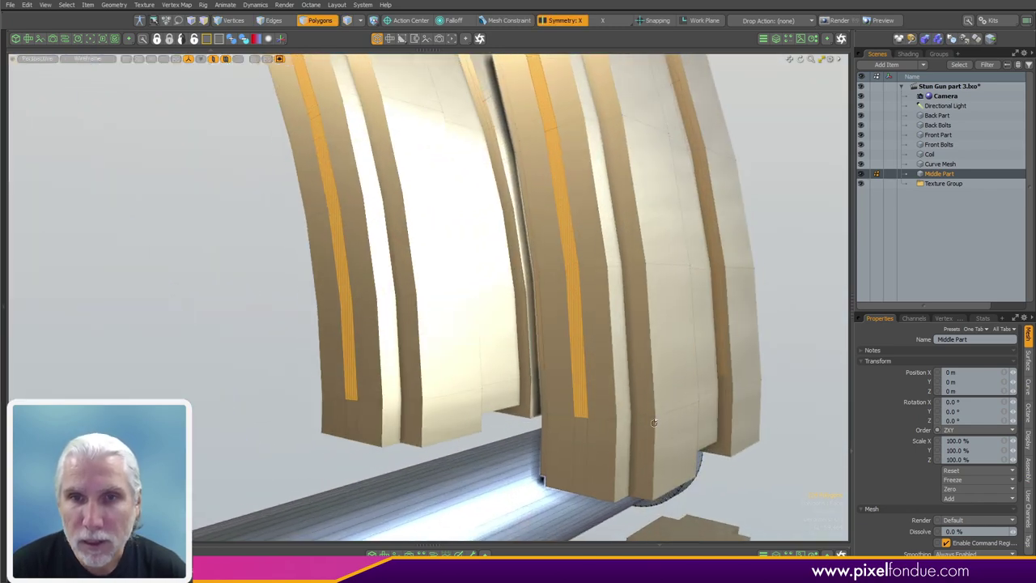
# Step: Shift the strip polygons inward to cut a narrow groove along the ring faces
pyautogui.keyDown('alt'); pyautogui.moveTo(450, 470); pyautogui.dragTo(518, 380); pyautogui.keyUp('alt')
pyautogui.scroll(-5, 560, 326)
pyautogui.click(504, 310)
pyautogui.keyDown('alt'); pyautogui.moveTo(504, 310); pyautogui.dragTo(526, 313); pyautogui.keyUp('alt')
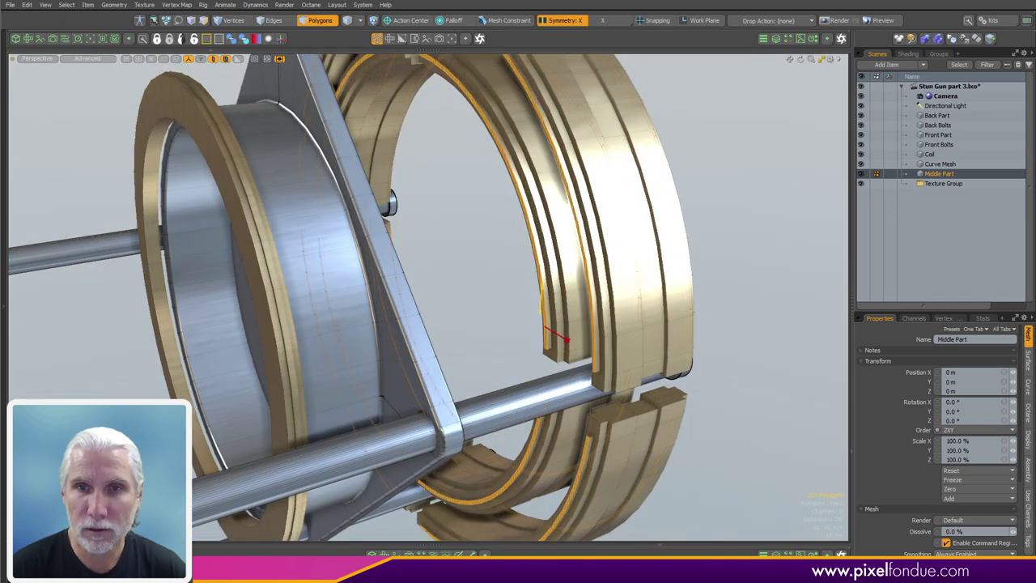
pyautogui.click(727, 195)
pyautogui.scroll(-3, 702, 204)
pyautogui.keyDown('alt'); pyautogui.moveTo(671, 219); pyautogui.dragTo(646, 290); pyautogui.keyUp('alt')
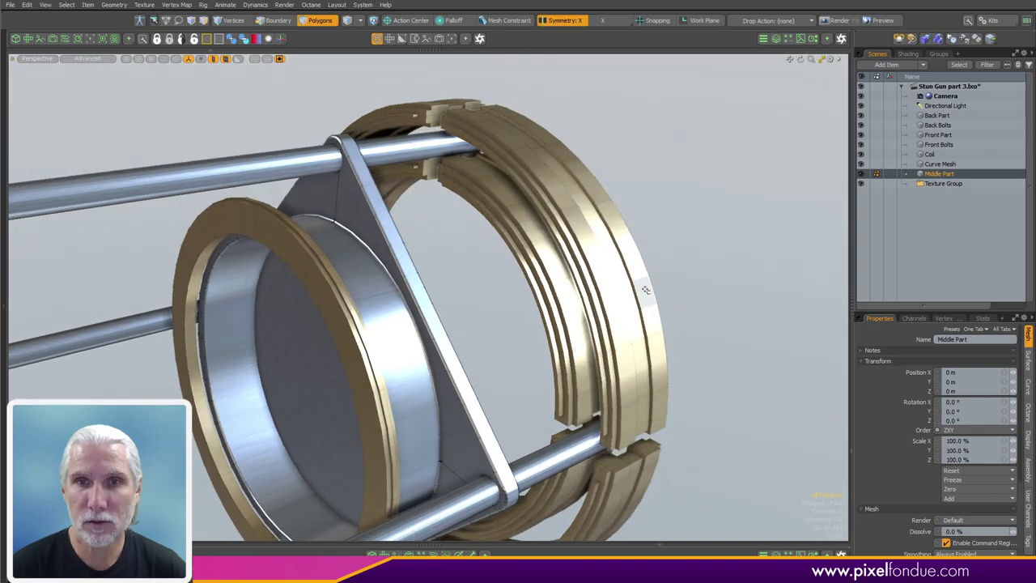
# Step: Unhide the rest of the stun gun and inspect the grooved brass rings among the surrounding parts
pyautogui.press('u')
pyautogui.keyDown('alt'); pyautogui.moveTo(495, 280); pyautogui.dragTo(546, 295); pyautogui.keyUp('alt')
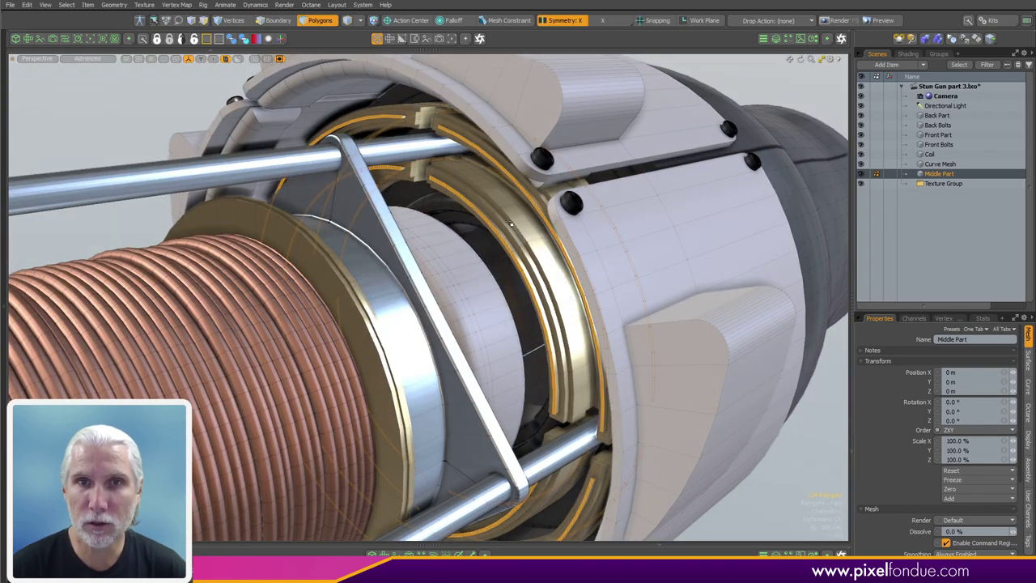
pyautogui.scroll(5, 509, 223)
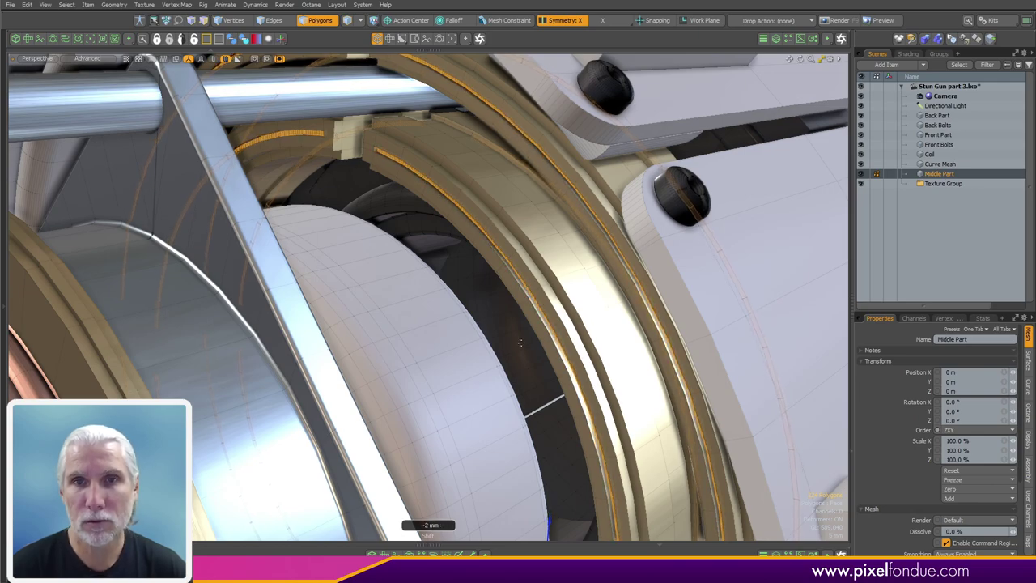
pyautogui.scroll(-3, 584, 306)
pyautogui.keyDown('alt'); pyautogui.moveTo(584, 306); pyautogui.dragTo(396, 327); pyautogui.keyUp('alt')
pyautogui.scroll(4, 464, 213)
pyautogui.scroll(-4, 453, 312)
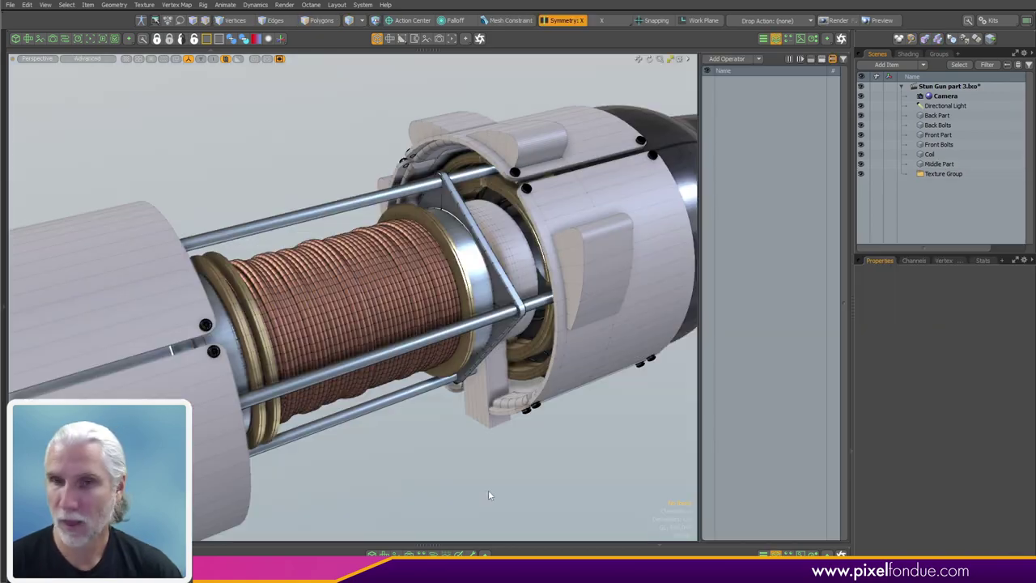
# Step: Select the Front Part item near the coil and isolate it in the viewport
pyautogui.keyDown('alt'); pyautogui.moveTo(453, 445); pyautogui.dragTo(420, 429); pyautogui.keyUp('alt')
pyautogui.scroll(5, 404, 340)
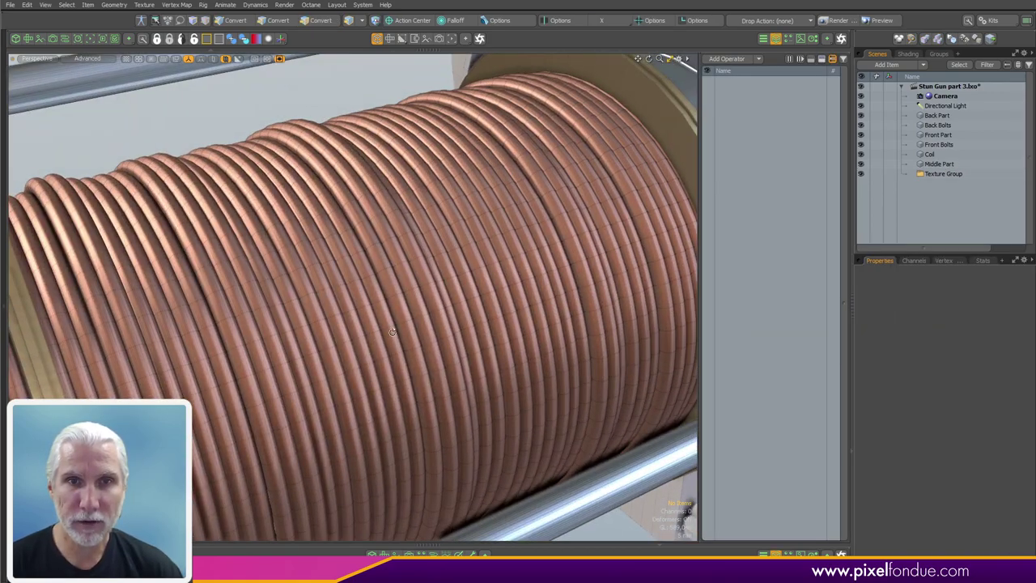
pyautogui.keyDown('alt'); pyautogui.moveTo(413, 324); pyautogui.dragTo(571, 322); pyautogui.keyUp('alt')
pyautogui.scroll(-5, 388, 299)
pyautogui.press('5')
pyautogui.click(554, 271)
pyautogui.hotkey('ctrl', '3')
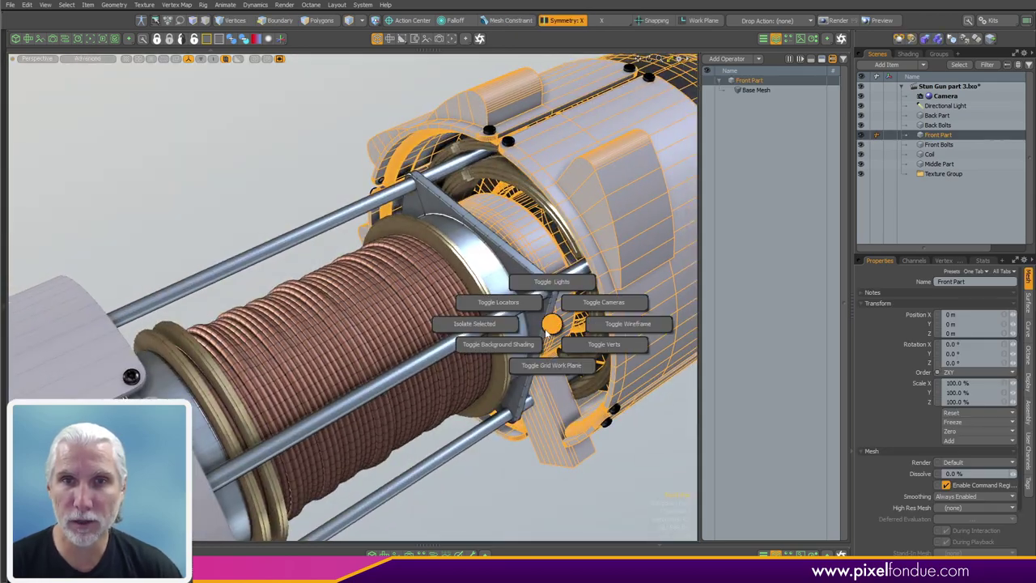
pyautogui.click(479, 336)
pyautogui.keyDown('alt'); pyautogui.moveTo(479, 336); pyautogui.dragTo(536, 420); pyautogui.keyUp('alt')
pyautogui.press('Escape')
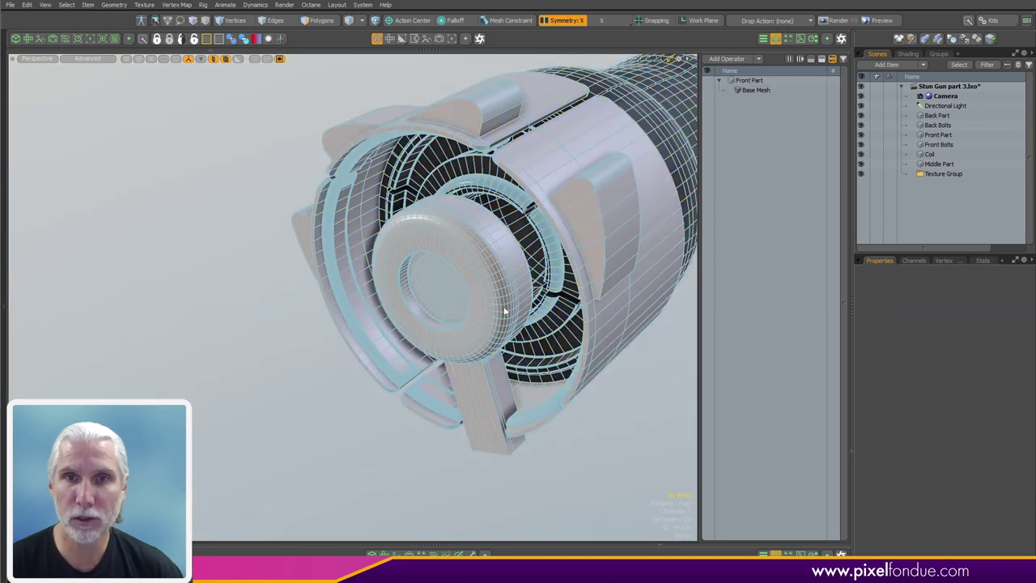
# Step: Select the central disc with its stem in the Front Part and hide the other polygons
pyautogui.keyDown('alt'); pyautogui.moveTo(481, 221); pyautogui.dragTo(458, 278); pyautogui.keyUp('alt')
pyautogui.scroll(5, 458, 277)
pyautogui.press('3')
pyautogui.doubleClick(446, 319)
pyautogui.keyDown('ctrl'); pyautogui.keyDown('alt'); pyautogui.moveTo(527, 296); pyautogui.dragTo(468, 399); pyautogui.keyUp('alt'); pyautogui.keyUp('ctrl')
pyautogui.hotkey('shift', 'h')
pyautogui.click(553, 374)
pyautogui.scroll(-2, 516, 373)
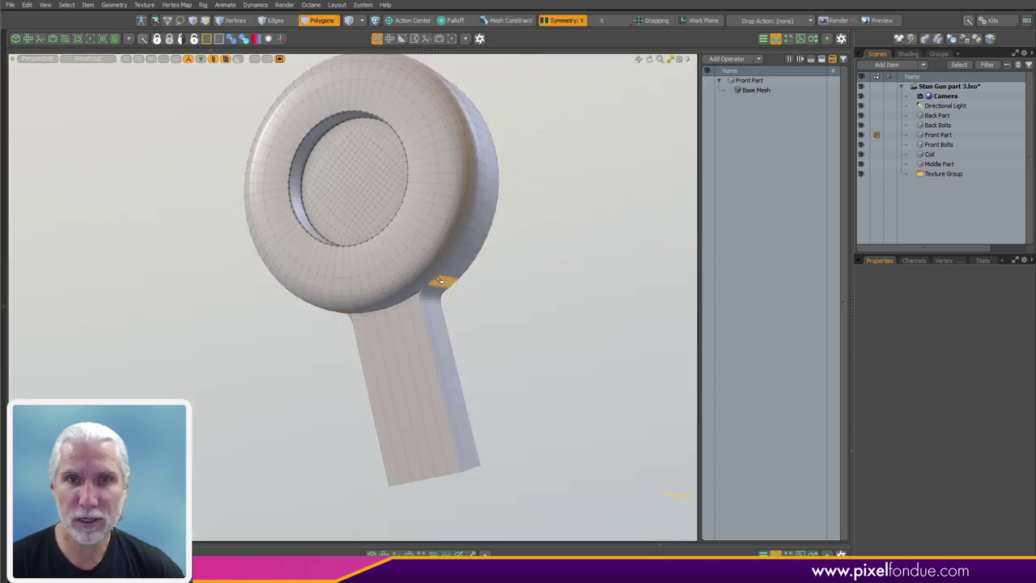
# Step: Copy the complete disc and stem into a new mesh item
pyautogui.doubleClick(438, 281)
pyautogui.click(553, 305)
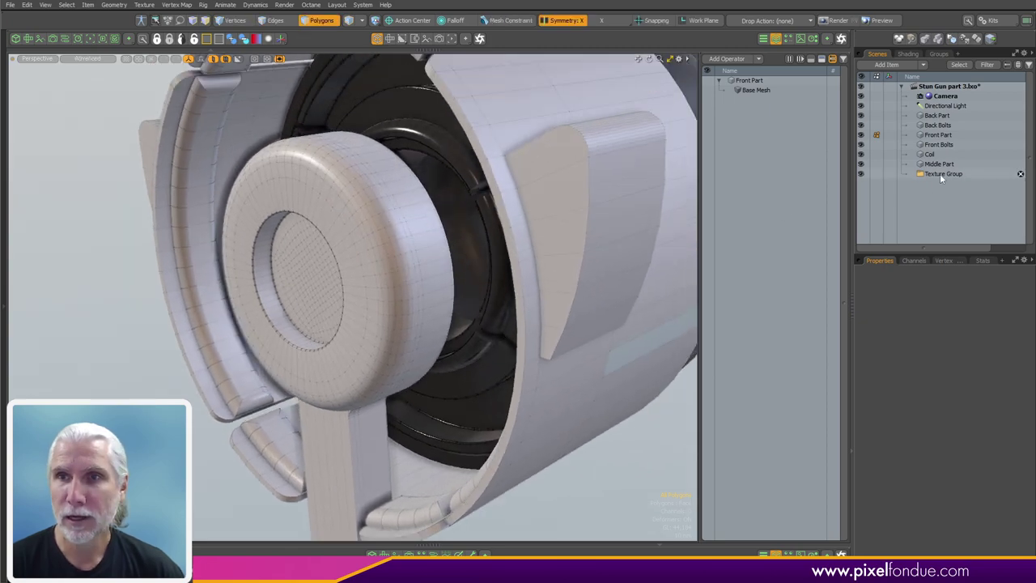
pyautogui.press('n')
pyautogui.hotkey('ctrl', 'v')
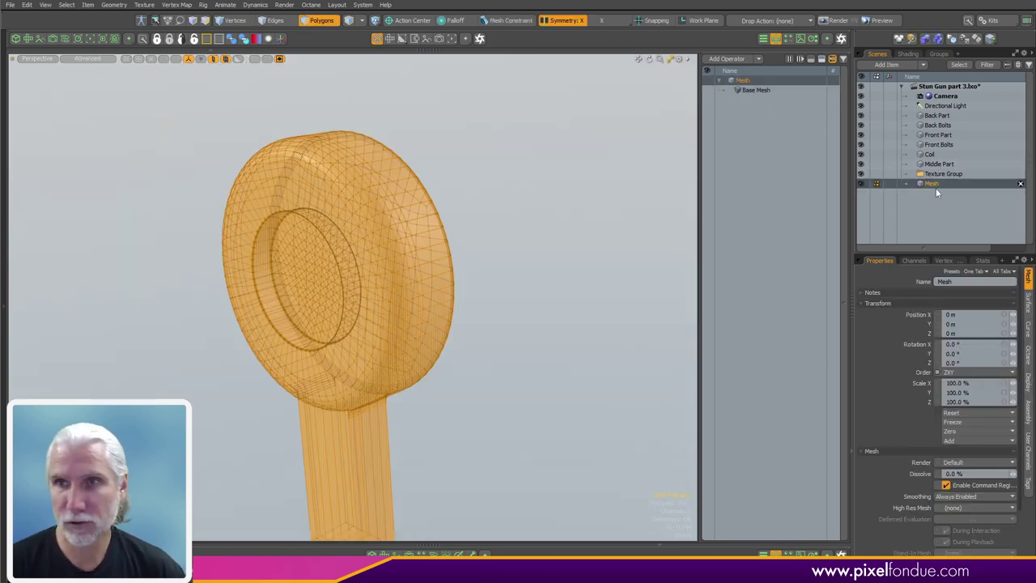
pyautogui.keyDown('alt'); pyautogui.moveTo(586, 259); pyautogui.dragTo(585, 294); pyautogui.keyUp('alt')
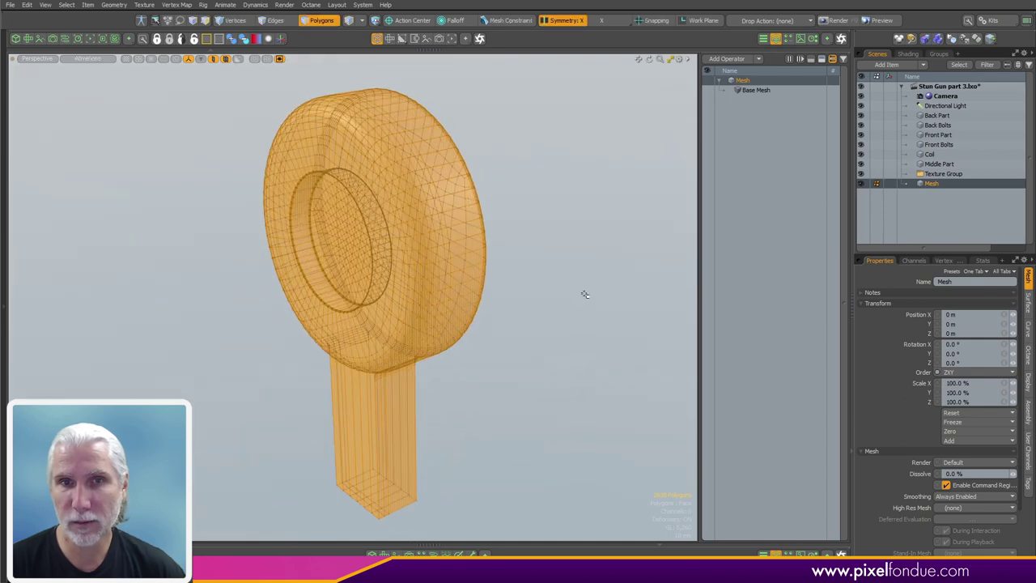
# Step: Select the polygons on the stem's lower end and grow the selection up to the disc's rim
pyautogui.click(560, 293)
pyautogui.moveTo(526, 325)
pyautogui.keyDown('alt'); pyautogui.mouseDown()
pyautogui.moveTo(501, 372)
pyautogui.moveTo(514, 370)
pyautogui.moveTo(457, 329)
pyautogui.moveTo(189, 370)
pyautogui.moveTo(402, 374)
pyautogui.moveTo(409, 212)
pyautogui.mouseUp(); pyautogui.keyUp('alt')
pyautogui.keyDown('alt'); pyautogui.moveTo(408, 212); pyautogui.dragTo(605, 293); pyautogui.keyUp('alt')
pyautogui.click(543, 363)
pyautogui.moveTo(208, 351); pyautogui.dragTo(352, 421, button='middle')
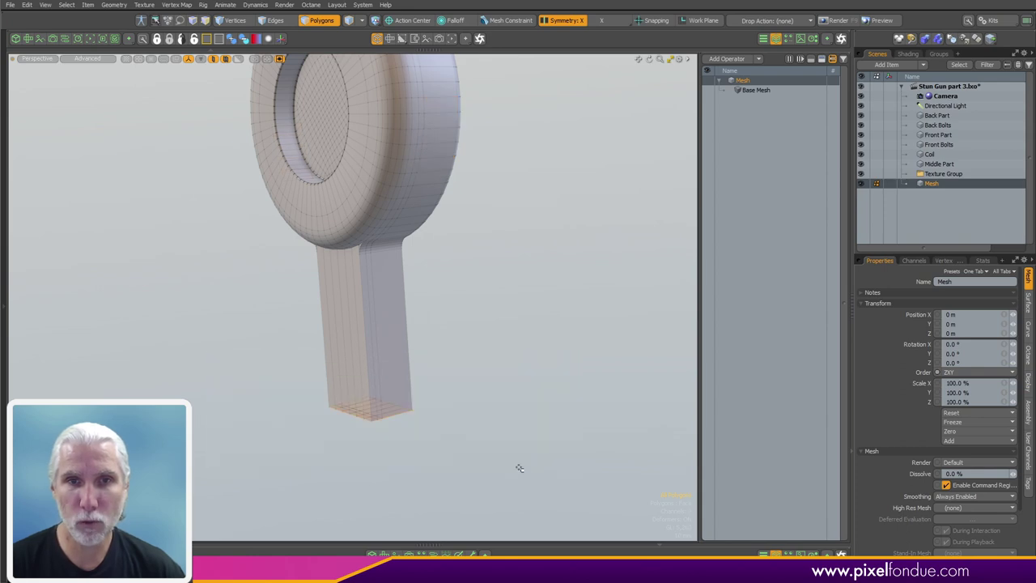
pyautogui.hotkey('shift', 'Up')
pyautogui.hotkey('shift', 'Up')
pyautogui.hotkey('shift', 'Up')
pyautogui.hotkey('shift', 'Up')
pyautogui.hotkey('shift', 'Up')
pyautogui.hotkey('shift', 'Up')
pyautogui.hotkey('shift', 'Up')
pyautogui.hotkey('shift', 'Up')
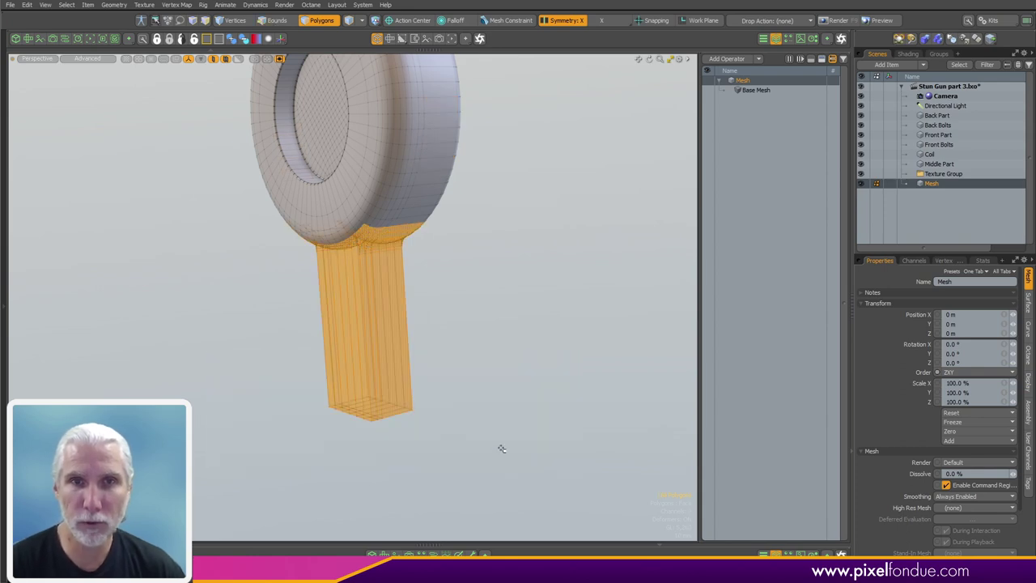
# Step: Deselect the unwanted disc polygons and delete the stem together with the disc section it joins
pyautogui.keyDown('alt'); pyautogui.moveTo(190, 288); pyautogui.dragTo(554, 199); pyautogui.keyUp('alt')
pyautogui.scroll(3, 324, 222)
pyautogui.keyDown('alt'); pyautogui.moveTo(323, 222); pyautogui.dragTo(307, 189); pyautogui.keyUp('alt')
pyautogui.keyDown('ctrl'); pyautogui.click(309, 191); pyautogui.keyUp('ctrl')
pyautogui.keyDown('alt'); pyautogui.moveTo(464, 159); pyautogui.dragTo(524, 146); pyautogui.keyUp('alt')
pyautogui.moveTo(513, 260)
pyautogui.keyDown('ctrl'); pyautogui.mouseDown()
pyautogui.moveTo(480, 183)
pyautogui.moveTo(467, 308)
pyautogui.moveTo(432, 352)
pyautogui.moveTo(416, 189)
pyautogui.moveTo(231, 281)
pyautogui.moveTo(335, 243)
pyautogui.moveTo(343, 254)
pyautogui.moveTo(331, 213)
pyautogui.moveTo(341, 266)
pyautogui.moveTo(478, 253)
pyautogui.moveTo(327, 256)
pyautogui.moveTo(203, 300)
pyautogui.moveTo(3, 417)
pyautogui.mouseUp(); pyautogui.keyUp('ctrl')
pyautogui.press('KP_2')
pyautogui.press('KP_Decimal')
pyautogui.press('Delete')
# Step: Try to select the polygon loop along the inner wall of the disc's recess
pyautogui.hotkey('ctrl', 'space')
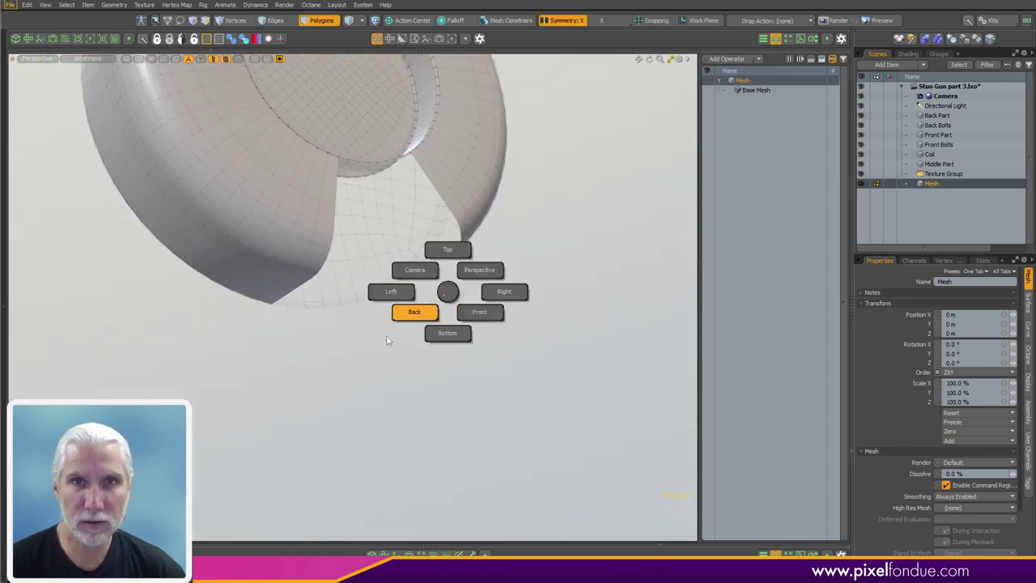
pyautogui.click(483, 365)
pyautogui.scroll(-2, 430, 432)
pyautogui.moveTo(429, 405)
pyautogui.keyDown('alt'); pyautogui.keyDown('shift'); pyautogui.mouseDown()
pyautogui.moveTo(398, 413)
pyautogui.moveTo(413, 415)
pyautogui.mouseUp(); pyautogui.keyUp('shift'); pyautogui.keyUp('alt')
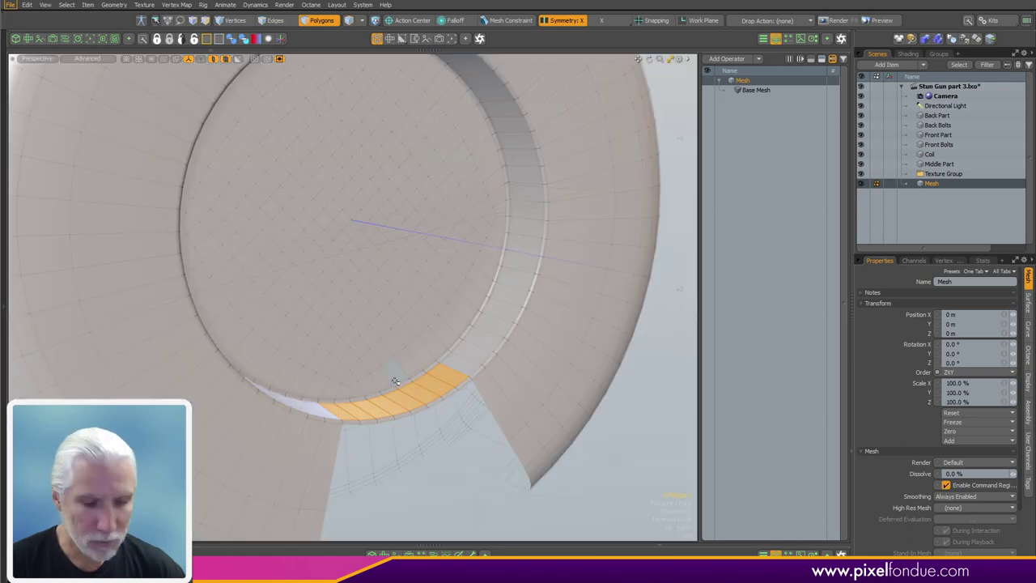
pyautogui.press('l')
pyautogui.keyDown('alt'); pyautogui.moveTo(432, 376); pyautogui.dragTo(258, 319); pyautogui.keyUp('alt')
pyautogui.scroll(-2, 446, 409)
# Step: Turn off X symmetry, then select from the recess wall to the recess floor polygons and delete them
pyautogui.click(228, 272)
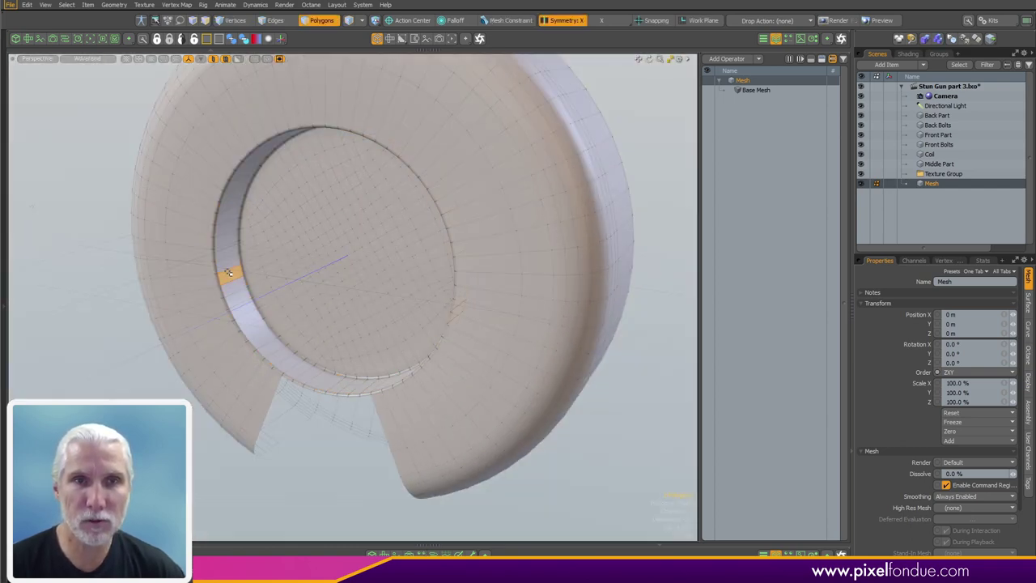
pyautogui.click(564, 20)
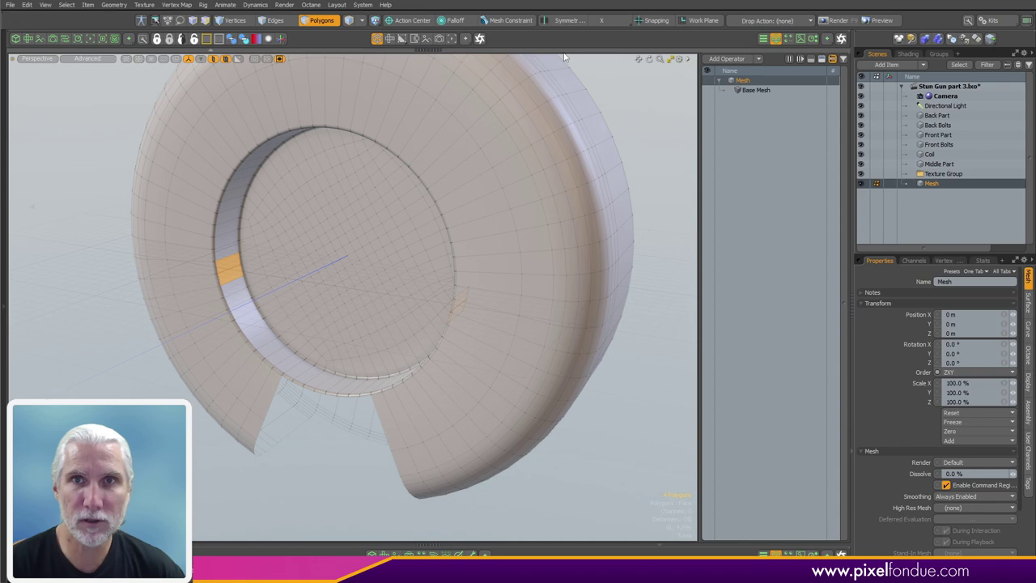
pyautogui.keyDown('shift'); pyautogui.click(229, 244); pyautogui.keyUp('shift')
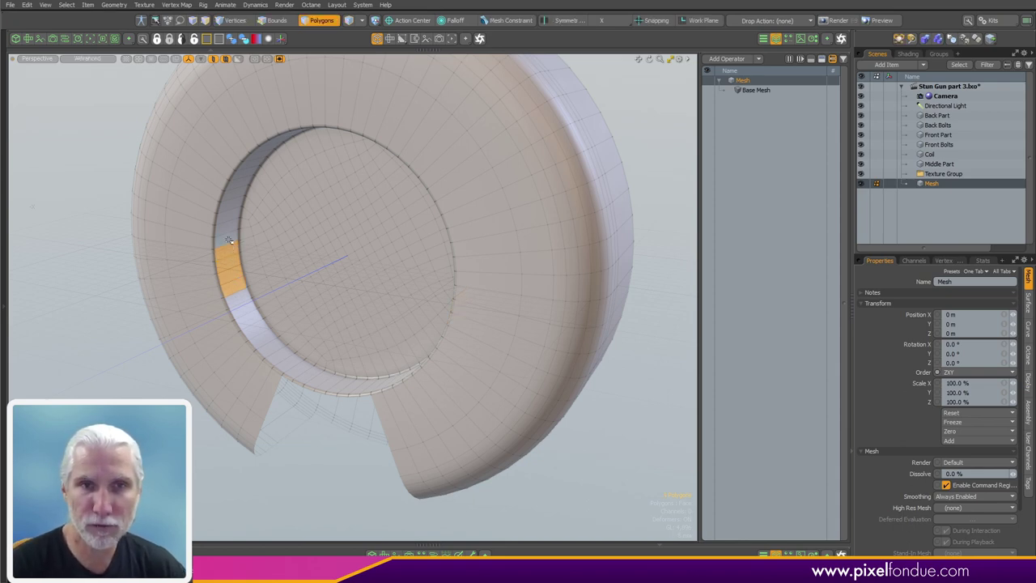
pyautogui.press(']')
pyautogui.keyDown('alt'); pyautogui.moveTo(279, 253); pyautogui.dragTo(144, 397); pyautogui.keyUp('alt')
pyautogui.hotkey('shift', 'Down')
pyautogui.scroll(5, 378, 299)
pyautogui.press('Delete')
pyautogui.scroll(-5, 380, 291)
# Step: Select all polygons of the disc's flat back face and delete them
pyautogui.scroll(3, 280, 362)
pyautogui.scroll(3, 143, 398)
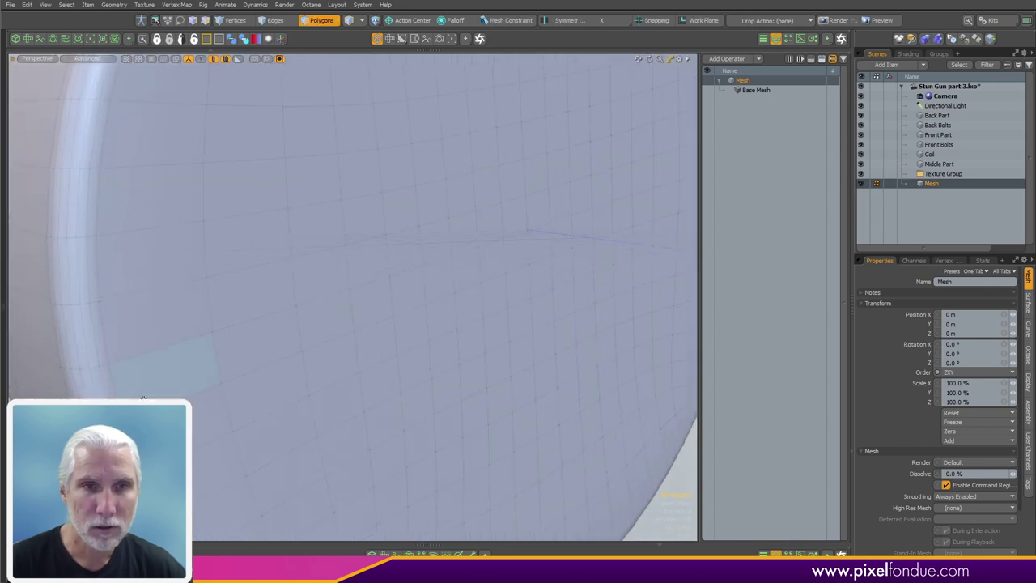
pyautogui.press('l')
pyautogui.keyDown('shift'); pyautogui.doubleClick(122, 341); pyautogui.keyUp('shift')
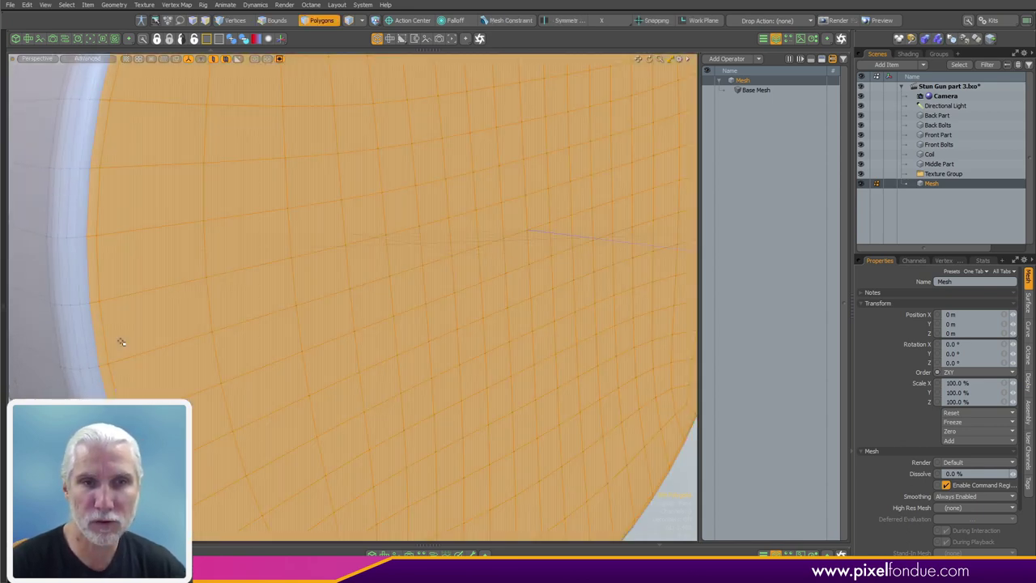
pyautogui.scroll(-8, 121, 340)
pyautogui.keyDown('alt'); pyautogui.keyDown('shift'); pyautogui.moveTo(313, 299); pyautogui.dragTo(284, 302); pyautogui.keyUp('shift'); pyautogui.keyUp('alt')
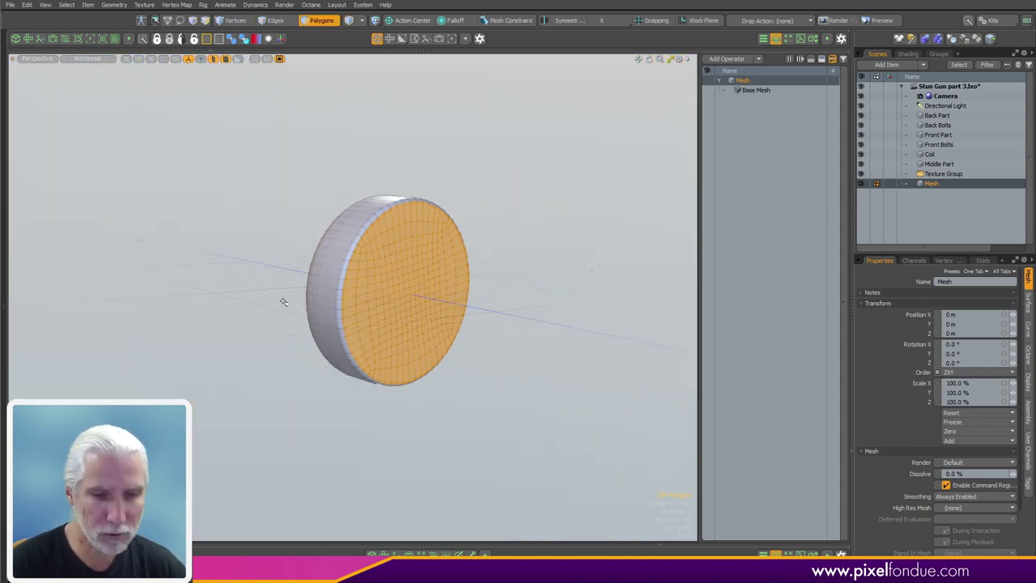
pyautogui.press('Delete')
# Step: Turn X symmetry back on and select the inner wall polygons that span the gap in the ring
pyautogui.keyDown('alt'); pyautogui.moveTo(311, 340); pyautogui.dragTo(492, 327); pyautogui.keyUp('alt')
pyautogui.scroll(4, 266, 370)
pyautogui.hotkey('ctrl', 'space')
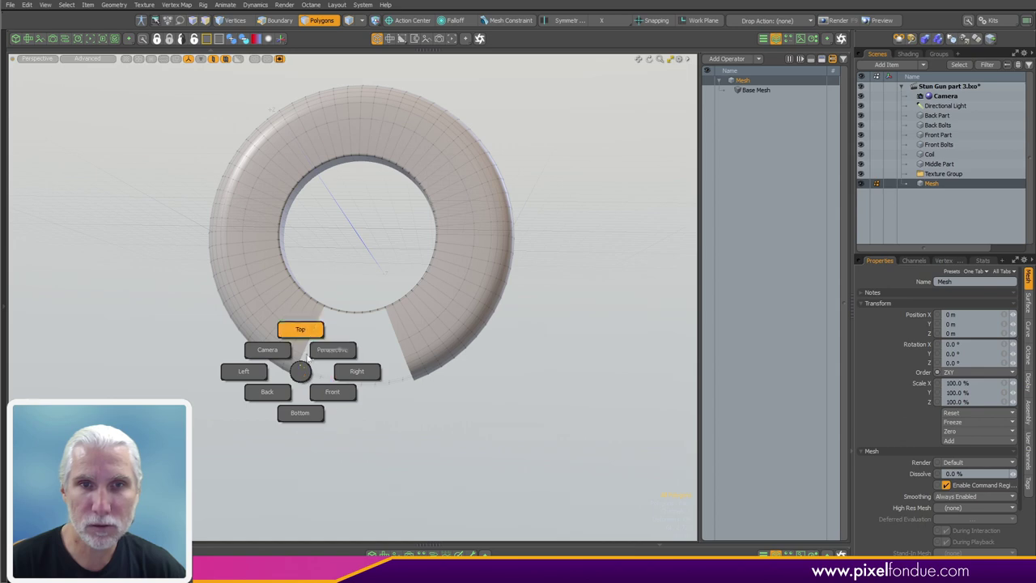
pyautogui.click(300, 330)
pyautogui.keyDown('alt'); pyautogui.keyDown('shift'); pyautogui.moveTo(329, 334); pyautogui.dragTo(338, 425); pyautogui.keyUp('shift'); pyautogui.keyUp('alt')
pyautogui.hotkey('ctrl', 'space')
pyautogui.click(347, 386)
pyautogui.scroll(4, 423, 263)
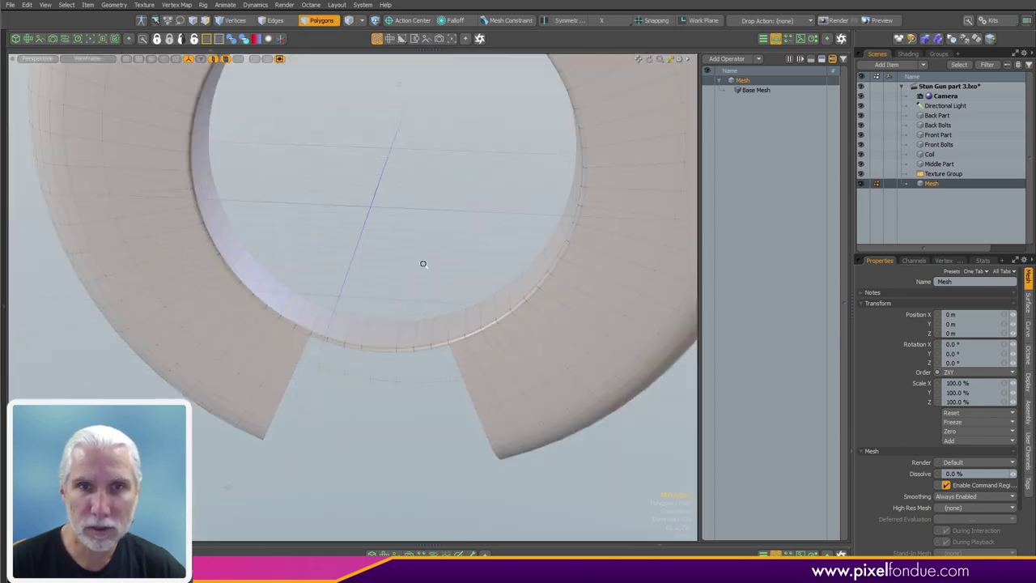
pyautogui.click(564, 20)
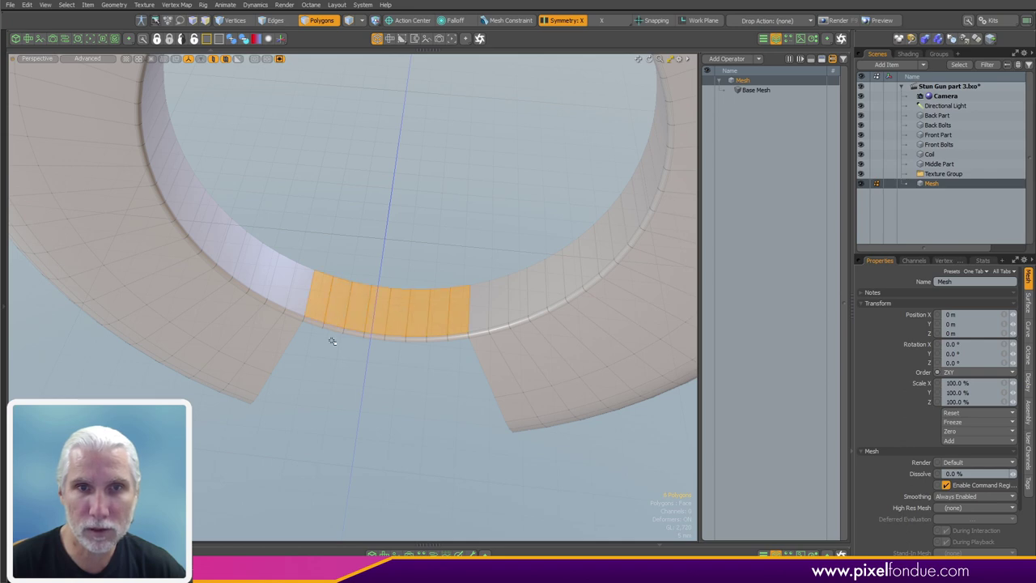
# Step: Add the thin rounded edge rows along the inner wall across the gap to the selection
pyautogui.keyDown('alt'); pyautogui.moveTo(332, 341); pyautogui.dragTo(359, 381); pyautogui.keyUp('alt')
pyautogui.scroll(2, 313, 342)
pyautogui.moveTo(452, 440); pyautogui.dragTo(448, 451, button='middle')
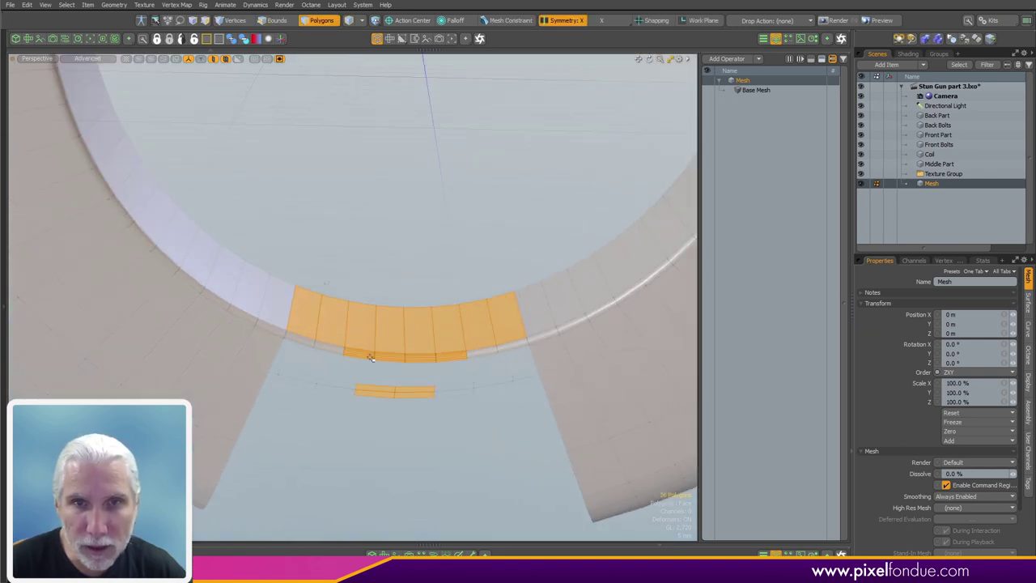
pyautogui.scroll(3, 349, 323)
pyautogui.keyDown('shift'); pyautogui.moveTo(277, 389); pyautogui.dragTo(277, 389, button='right'); pyautogui.keyUp('shift')
pyautogui.keyDown('shift'); pyautogui.moveTo(286, 336); pyautogui.dragTo(282, 348); pyautogui.keyUp('shift')
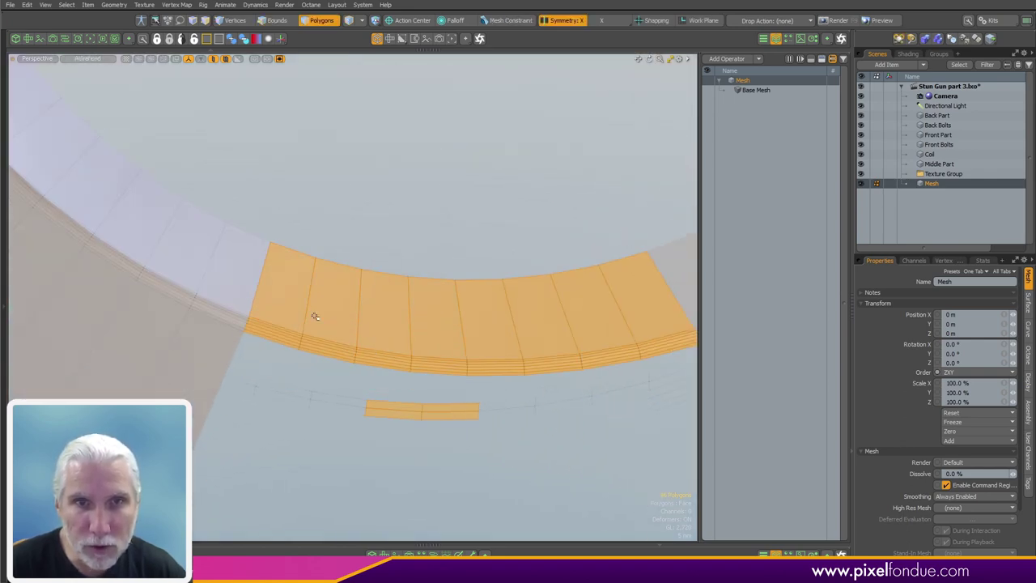
pyautogui.moveTo(315, 316)
pyautogui.keyDown('alt'); pyautogui.mouseDown()
pyautogui.moveTo(314, 458)
pyautogui.moveTo(327, 301)
pyautogui.mouseUp(); pyautogui.keyUp('alt')
pyautogui.scroll(-3, 327, 323)
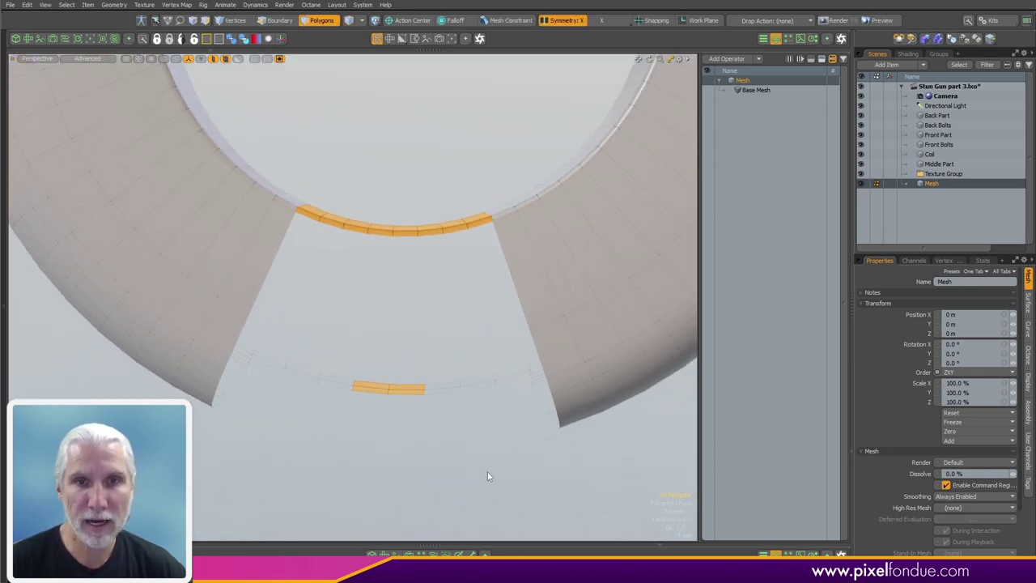
# Step: Switch to the Front view over the gap and hide the work plane grid
pyautogui.hotkey('ctrl', 'space')
pyautogui.click(419, 436)
pyautogui.keyDown('alt'); pyautogui.keyDown('shift'); pyautogui.moveTo(380, 399); pyautogui.dragTo(376, 220); pyautogui.keyUp('shift'); pyautogui.keyUp('alt')
pyautogui.hotkey('ctrl', '3')
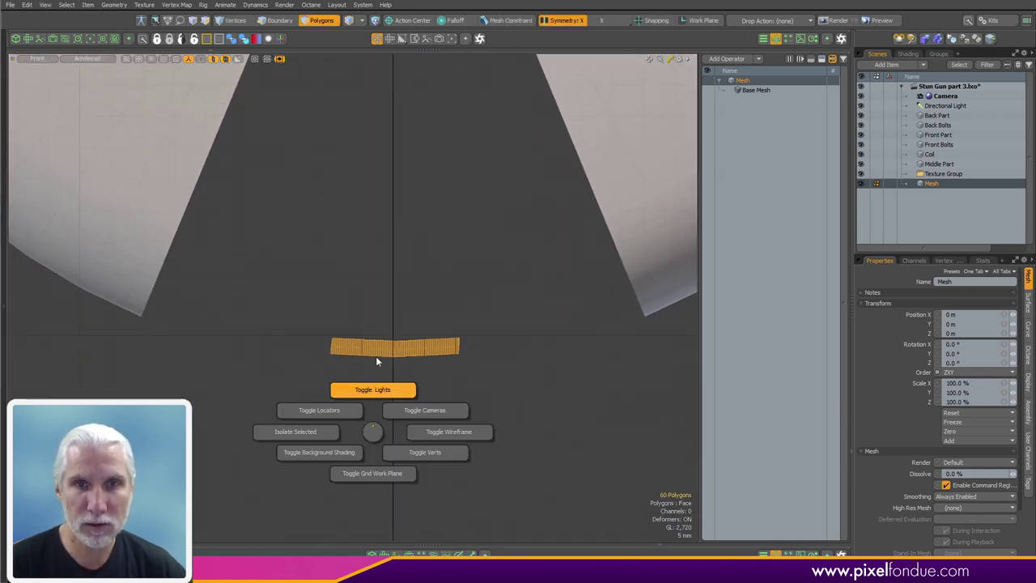
pyautogui.click(371, 334)
pyautogui.hotkey('ctrl', '3')
pyautogui.click(381, 471)
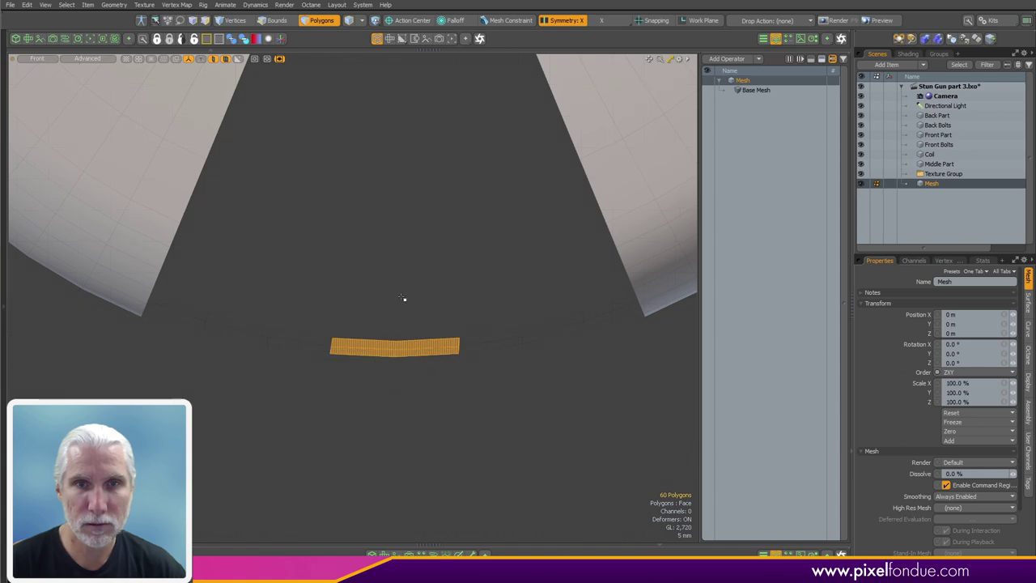
# Step: Add the remaining outer strip polygons across the gap to the selection and delete all selected polygons
pyautogui.keyDown('shift'); pyautogui.click(306, 336); pyautogui.keyUp('shift')
pyautogui.keyDown('shift'); pyautogui.moveTo(355, 279); pyautogui.dragTo(168, 398, button='right'); pyautogui.keyUp('shift')
pyautogui.moveTo(258, 270)
pyautogui.keyDown('shift'); pyautogui.mouseDown(button='right')
pyautogui.moveTo(125, 365)
pyautogui.moveTo(107, 394)
pyautogui.mouseUp(button='right'); pyautogui.keyUp('shift')
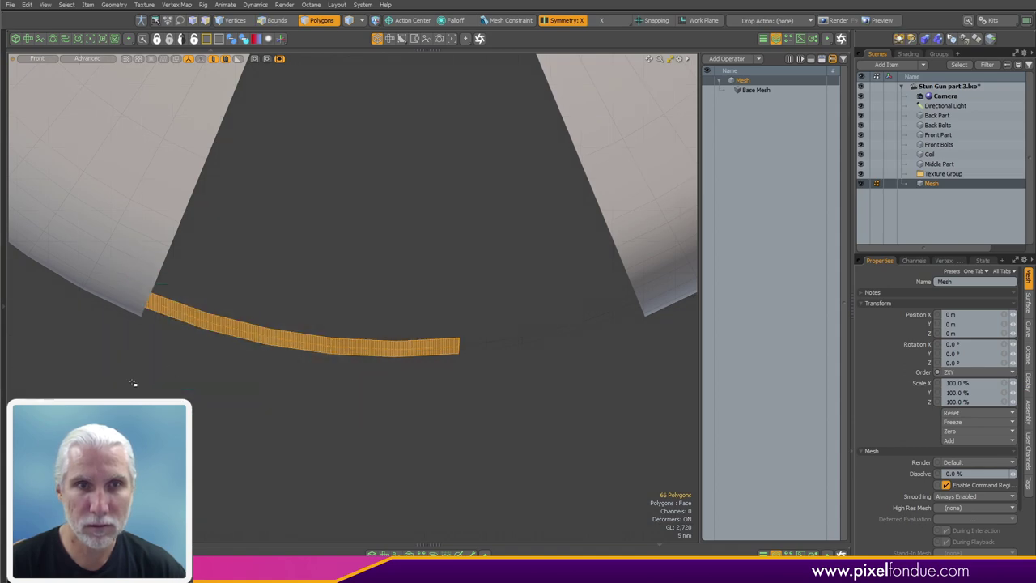
pyautogui.keyDown('alt'); pyautogui.keyDown('shift'); pyautogui.moveTo(296, 441); pyautogui.dragTo(169, 441); pyautogui.keyUp('shift'); pyautogui.keyUp('alt')
pyautogui.keyDown('shift'); pyautogui.moveTo(169, 452); pyautogui.dragTo(553, 279, button='right'); pyautogui.keyUp('shift')
pyautogui.hotkey('ctrl', 'space')
pyautogui.click(444, 394)
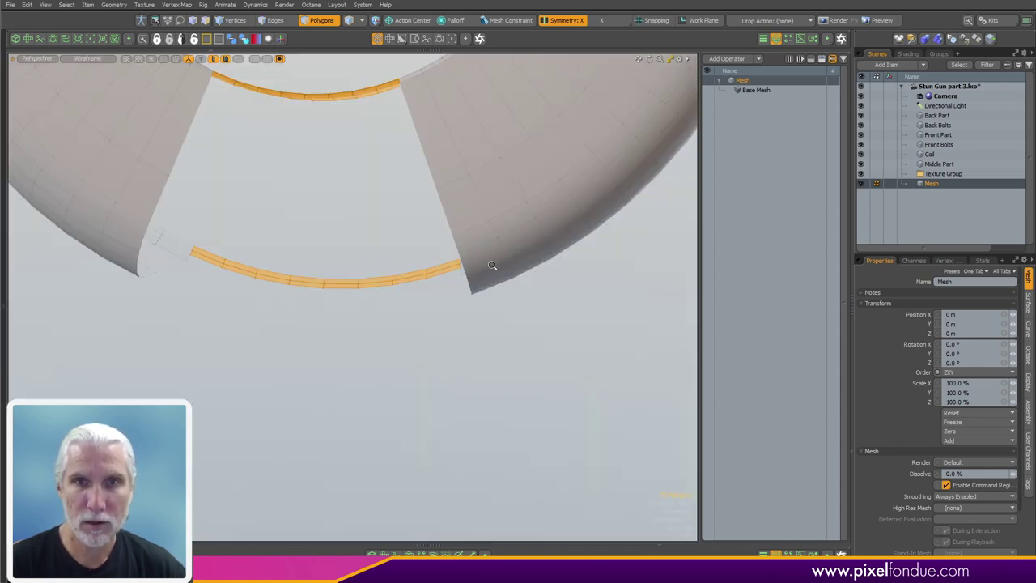
pyautogui.keyDown('alt'); pyautogui.moveTo(492, 267); pyautogui.dragTo(615, 299); pyautogui.keyUp('alt')
pyautogui.keyDown('alt'); pyautogui.keyDown('shift'); pyautogui.moveTo(520, 314); pyautogui.dragTo(437, 364); pyautogui.keyUp('shift'); pyautogui.keyUp('alt')
pyautogui.press('Delete')
pyautogui.keyDown('alt'); pyautogui.moveTo(437, 364); pyautogui.dragTo(454, 332); pyautogui.keyUp('alt')
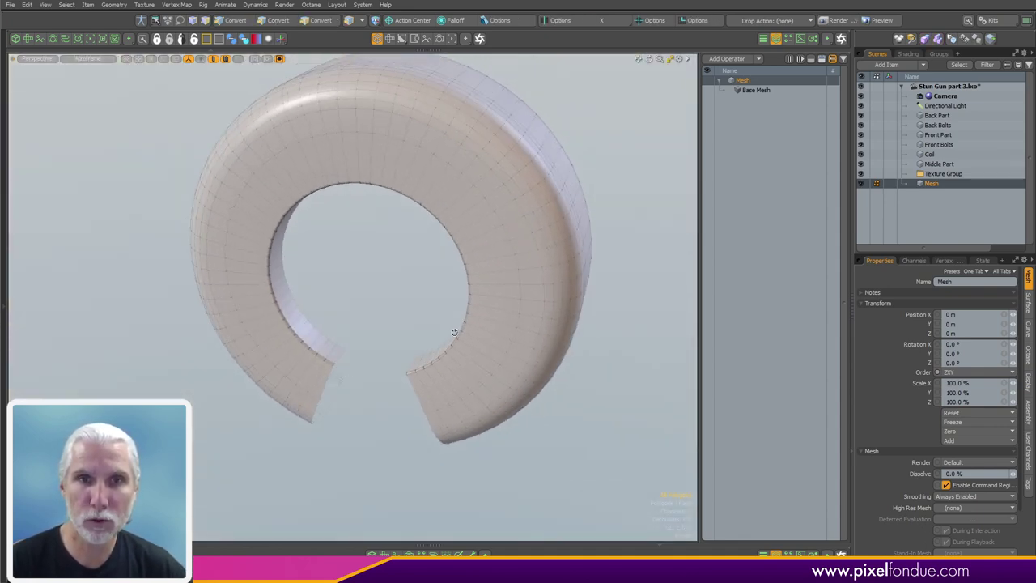
# Step: Switch to edge selection and expand the open ring's surface slightly outward with the Push tool
pyautogui.click(5, 381)
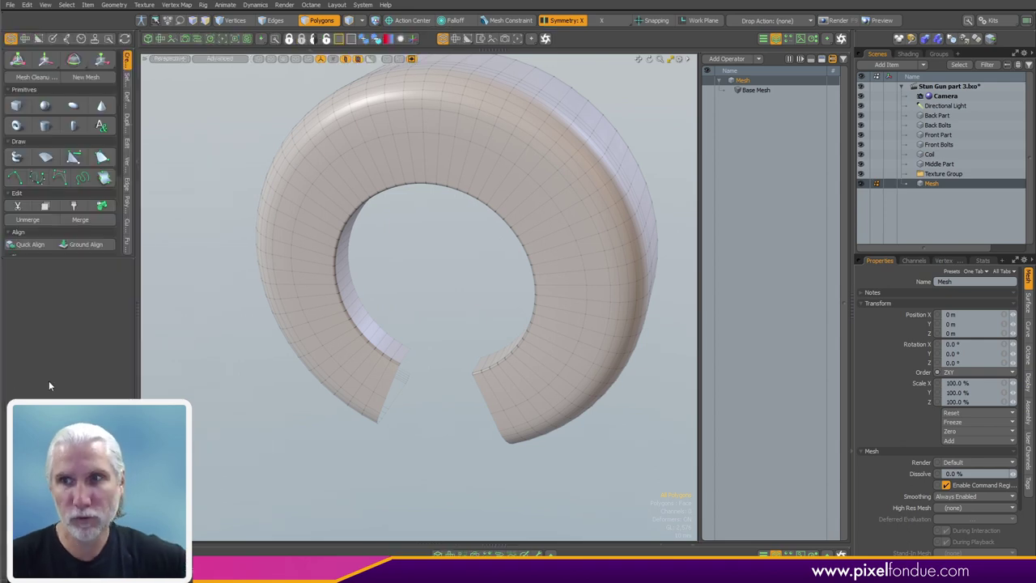
pyautogui.keyDown('alt'); pyautogui.keyDown('shift'); pyautogui.moveTo(486, 307); pyautogui.dragTo(475, 370); pyautogui.keyUp('shift'); pyautogui.keyUp('alt')
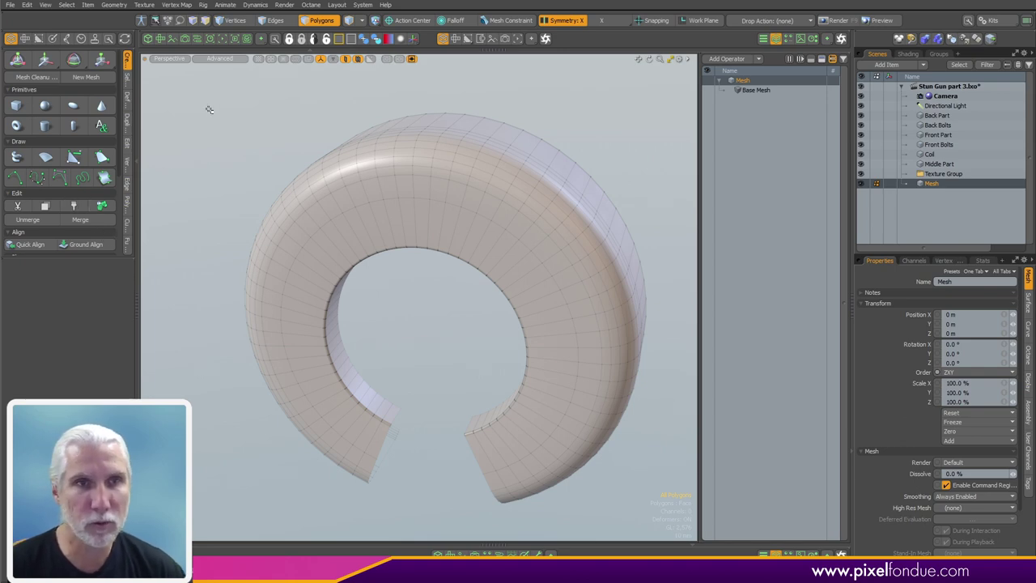
pyautogui.press('2')
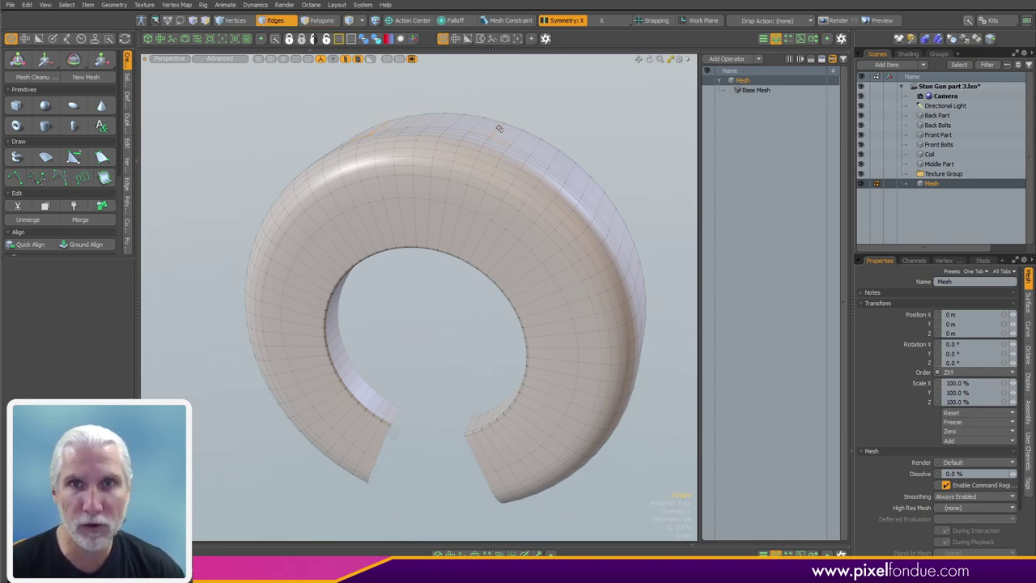
pyautogui.keyDown('alt'); pyautogui.moveTo(498, 185); pyautogui.dragTo(462, 287); pyautogui.keyUp('alt')
pyautogui.scroll(2, 462, 287)
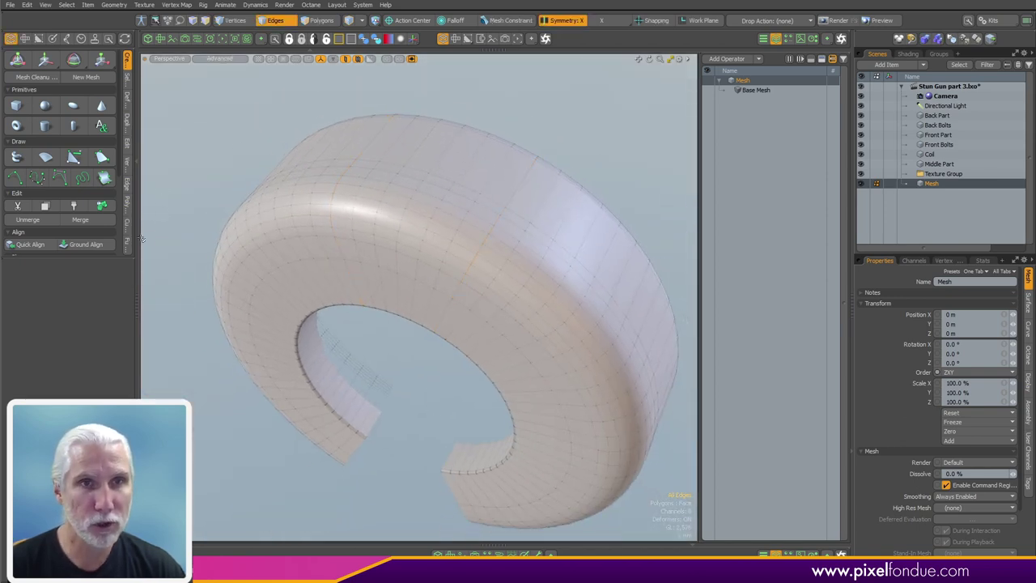
pyautogui.moveTo(98, 257); pyautogui.dragTo(134, 296)
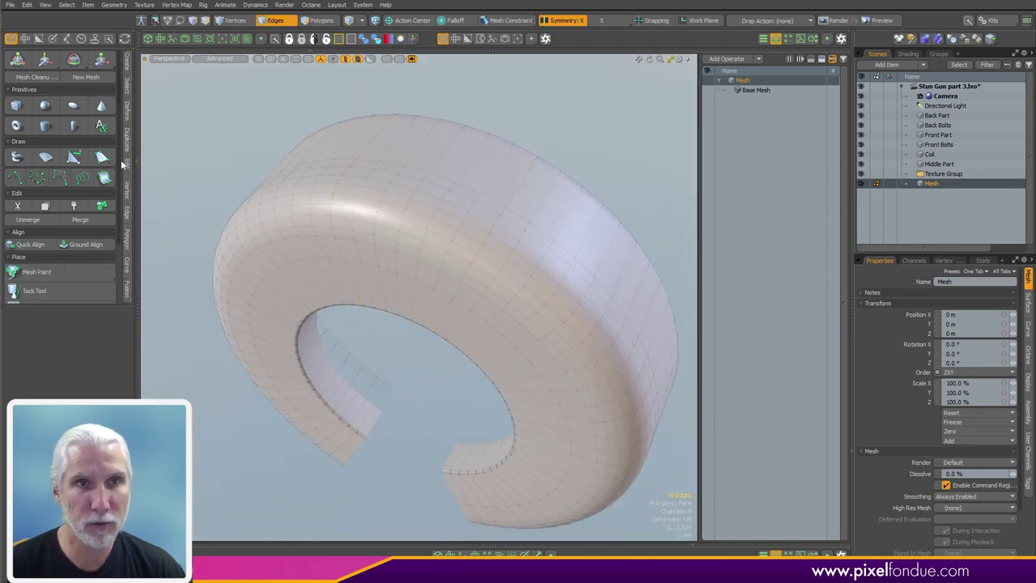
pyautogui.click(128, 113)
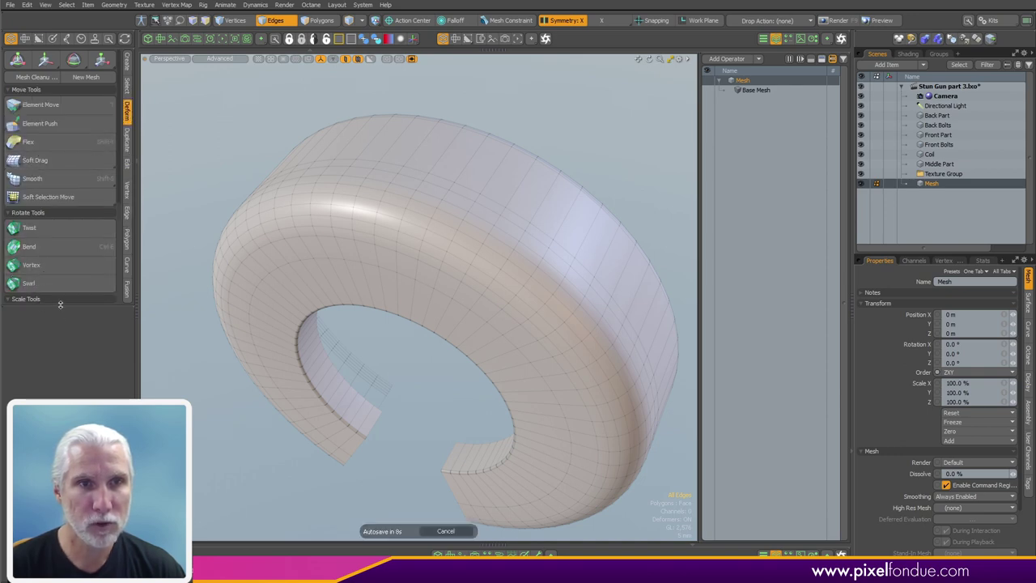
pyautogui.moveTo(59, 305); pyautogui.dragTo(66, 397)
pyautogui.click(84, 311)
pyautogui.keyDown('alt'); pyautogui.moveTo(352, 320); pyautogui.dragTo(368, 369); pyautogui.keyUp('alt')
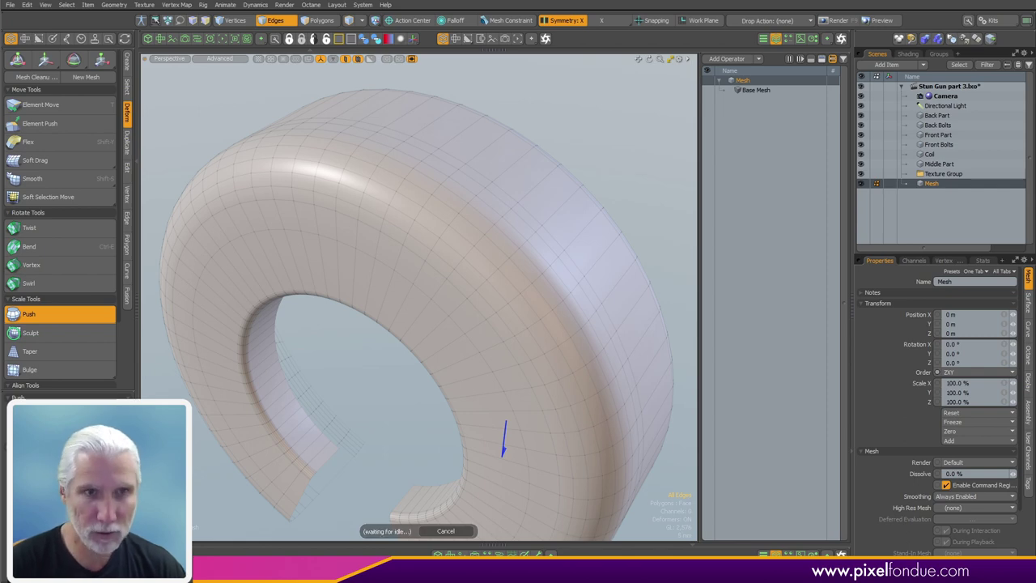
pyautogui.press('q')
pyautogui.keyDown('alt'); pyautogui.keyDown('shift'); pyautogui.moveTo(410, 449); pyautogui.dragTo(482, 367); pyautogui.keyUp('shift'); pyautogui.keyUp('alt')
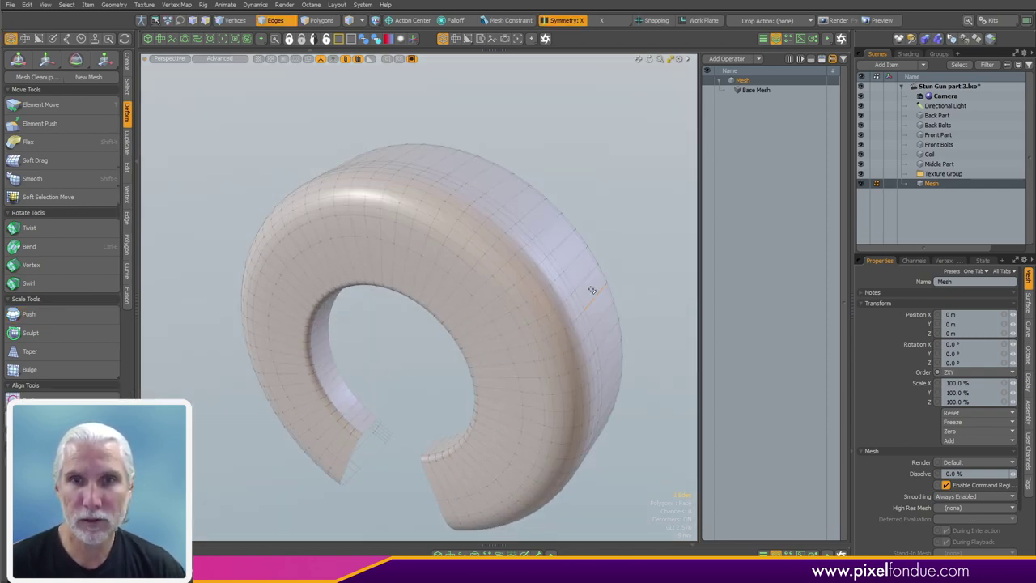
# Step: Select the crosswise edge loops running around the ring's cross-section along its whole length
pyautogui.keyDown('alt'); pyautogui.moveTo(572, 273); pyautogui.dragTo(468, 301); pyautogui.keyUp('alt')
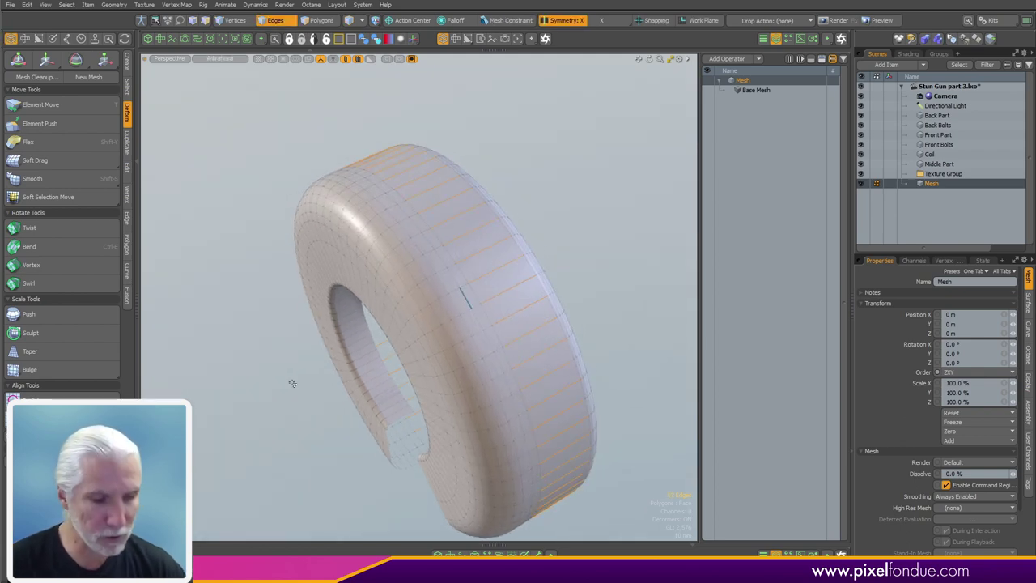
pyautogui.press('l')
pyautogui.keyDown('alt'); pyautogui.moveTo(314, 382); pyautogui.dragTo(174, 429); pyautogui.keyUp('alt')
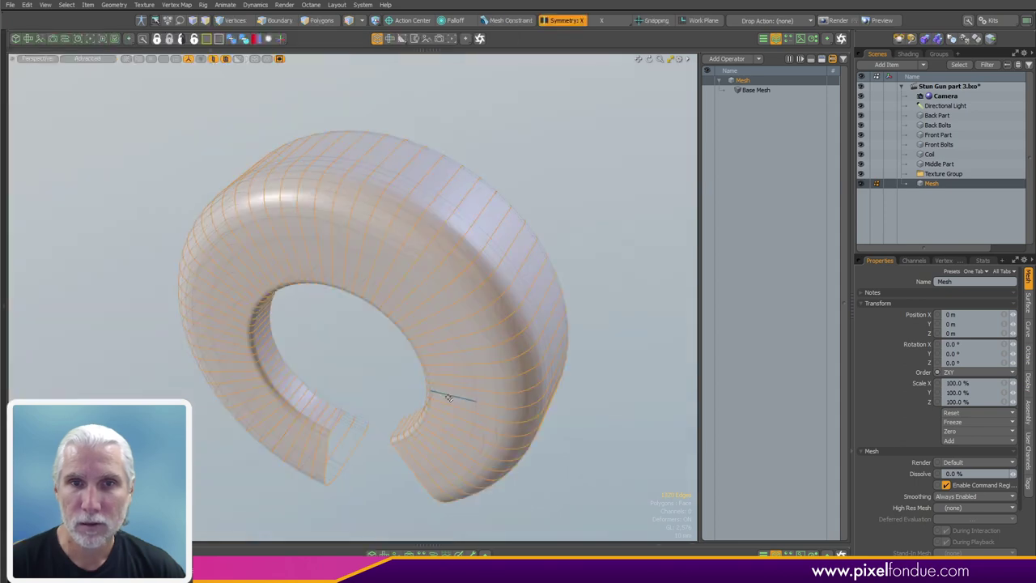
# Step: Convert the selected edge loops to curves of type Spline Curve in a new mesh
pyautogui.rightClick(451, 398)
pyautogui.click(611, 388)
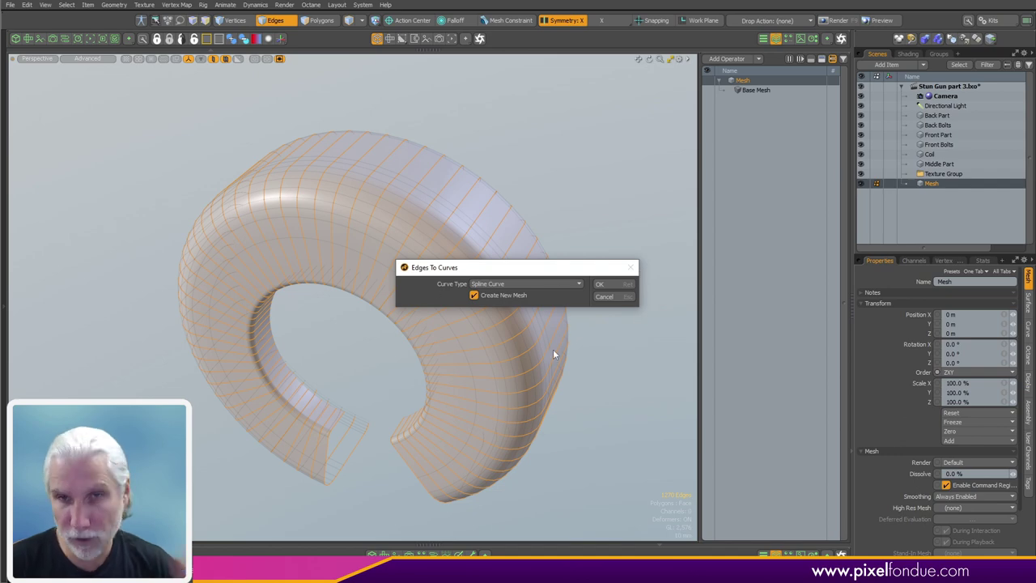
pyautogui.click(606, 287)
pyautogui.click(473, 343)
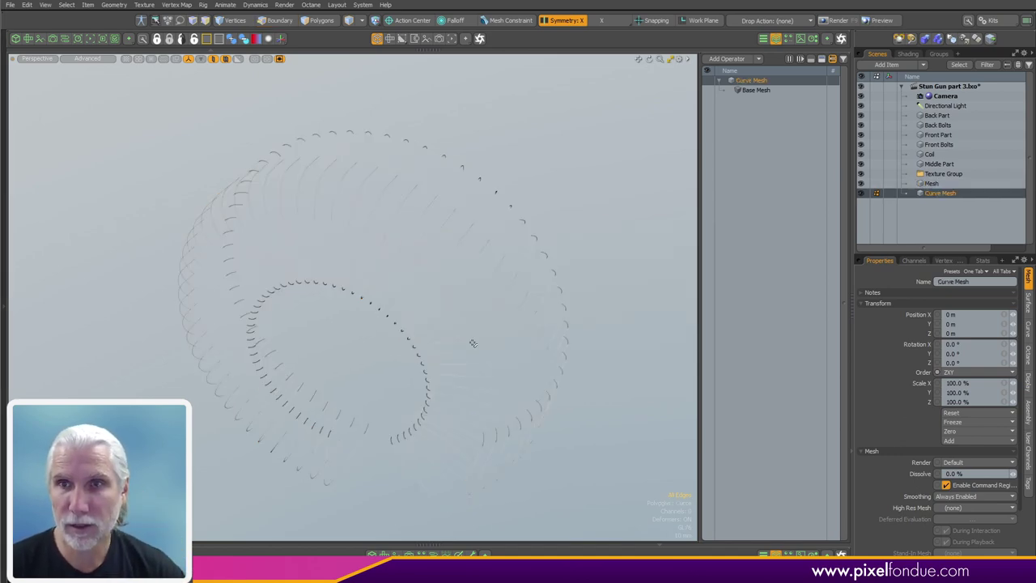
# Step: Switch the viewport to Wireframe shading to examine the new curves
pyautogui.keyDown('alt'); pyautogui.moveTo(440, 347); pyautogui.dragTo(550, 303); pyautogui.keyUp('alt')
pyautogui.keyDown('ctrl'); pyautogui.keyDown('alt'); pyautogui.moveTo(550, 303); pyautogui.dragTo(517, 300); pyautogui.keyUp('alt'); pyautogui.keyUp('ctrl')
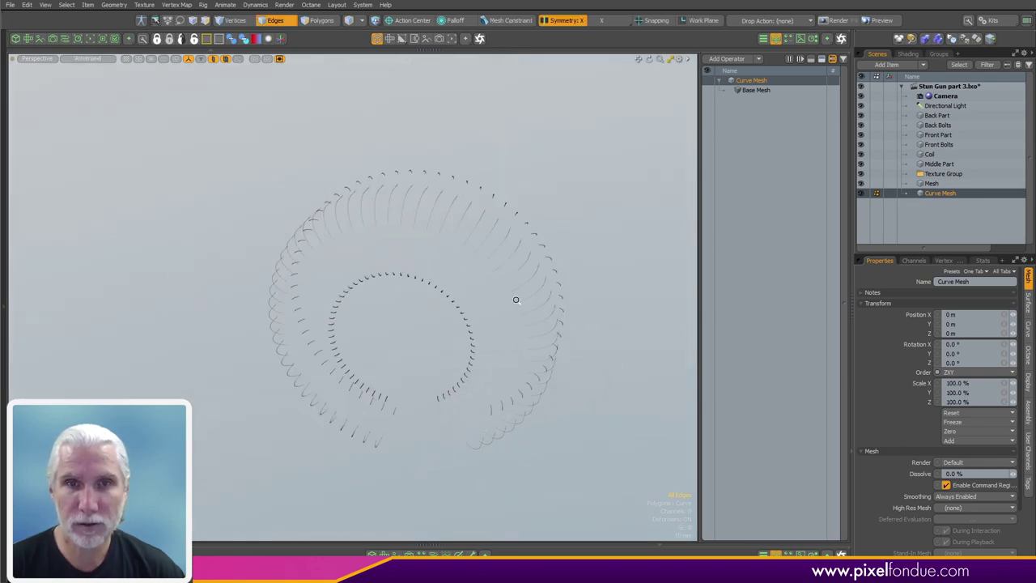
pyautogui.hotkey('ctrl', '2')
pyautogui.click(504, 267)
pyautogui.keyDown('alt'); pyautogui.moveTo(450, 309); pyautogui.dragTo(596, 250); pyautogui.keyUp('alt')
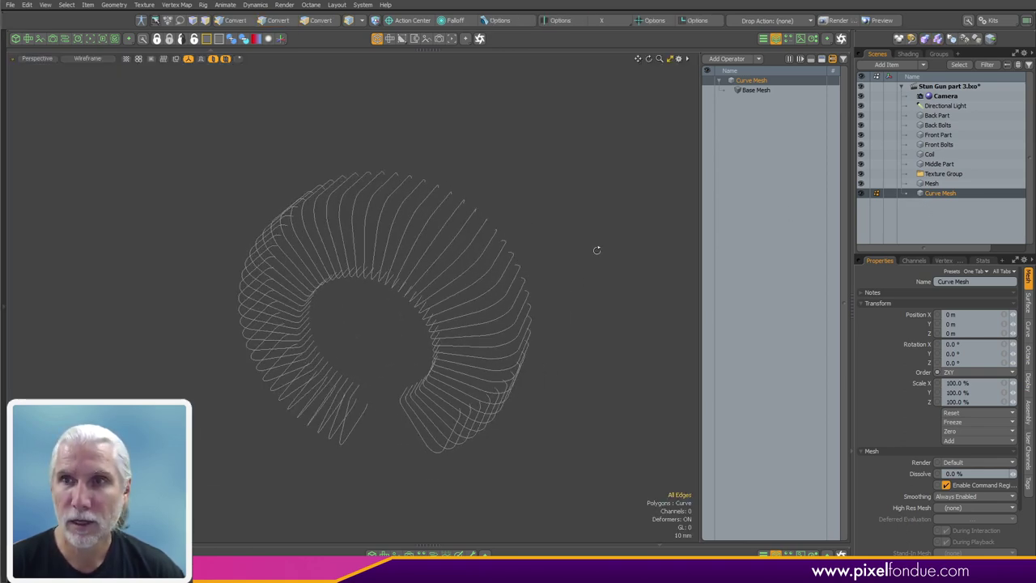
# Step: Delete the source ring item named Mesh and select the Curve Mesh
pyautogui.click(935, 185)
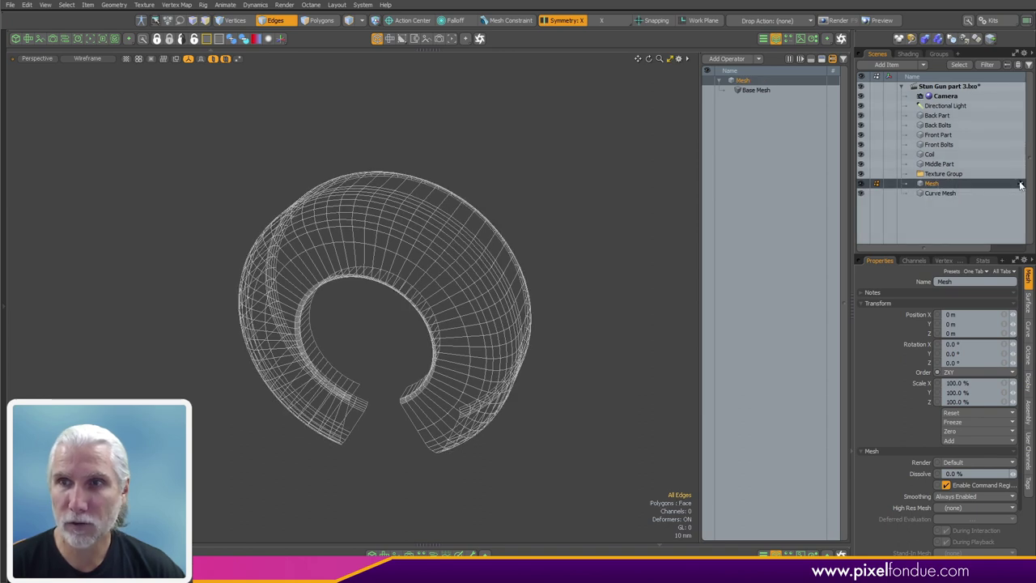
pyautogui.click(1020, 184)
pyautogui.click(950, 185)
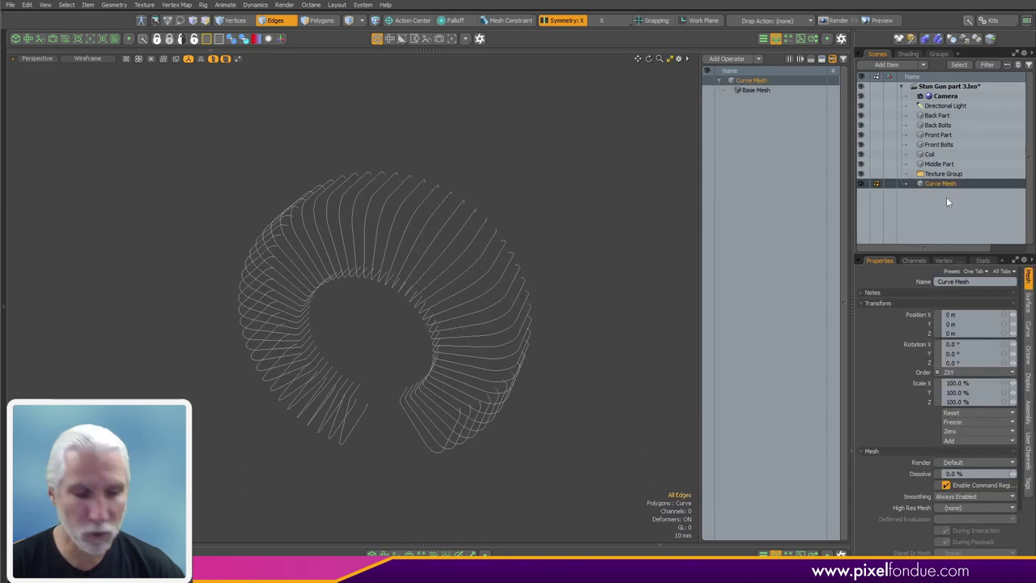
# Step: Add a new empty mesh item, place it above Coil in the item list and name it Coil Front
pyautogui.press('n')
pyautogui.moveTo(928, 184); pyautogui.dragTo(953, 155)
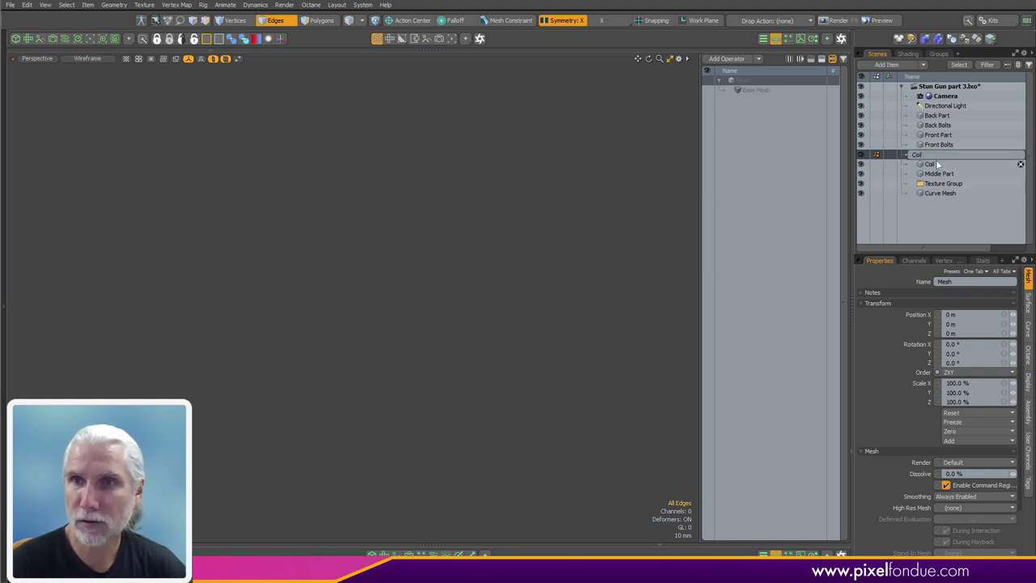
pyautogui.write('Coil Front')
pyautogui.press('Return')
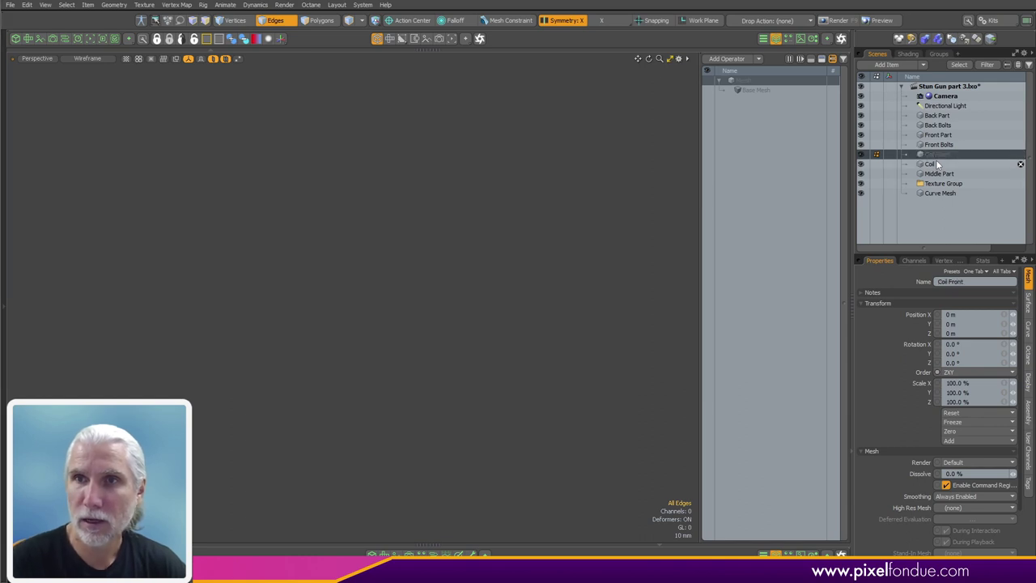
# Step: Add a Circle mesh operator to Coil Front and set its radius to 2 mm
pyautogui.click(735, 59)
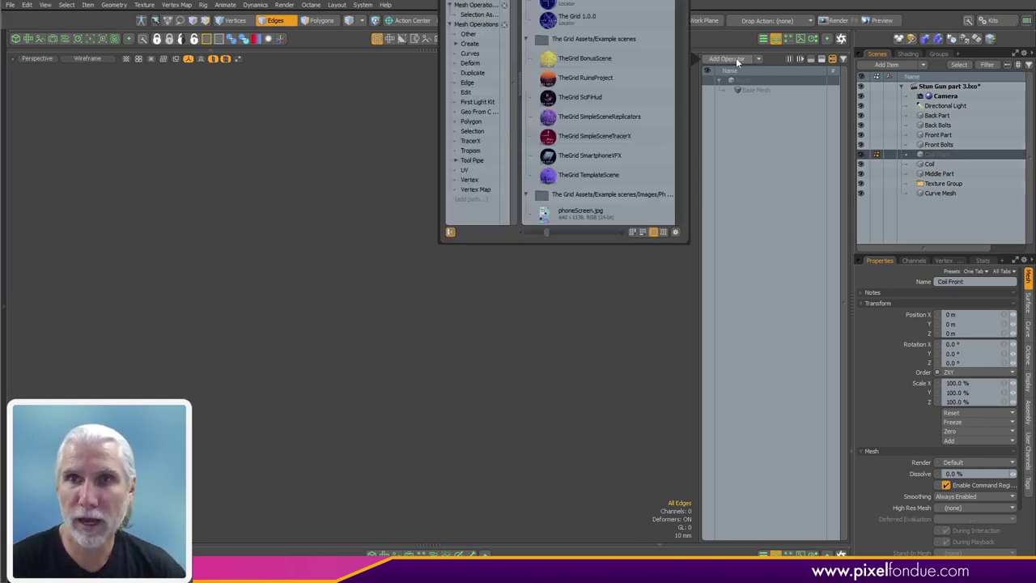
pyautogui.write('circle')
pyautogui.press('Return')
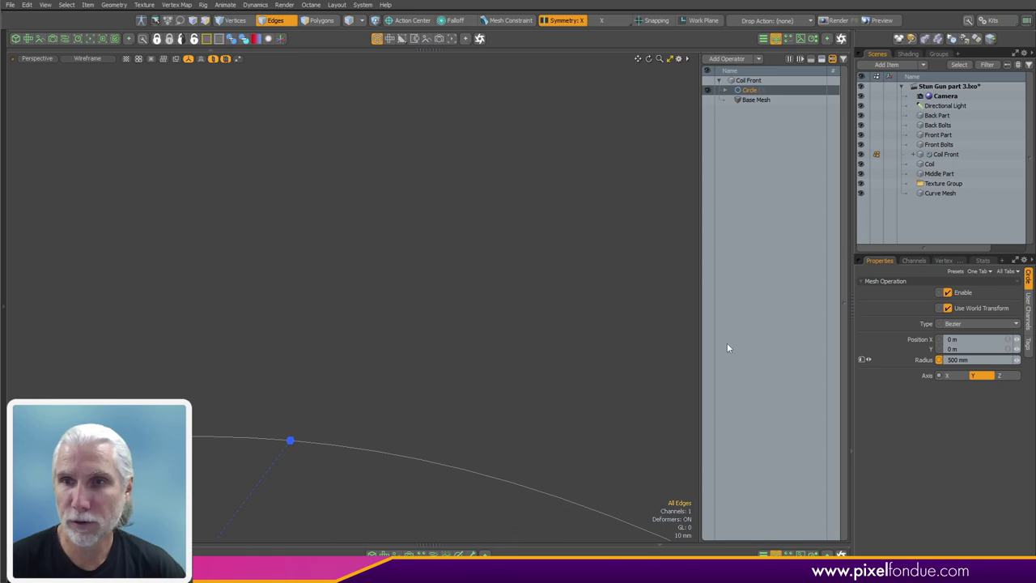
pyautogui.write('2')
pyautogui.press('Return')
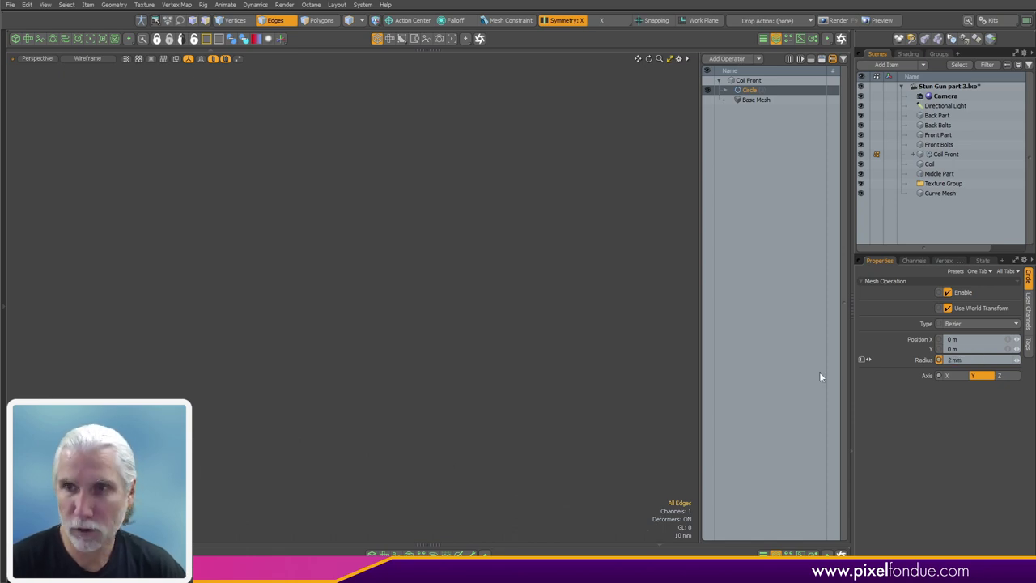
# Step: Add a Curve Sweep operator above the circle and use Curve Mesh as its path
pyautogui.click(741, 59)
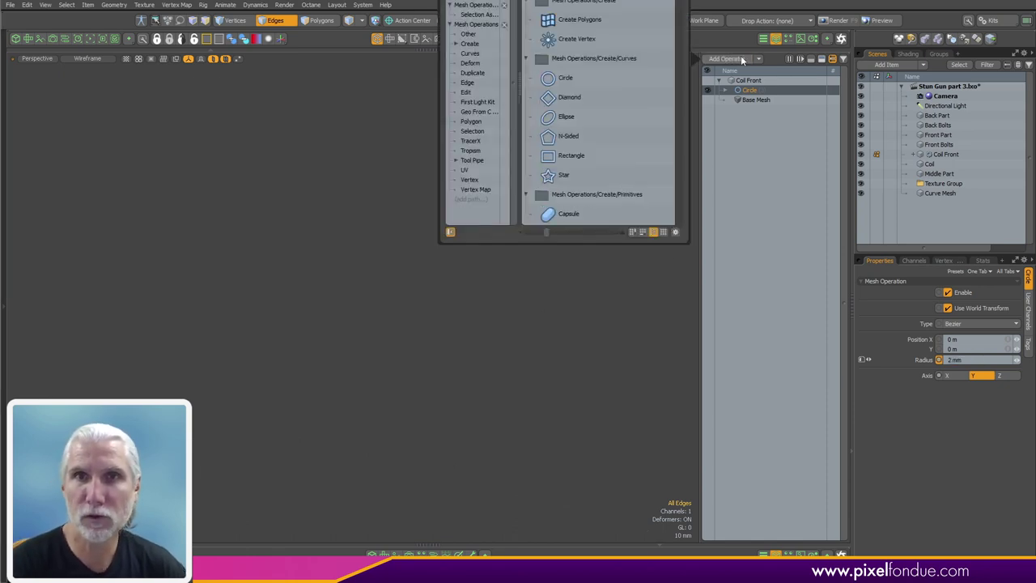
pyautogui.write('curve sw')
pyautogui.press('Return')
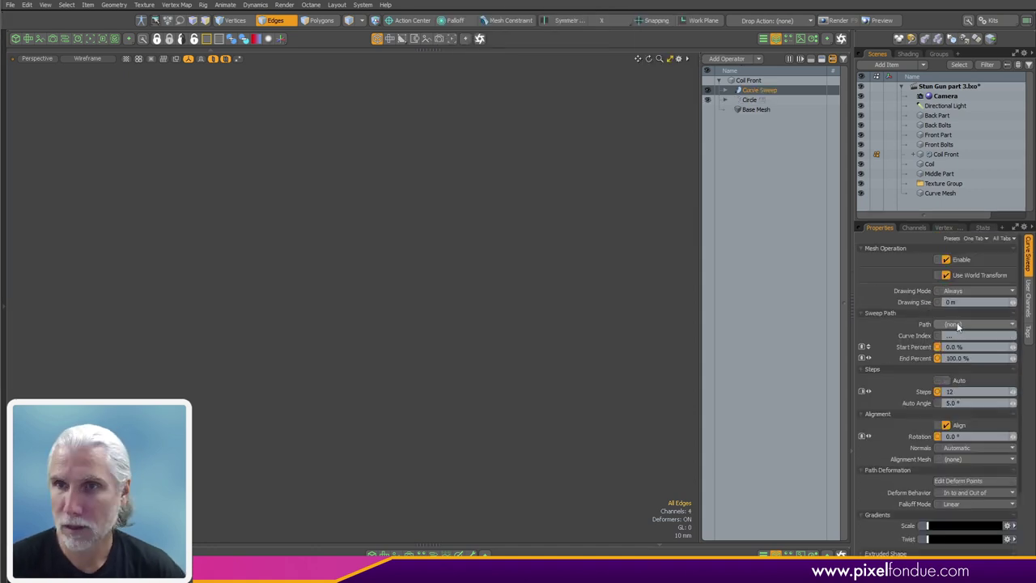
pyautogui.click(957, 326)
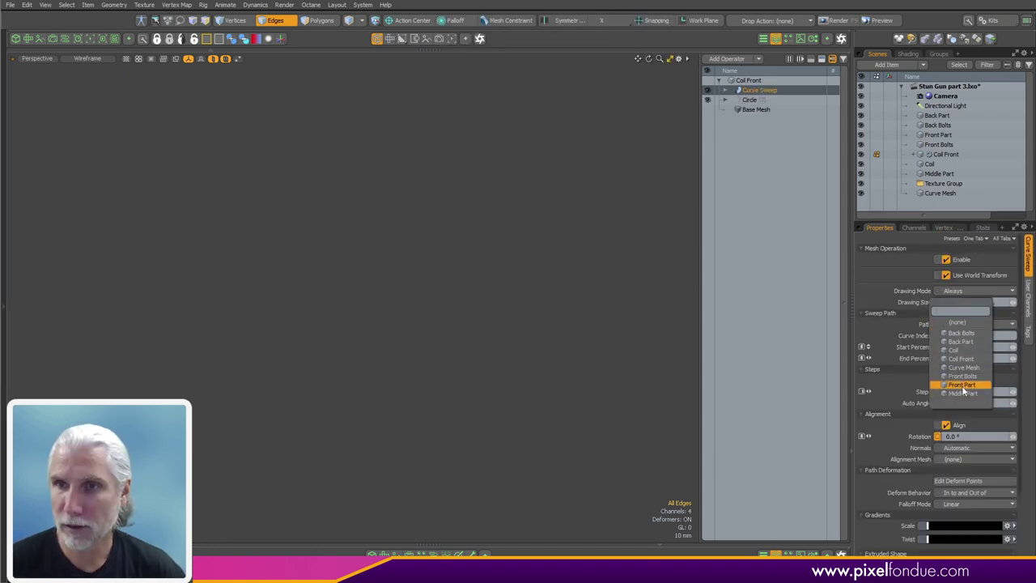
pyautogui.click(964, 367)
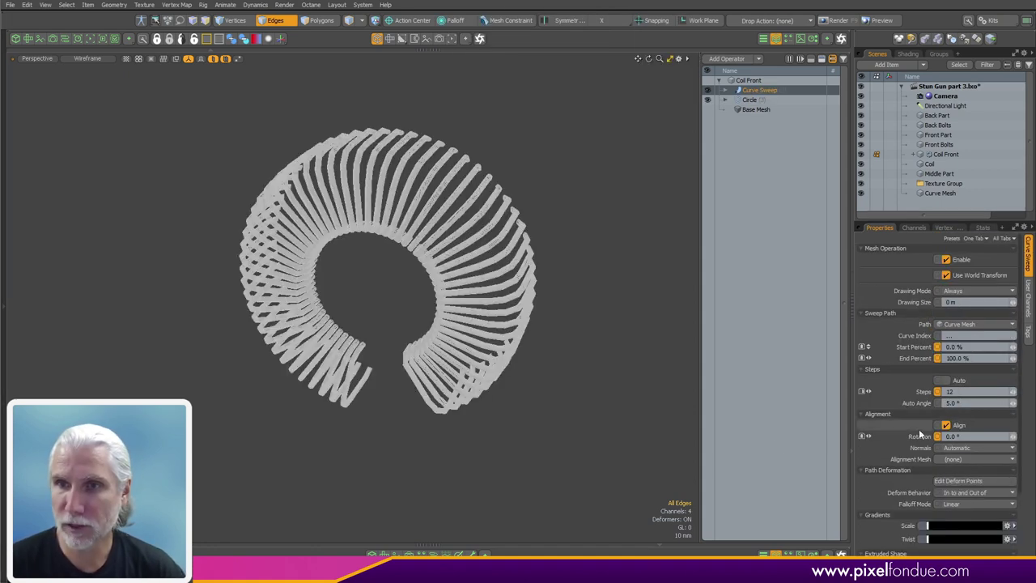
# Step: Return the viewport to Advanced shading and examine the swept coil's surfaces up close
pyautogui.keyDown('ctrl'); pyautogui.keyDown('alt'); pyautogui.moveTo(534, 209); pyautogui.dragTo(566, 231); pyautogui.keyUp('alt'); pyautogui.keyUp('ctrl')
pyautogui.press('a')
pyautogui.hotkey('ctrl', '2')
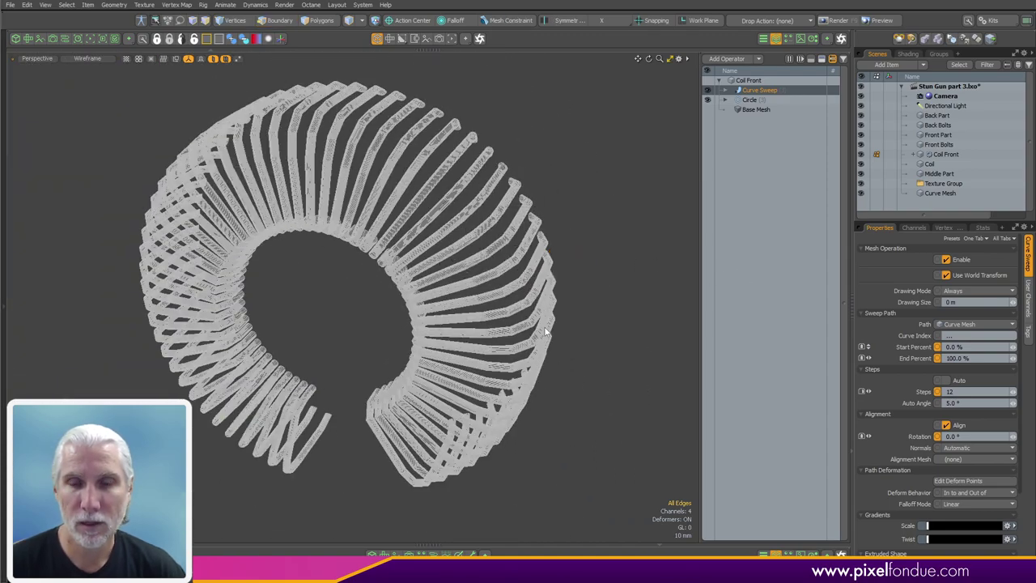
pyautogui.hotkey('ctrl', '2')
pyautogui.moveTo(543, 331)
pyautogui.keyDown('alt'); pyautogui.mouseDown()
pyautogui.moveTo(494, 304)
pyautogui.moveTo(478, 263)
pyautogui.moveTo(512, 243)
pyautogui.moveTo(682, 235)
pyautogui.moveTo(515, 301)
pyautogui.mouseUp(); pyautogui.keyUp('alt')
pyautogui.keyDown('alt'); pyautogui.moveTo(584, 297); pyautogui.dragTo(593, 301); pyautogui.keyUp('alt')
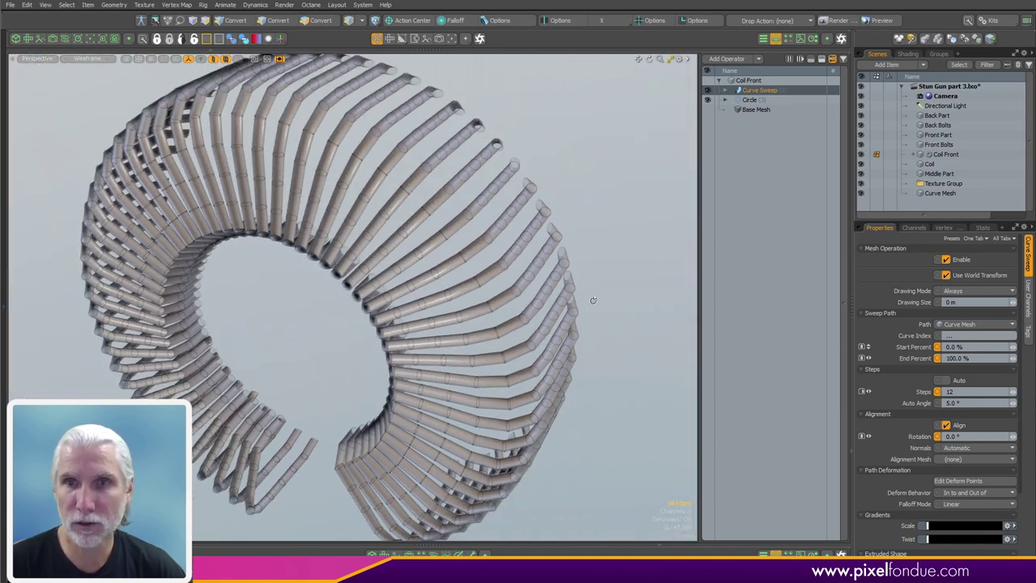
# Step: Enable Flip for the Curve Sweep's extruded shape so the coil's polygons face outward
pyautogui.moveTo(1021, 475); pyautogui.dragTo(1021, 546)
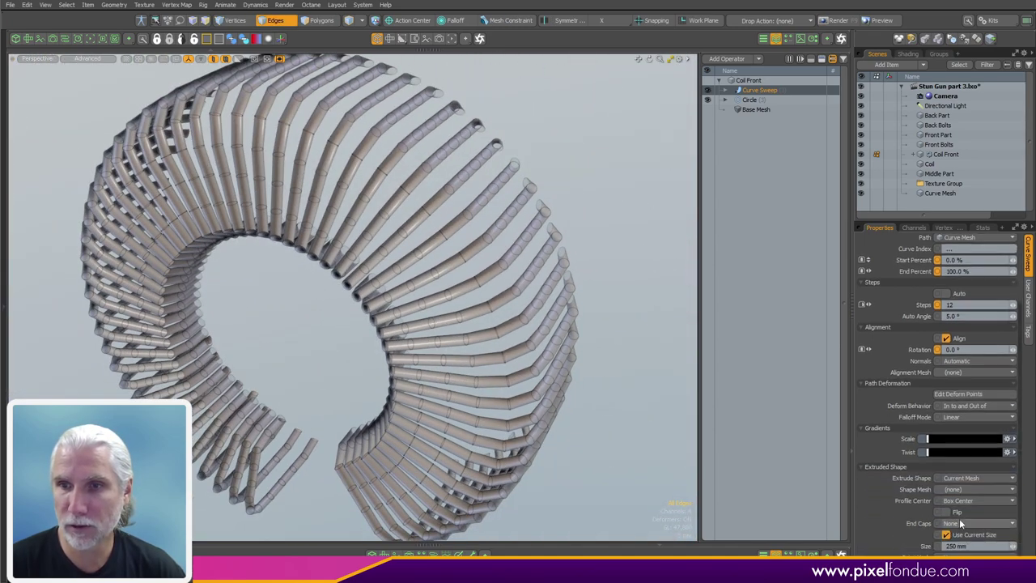
pyautogui.click(945, 512)
pyautogui.keyDown('alt'); pyautogui.moveTo(502, 423); pyautogui.dragTo(457, 321); pyautogui.keyUp('alt')
pyautogui.keyDown('alt'); pyautogui.moveTo(458, 321); pyautogui.dragTo(383, 370); pyautogui.keyUp('alt')
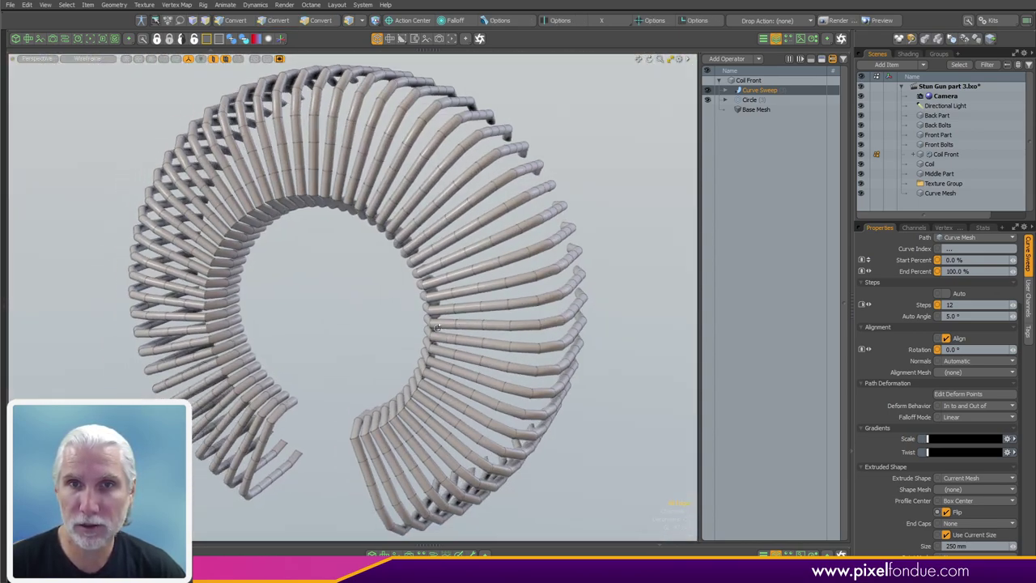
pyautogui.press('c')
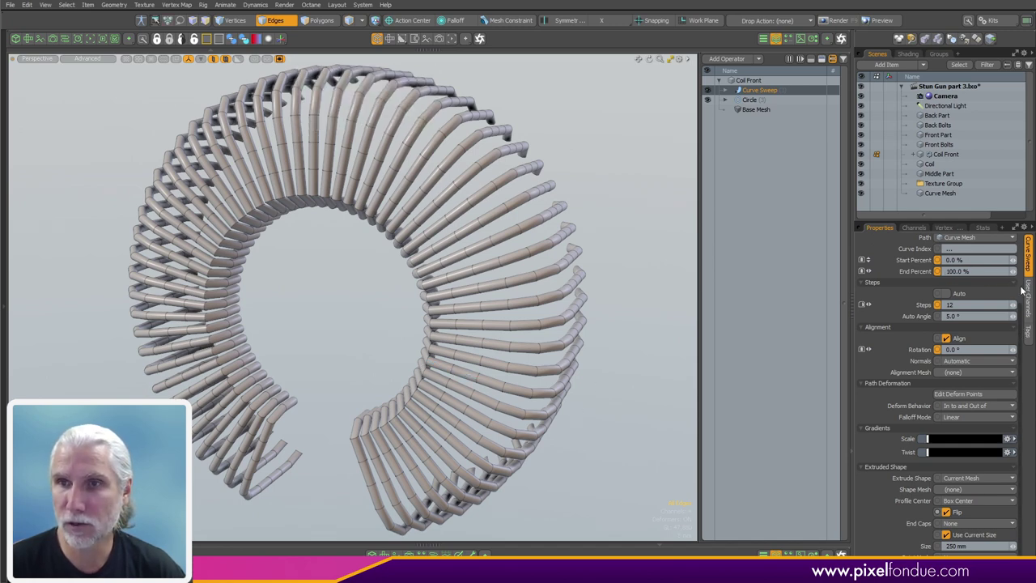
# Step: Set the Curve Sweep's Steps to 40 for smoother coil windings
pyautogui.scroll(3, 984, 281)
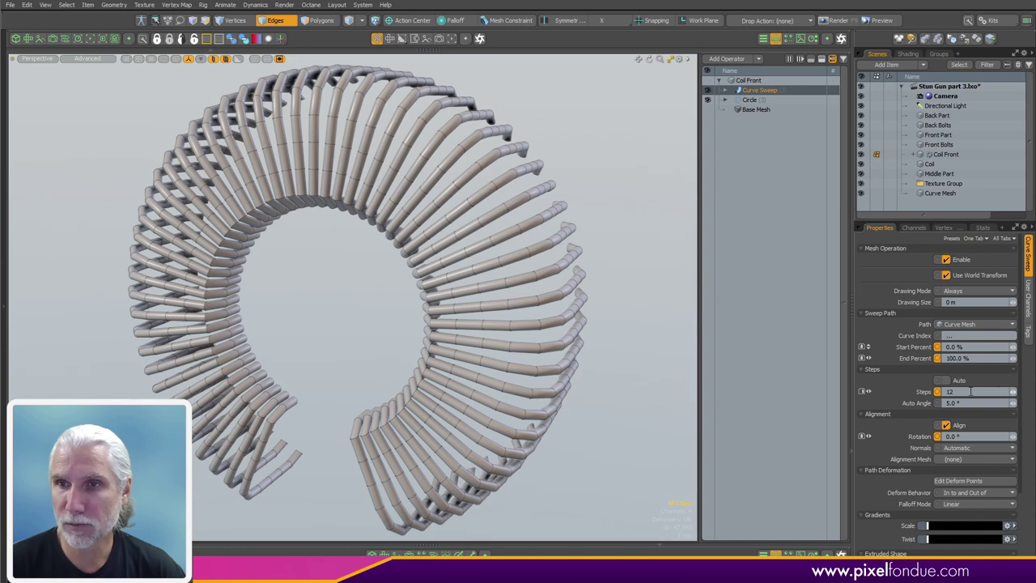
pyautogui.moveTo(957, 392); pyautogui.dragTo(870, 392)
pyautogui.write('40')
pyautogui.press('Return')
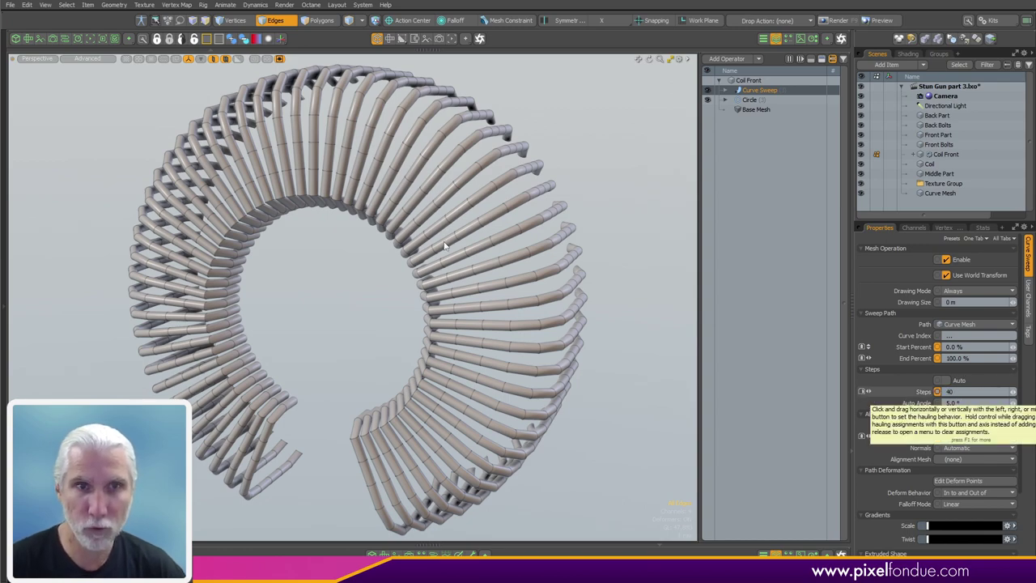
pyautogui.keyDown('alt'); pyautogui.moveTo(536, 423); pyautogui.dragTo(462, 254); pyautogui.keyUp('alt')
pyautogui.scroll(5, 348, 318)
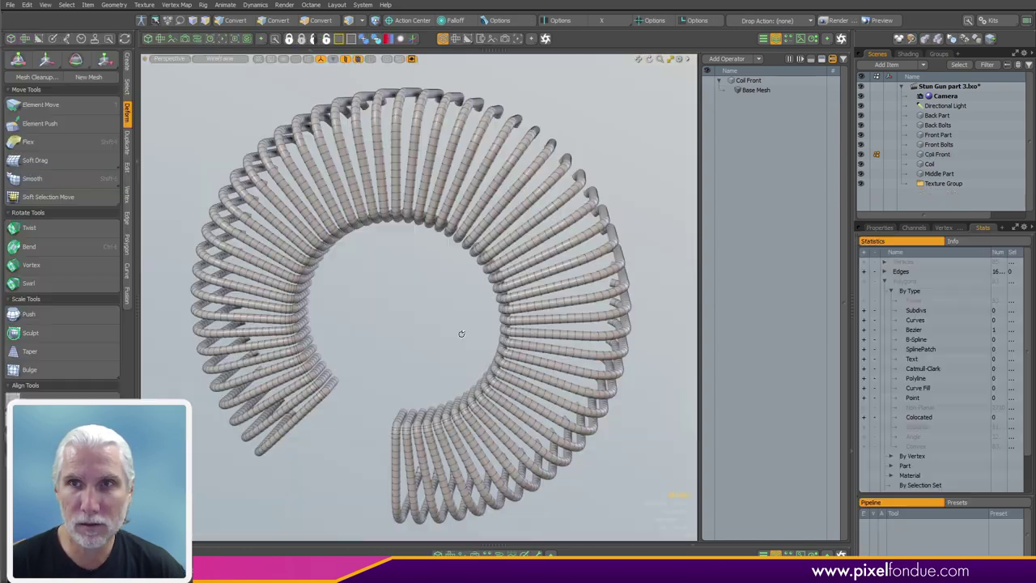
# Step: Assign an existing material from the scene to the Coil Front polygons
pyautogui.press('m')
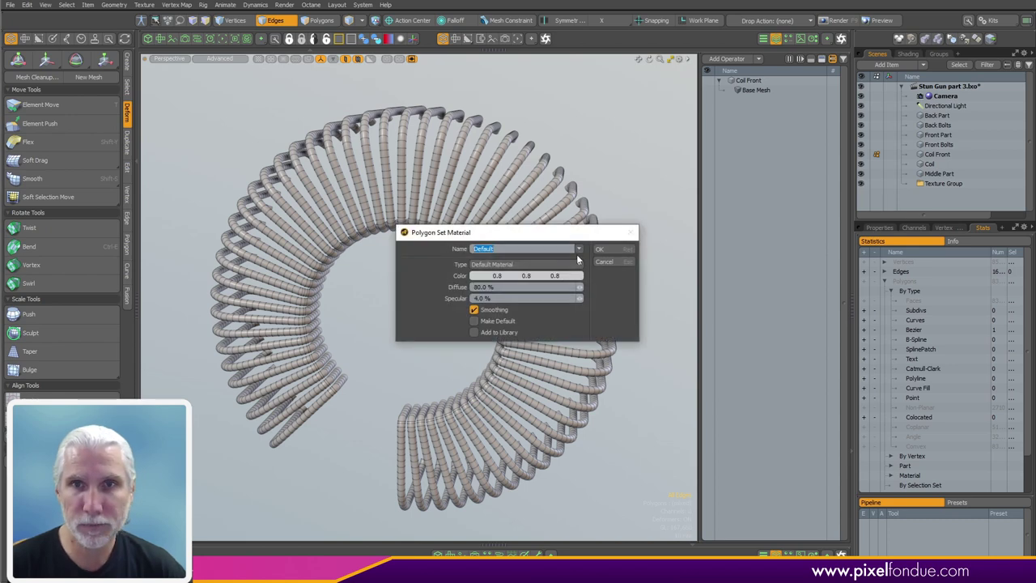
pyautogui.click(578, 249)
pyautogui.click(602, 252)
pyautogui.click(606, 253)
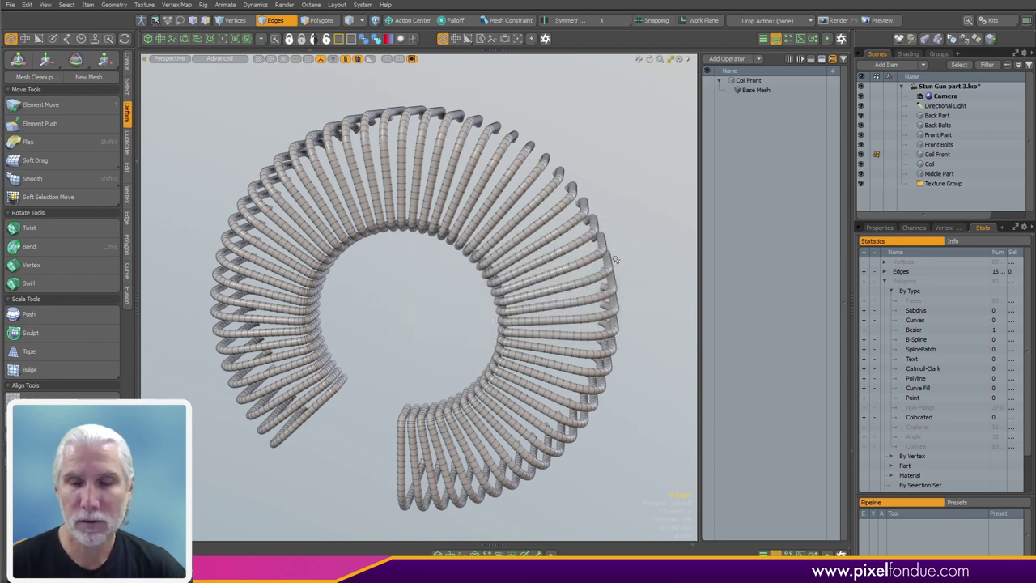
# Step: Examine the finished front coil and its material among the surrounding stun gun parts from several angles
pyautogui.keyDown('alt'); pyautogui.moveTo(619, 261); pyautogui.dragTo(534, 364); pyautogui.keyUp('alt')
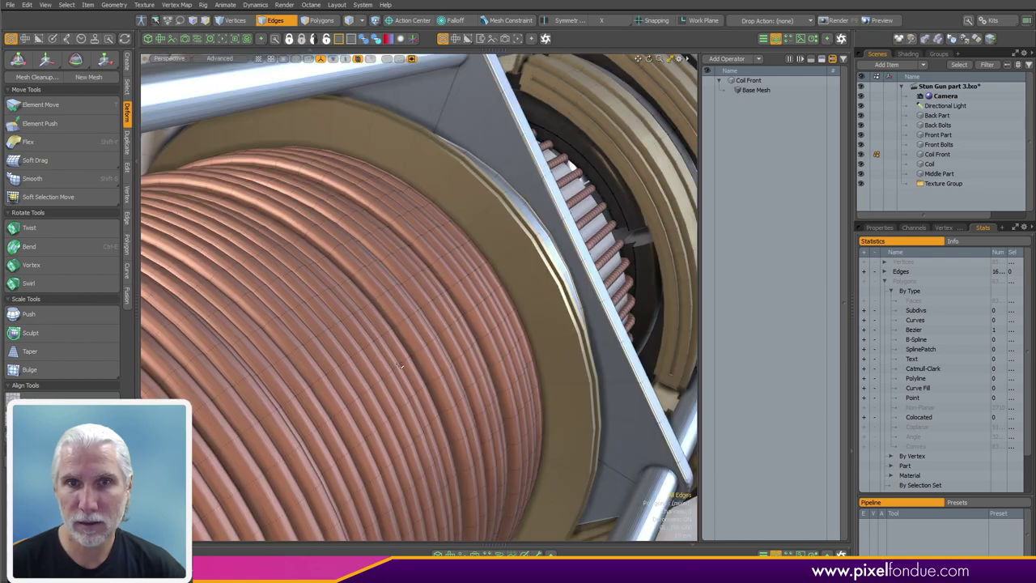
pyautogui.keyDown('alt'); pyautogui.moveTo(340, 291); pyautogui.dragTo(277, 320); pyautogui.keyUp('alt')
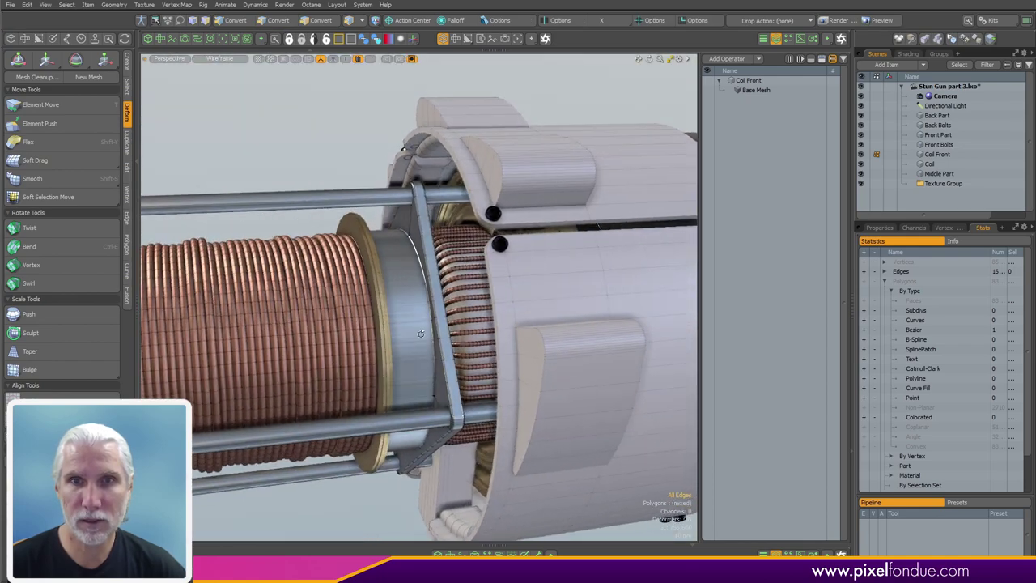
pyautogui.keyDown('alt'); pyautogui.moveTo(487, 339); pyautogui.dragTo(518, 377); pyautogui.keyUp('alt')
pyautogui.keyDown('alt'); pyautogui.moveTo(518, 377); pyautogui.dragTo(573, 339); pyautogui.keyUp('alt')
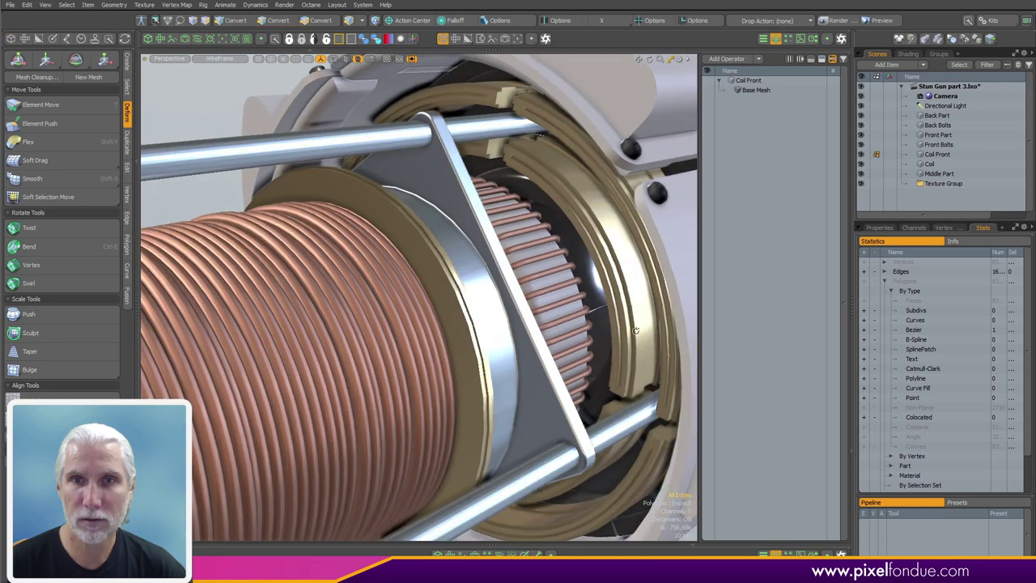
pyautogui.keyDown('alt'); pyautogui.moveTo(486, 381); pyautogui.dragTo(488, 416); pyautogui.keyUp('alt')
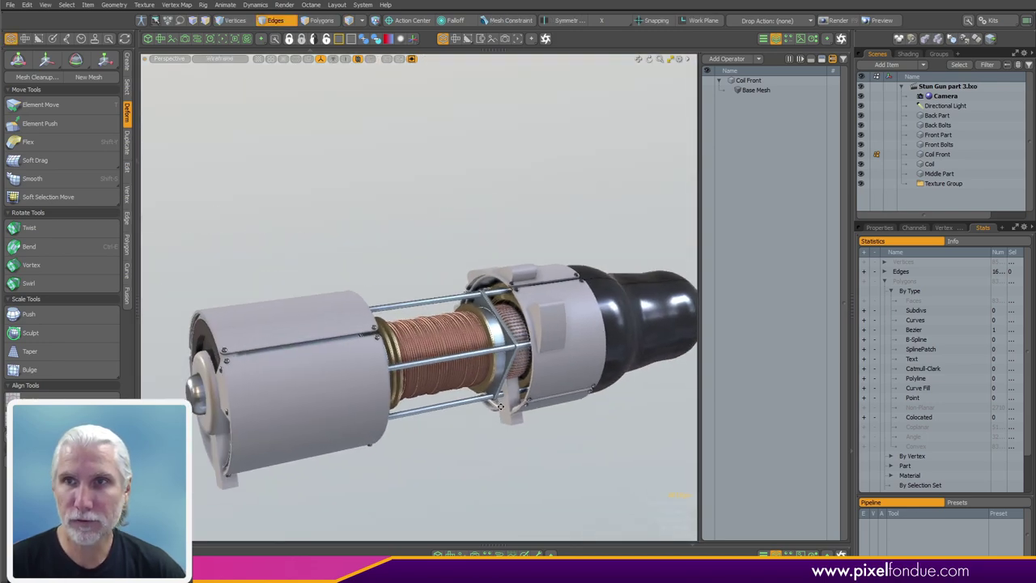
pyautogui.keyDown('alt'); pyautogui.moveTo(483, 424); pyautogui.dragTo(400, 340); pyautogui.keyUp('alt')
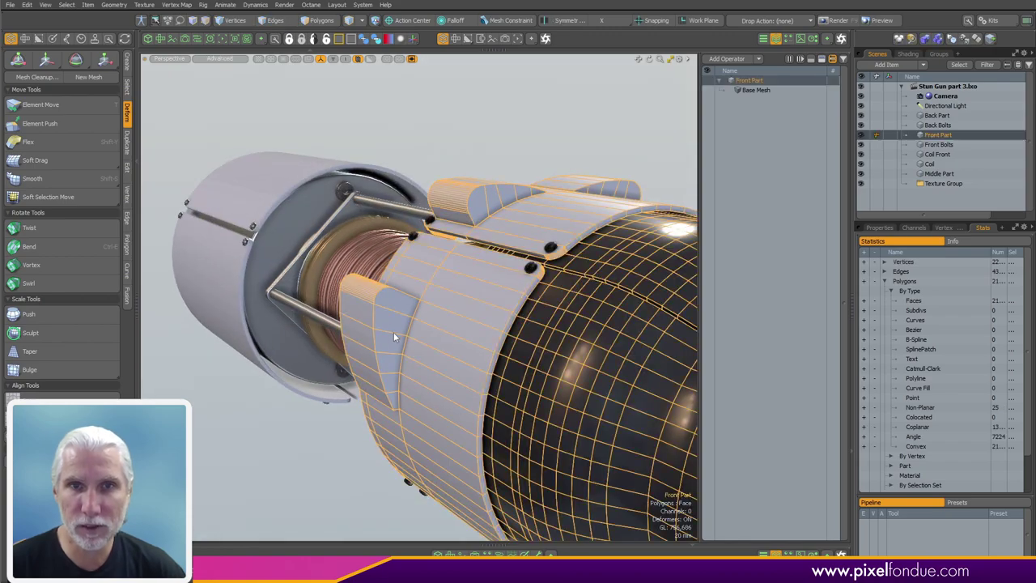
pyautogui.keyDown('alt'); pyautogui.moveTo(394, 331); pyautogui.dragTo(421, 318); pyautogui.keyUp('alt')
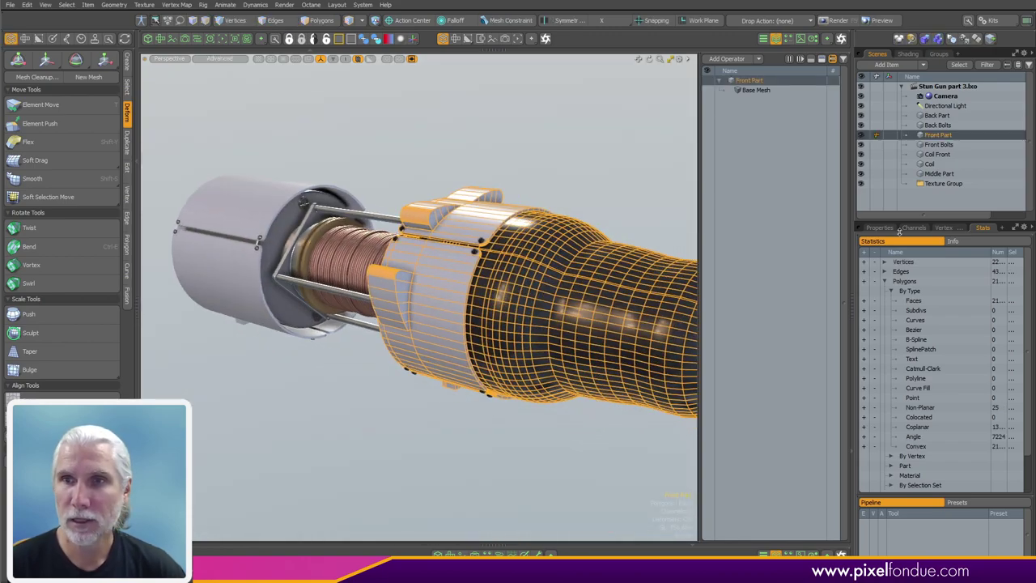
# Step: From the back view, try Default Viewport lighting and return the viewport's lighting to Scene + Environment
pyautogui.click(878, 228)
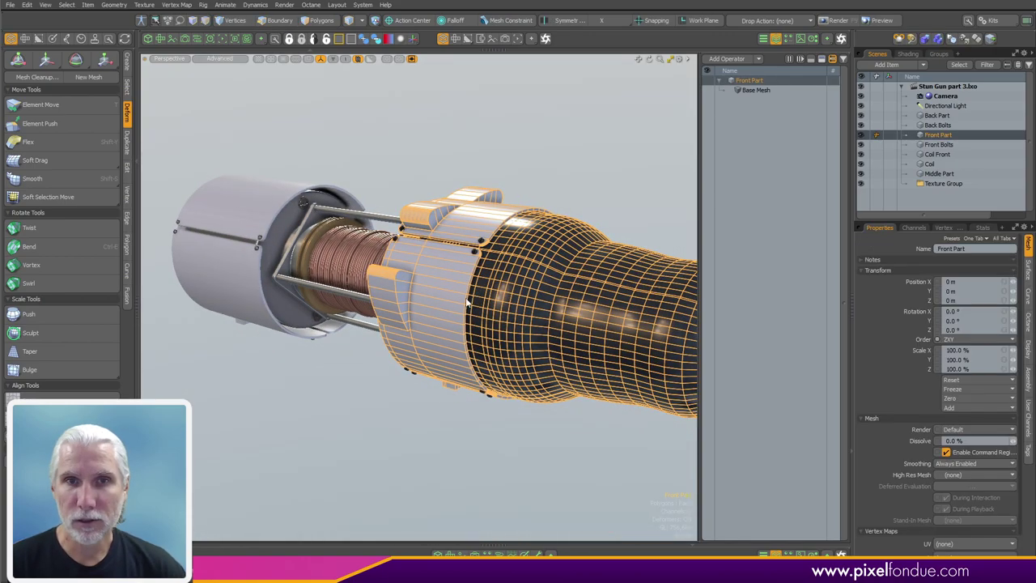
pyautogui.hotkey('ctrl', 'space')
pyautogui.click(624, 409)
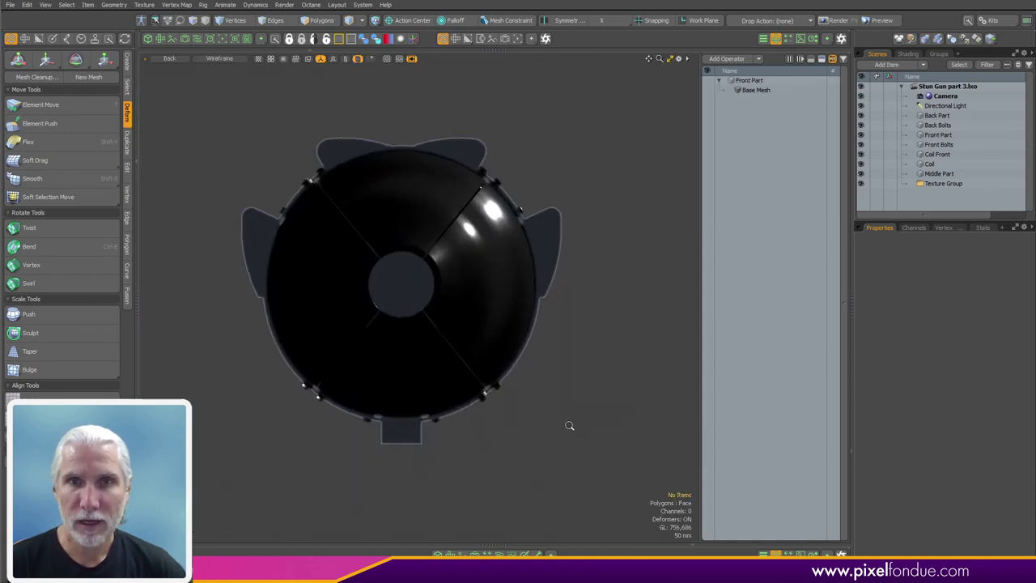
pyautogui.scroll(-1, 569, 424)
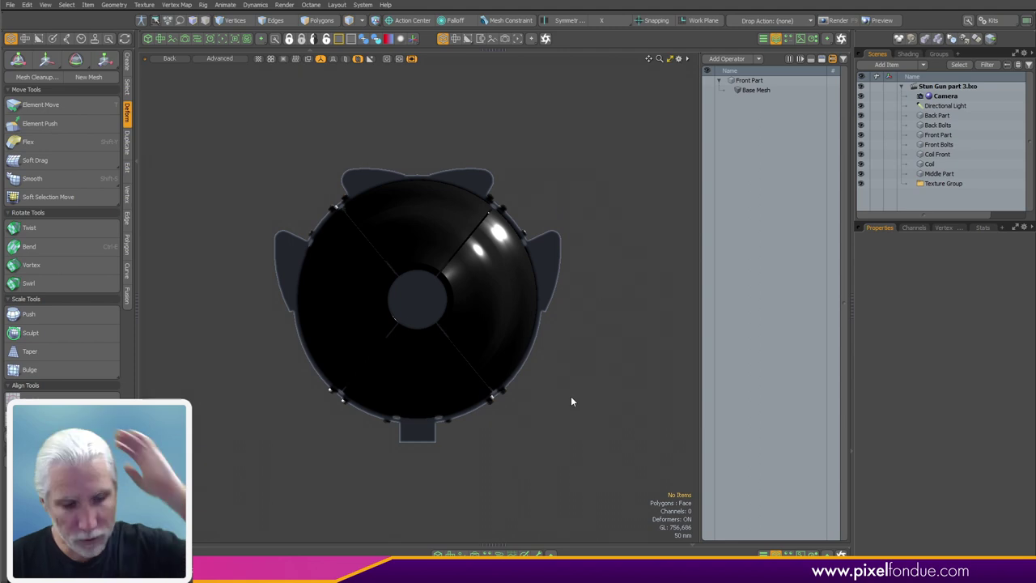
pyautogui.click(137, 437)
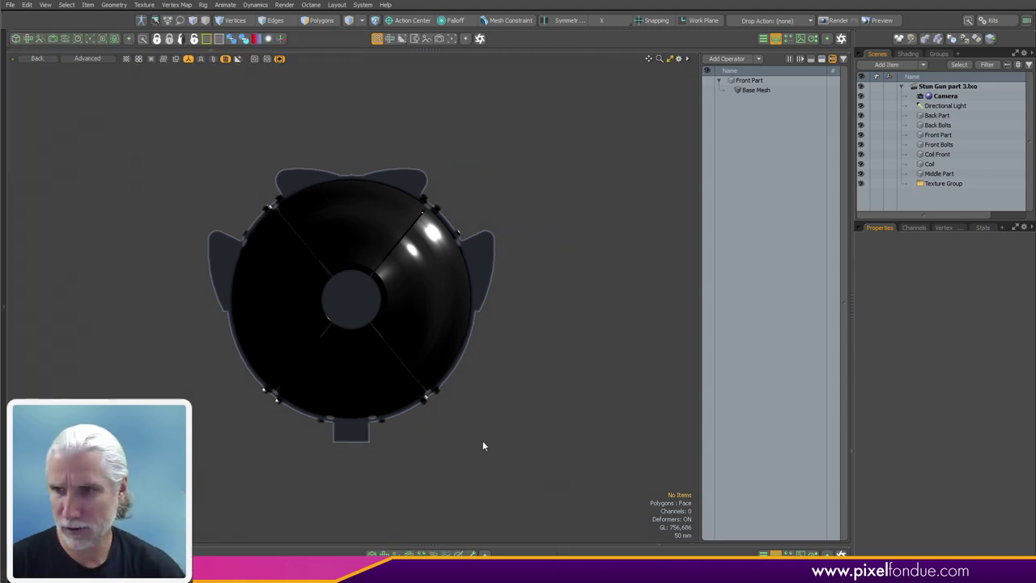
pyautogui.press('o')
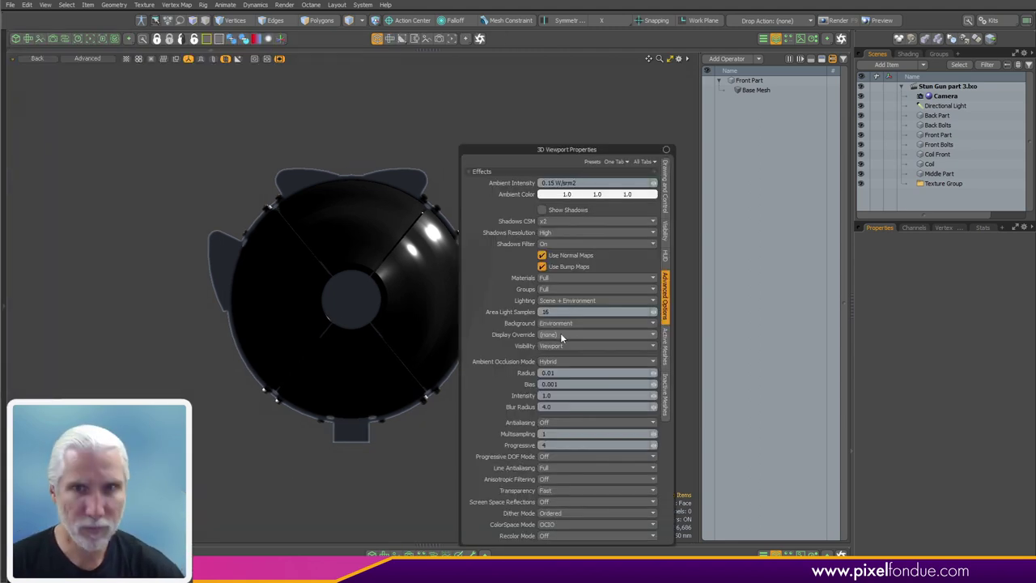
pyautogui.click(580, 300)
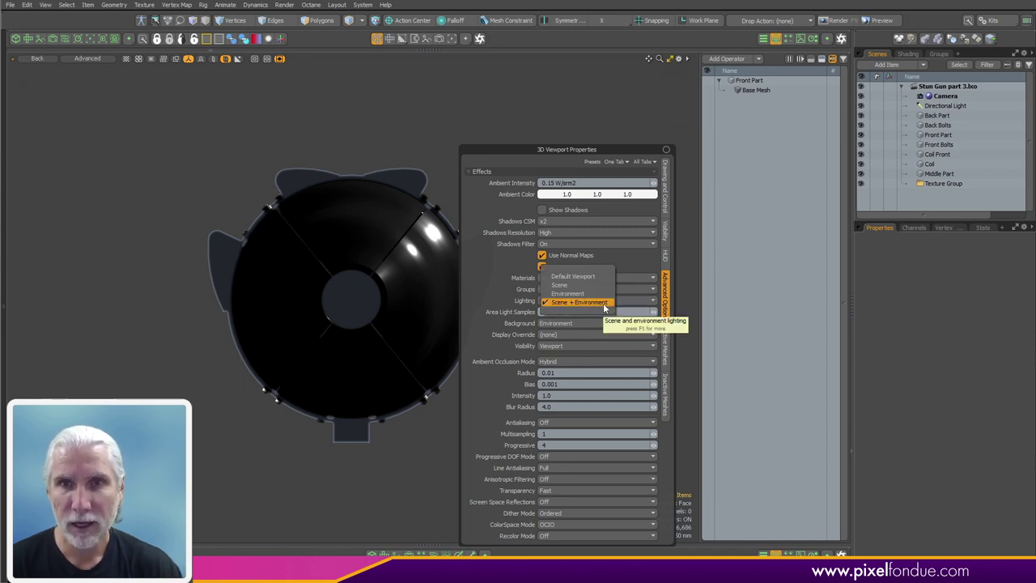
pyautogui.click(597, 277)
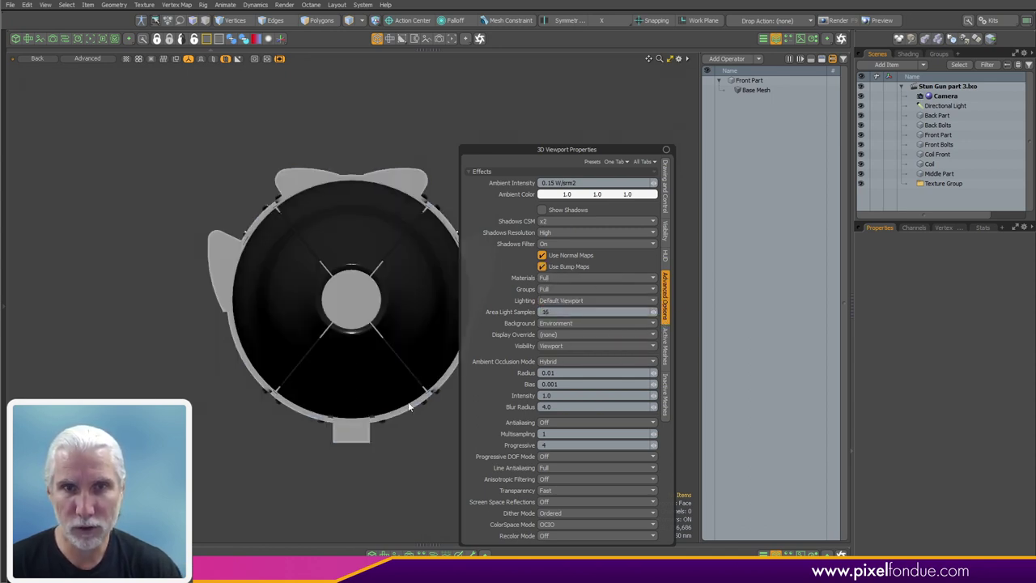
pyautogui.click(579, 300)
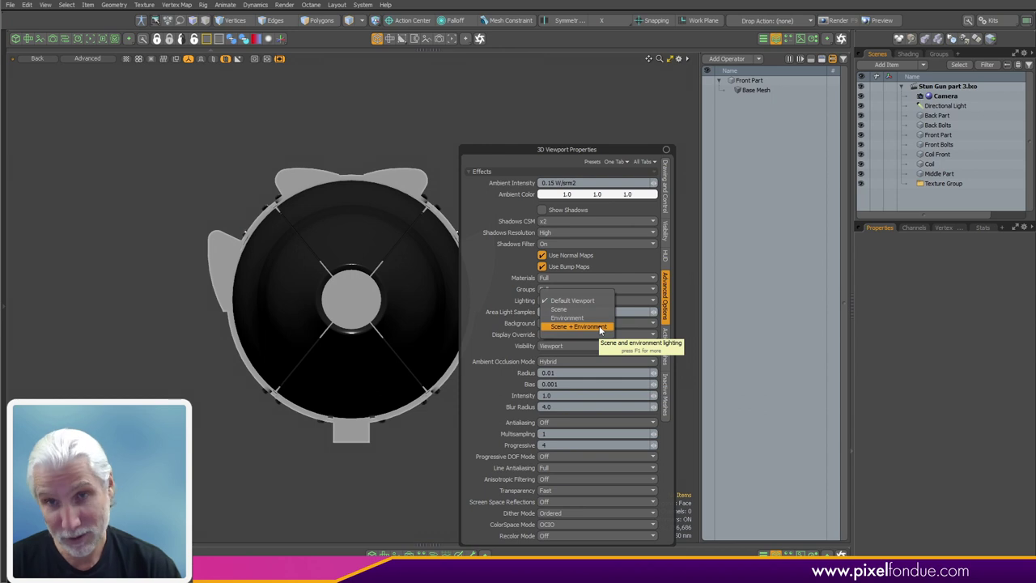
pyautogui.click(599, 328)
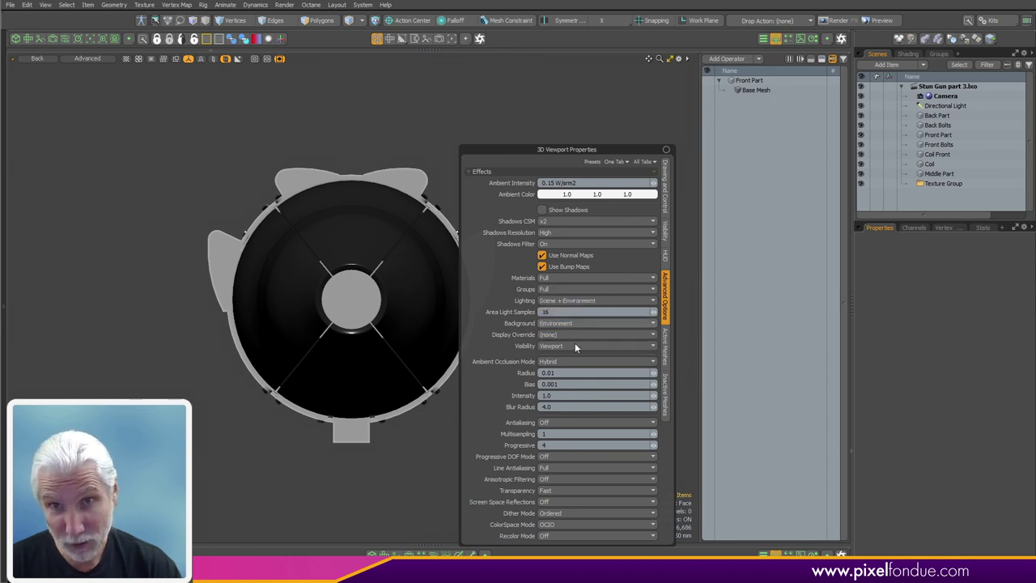
# Step: In the perspective view, duplicate the Directional Light and set the copy's Y rotation to 45°
pyautogui.hotkey('ctrl', 'space')
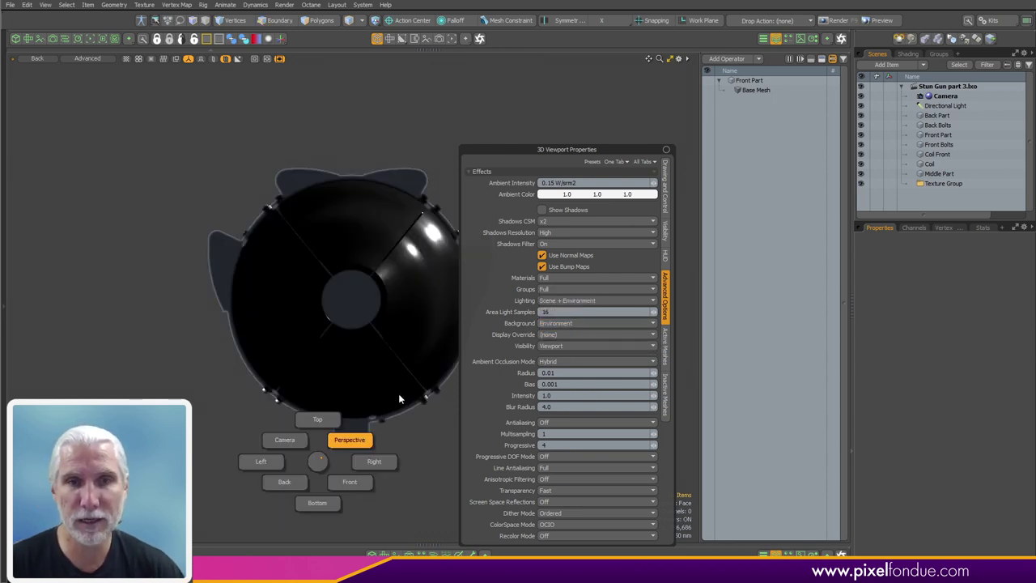
pyautogui.click(396, 392)
pyautogui.keyDown('alt'); pyautogui.moveTo(409, 389); pyautogui.dragTo(364, 359); pyautogui.keyUp('alt')
pyautogui.keyDown('ctrl'); pyautogui.keyDown('alt'); pyautogui.moveTo(364, 359); pyautogui.dragTo(401, 377); pyautogui.keyUp('alt'); pyautogui.keyUp('ctrl')
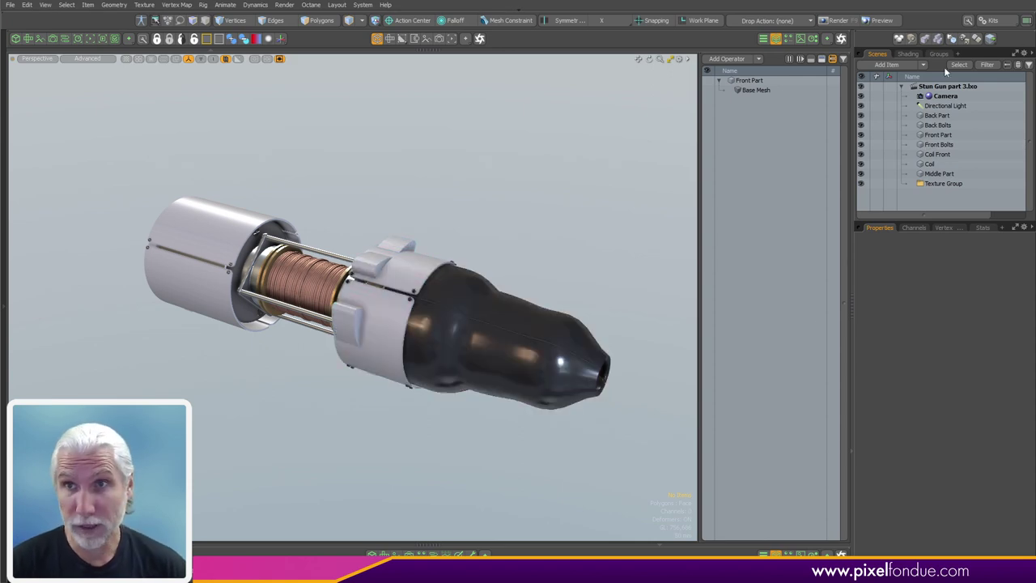
pyautogui.click(947, 106)
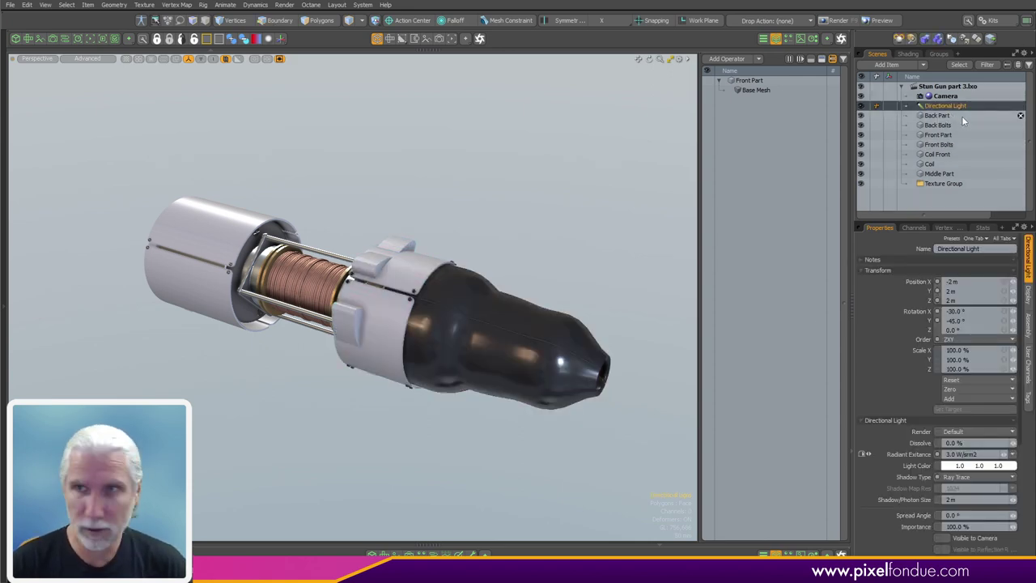
pyautogui.hotkey('ctrl', 'd')
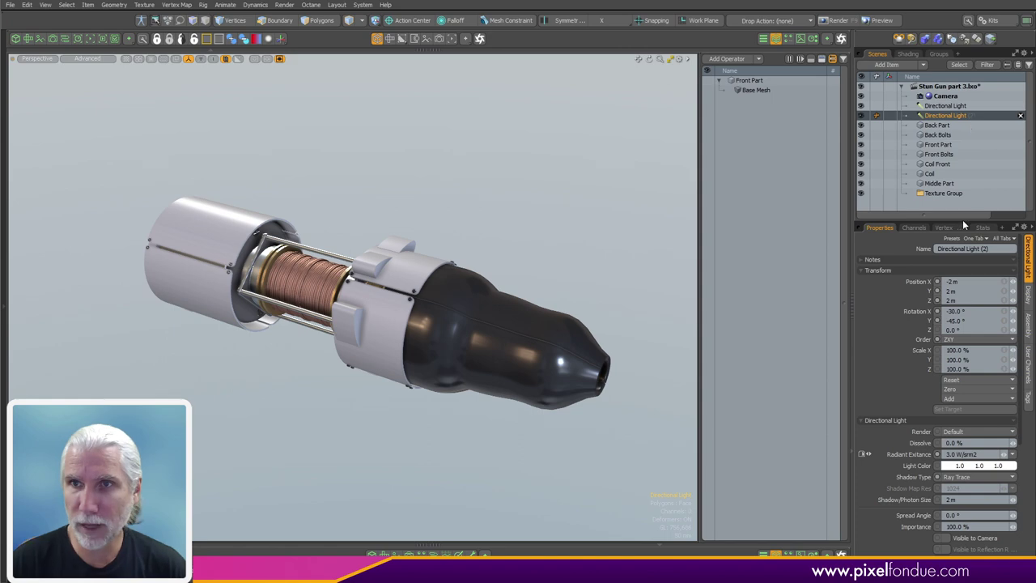
pyautogui.click(961, 320)
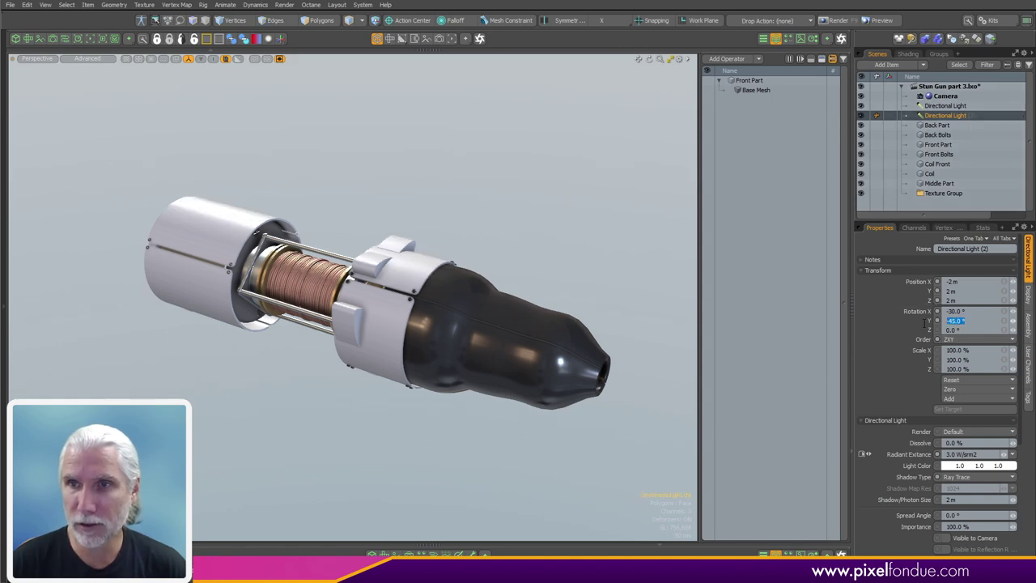
pyautogui.write('45')
pyautogui.press('Return')
pyautogui.keyDown('alt'); pyautogui.moveTo(567, 353); pyautogui.dragTo(500, 368); pyautogui.keyUp('alt')
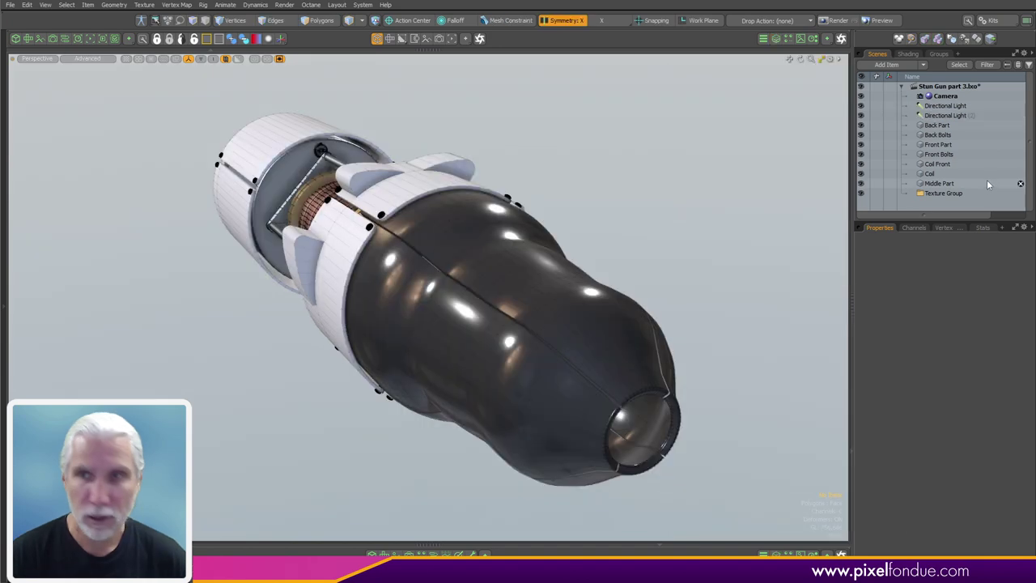
# Step: Add a new mesh item to the scene and name it Prongs
pyautogui.press('n')
pyautogui.moveTo(936, 204); pyautogui.dragTo(952, 192)
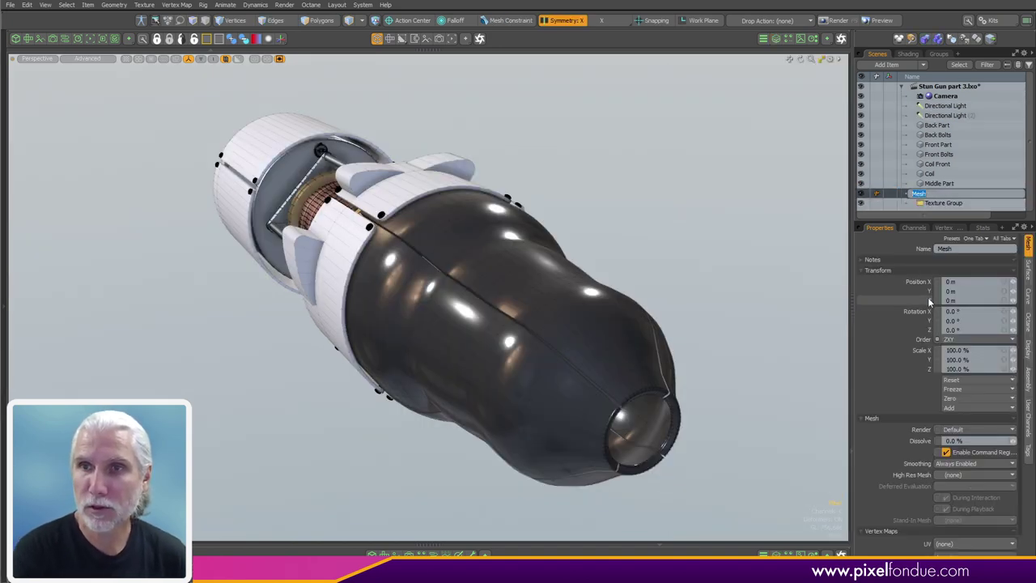
pyautogui.write('Prong')
pyautogui.press('Return')
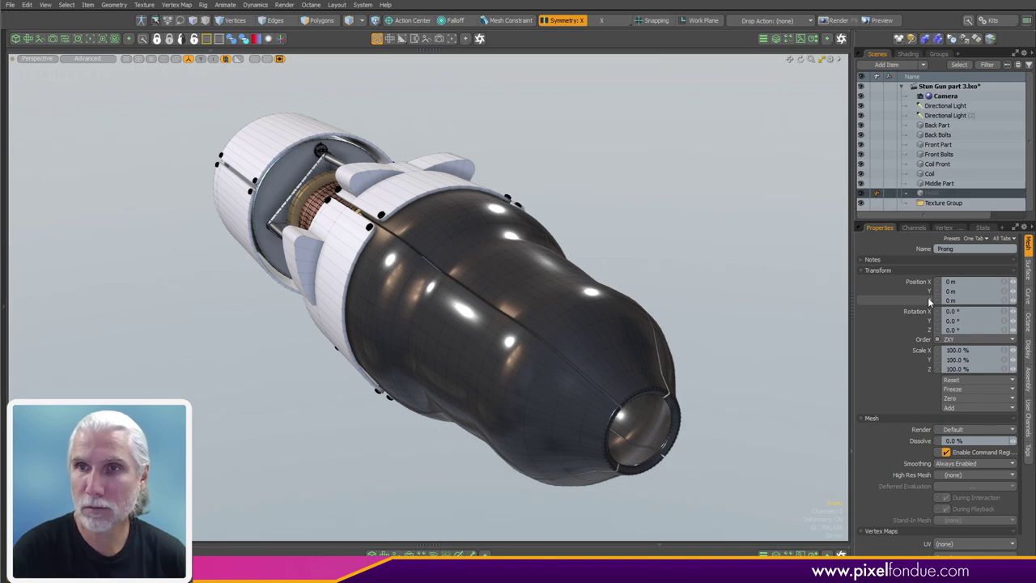
pyautogui.doubleClick(942, 196)
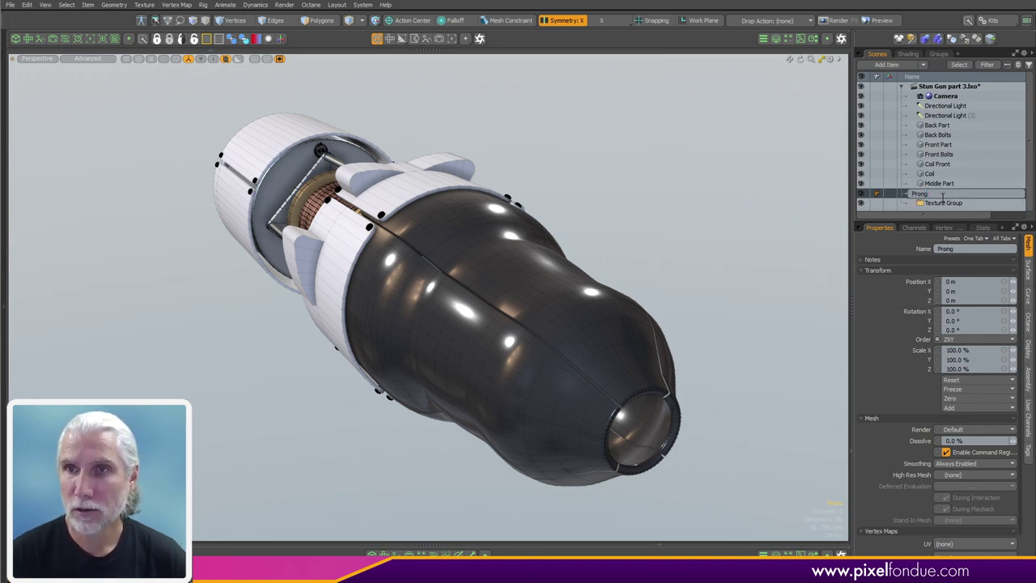
pyautogui.press('Return')
# Step: Isolate the Front Part mesh in the front view and clear the item selection
pyautogui.keyDown('alt'); pyautogui.moveTo(541, 313); pyautogui.dragTo(593, 316); pyautogui.keyUp('alt')
pyautogui.hotkey('ctrl', 'space')
pyautogui.click(576, 403)
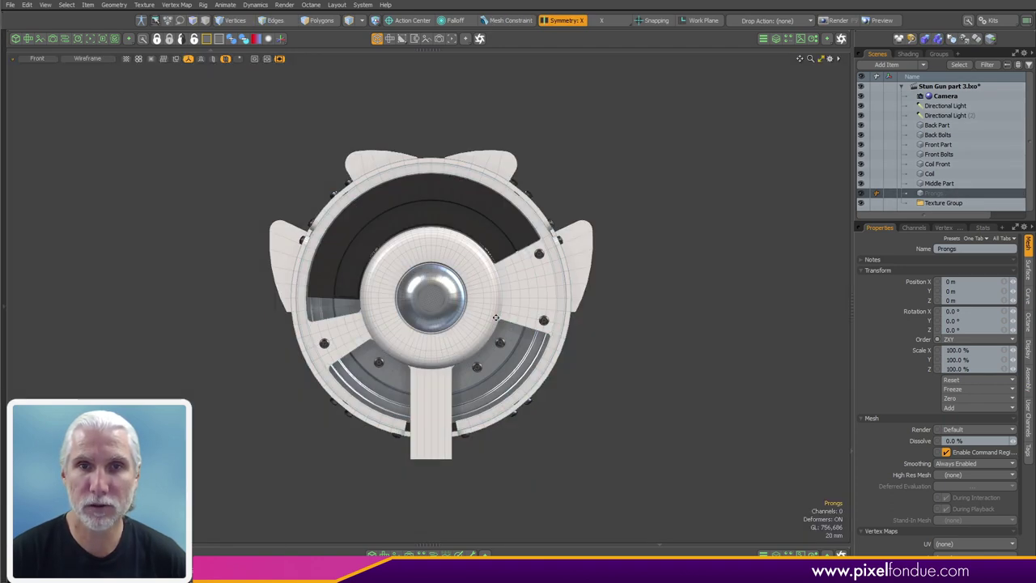
pyautogui.keyDown('alt'); pyautogui.keyDown('shift'); pyautogui.moveTo(435, 248); pyautogui.dragTo(444, 272); pyautogui.keyUp('shift'); pyautogui.keyUp('alt')
pyautogui.scroll(1, 444, 271)
pyautogui.scroll(1, 444, 272)
pyautogui.click(620, 246)
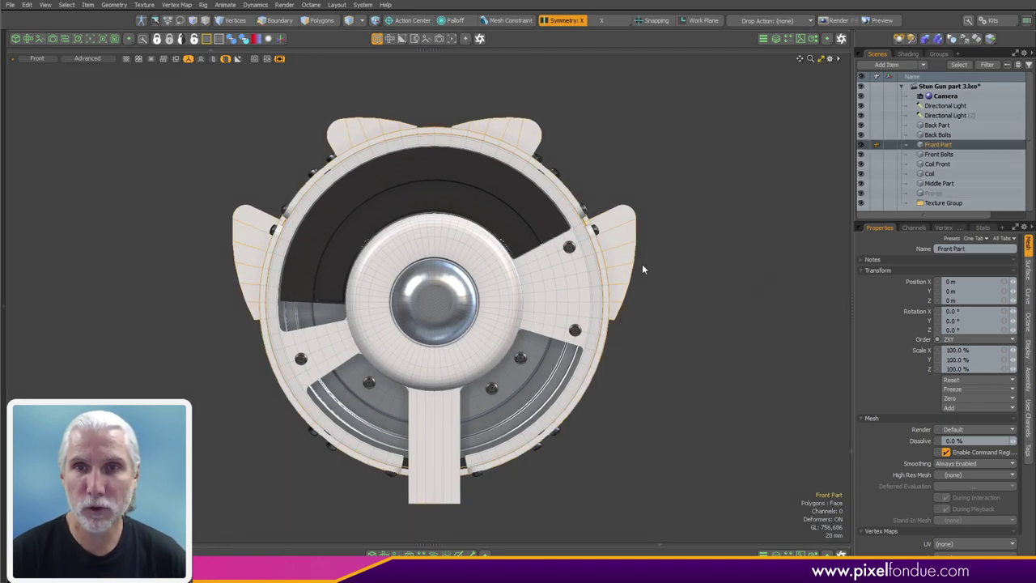
pyautogui.hotkey('ctrl', '3')
pyautogui.click(566, 303)
pyautogui.keyDown('alt'); pyautogui.keyDown('shift'); pyautogui.moveTo(710, 376); pyautogui.dragTo(722, 375); pyautogui.keyUp('shift'); pyautogui.keyUp('alt')
pyautogui.click(724, 375)
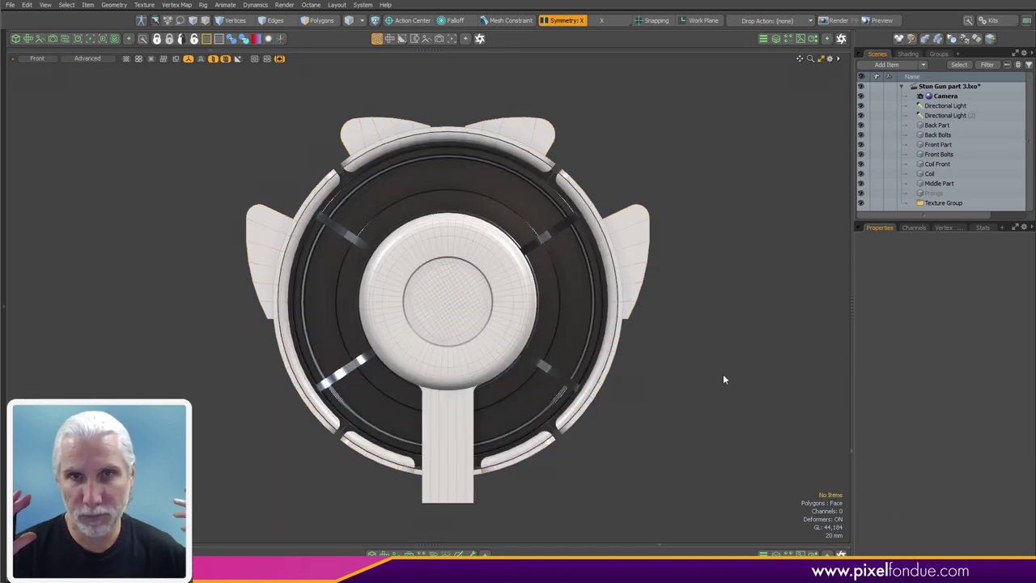
# Step: Cut a rectangular Primitive Slice into the Front Part's outer side fin, drawn as a square with a half size of about 13.5 mm
pyautogui.click(4, 492)
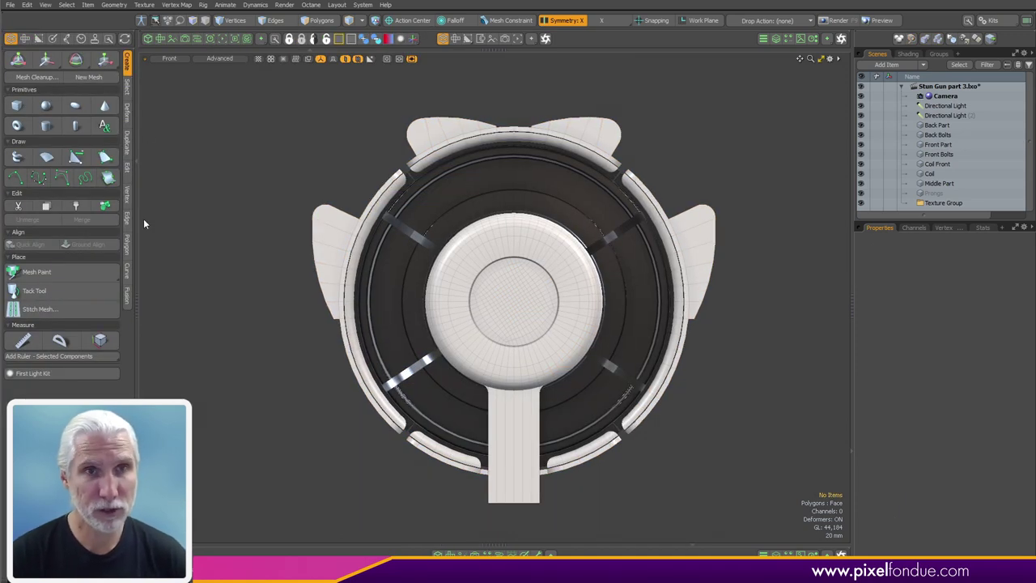
pyautogui.click(126, 165)
pyautogui.click(86, 199)
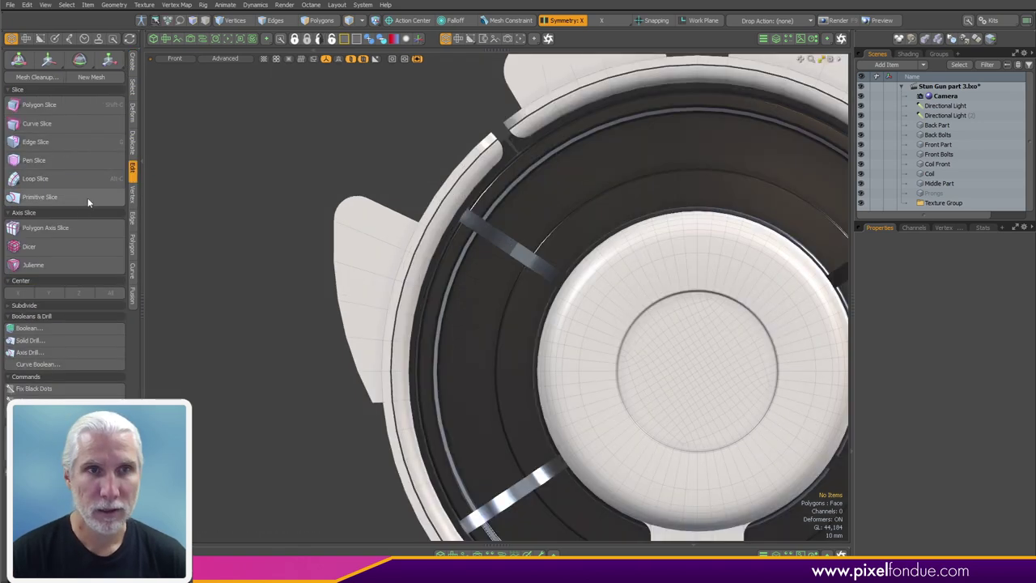
pyautogui.click(88, 197)
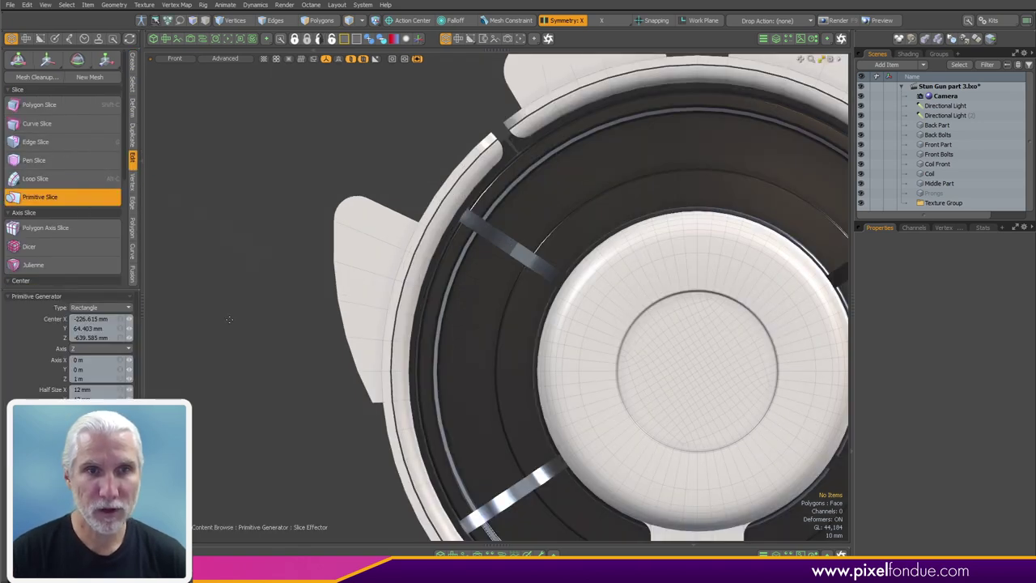
pyautogui.moveTo(135, 397); pyautogui.dragTo(135, 463)
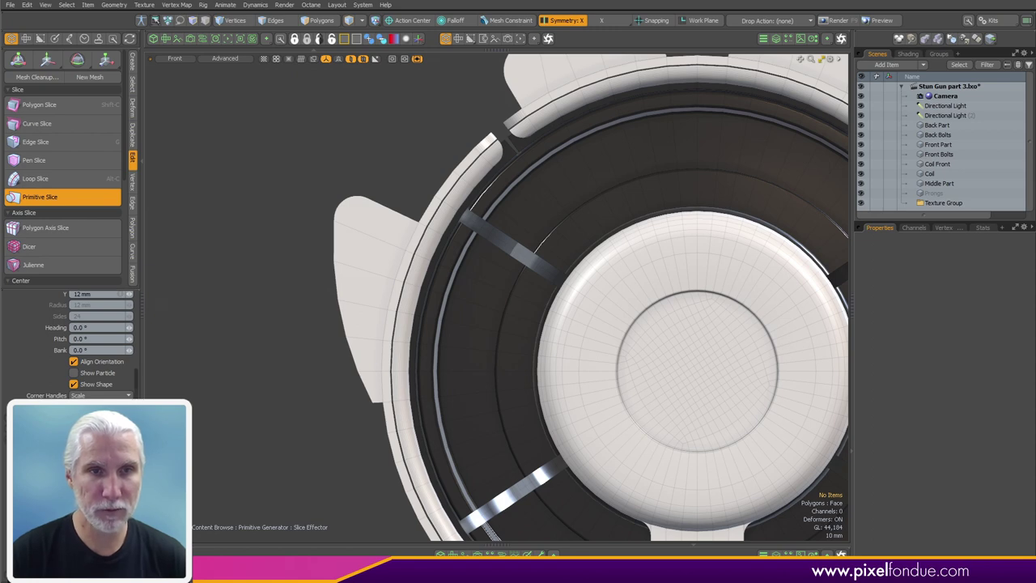
pyautogui.scroll(5, 138, 348)
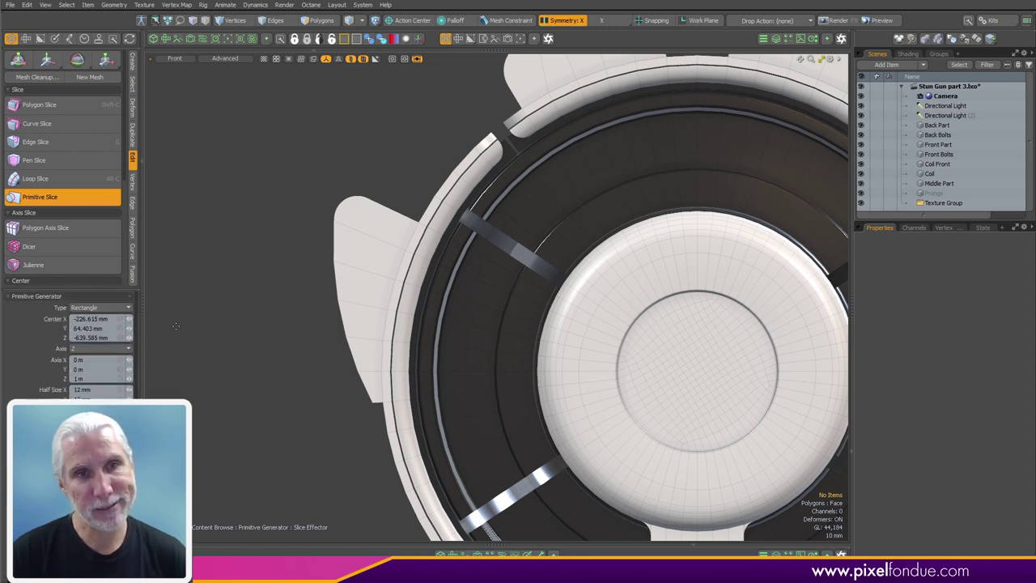
pyautogui.click(98, 308)
pyautogui.click(239, 421)
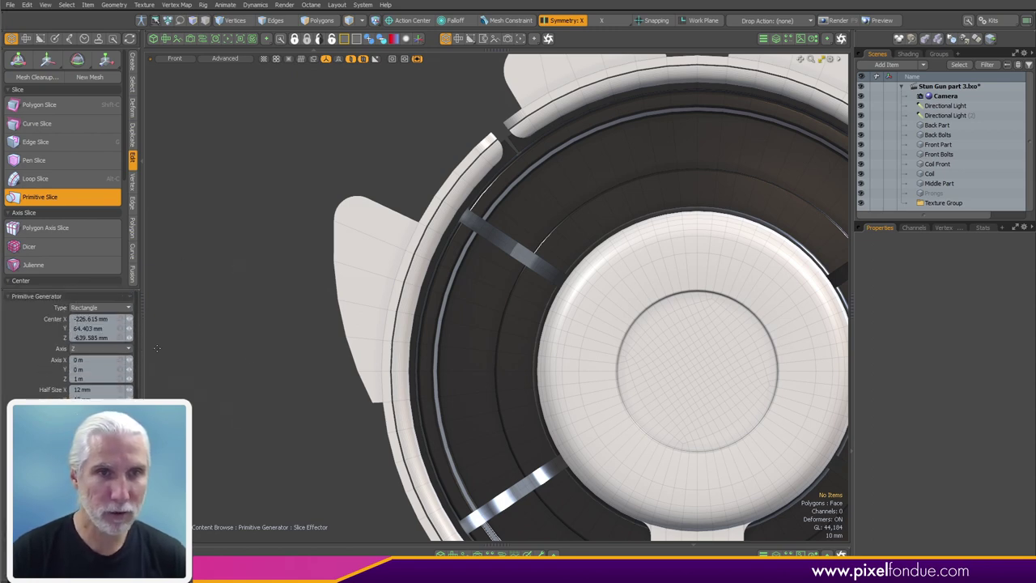
pyautogui.scroll(-2, 244, 376)
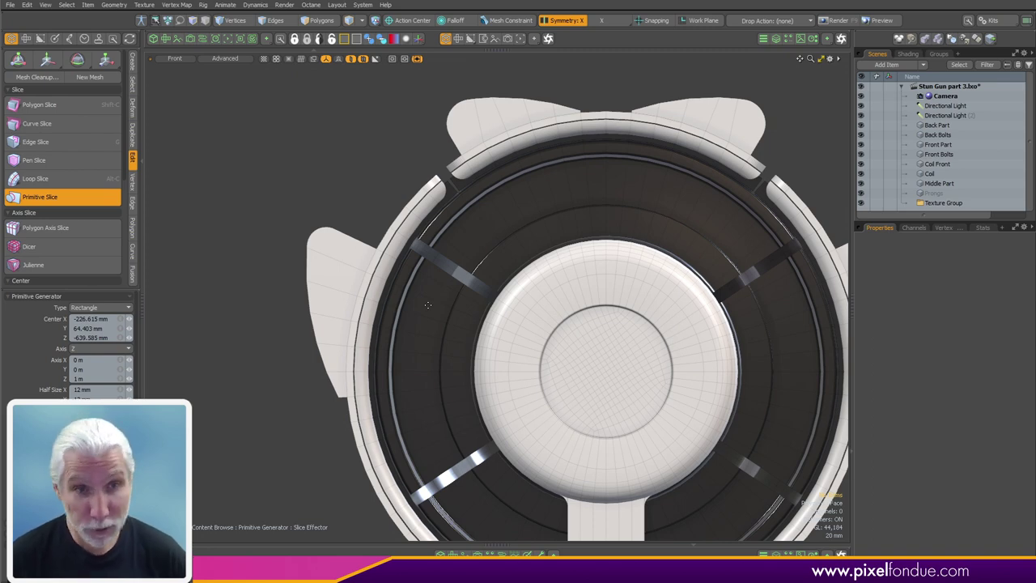
pyautogui.scroll(2, 333, 273)
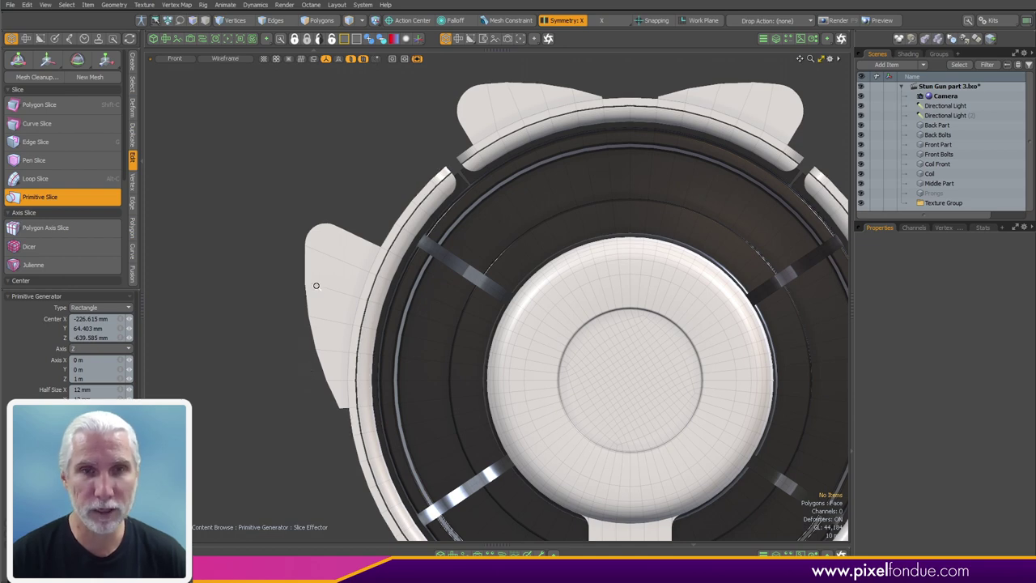
pyautogui.scroll(2, 318, 287)
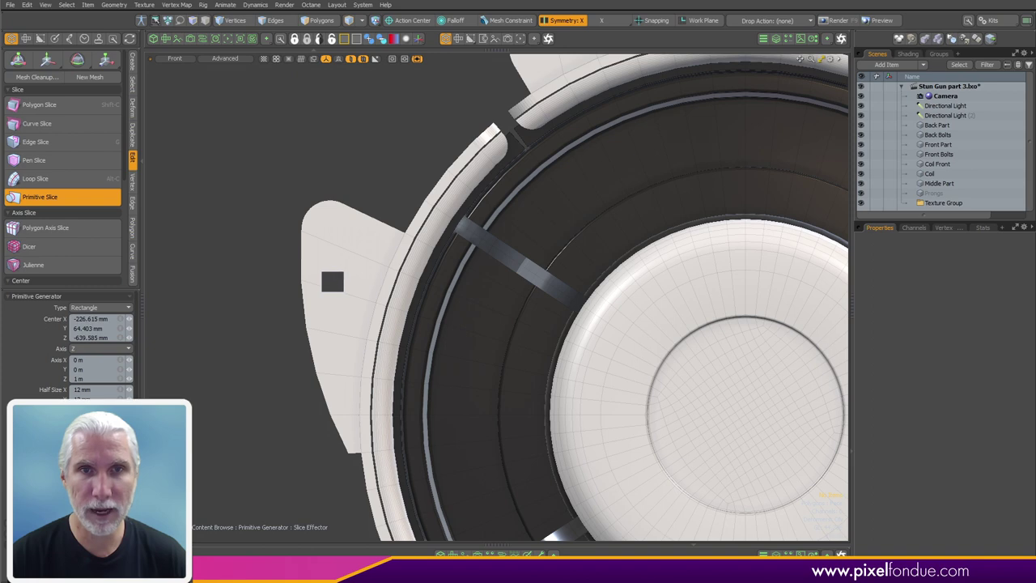
pyautogui.keyDown('ctrl'); pyautogui.moveTo(353, 260); pyautogui.dragTo(372, 241); pyautogui.keyUp('ctrl')
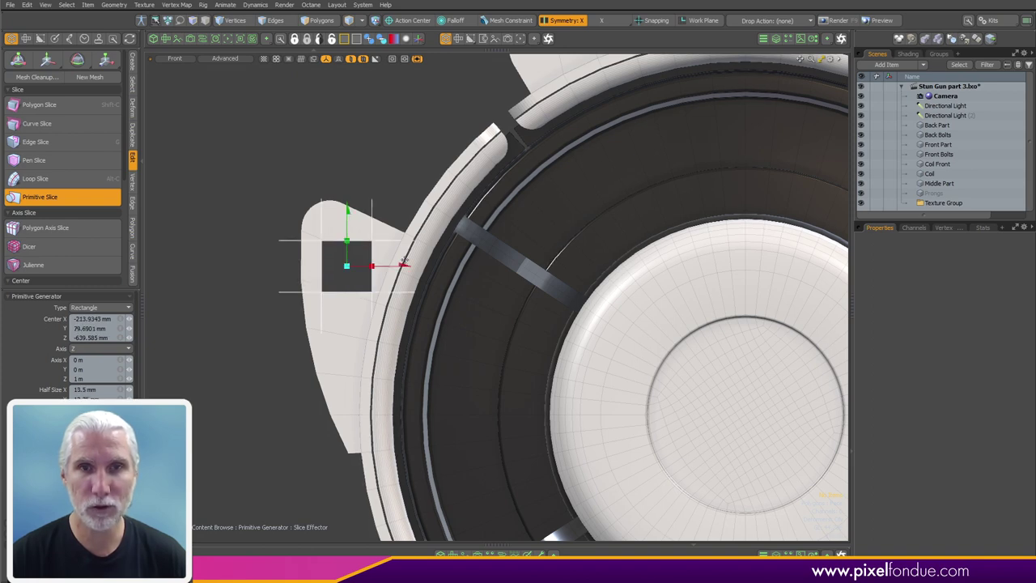
# Step: Set the square slice's half size to 12 mm in both X and Y
pyautogui.scroll(-5, 504, 267)
pyautogui.keyDown('alt'); pyautogui.keyDown('shift'); pyautogui.moveTo(659, 268); pyautogui.dragTo(516, 262); pyautogui.keyUp('shift'); pyautogui.keyUp('alt')
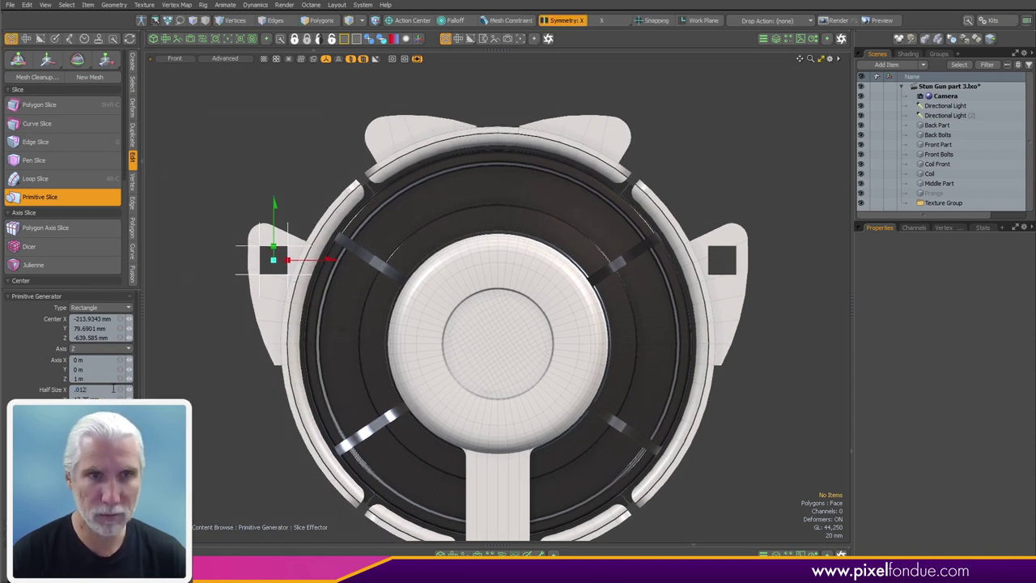
pyautogui.press('Tab')
pyautogui.write('12')
pyautogui.press('Return')
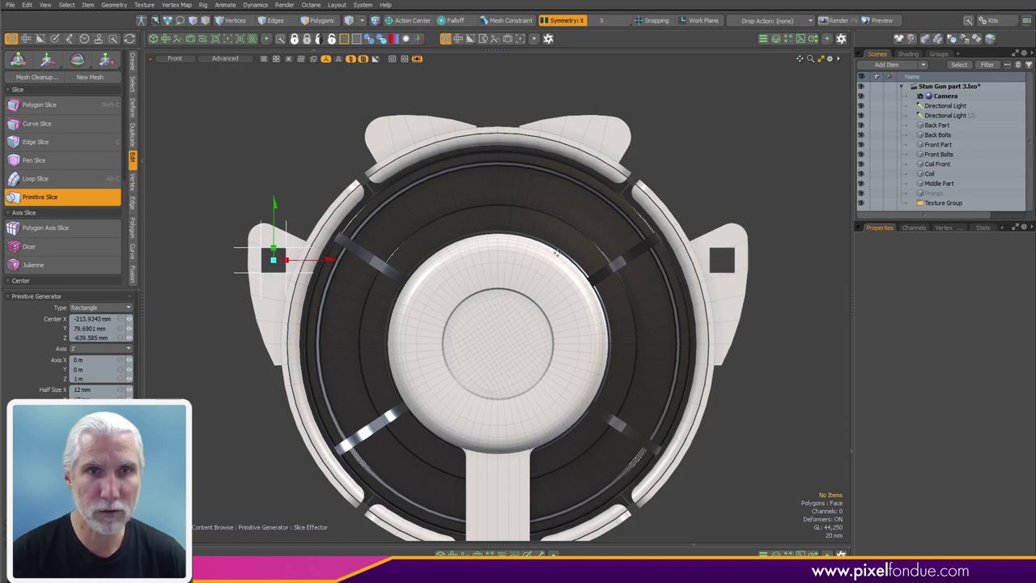
# Step: Turn the square slice into a diamond and center it in the side fin at about X -216.9 mm, Y 87.7 mm
pyautogui.scroll(4, 283, 254)
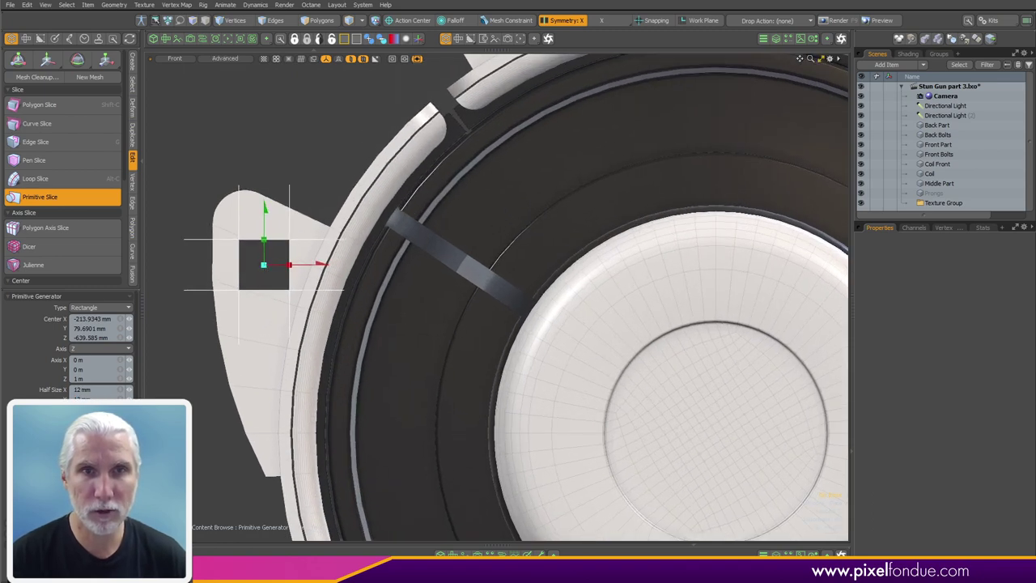
pyautogui.moveTo(265, 266); pyautogui.dragTo(259, 250)
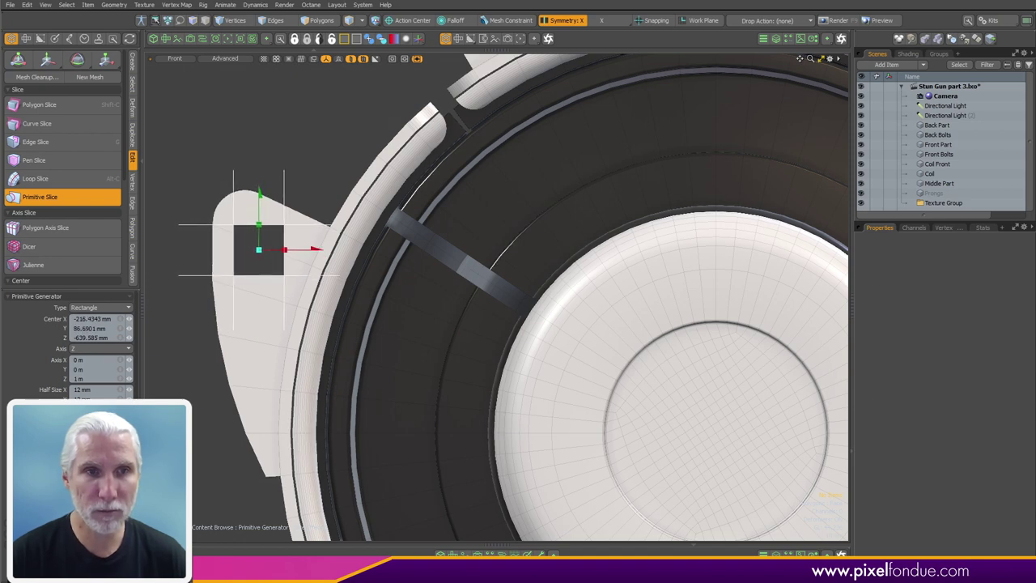
pyautogui.press('Return')
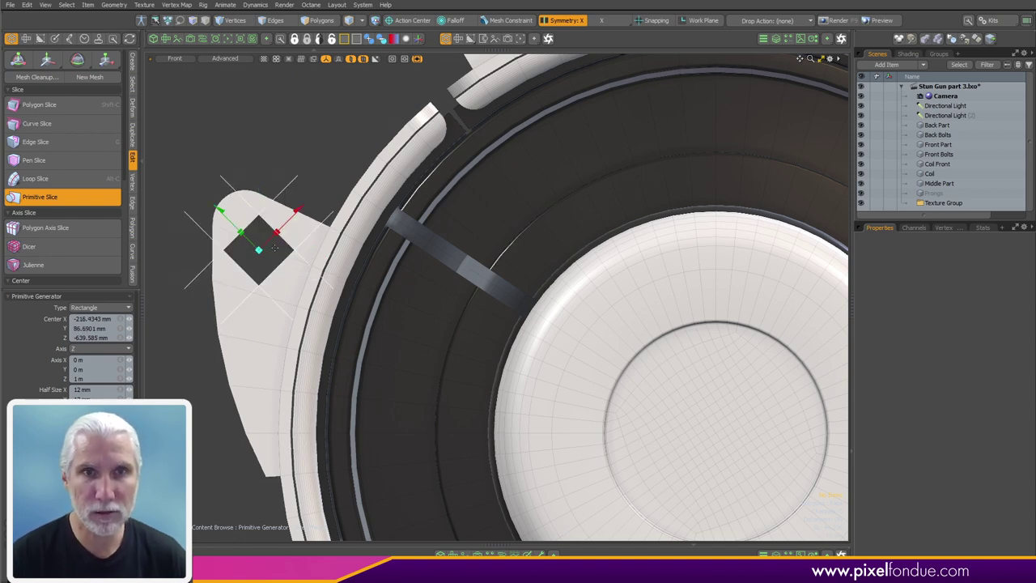
pyautogui.moveTo(258, 250); pyautogui.dragTo(257, 247)
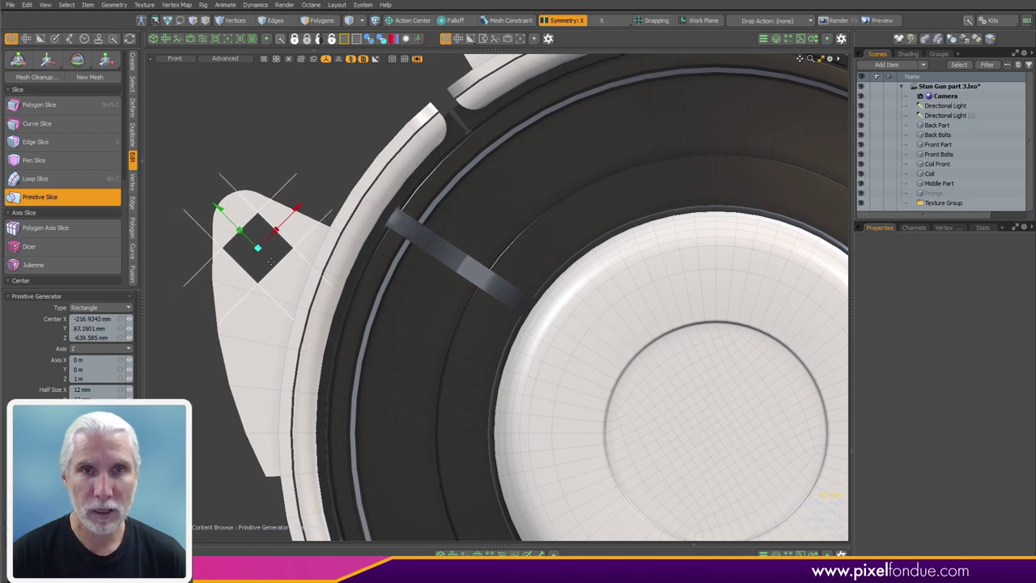
pyautogui.moveTo(348, 271)
pyautogui.keyDown('ctrl'); pyautogui.keyDown('alt'); pyautogui.mouseDown()
pyautogui.moveTo(294, 282)
pyautogui.moveTo(350, 279)
pyautogui.mouseUp(); pyautogui.keyUp('alt'); pyautogui.keyUp('ctrl')
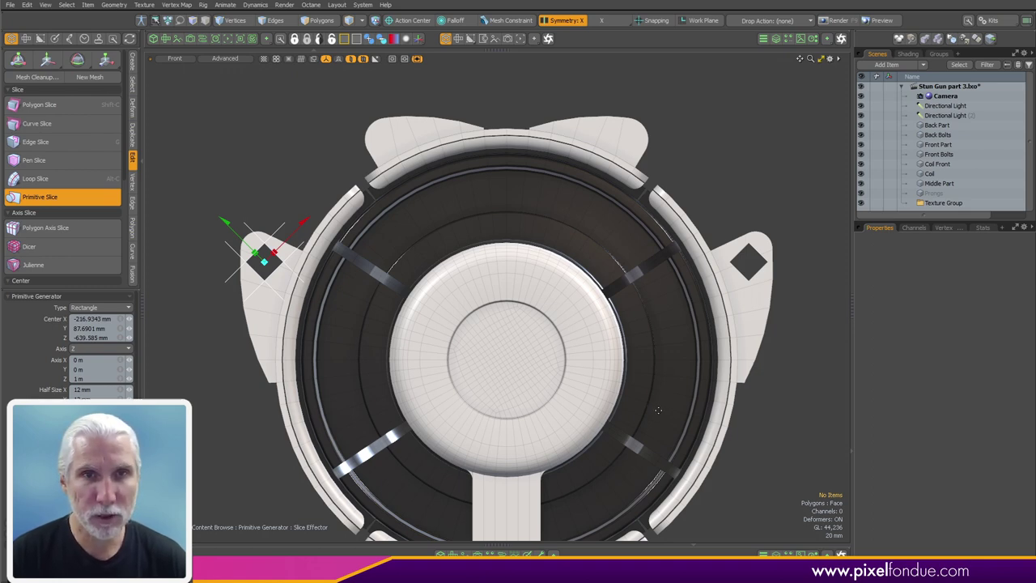
# Step: Draw another diamond-shaped slice on the upper fin and set its half size to 12 mm in X and Y
pyautogui.click(389, 136)
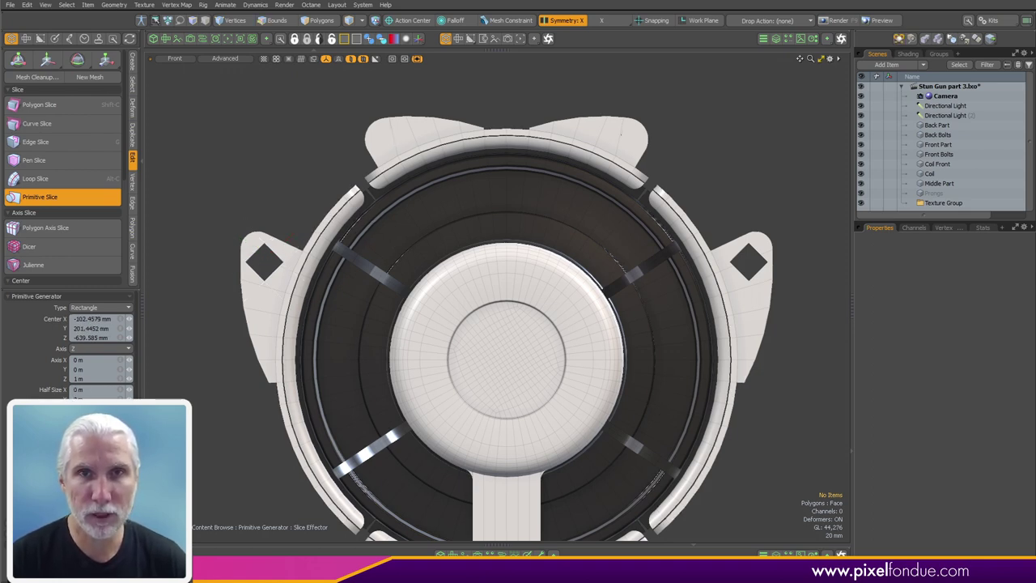
pyautogui.moveTo(391, 133)
pyautogui.mouseDown()
pyautogui.moveTo(378, 120)
pyautogui.moveTo(402, 124)
pyautogui.mouseUp()
pyautogui.scroll(2, 372, 145)
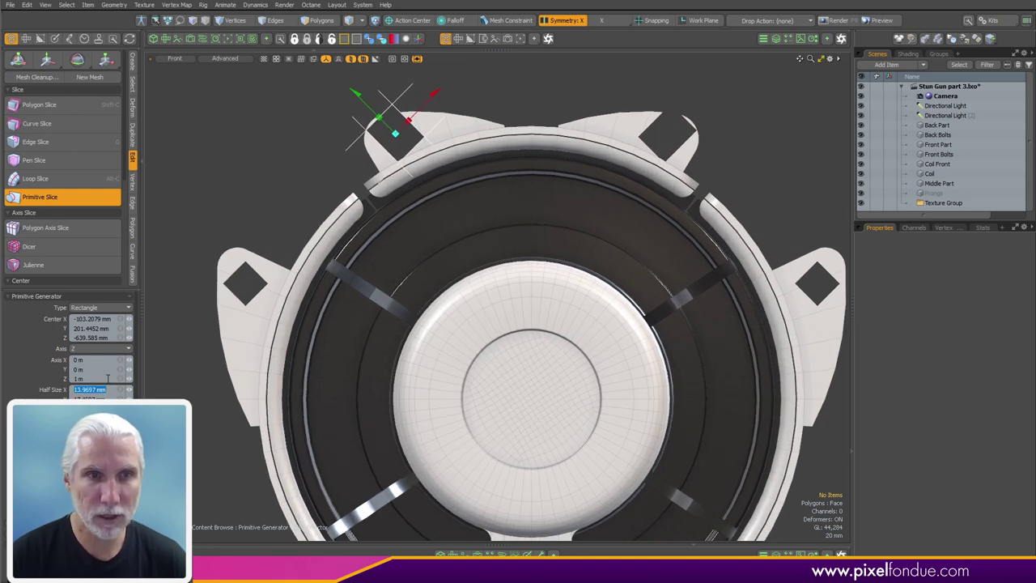
pyautogui.press('Tab')
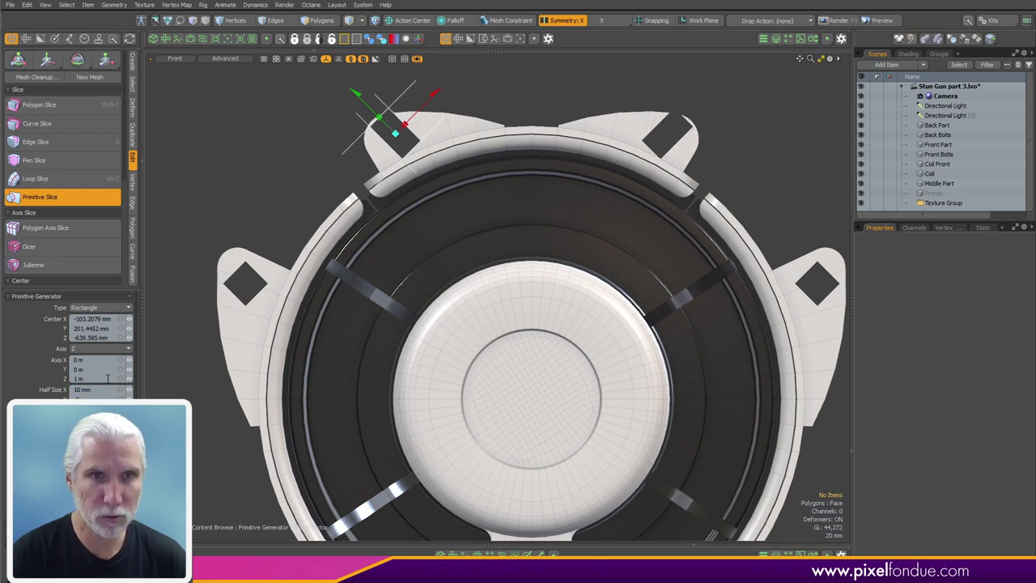
pyautogui.press('Return')
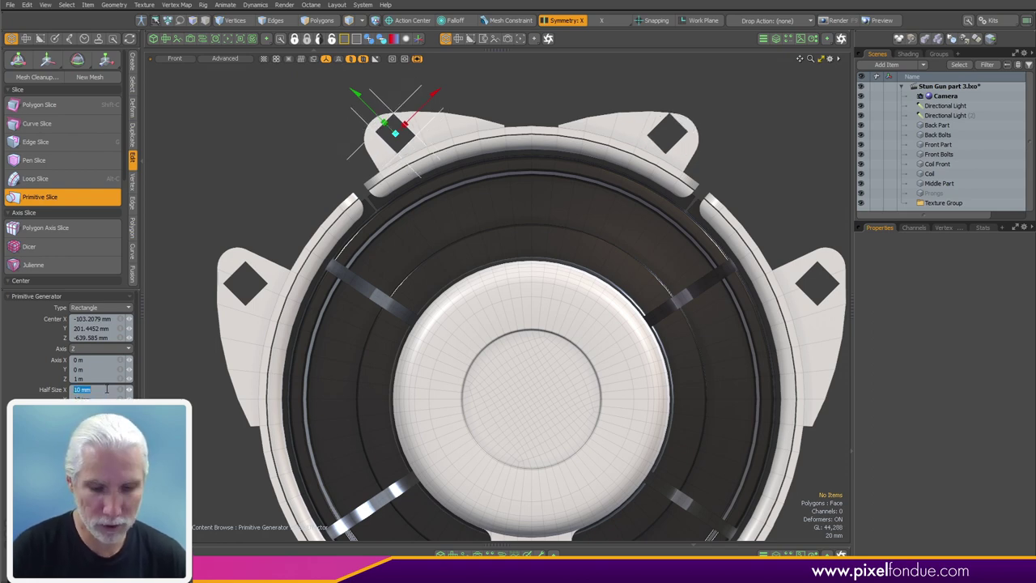
pyautogui.press('Return')
# Step: Reposition the upper fin's slice to about X -104.8 mm, Y 197.6 mm, finish slicing, and inspect the holes from several angles in perspective
pyautogui.scroll(3, 403, 132)
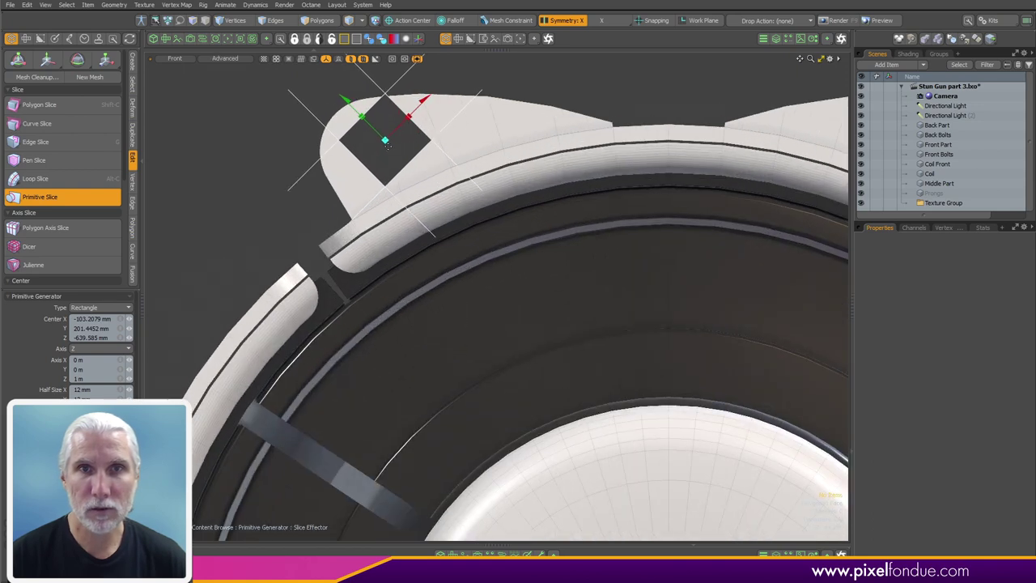
pyautogui.moveTo(384, 140); pyautogui.dragTo(380, 151)
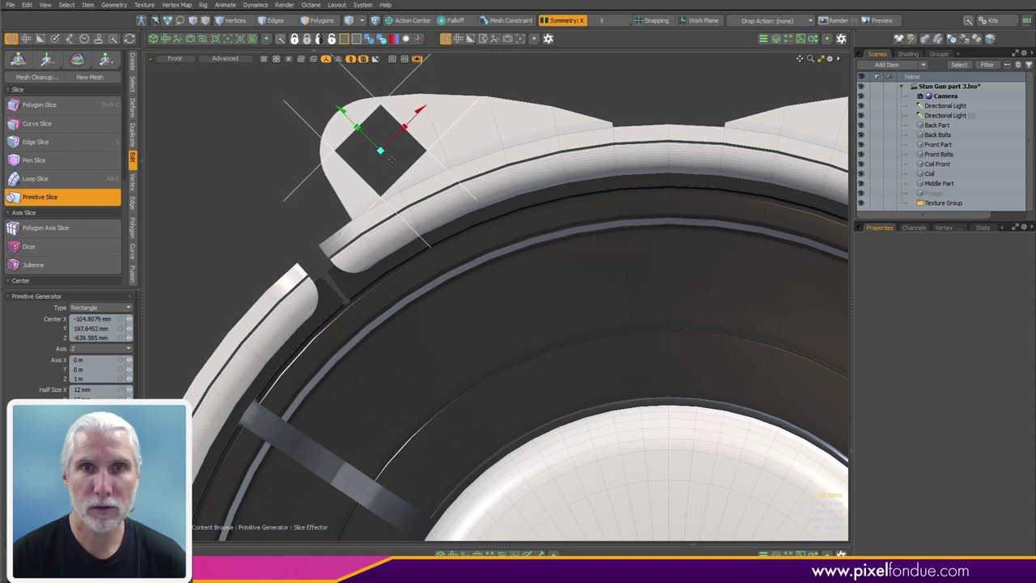
pyautogui.scroll(-5, 561, 289)
pyautogui.press('space')
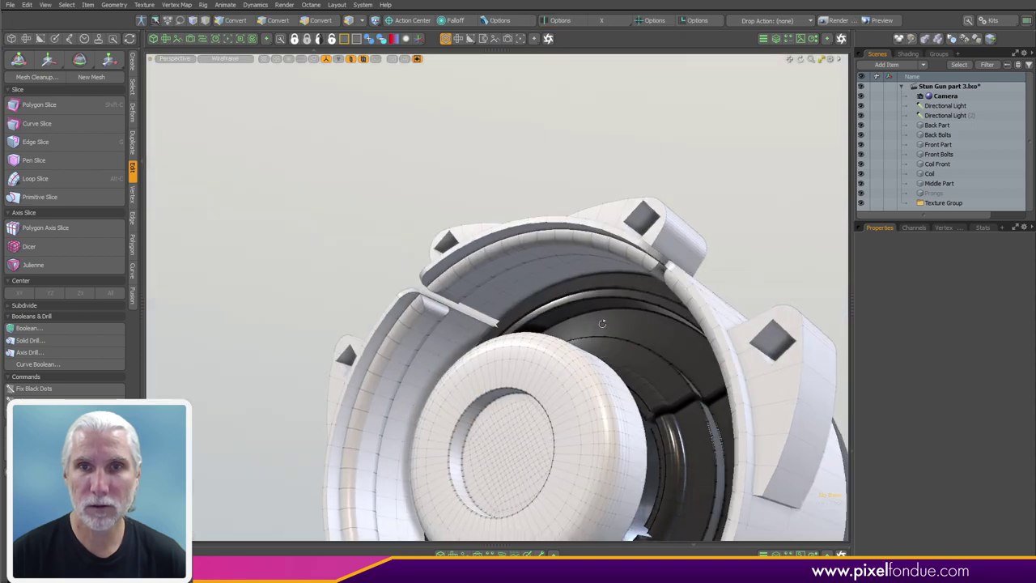
pyautogui.keyDown('alt'); pyautogui.moveTo(567, 323); pyautogui.dragTo(607, 235); pyautogui.keyUp('alt')
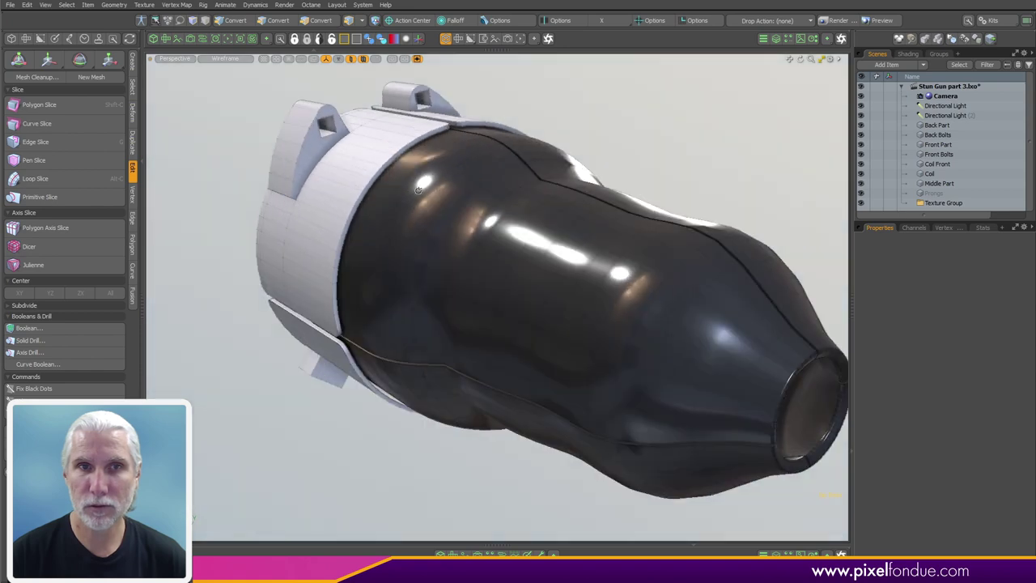
pyautogui.keyDown('alt'); pyautogui.moveTo(534, 331); pyautogui.dragTo(517, 315); pyautogui.keyUp('alt')
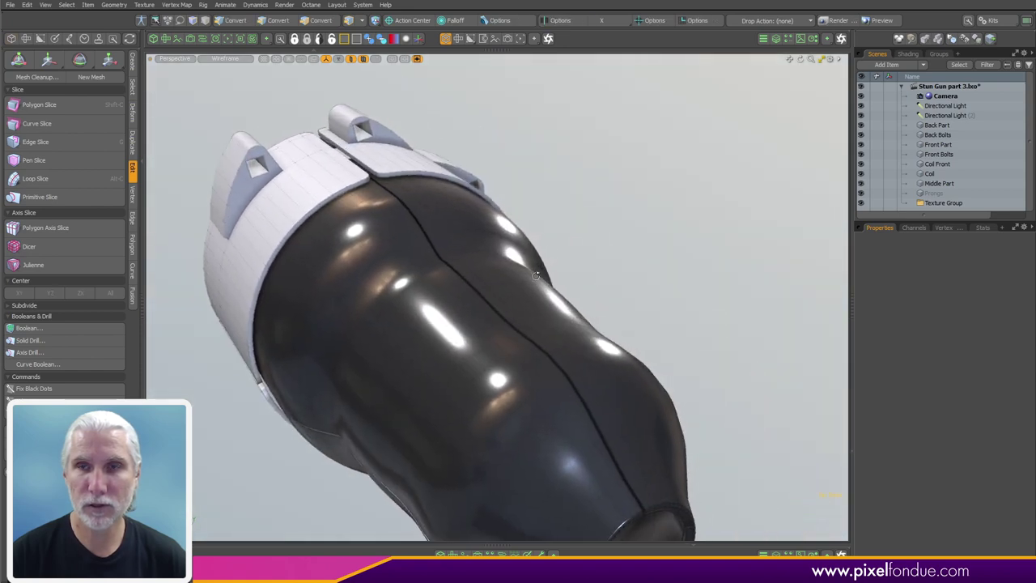
# Step: In the Prongs mesh, draw a flat square cube primitive about 18 mm wide over the upper fin's diamond hole
pyautogui.click(936, 194)
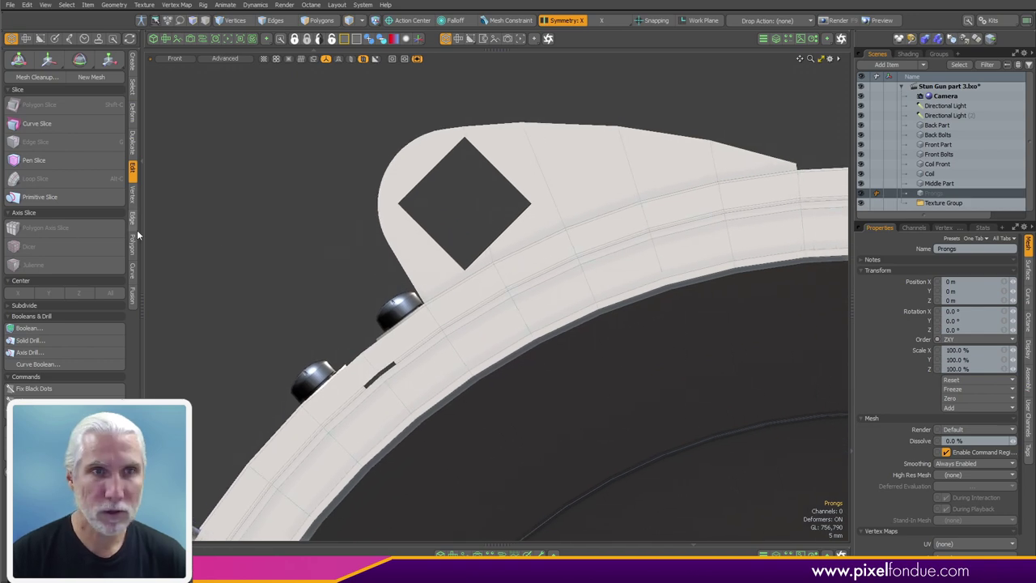
pyautogui.click(133, 61)
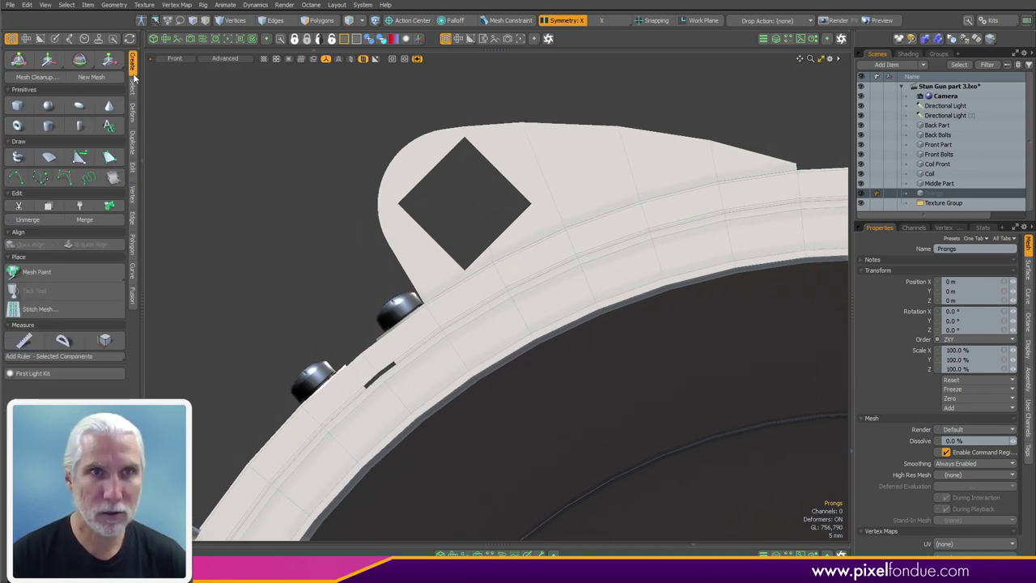
pyautogui.click(18, 105)
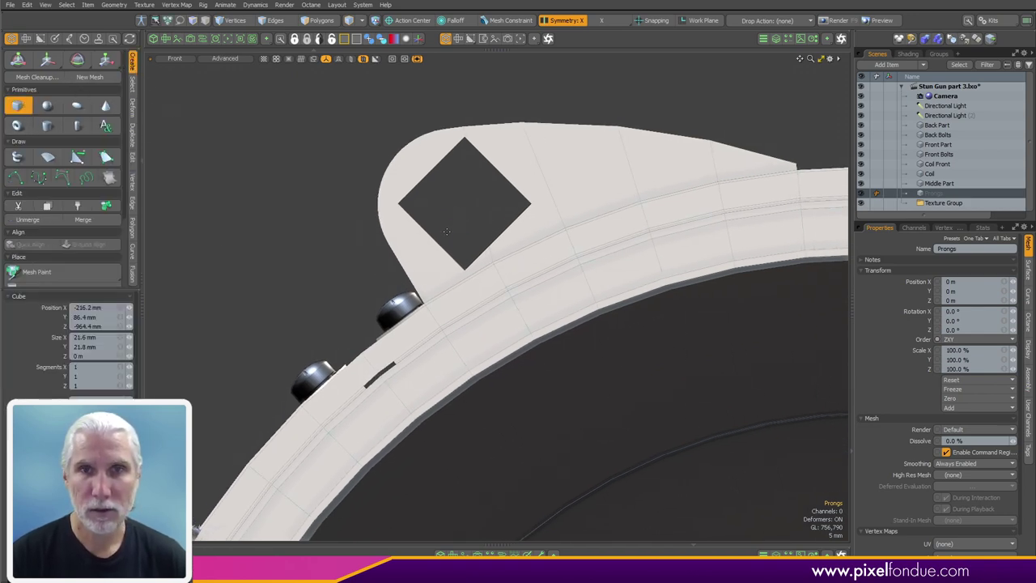
pyautogui.moveTo(448, 232); pyautogui.dragTo(522, 158)
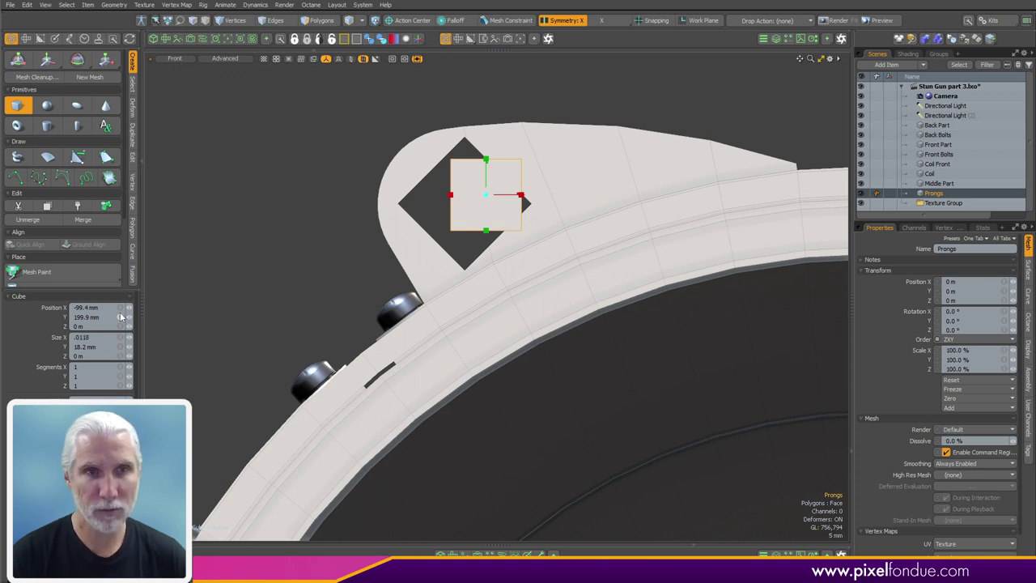
# Step: Set the cube primitive's X and Y size to 23 mm
pyautogui.press('Tab')
pyautogui.write('.0')
pyautogui.press('Return')
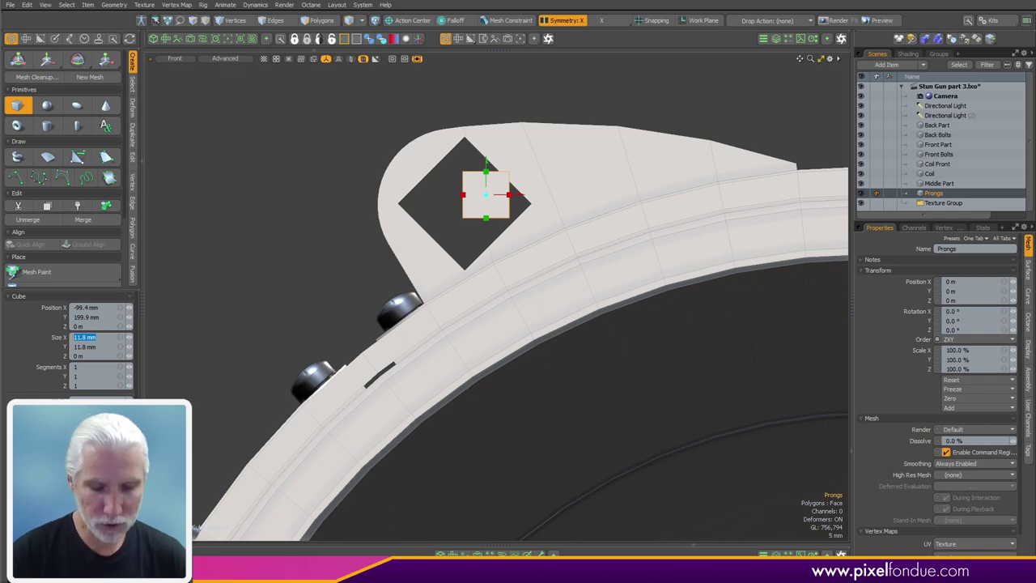
pyautogui.press('Tab')
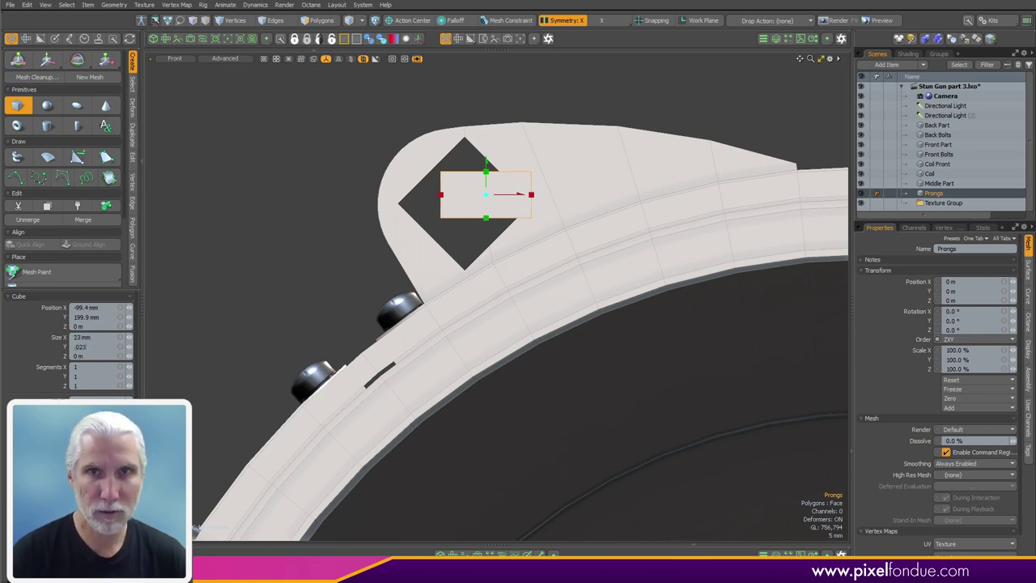
pyautogui.press('Return')
# Step: Center the flat square over the upper diamond hole at about X -104.8 mm, Y 198.2 mm
pyautogui.moveTo(483, 201); pyautogui.dragTo(454, 226)
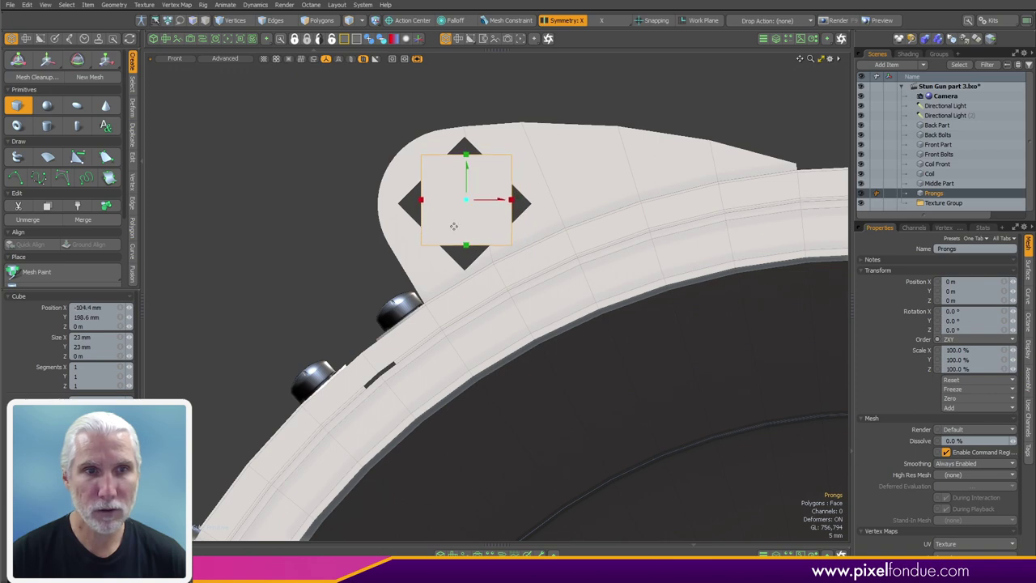
pyautogui.scroll(-1, 71, 346)
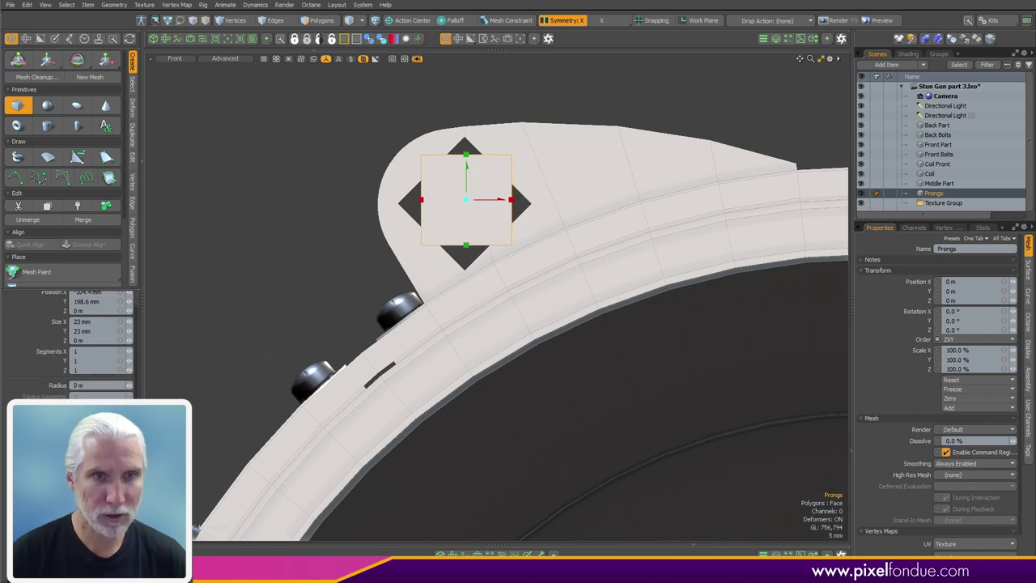
pyautogui.scroll(1, 136, 388)
pyautogui.moveTo(470, 204); pyautogui.dragTo(469, 206)
pyautogui.press('KP_Decimal')
pyautogui.keyDown('alt'); pyautogui.moveTo(530, 247); pyautogui.dragTo(529, 326); pyautogui.keyUp('alt')
pyautogui.scroll(-5, 381, 342)
pyautogui.scroll(-4, 574, 320)
pyautogui.keyDown('alt'); pyautogui.keyDown('shift'); pyautogui.moveTo(622, 294); pyautogui.dragTo(620, 205); pyautogui.keyUp('shift'); pyautogui.keyUp('alt')
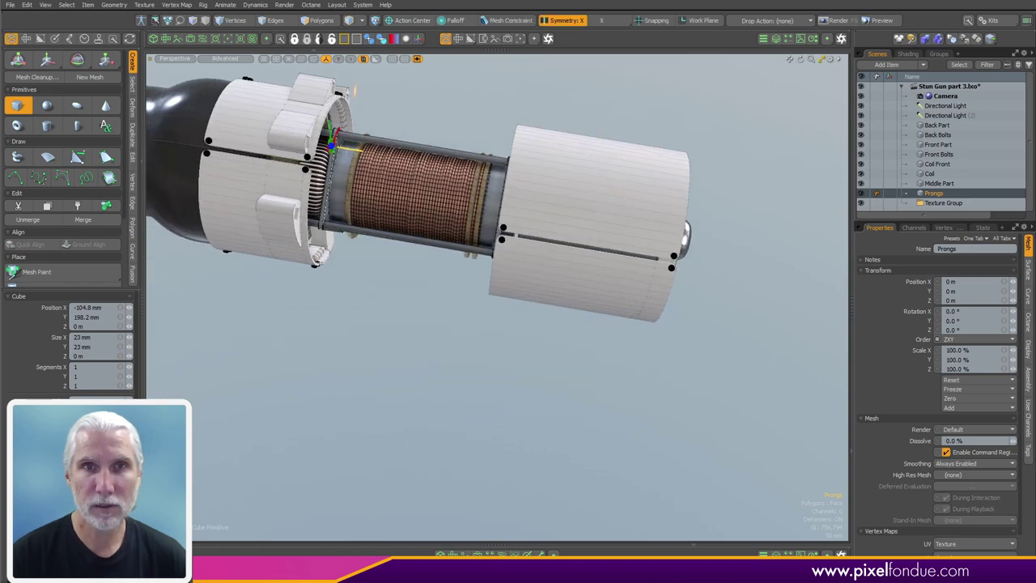
# Step: Give the square cube primitive a Z size of 147 mm and position it through the upper fin at about Z -679.5 mm
pyautogui.moveTo(358, 149); pyautogui.dragTo(356, 150)
pyautogui.keyDown('alt'); pyautogui.keyDown('shift'); pyautogui.moveTo(356, 154); pyautogui.dragTo(519, 219); pyautogui.keyUp('shift'); pyautogui.keyUp('alt')
pyautogui.scroll(5, 524, 271)
pyautogui.scroll(2, 518, 186)
pyautogui.keyDown('alt'); pyautogui.keyDown('shift'); pyautogui.moveTo(518, 154); pyautogui.dragTo(298, 247); pyautogui.keyUp('shift'); pyautogui.keyUp('alt')
pyautogui.keyDown('alt'); pyautogui.moveTo(615, 323); pyautogui.dragTo(486, 298); pyautogui.keyUp('alt')
pyautogui.hotkey('ctrl', 'space')
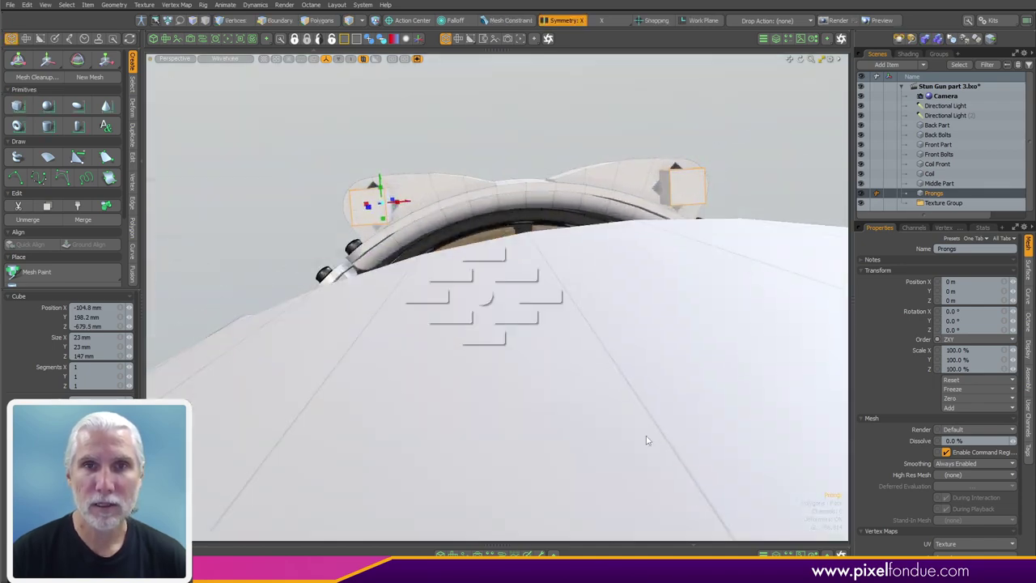
pyautogui.click(647, 440)
pyautogui.keyDown('alt'); pyautogui.keyDown('shift'); pyautogui.moveTo(647, 440); pyautogui.dragTo(632, 509); pyautogui.keyUp('shift'); pyautogui.keyUp('alt')
pyautogui.press('space')
# Step: Rotate the prong boxes in the upper fins by -45° about Z to match the diamond holes
pyautogui.click(344, 248)
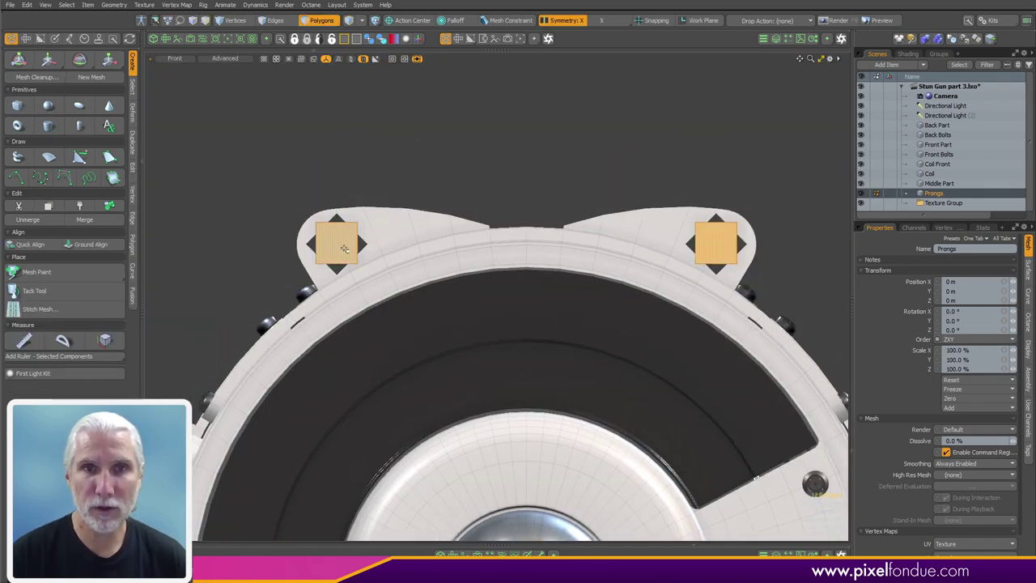
pyautogui.press('e')
pyautogui.moveTo(402, 233); pyautogui.dragTo(388, 278)
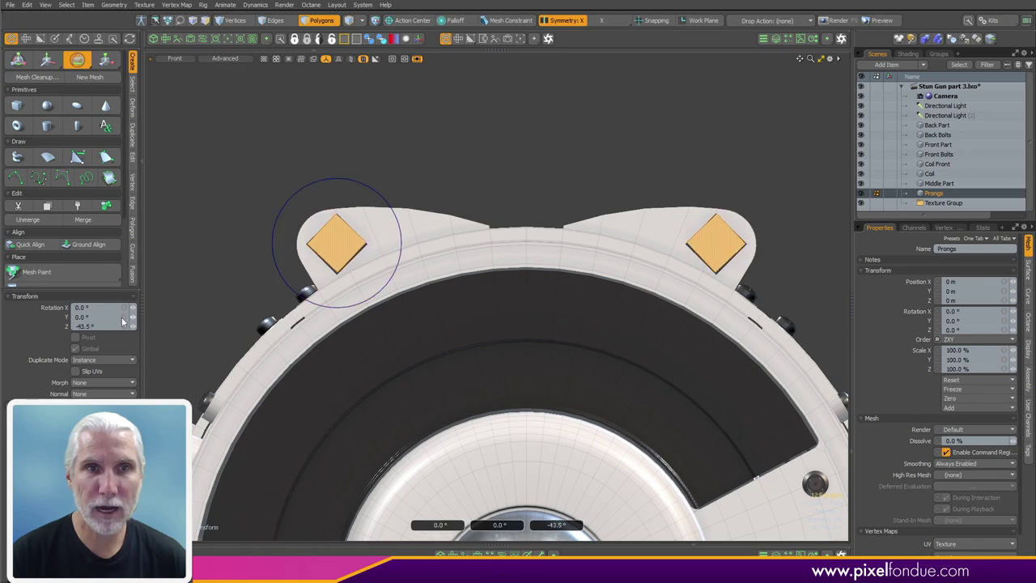
pyautogui.write('-456')
pyautogui.press('Return')
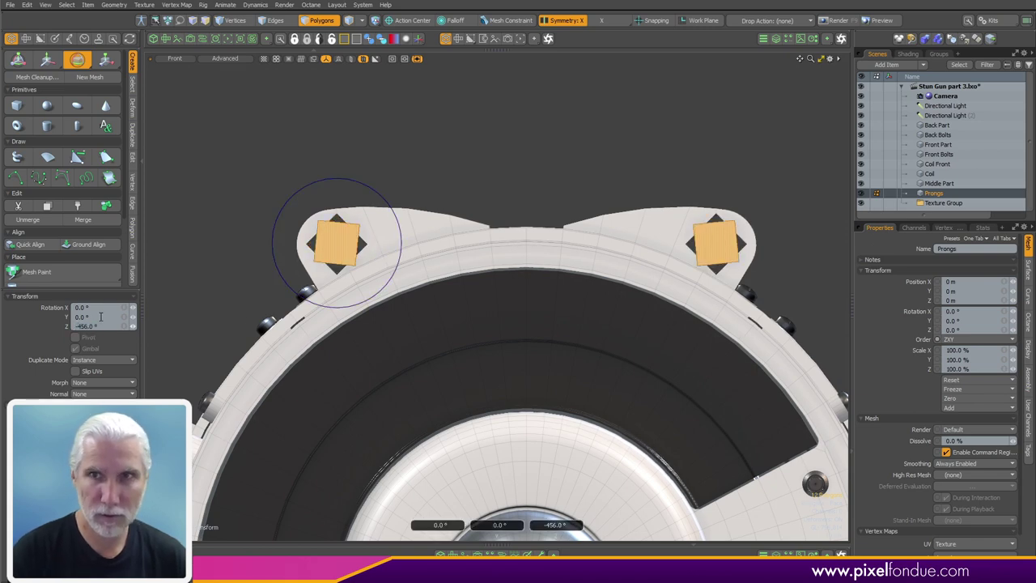
pyautogui.click(100, 326)
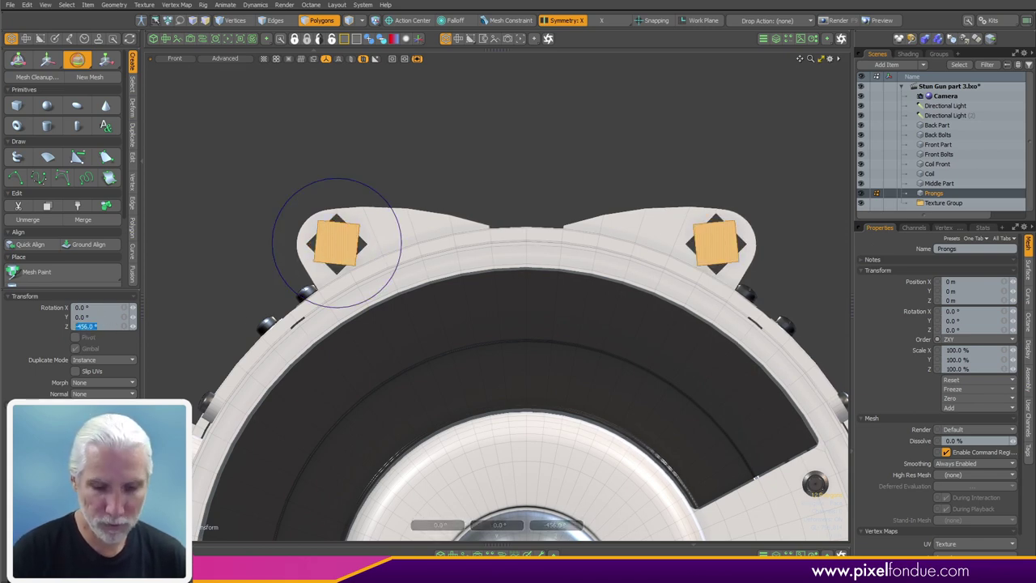
pyautogui.write('-45')
pyautogui.press('Return')
# Step: Move the upper prongs by -500 um in Y to center them in the diamond holes
pyautogui.scroll(5, 351, 234)
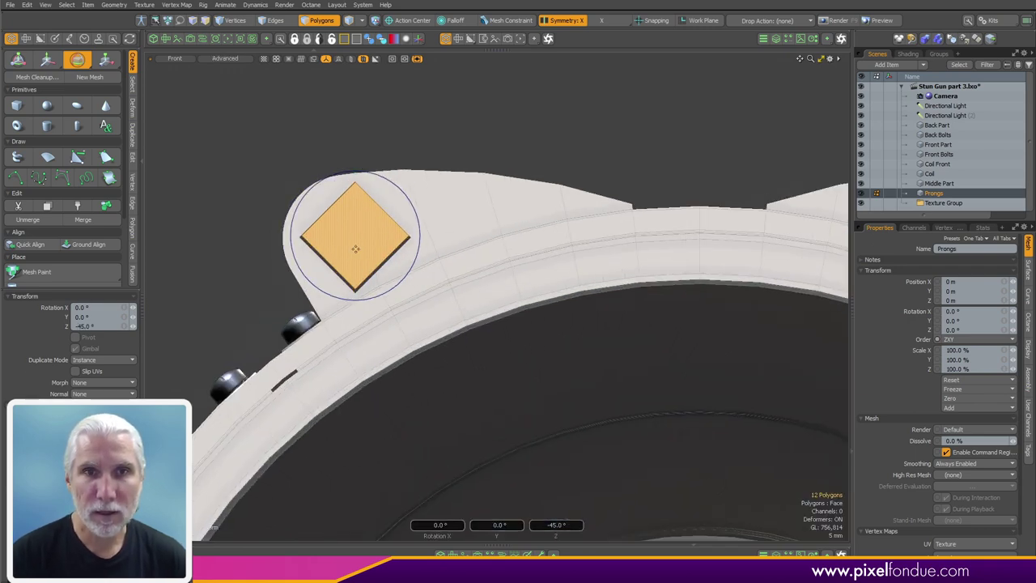
pyautogui.press('w')
pyautogui.moveTo(362, 176); pyautogui.dragTo(365, 222)
pyautogui.scroll(1, 425, 233)
pyautogui.scroll(3, 351, 224)
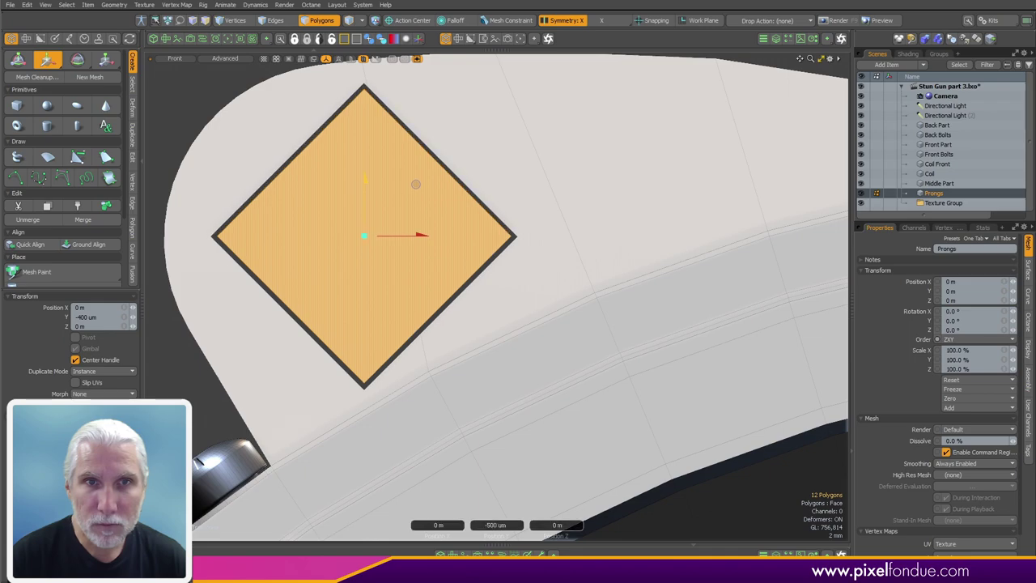
pyautogui.scroll(-8, 381, 212)
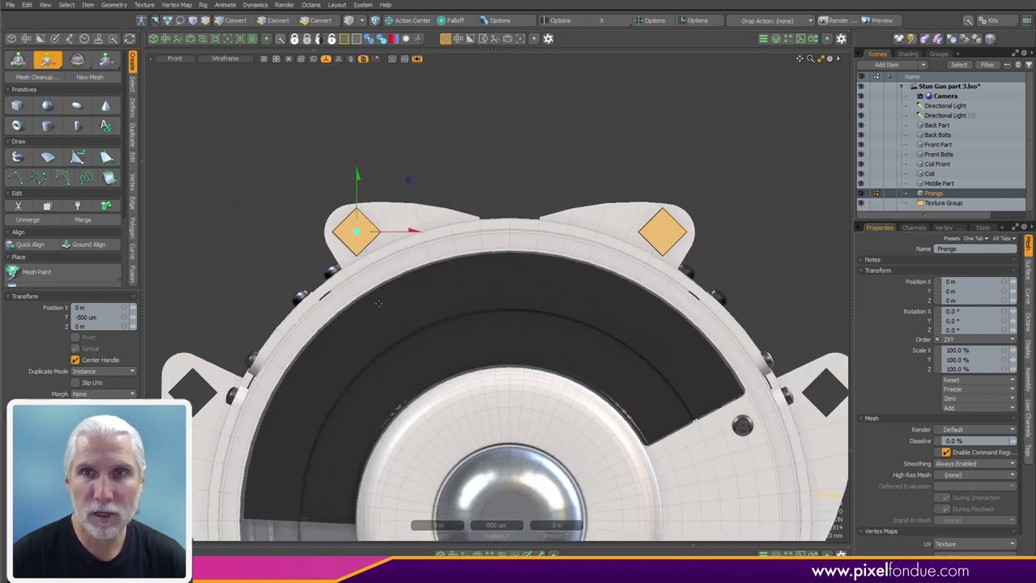
pyautogui.hotkey('ctrl', 'space')
pyautogui.keyDown('alt'); pyautogui.moveTo(380, 323); pyautogui.dragTo(509, 277); pyautogui.keyUp('alt')
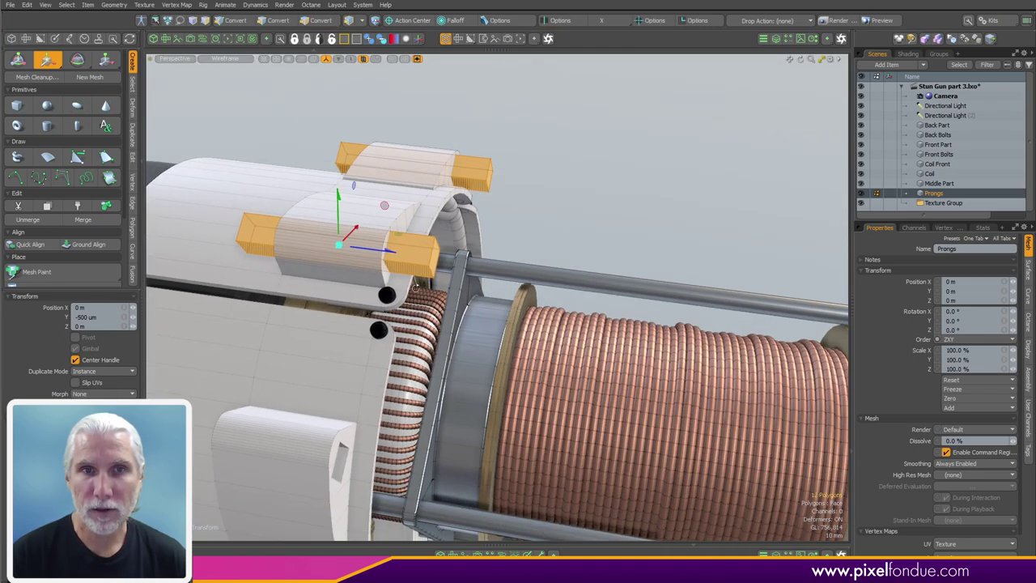
pyautogui.keyDown('alt'); pyautogui.moveTo(415, 288); pyautogui.dragTo(495, 266); pyautogui.keyUp('alt')
pyautogui.press('space')
# Step: Move the prongs' end polygons on the coil side by about -33.5 mm in Z, shortening the part that sticks out
pyautogui.keyDown('alt'); pyautogui.moveTo(631, 224); pyautogui.dragTo(562, 202); pyautogui.keyUp('alt')
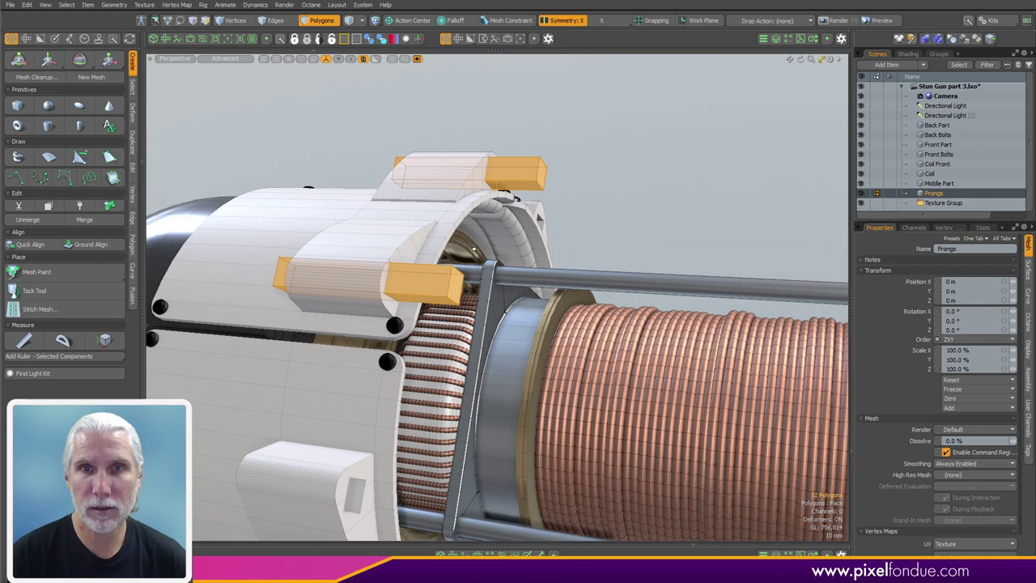
pyautogui.keyDown('alt'); pyautogui.moveTo(603, 280); pyautogui.dragTo(618, 284); pyautogui.keyUp('alt')
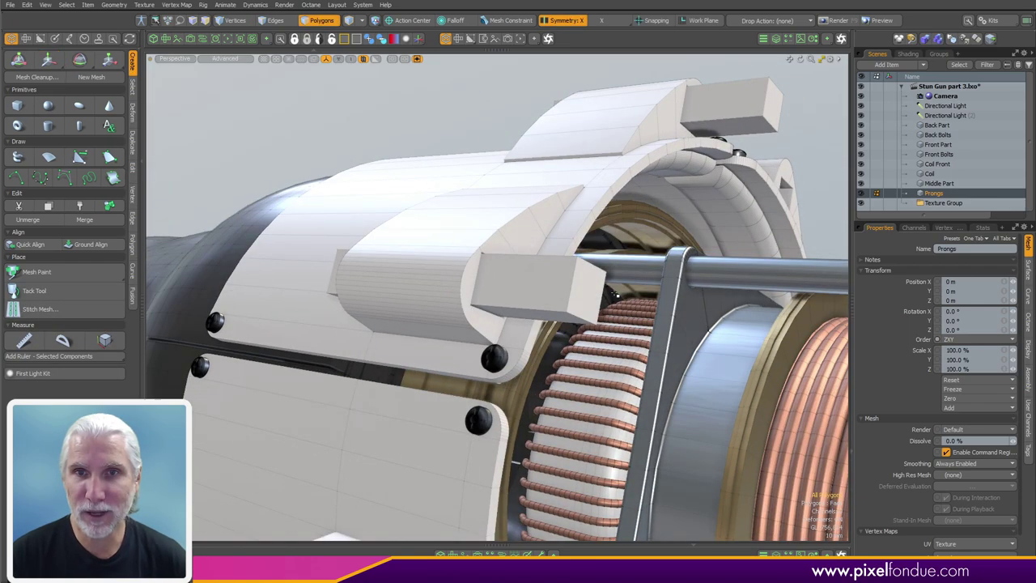
pyautogui.click(583, 291)
pyautogui.press('w')
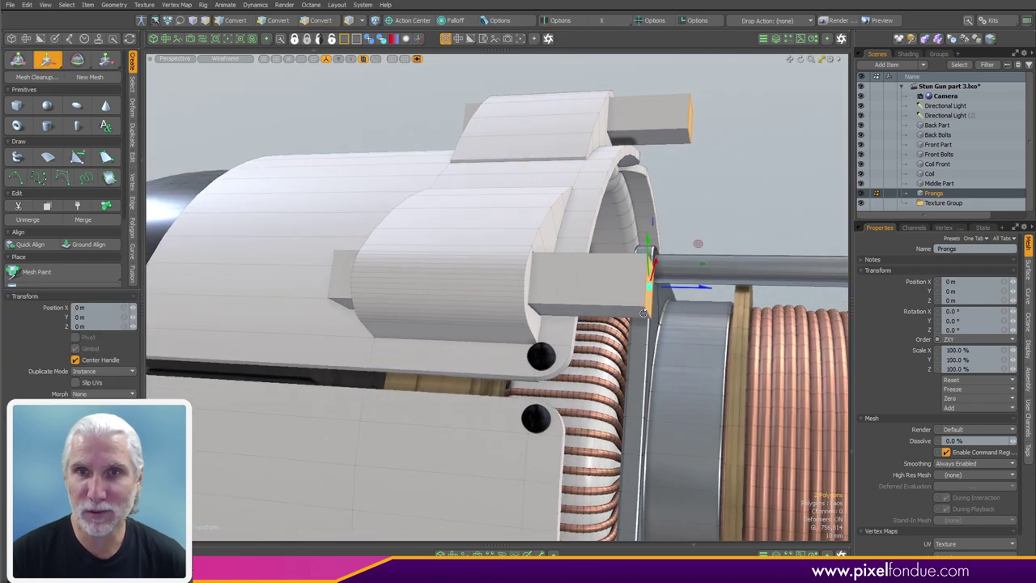
pyautogui.moveTo(688, 292); pyautogui.dragTo(619, 290)
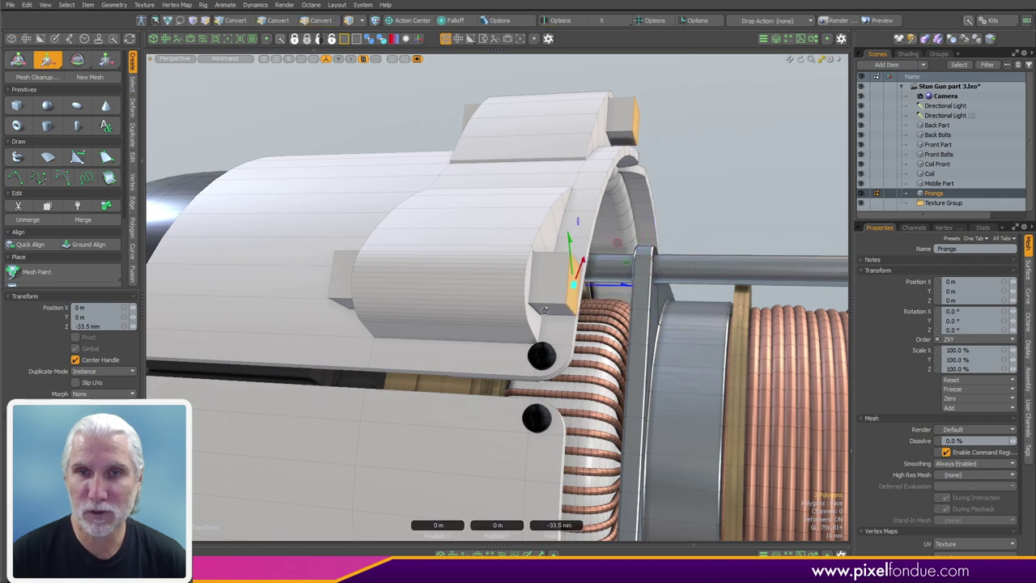
pyautogui.keyDown('alt'); pyautogui.moveTo(607, 223); pyautogui.dragTo(653, 217); pyautogui.keyUp('alt')
pyautogui.press('space')
pyautogui.click(667, 205)
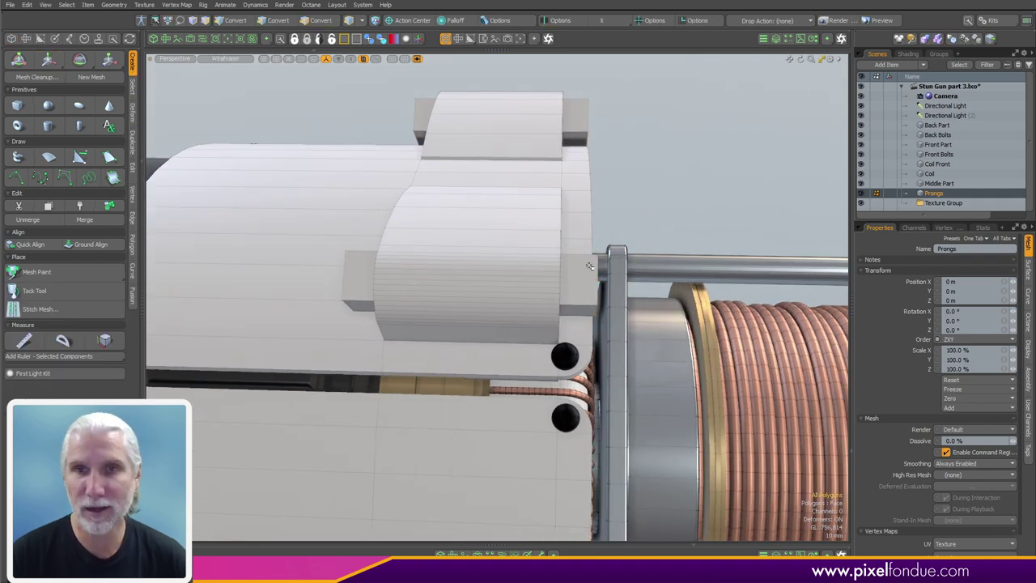
# Step: Add an edge loop around the upper prongs at about 13.4 %, close to where they leave the fins on the coil side
pyautogui.press('3')
pyautogui.hotkey('alt', 'c')
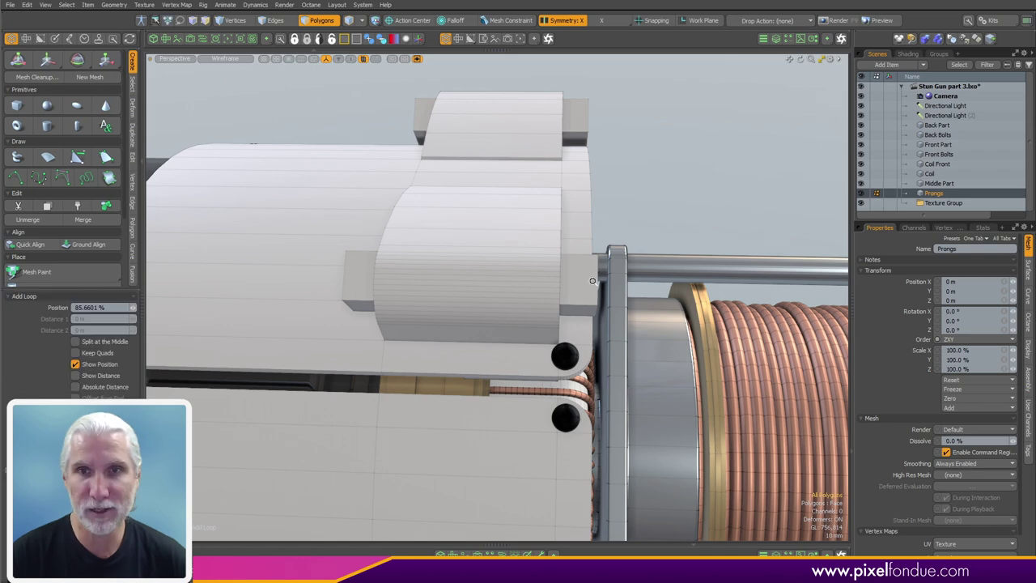
pyautogui.scroll(5, 594, 283)
pyautogui.click(591, 314)
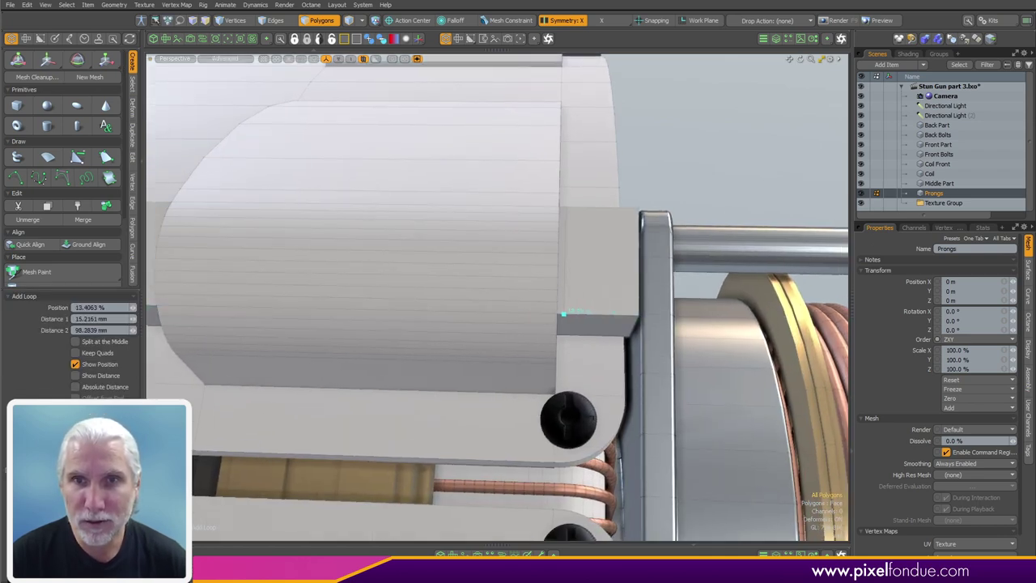
# Step: Move the prongs' front end polygons forward along Z until the prongs reach well beyond the black front body
pyautogui.moveTo(455, 326)
pyautogui.keyDown('alt'); pyautogui.keyDown('shift'); pyautogui.mouseDown()
pyautogui.moveTo(481, 321)
pyautogui.moveTo(452, 306)
pyautogui.mouseUp(); pyautogui.keyUp('shift'); pyautogui.keyUp('alt')
pyautogui.keyDown('ctrl'); pyautogui.keyDown('alt'); pyautogui.moveTo(615, 309); pyautogui.dragTo(566, 294); pyautogui.keyUp('alt'); pyautogui.keyUp('ctrl')
pyautogui.keyDown('alt'); pyautogui.moveTo(566, 295); pyautogui.dragTo(368, 281); pyautogui.keyUp('alt')
pyautogui.press('space')
pyautogui.press('w')
pyautogui.moveTo(596, 260); pyautogui.dragTo(477, 286)
pyautogui.keyDown('ctrl'); pyautogui.keyDown('alt'); pyautogui.moveTo(558, 281); pyautogui.dragTo(601, 274); pyautogui.keyUp('alt'); pyautogui.keyUp('ctrl')
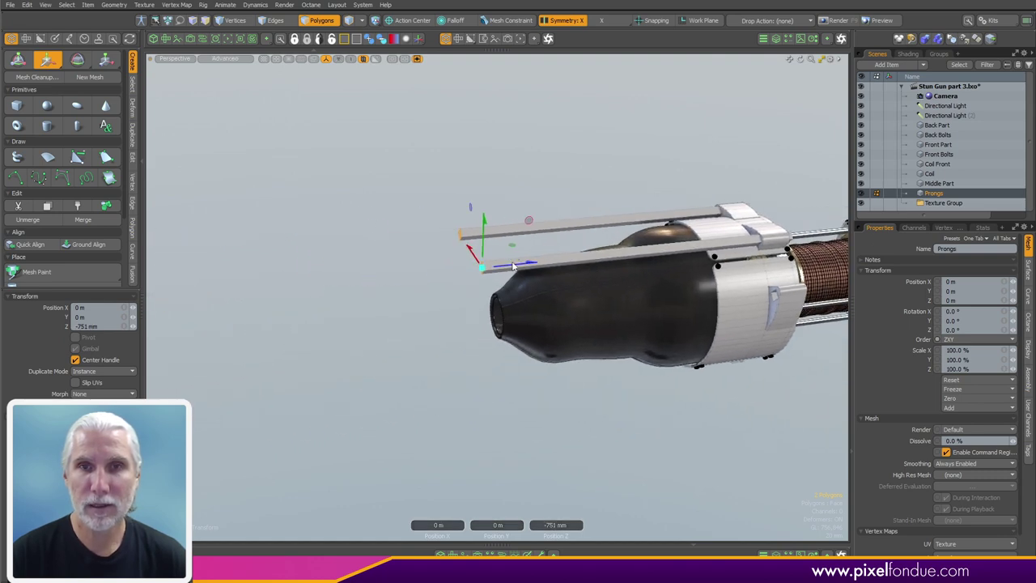
pyautogui.moveTo(527, 263); pyautogui.dragTo(299, 286)
pyautogui.keyDown('alt'); pyautogui.keyDown('shift'); pyautogui.moveTo(767, 295); pyautogui.dragTo(453, 295); pyautogui.keyUp('shift'); pyautogui.keyUp('alt')
pyautogui.keyDown('alt'); pyautogui.moveTo(453, 295); pyautogui.dragTo(618, 334); pyautogui.keyUp('alt')
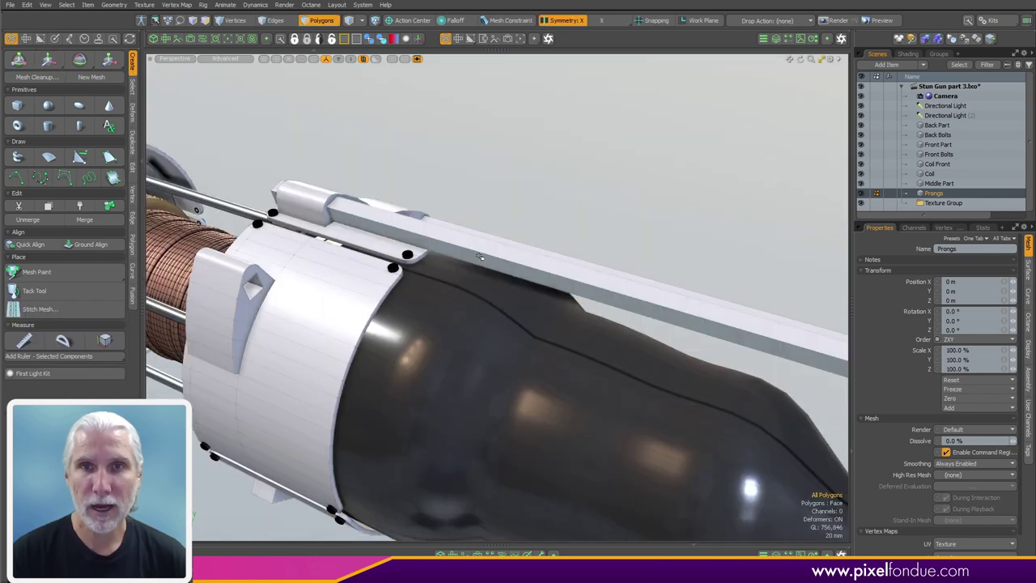
# Step: Select the complete pair of upper prongs and paste a copy of it into the Prongs mesh
pyautogui.doubleClick(484, 250)
pyautogui.keyDown('alt'); pyautogui.moveTo(535, 230); pyautogui.dragTo(457, 276); pyautogui.keyUp('alt')
pyautogui.press('w')
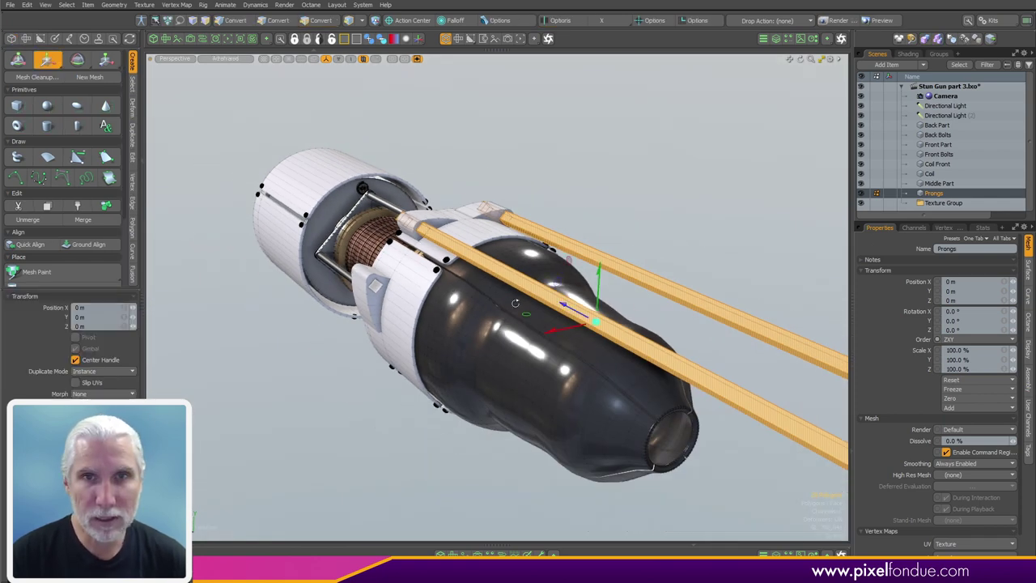
pyautogui.keyDown('alt'); pyautogui.moveTo(516, 302); pyautogui.dragTo(568, 293); pyautogui.keyUp('alt')
pyautogui.hotkey('ctrl', 'c')
pyautogui.hotkey('ctrl', 'v')
# Step: Place the copied prongs in the side fins' diamond holes in the Front view, fine-tuning by about -200 um in X and -1.2 mm in Y
pyautogui.press('KP_2')
pyautogui.keyDown('ctrl'); pyautogui.keyDown('alt'); pyautogui.moveTo(326, 254); pyautogui.dragTo(379, 325); pyautogui.keyUp('alt'); pyautogui.keyUp('ctrl')
pyautogui.keyDown('alt'); pyautogui.keyDown('shift'); pyautogui.moveTo(379, 325); pyautogui.dragTo(569, 221); pyautogui.keyUp('shift'); pyautogui.keyUp('alt')
pyautogui.keyDown('ctrl'); pyautogui.keyDown('alt'); pyautogui.moveTo(336, 333); pyautogui.dragTo(394, 354); pyautogui.keyUp('alt'); pyautogui.keyUp('ctrl')
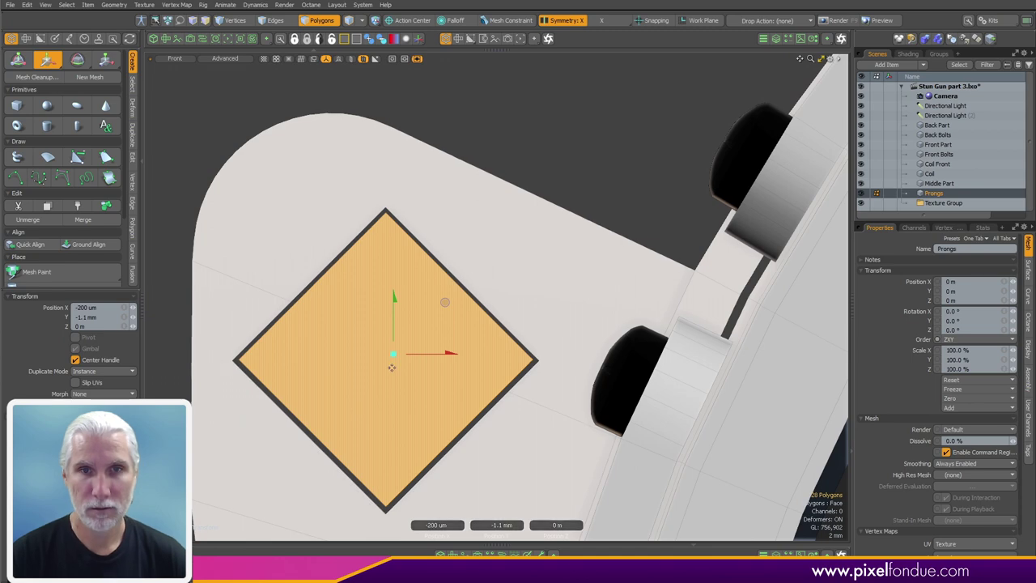
pyautogui.moveTo(394, 298); pyautogui.dragTo(394, 298)
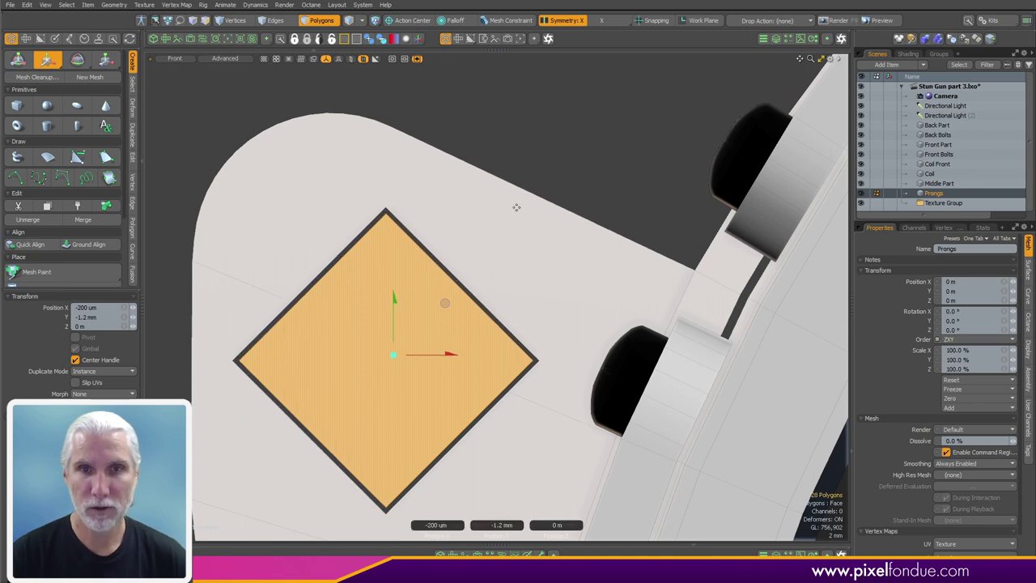
pyautogui.press('q')
# Step: Clear the prong selection, check all four prongs in perspective, and save the scene
pyautogui.keyDown('ctrl'); pyautogui.keyDown('alt'); pyautogui.moveTo(560, 245); pyautogui.dragTo(405, 304); pyautogui.keyUp('alt'); pyautogui.keyUp('ctrl')
pyautogui.press('KP_Decimal')
pyautogui.keyDown('alt'); pyautogui.moveTo(680, 267); pyautogui.dragTo(681, 299); pyautogui.keyUp('alt')
pyautogui.scroll(-10, 576, 340)
pyautogui.keyDown('alt'); pyautogui.keyDown('shift'); pyautogui.moveTo(678, 340); pyautogui.dragTo(716, 332); pyautogui.keyUp('shift'); pyautogui.keyUp('alt')
pyautogui.click(682, 319)
pyautogui.keyDown('alt'); pyautogui.moveTo(611, 356); pyautogui.dragTo(570, 324); pyautogui.keyUp('alt')
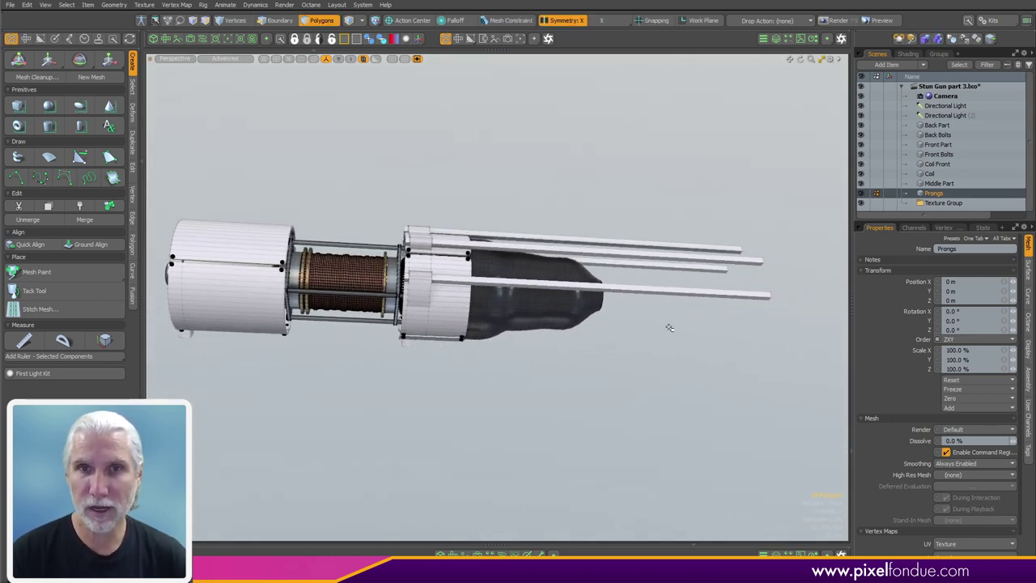
pyautogui.keyDown('alt'); pyautogui.moveTo(634, 336); pyautogui.dragTo(675, 288); pyautogui.keyUp('alt')
pyautogui.hotkey('ctrl', 's')
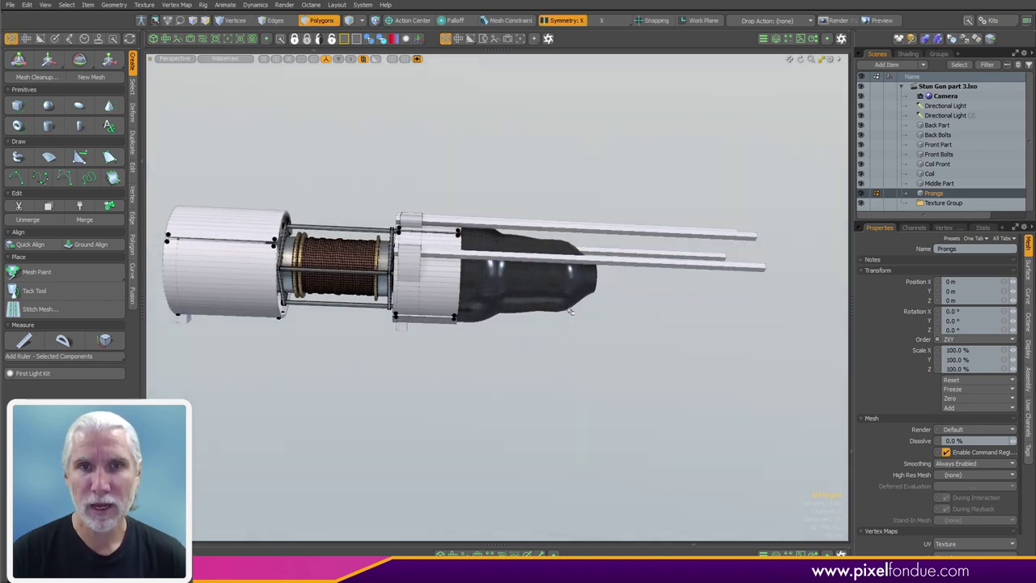
# Step: Prepare the Pen tool for drawing a polygon in the Right view, with symmetry off and grid snapping on
pyautogui.keyDown('alt'); pyautogui.keyDown('shift'); pyautogui.moveTo(483, 315); pyautogui.dragTo(523, 311); pyautogui.keyUp('shift'); pyautogui.keyUp('alt')
pyautogui.hotkey('ctrl', 'space')
pyautogui.keyDown('alt'); pyautogui.keyDown('shift'); pyautogui.moveTo(525, 358); pyautogui.dragTo(509, 394); pyautogui.keyUp('shift'); pyautogui.keyUp('alt')
pyautogui.hotkey('ctrl', 'space')
pyautogui.scroll(-1, 509, 394)
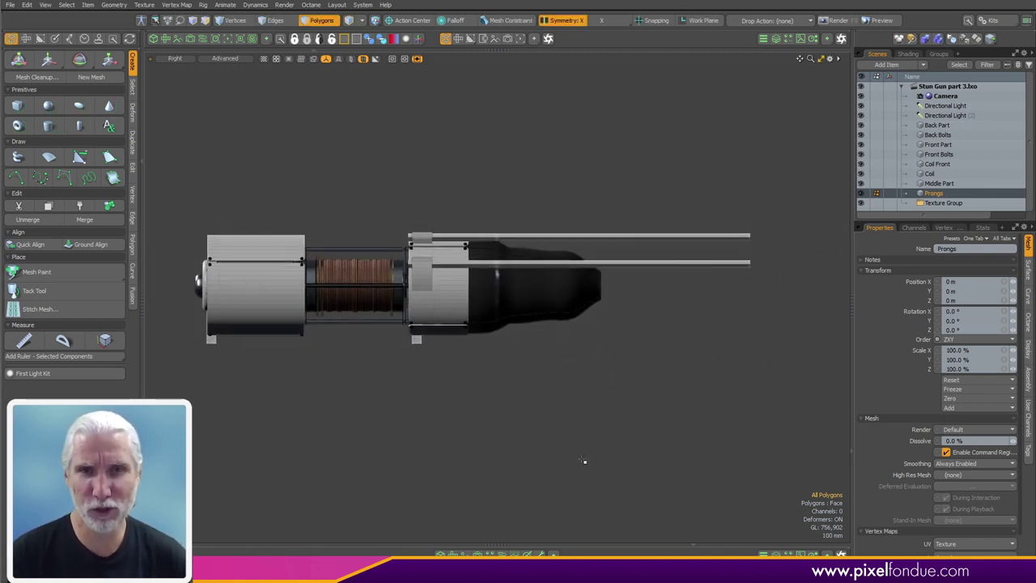
pyautogui.keyDown('alt'); pyautogui.keyDown('shift'); pyautogui.moveTo(545, 302); pyautogui.dragTo(572, 294); pyautogui.keyUp('shift'); pyautogui.keyUp('alt')
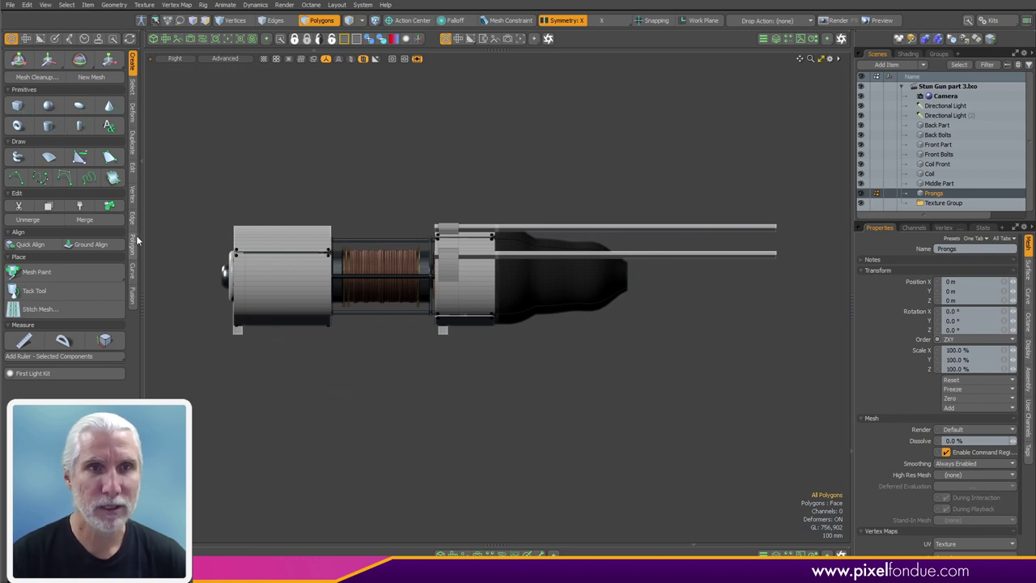
pyautogui.click(109, 156)
pyautogui.keyDown('alt'); pyautogui.keyDown('shift'); pyautogui.moveTo(357, 363); pyautogui.dragTo(414, 337); pyautogui.keyUp('shift'); pyautogui.keyUp('alt')
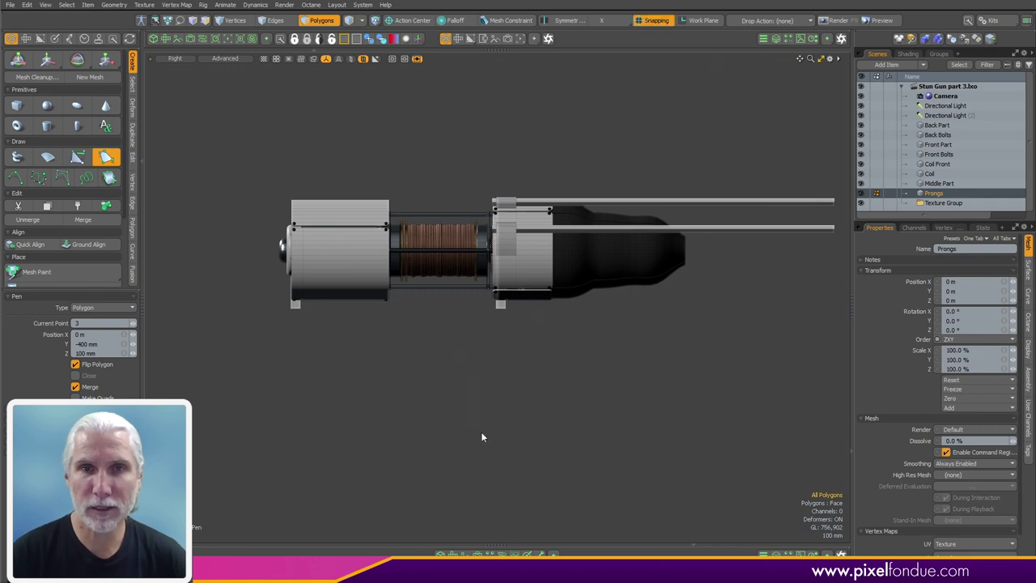
pyautogui.hotkey('ctrl', '3')
pyautogui.click(517, 456)
pyautogui.keyDown('alt'); pyautogui.keyDown('shift'); pyautogui.moveTo(391, 346); pyautogui.dragTo(461, 349); pyautogui.keyUp('shift'); pyautogui.keyUp('alt')
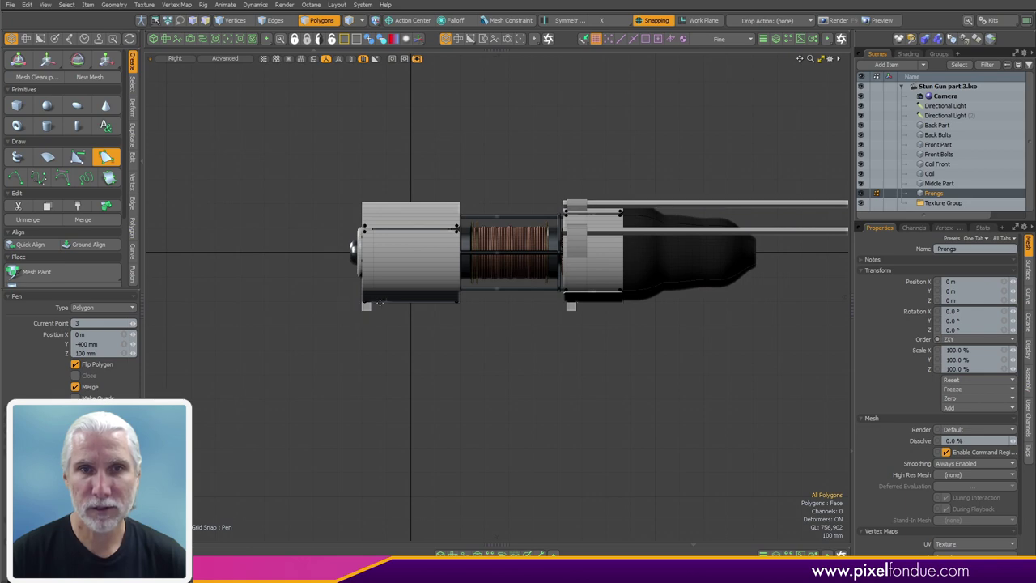
# Step: Start the grip outline below the gun with YZ points at (-200, 100), (-200, -400), (-500, -300) and (-600, -200) mm
pyautogui.click(386, 303)
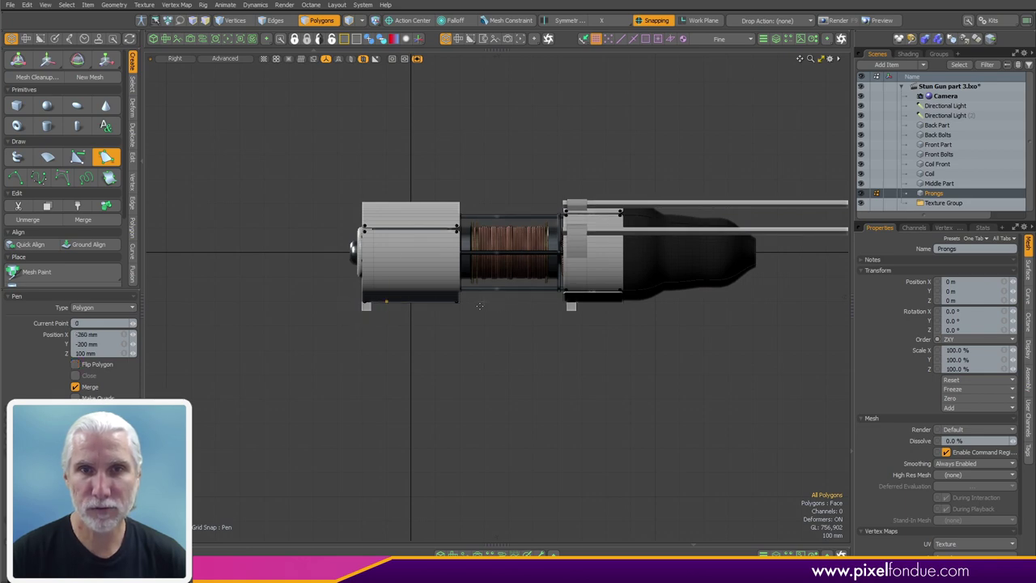
pyautogui.click(507, 303)
pyautogui.keyDown('alt'); pyautogui.keyDown('shift'); pyautogui.moveTo(500, 351); pyautogui.dragTo(504, 301); pyautogui.keyUp('shift'); pyautogui.keyUp('alt')
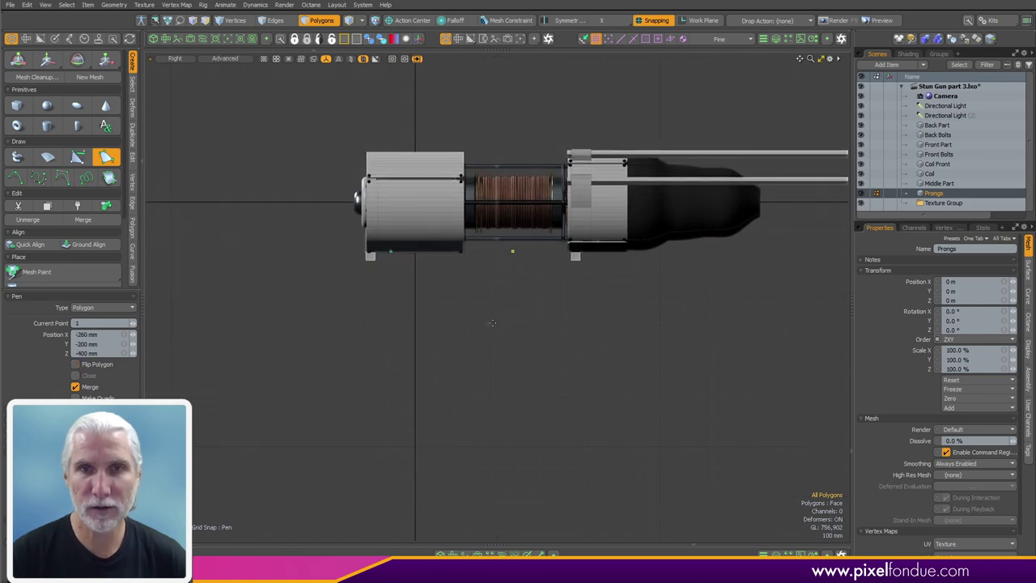
pyautogui.click(487, 326)
pyautogui.click(463, 348)
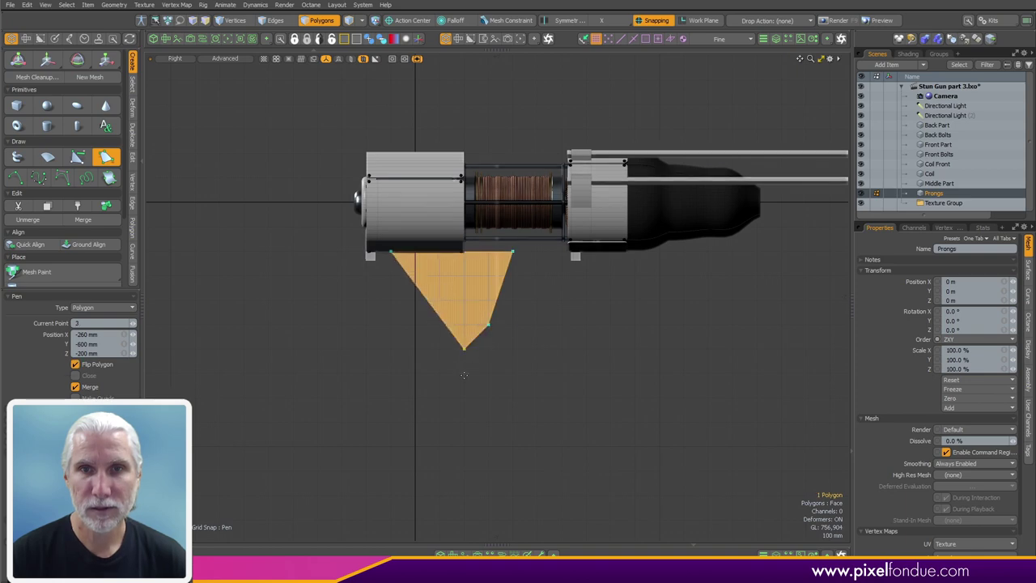
# Step: Continue the grip outline down its front edge from Y -800 mm, Z -200 mm and around the flared base down to Y -1 m
pyautogui.click(464, 398)
pyautogui.click(488, 421)
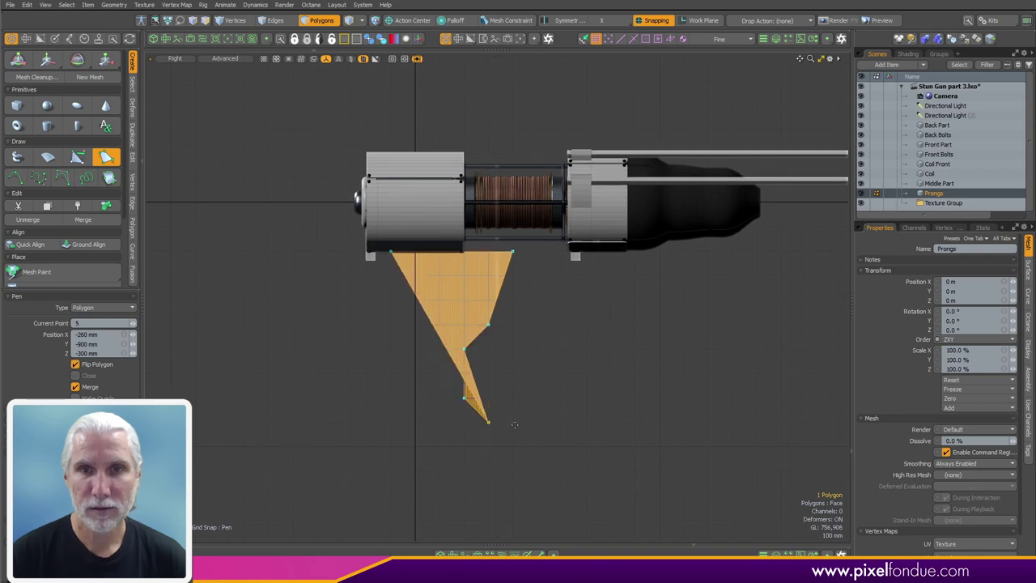
pyautogui.click(512, 421)
pyautogui.click(510, 445)
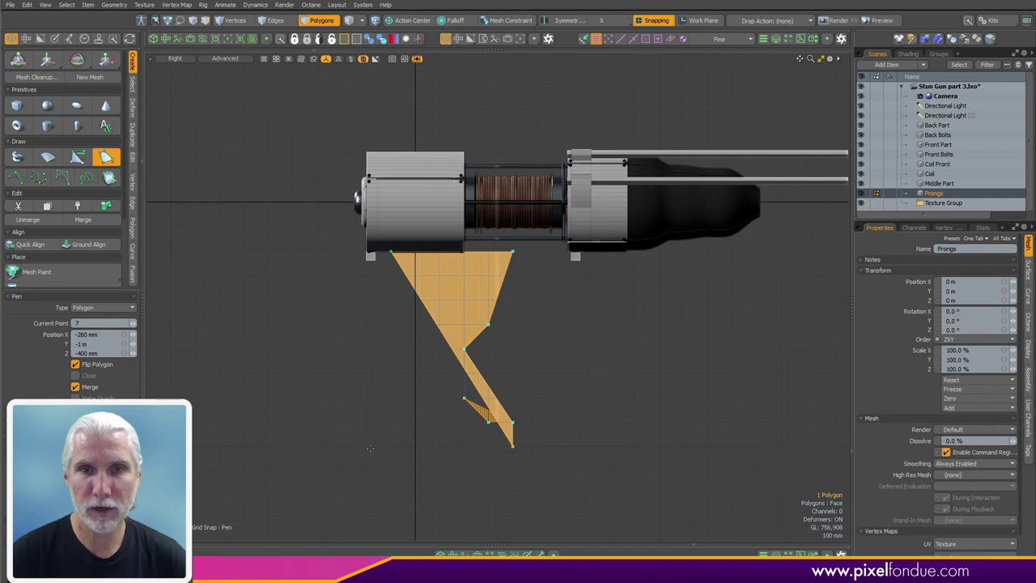
pyautogui.click(367, 446)
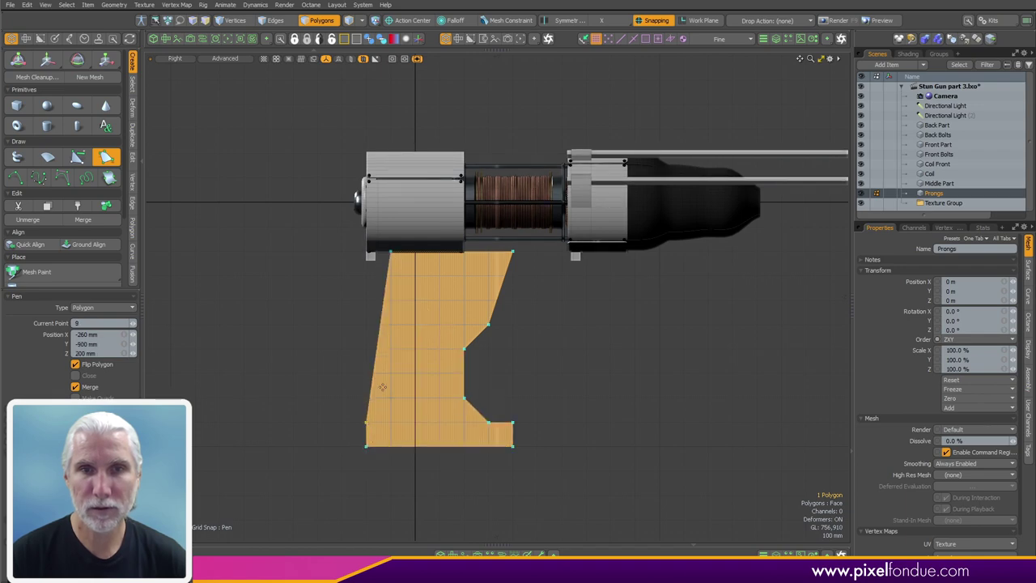
# Step: Add two points to the grip's back edge at Z 100 mm, at about Y -700 mm and Y -400 mm
pyautogui.moveTo(372, 375); pyautogui.dragTo(390, 373)
pyautogui.click(390, 300)
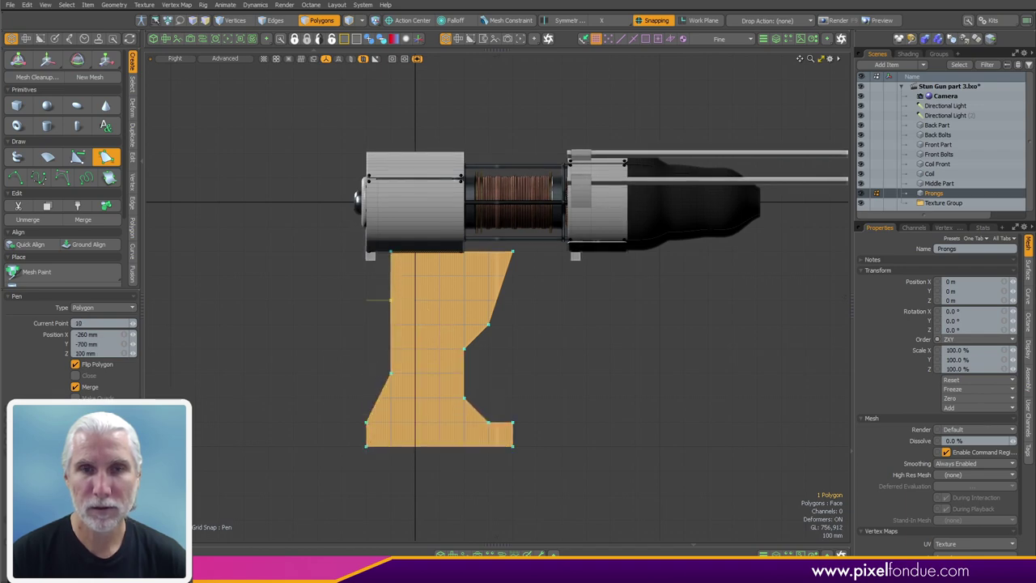
pyautogui.moveTo(391, 300); pyautogui.dragTo(398, 301)
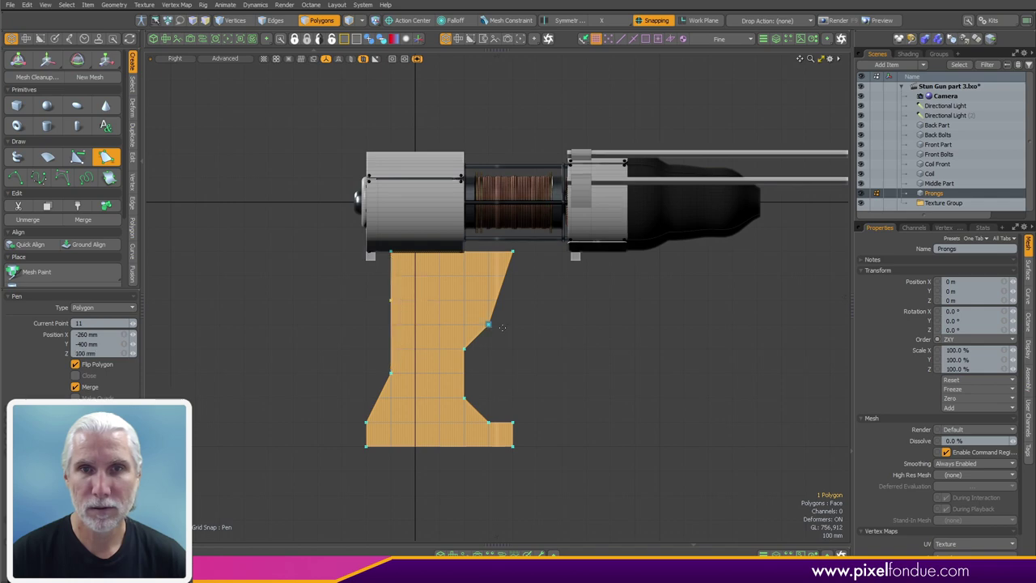
# Step: Finish the grip polygon and try to bevel the front-edge vertex just below its top front corner
pyautogui.press('space')
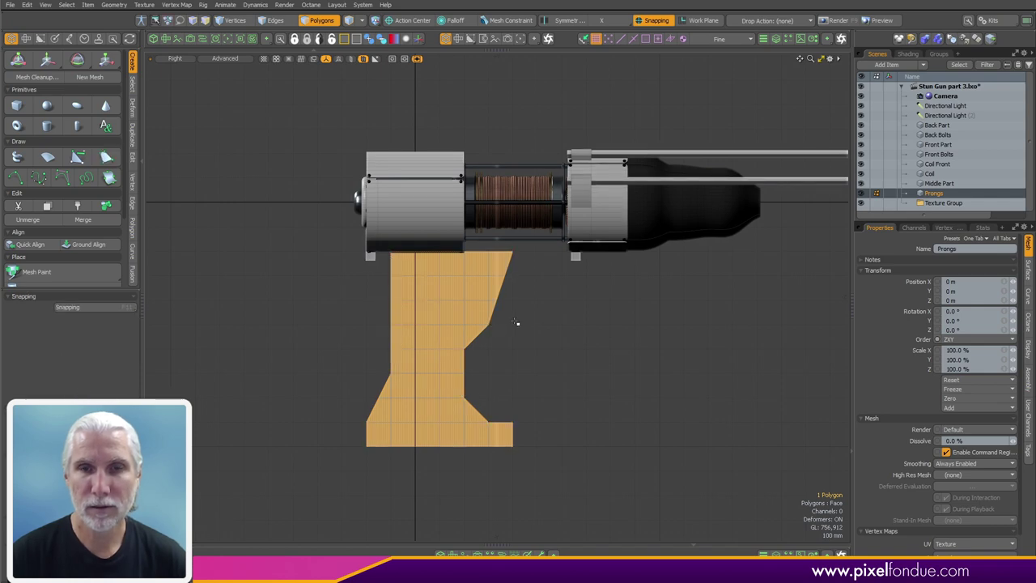
pyautogui.press('1')
pyautogui.moveTo(523, 315); pyautogui.dragTo(483, 335, button='right')
pyautogui.press('b')
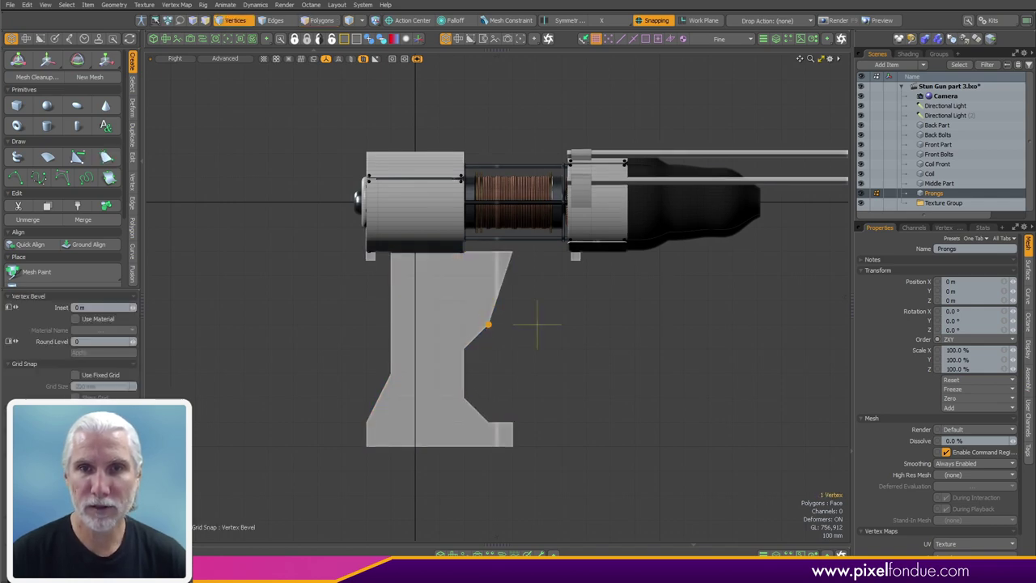
pyautogui.click(537, 325)
pyautogui.press('space')
# Step: Turn grid snapping off and move that front-edge vertex freehand slightly up and back to smooth the grip's front profile
pyautogui.click(660, 21)
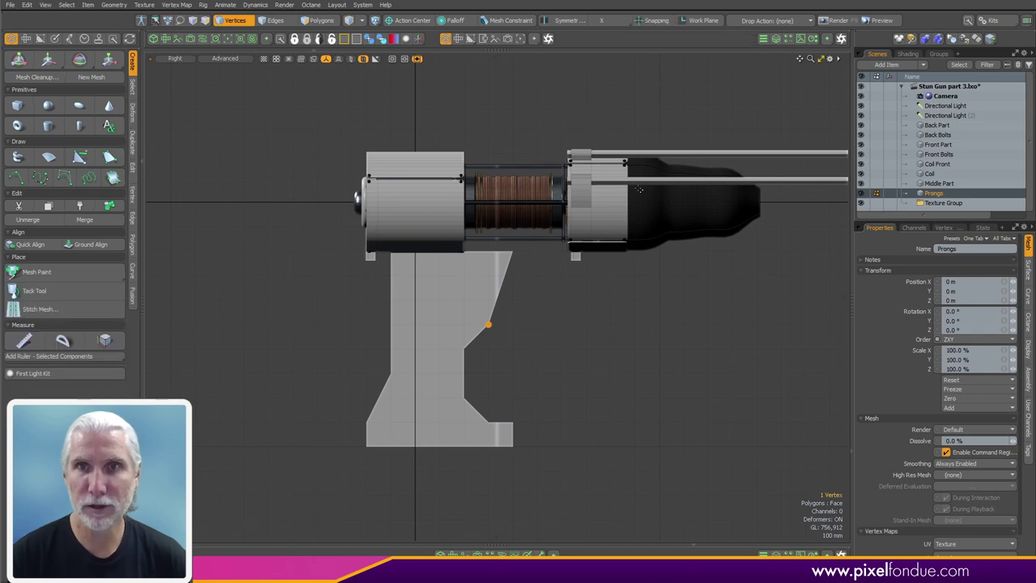
pyautogui.press('w')
pyautogui.moveTo(538, 328); pyautogui.dragTo(521, 312)
pyautogui.press('space')
pyautogui.click(582, 319)
# Step: Select the grip polygon and cut it out of the Prongs mesh
pyautogui.keyDown('alt'); pyautogui.keyDown('shift'); pyautogui.moveTo(582, 319); pyautogui.dragTo(545, 320); pyautogui.keyUp('shift'); pyautogui.keyUp('alt')
pyautogui.scroll(-2, 450, 284)
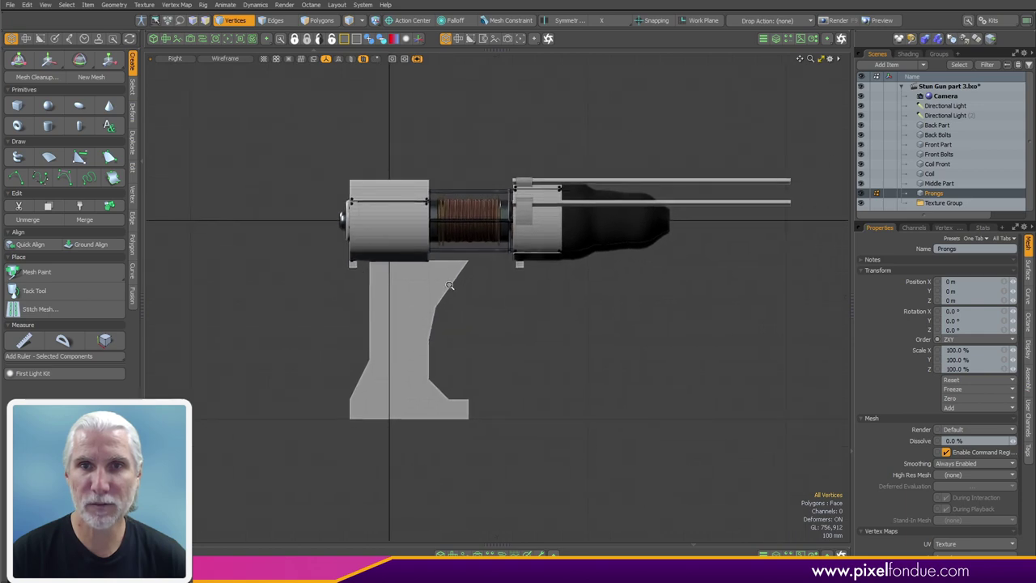
pyautogui.moveTo(486, 337)
pyautogui.keyDown('alt'); pyautogui.keyDown('shift'); pyautogui.mouseDown()
pyautogui.moveTo(445, 345)
pyautogui.moveTo(491, 335)
pyautogui.moveTo(456, 328)
pyautogui.moveTo(523, 331)
pyautogui.moveTo(502, 333)
pyautogui.mouseUp(); pyautogui.keyUp('shift'); pyautogui.keyUp('alt')
pyautogui.scroll(3, 488, 319)
pyautogui.scroll(-2, 488, 320)
pyautogui.press('KP_Decimal')
pyautogui.press('3')
pyautogui.click(418, 343)
pyautogui.hotkey('ctrl', 'x')
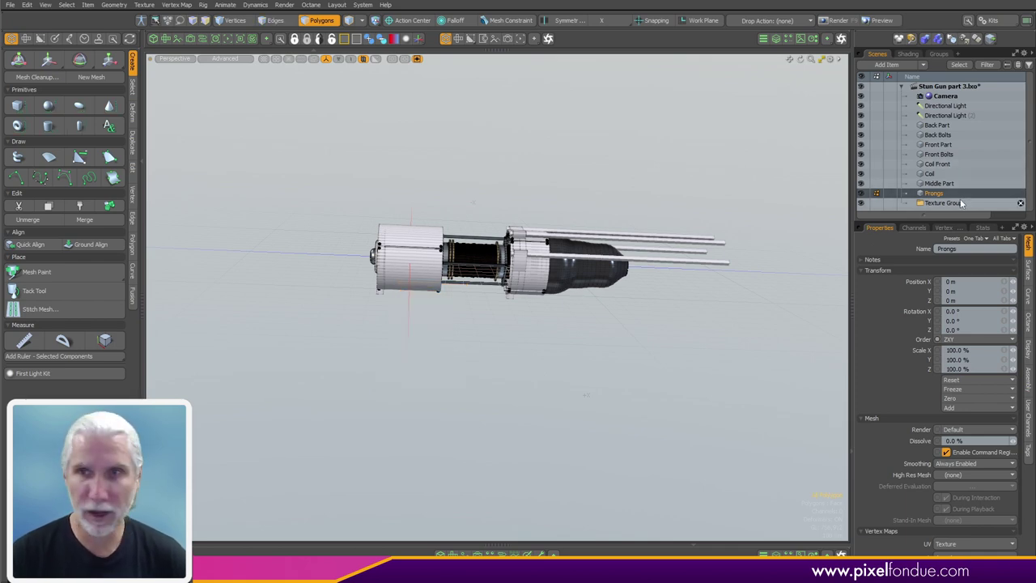
# Step: Add a new mesh item and place it below Prongs in the item list
pyautogui.press('n')
pyautogui.moveTo(1029, 175); pyautogui.dragTo(1030, 190)
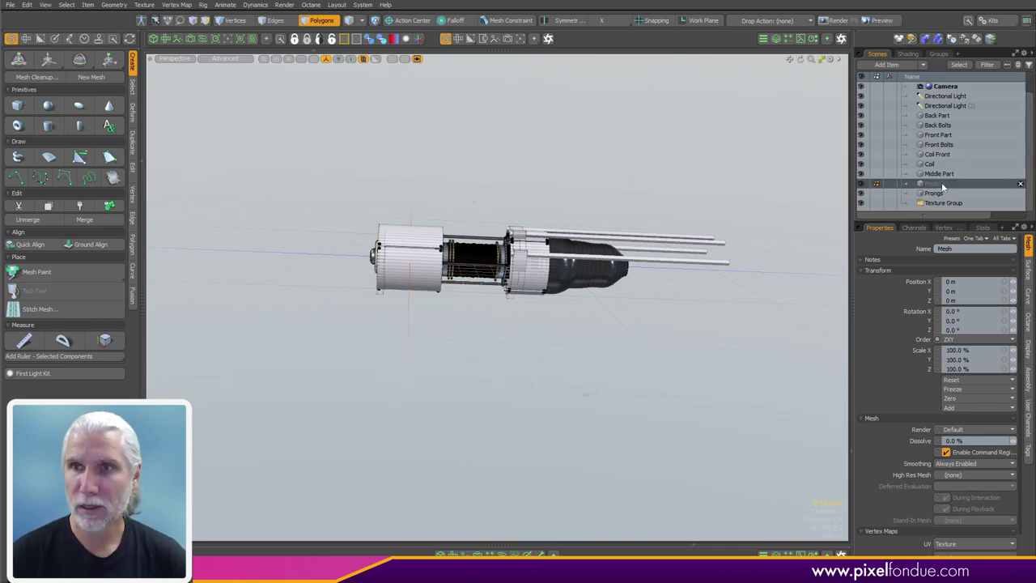
pyautogui.moveTo(942, 186); pyautogui.dragTo(937, 198)
pyautogui.press('F2')
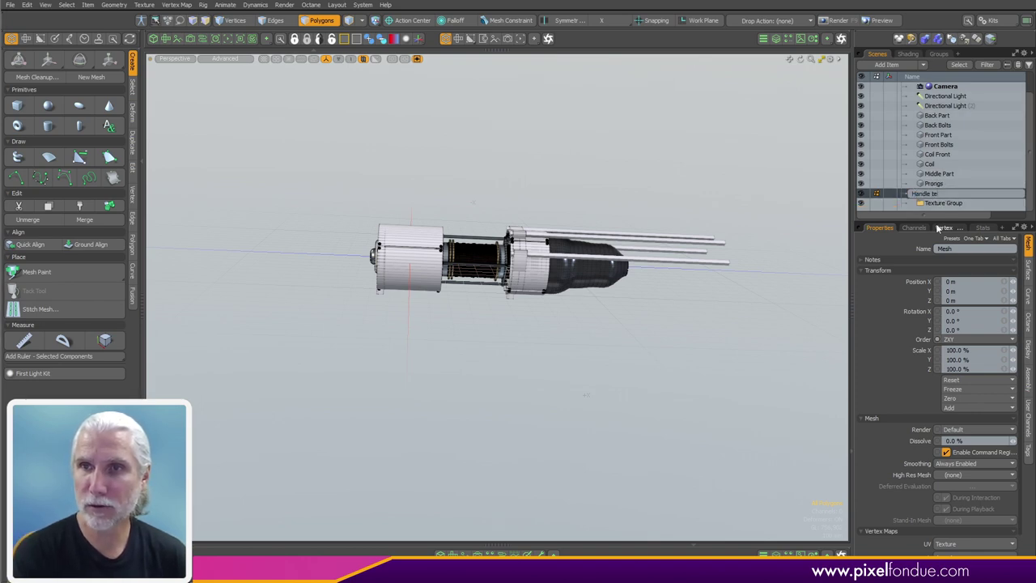
pyautogui.write('mp')
pyautogui.press('Return')
pyautogui.hotkey('ctrl', 'z')
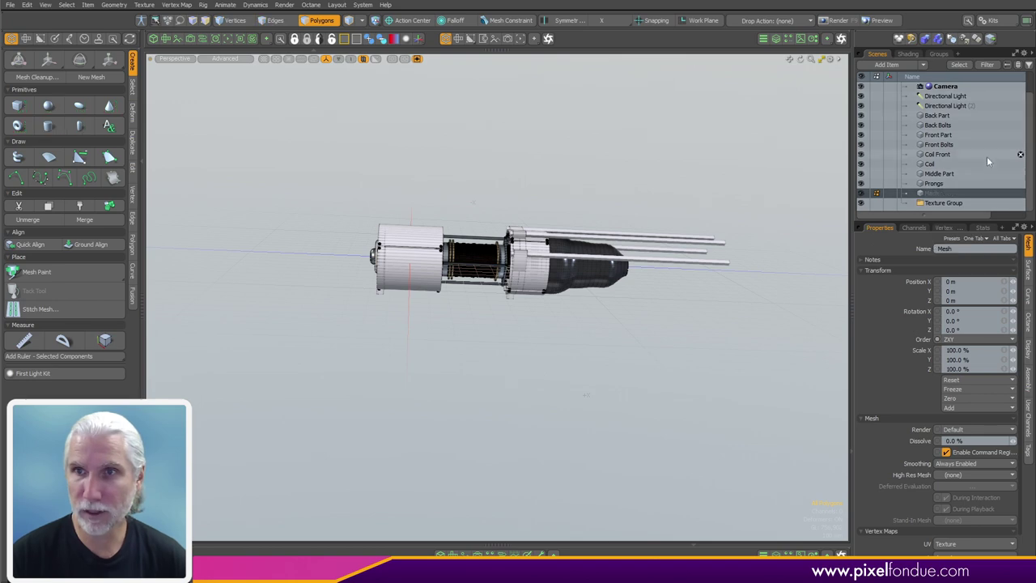
# Step: Rename the new mesh Handle and paste the cut grip polygon into it
pyautogui.click(941, 197)
pyautogui.write('Hand')
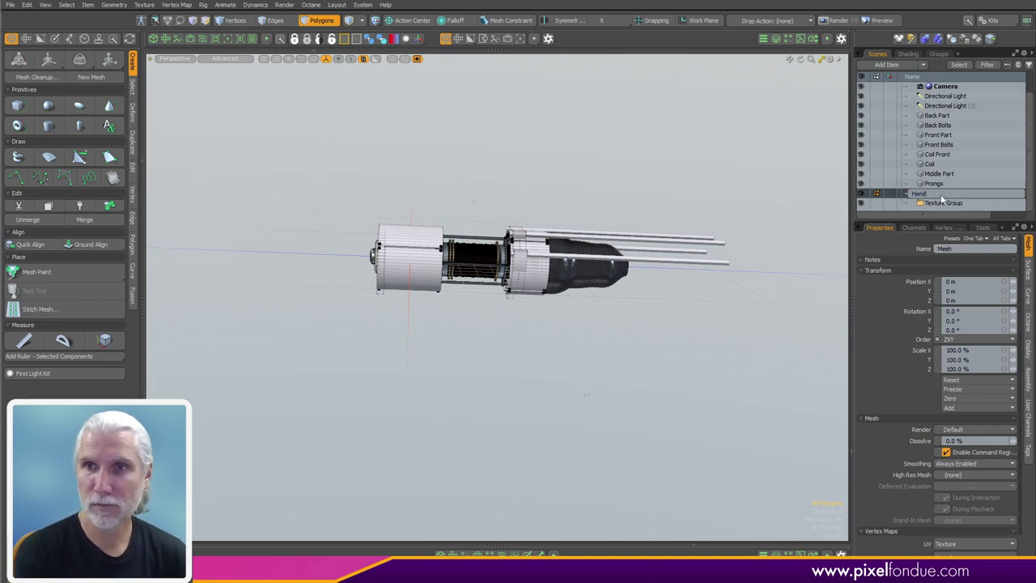
pyautogui.write('le')
pyautogui.press('Return')
pyautogui.hotkey('ctrl', 'v')
# Step: Thicken the flat grip polygon sideways into a solid handle
pyautogui.keyDown('alt'); pyautogui.moveTo(451, 348); pyautogui.dragTo(623, 384); pyautogui.keyUp('alt')
pyautogui.rightClick(624, 383)
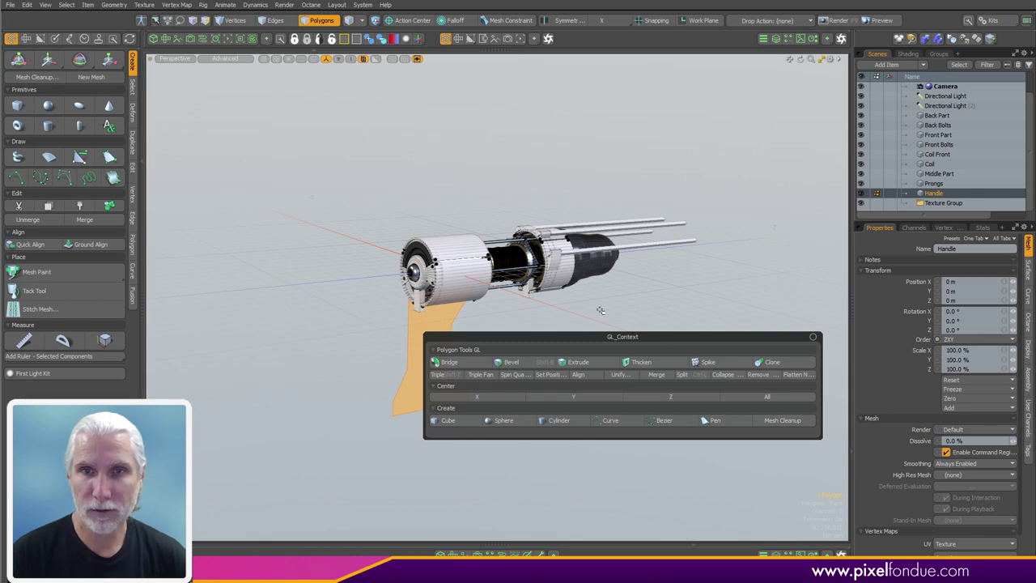
pyautogui.click(647, 364)
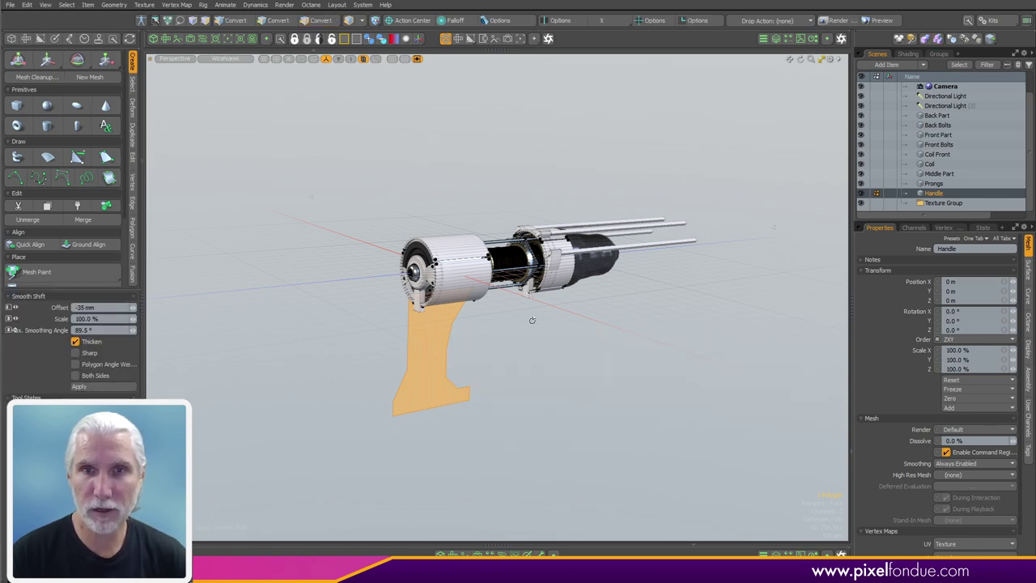
pyautogui.keyDown('alt'); pyautogui.moveTo(493, 356); pyautogui.dragTo(472, 368); pyautogui.keyUp('alt')
pyautogui.press('Escape')
# Step: Select the whole thickened grip and centre it on the X axis
pyautogui.doubleClick(441, 389)
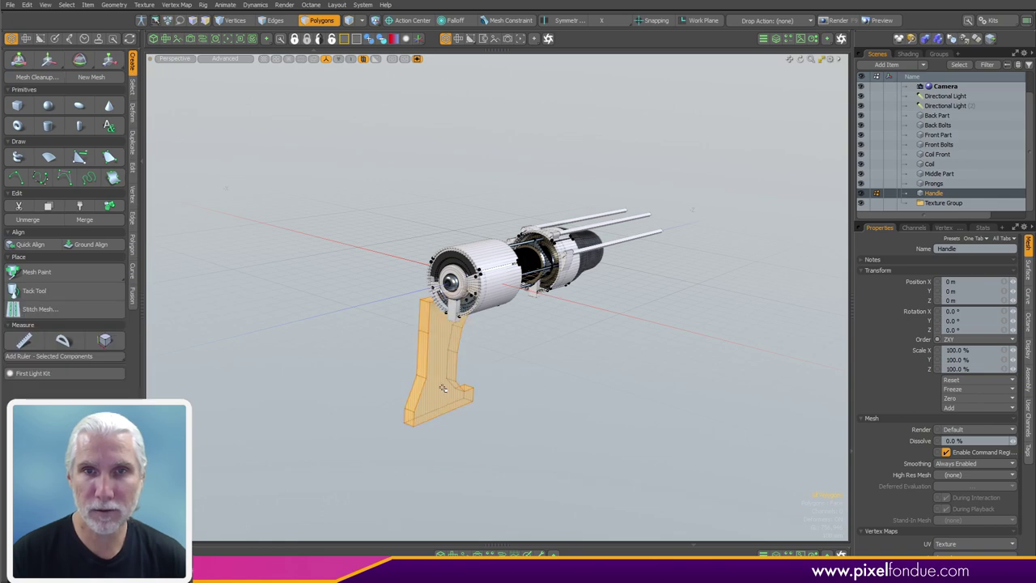
pyautogui.keyDown('ctrl'); pyautogui.rightClick(602, 405); pyautogui.keyUp('ctrl')
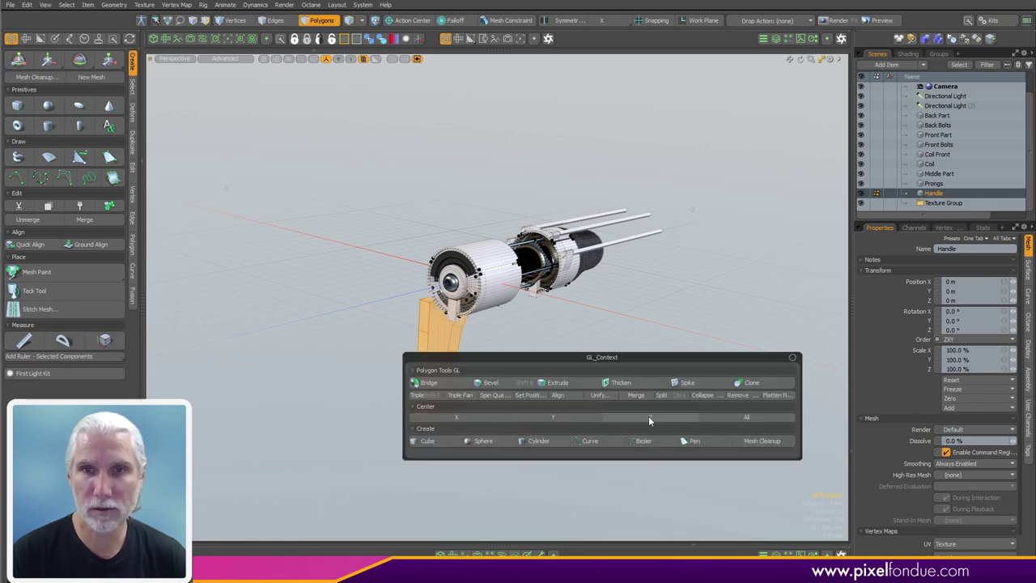
pyautogui.click(480, 419)
pyautogui.keyDown('alt'); pyautogui.moveTo(624, 313); pyautogui.dragTo(425, 317); pyautogui.keyUp('alt')
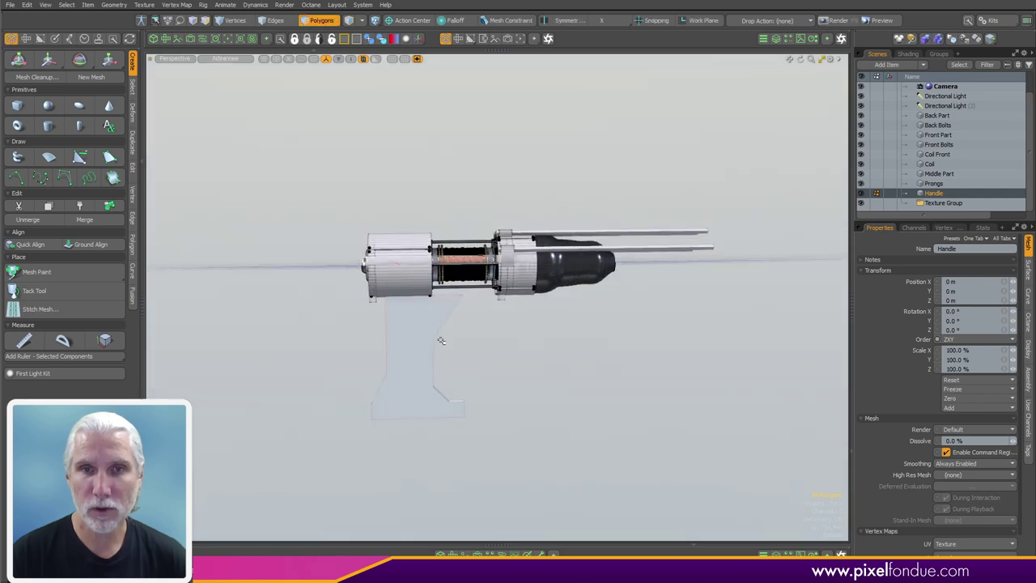
pyautogui.keyDown('alt'); pyautogui.moveTo(470, 348); pyautogui.dragTo(433, 332); pyautogui.keyUp('alt')
# Step: In the Right view, move the grip's four top vertices straight down to leave a gap below the gun body
pyautogui.hotkey('ctrl', 'space')
pyautogui.click(623, 415)
pyautogui.hotkey('ctrl', 'space')
pyautogui.click(761, 370)
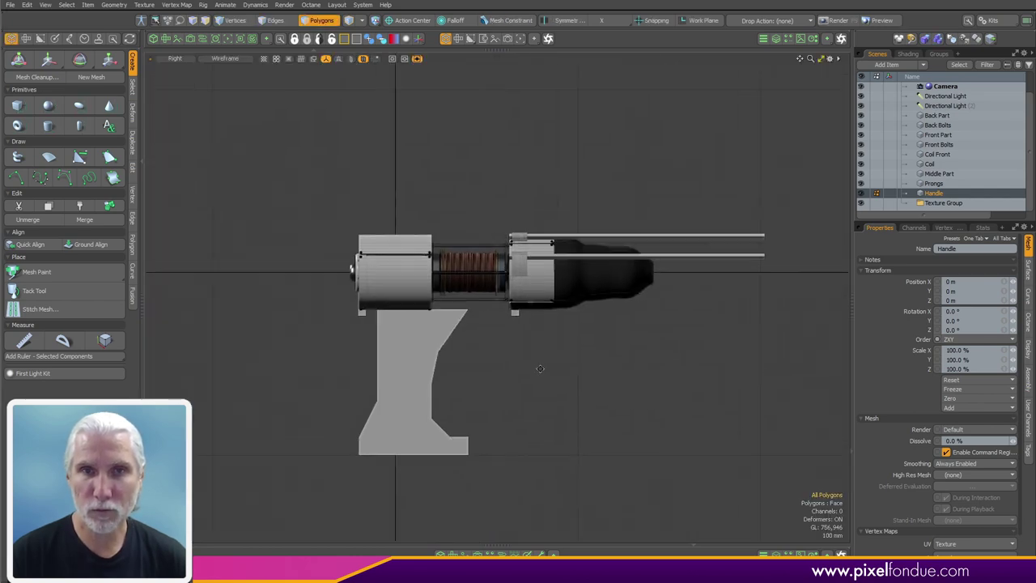
pyautogui.press('1')
pyautogui.moveTo(399, 318); pyautogui.dragTo(484, 302, button='middle')
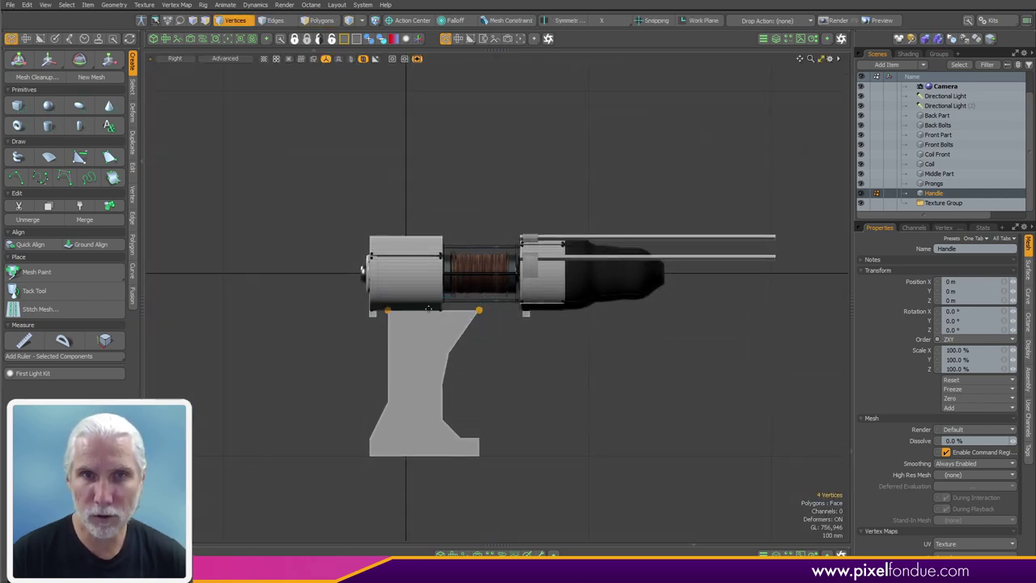
pyautogui.press('w')
pyautogui.scroll(3, 420, 326)
pyautogui.moveTo(464, 276); pyautogui.dragTo(464, 302)
pyautogui.press('q')
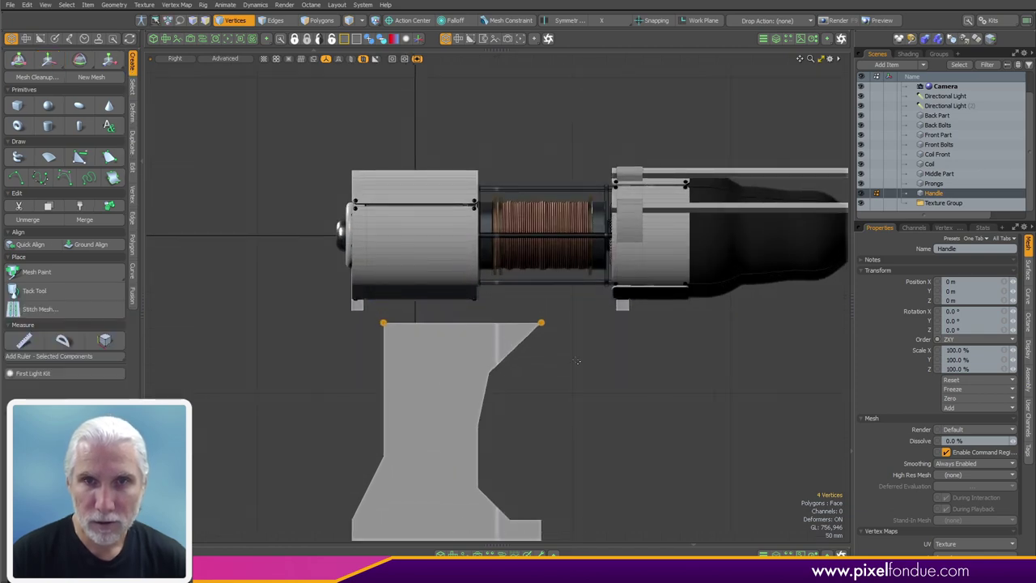
# Step: Create a cube between body and grip, 154 mm by 110 mm by 1.014 m, at X 0, Y -261 mm, Z -347 mm
pyautogui.click(19, 106)
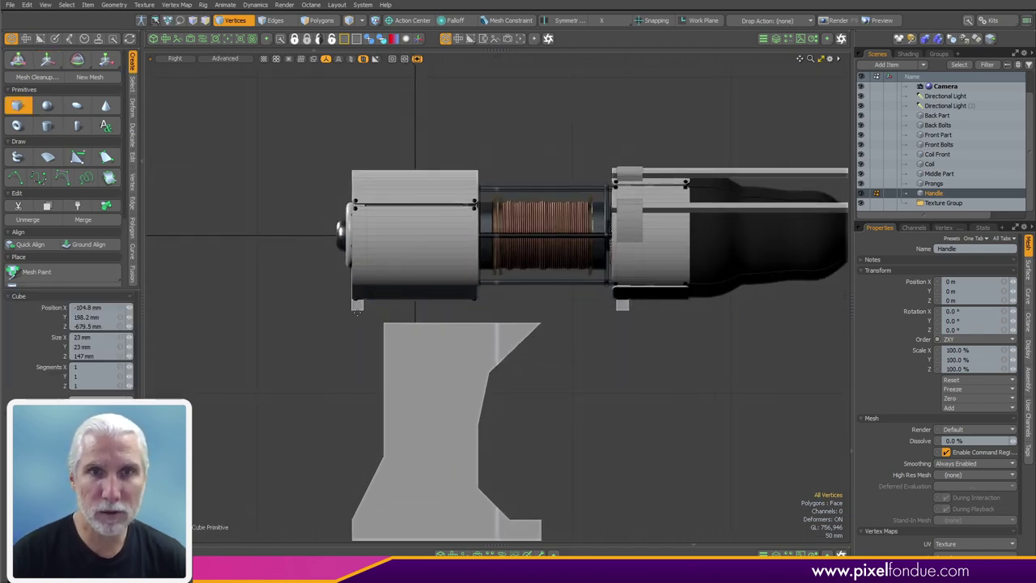
pyautogui.moveTo(366, 301); pyautogui.dragTo(603, 314)
pyautogui.hotkey('ctrl', 'space')
pyautogui.click(666, 270)
pyautogui.moveTo(523, 309)
pyautogui.mouseDown()
pyautogui.moveTo(565, 311)
pyautogui.moveTo(526, 308)
pyautogui.mouseUp()
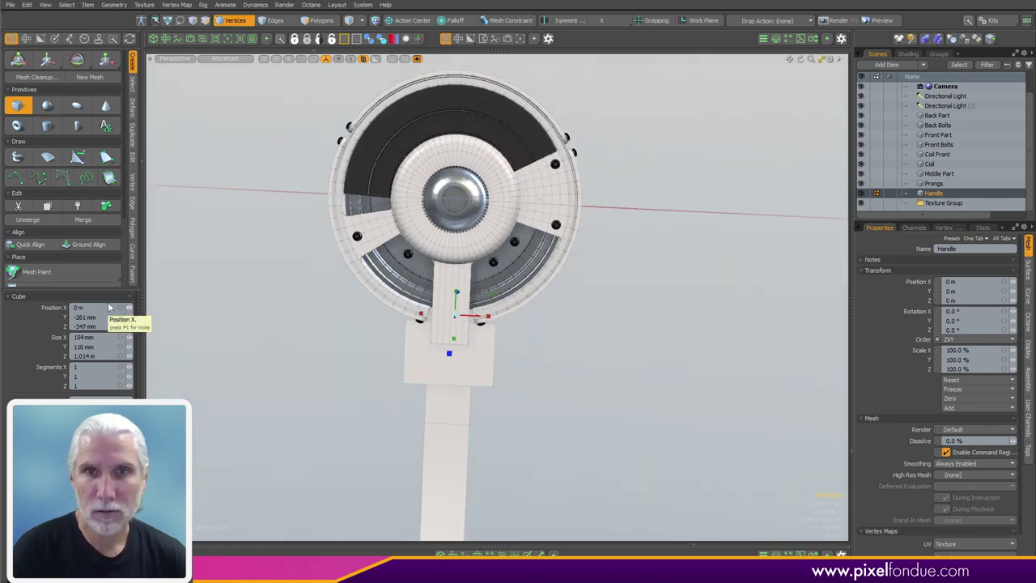
pyautogui.moveTo(465, 279)
pyautogui.keyDown('alt'); pyautogui.mouseDown()
pyautogui.moveTo(571, 270)
pyautogui.moveTo(499, 342)
pyautogui.moveTo(479, 275)
pyautogui.mouseUp(); pyautogui.keyUp('alt')
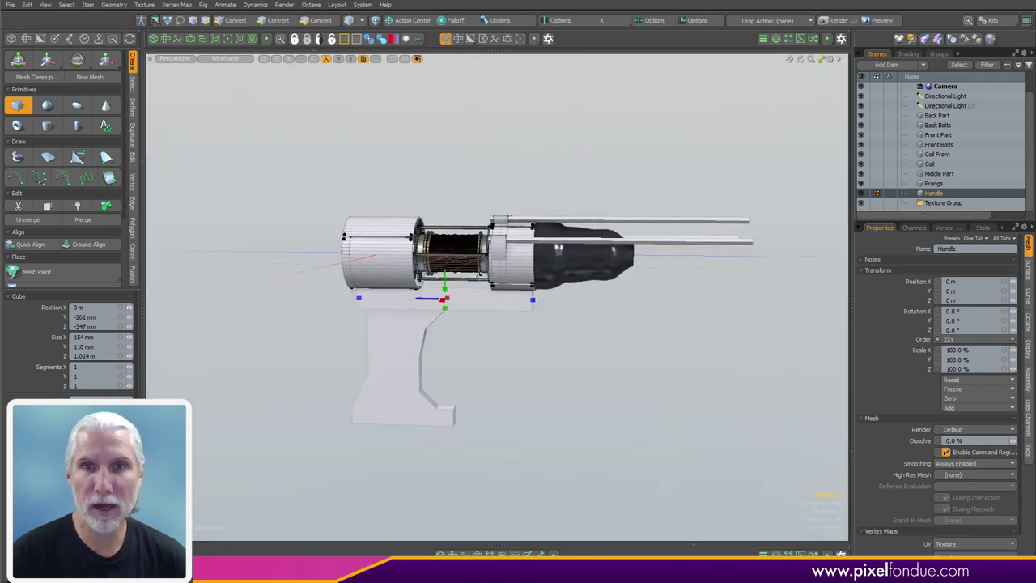
pyautogui.press('q')
# Step: Examine the gun with its new handle and rail from several angles, ending on the front prongs
pyautogui.keyDown('alt'); pyautogui.moveTo(557, 344); pyautogui.dragTo(455, 333); pyautogui.keyUp('alt')
pyautogui.keyDown('alt'); pyautogui.moveTo(455, 333); pyautogui.dragTo(331, 329); pyautogui.keyUp('alt')
pyautogui.scroll(5, 433, 246)
pyautogui.keyDown('alt'); pyautogui.moveTo(433, 247); pyautogui.dragTo(497, 275); pyautogui.keyUp('alt')
pyautogui.keyDown('alt'); pyautogui.keyDown('shift'); pyautogui.moveTo(719, 301); pyautogui.dragTo(254, 312); pyautogui.keyUp('shift'); pyautogui.keyUp('alt')
pyautogui.scroll(-6, 462, 300)
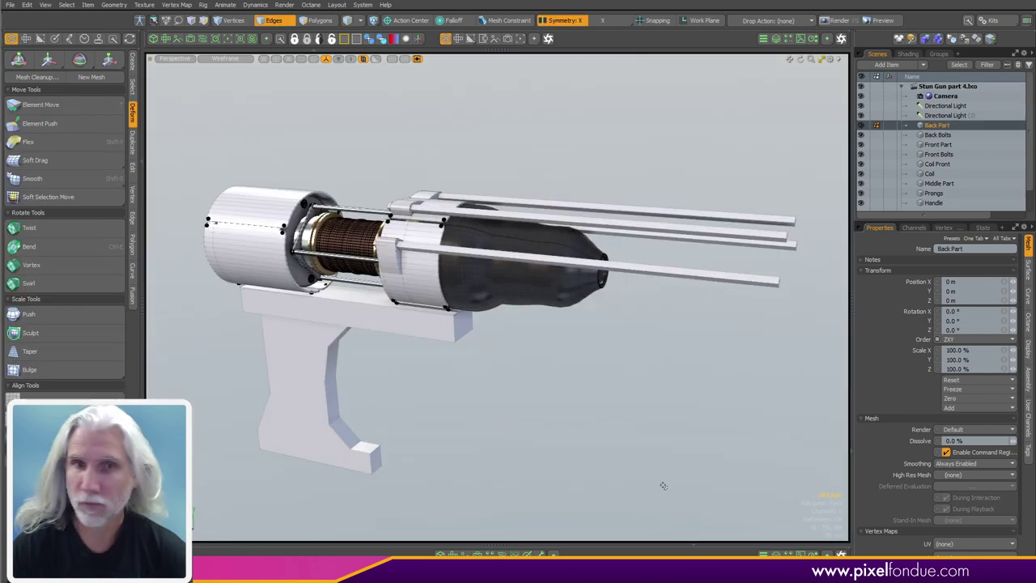
pyautogui.keyDown('alt'); pyautogui.moveTo(547, 368); pyautogui.dragTo(490, 364); pyautogui.keyUp('alt')
pyautogui.keyDown('alt'); pyautogui.moveTo(562, 336); pyautogui.dragTo(647, 341); pyautogui.keyUp('alt')
pyautogui.keyDown('alt'); pyautogui.keyDown('shift'); pyautogui.moveTo(648, 340); pyautogui.dragTo(638, 261); pyautogui.keyUp('shift'); pyautogui.keyUp('alt')
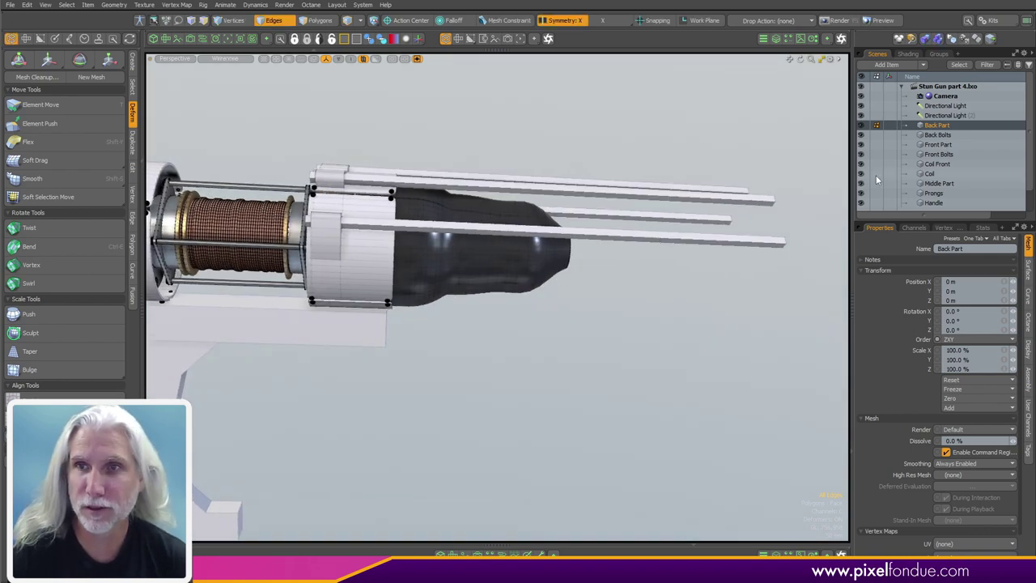
# Step: In the Right view, cut vertically across the Prongs mesh with Polygon Slice at Z -1.092 m
pyautogui.click(937, 194)
pyautogui.keyDown('alt'); pyautogui.moveTo(617, 254); pyautogui.dragTo(583, 349); pyautogui.keyUp('alt')
pyautogui.scroll(-2, 614, 263)
pyautogui.hotkey('ctrl', 'space')
pyautogui.click(661, 268)
pyautogui.scroll(-2, 582, 349)
pyautogui.keyDown('alt'); pyautogui.keyDown('shift'); pyautogui.moveTo(568, 298); pyautogui.dragTo(604, 259); pyautogui.keyUp('shift'); pyautogui.keyUp('alt')
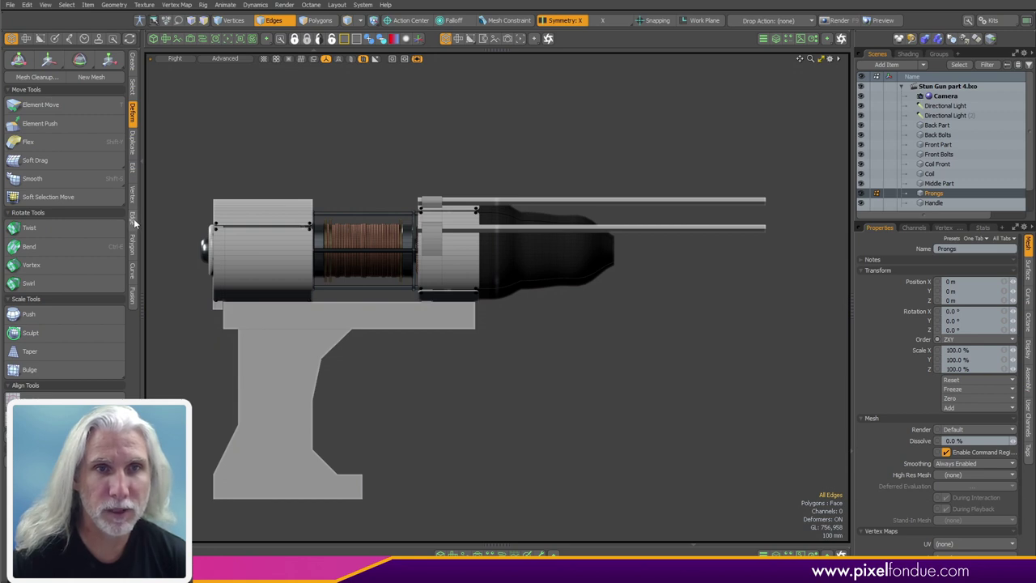
pyautogui.click(134, 170)
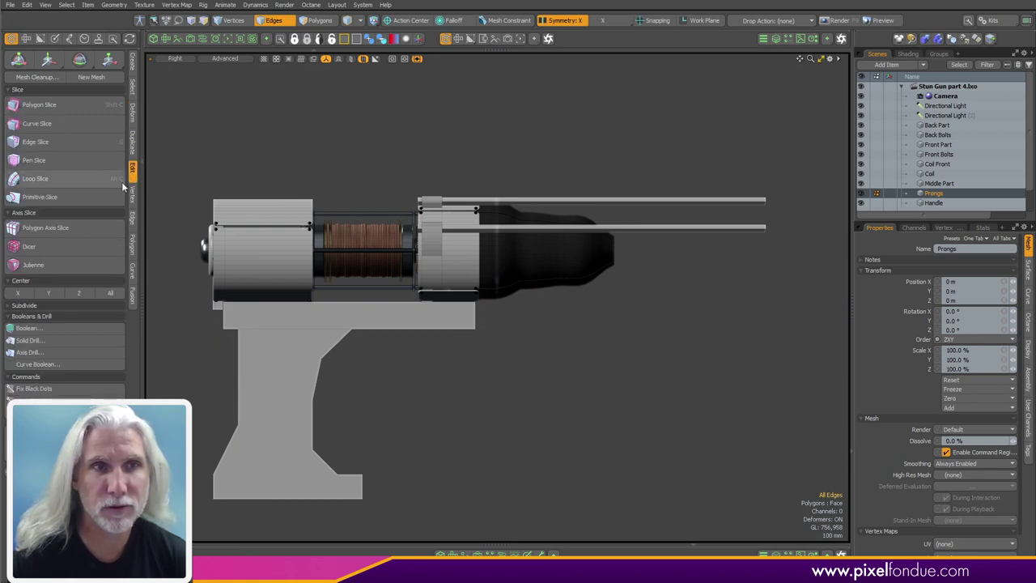
pyautogui.click(57, 105)
pyautogui.keyDown('alt'); pyautogui.keyDown('shift'); pyautogui.moveTo(569, 222); pyautogui.dragTo(538, 224); pyautogui.keyUp('shift'); pyautogui.keyUp('alt')
pyautogui.moveTo(493, 154); pyautogui.dragTo(492, 187)
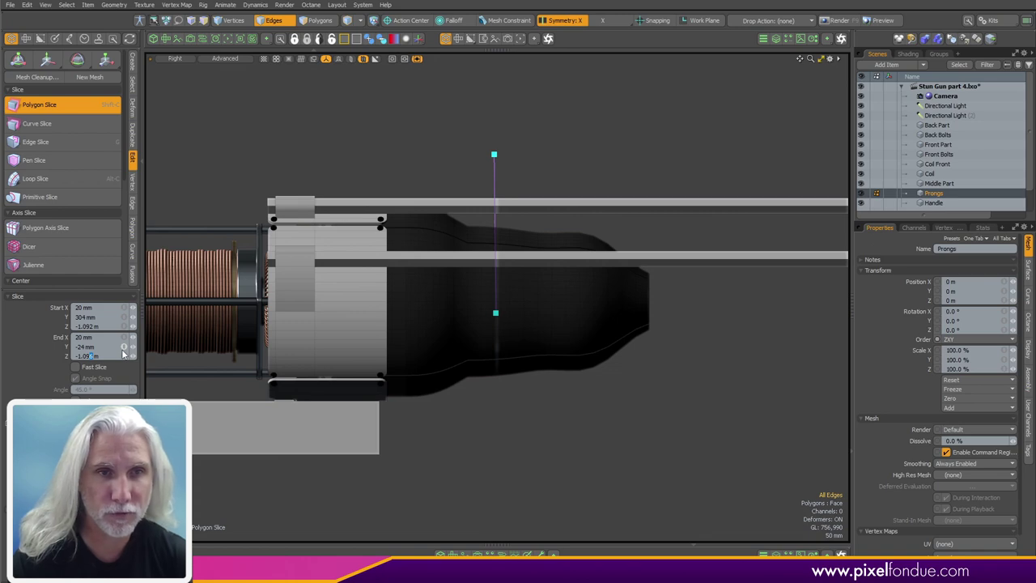
pyautogui.keyDown('ctrl'); pyautogui.keyDown('alt'); pyautogui.moveTo(654, 348); pyautogui.dragTo(483, 277); pyautogui.keyUp('alt'); pyautogui.keyUp('ctrl')
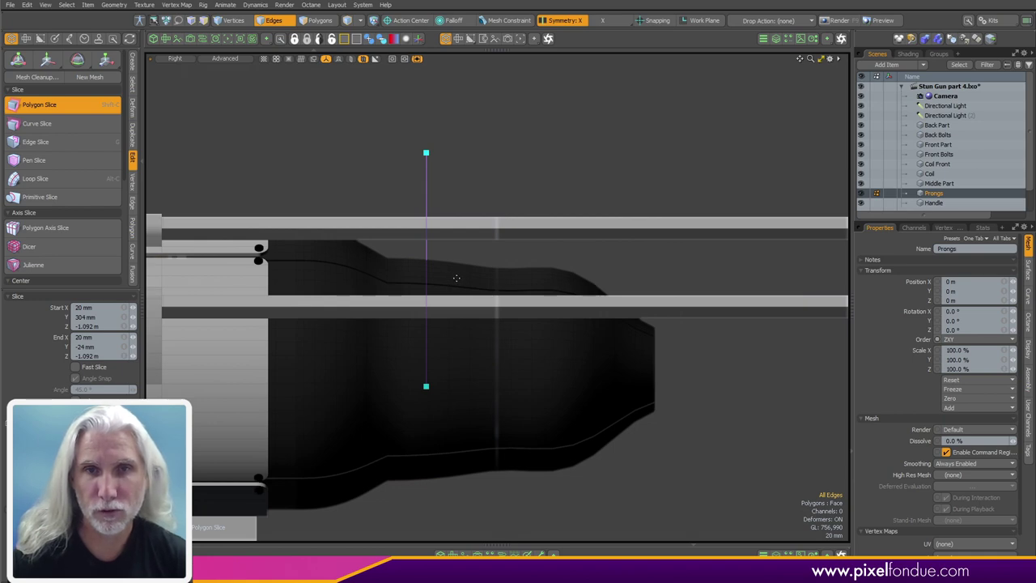
# Step: Isolate the prongs in wireframe and slice them vertically a second time at Z -1.179 m
pyautogui.hotkey('ctrl', '3')
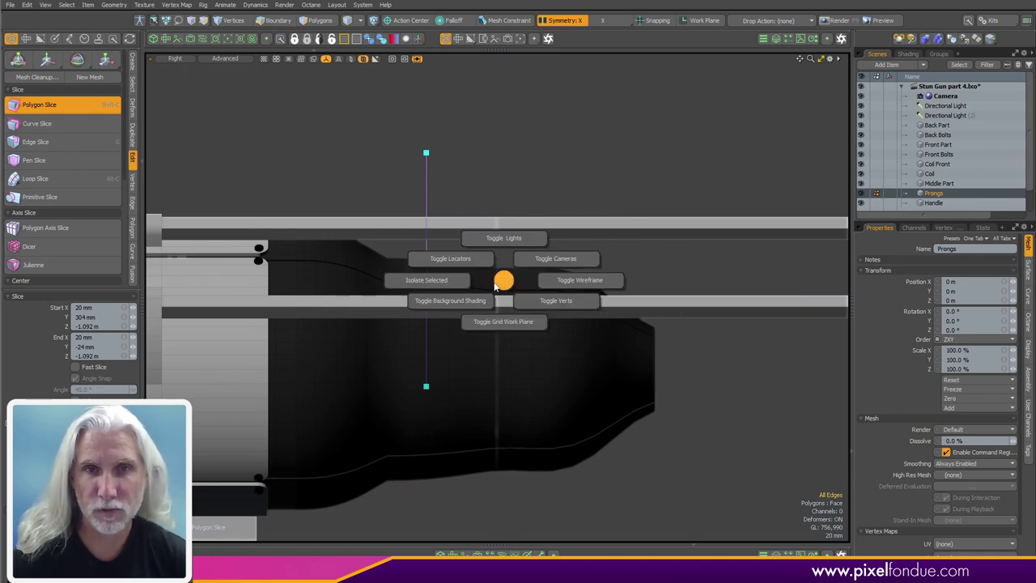
pyautogui.click(427, 283)
pyautogui.hotkey('ctrl', '2')
pyautogui.click(474, 263)
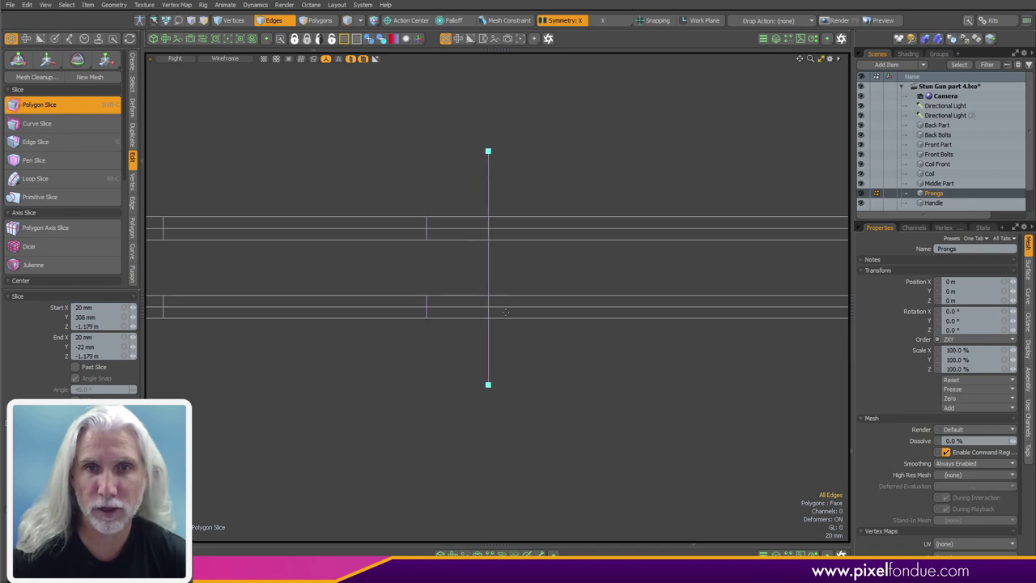
pyautogui.press('space')
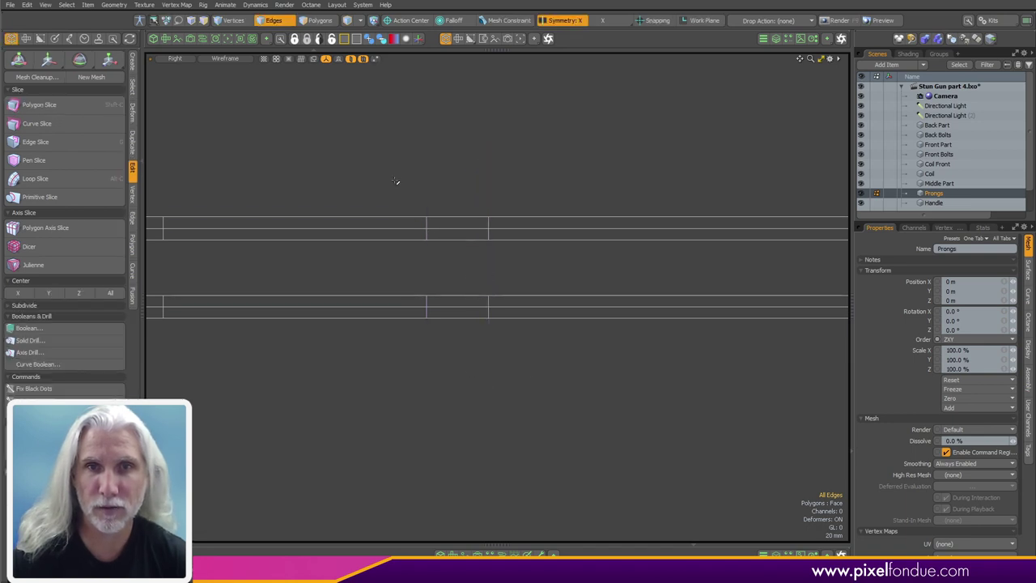
pyautogui.moveTo(395, 181); pyautogui.dragTo(435, 349, button='right')
pyautogui.keyDown('shift'); pyautogui.moveTo(453, 186); pyautogui.dragTo(495, 370, button='right'); pyautogui.keyUp('shift')
pyautogui.keyDown('ctrl'); pyautogui.keyDown('alt'); pyautogui.moveTo(521, 363); pyautogui.dragTo(465, 362); pyautogui.keyUp('alt'); pyautogui.keyUp('ctrl')
pyautogui.keyDown('alt'); pyautogui.keyDown('shift'); pyautogui.moveTo(466, 362); pyautogui.dragTo(375, 348); pyautogui.keyUp('shift'); pyautogui.keyUp('alt')
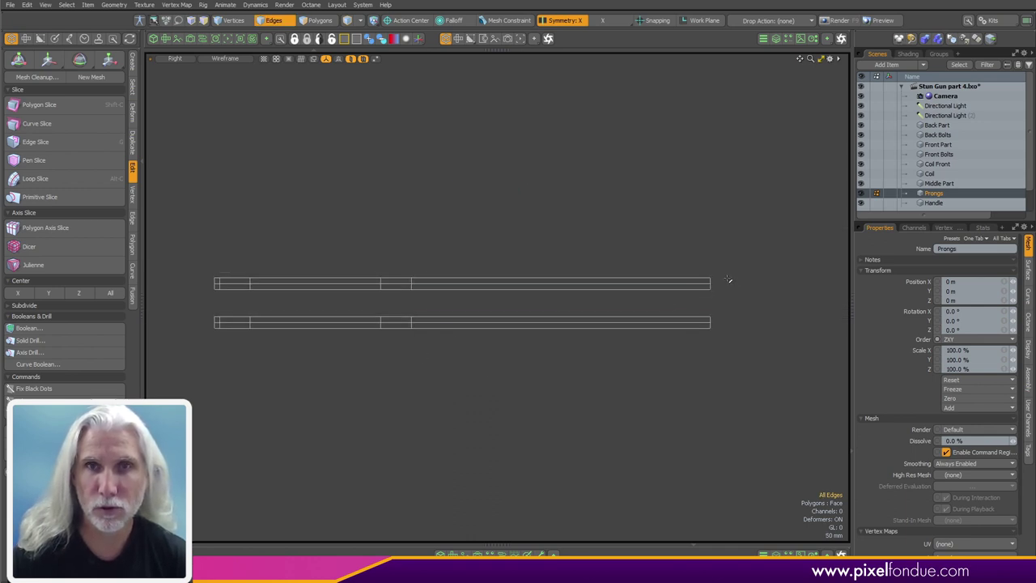
# Step: Select the prong sections in front of the second slice and show them shaded in the Perspective view
pyautogui.moveTo(773, 235)
pyautogui.mouseDown(button='right')
pyautogui.moveTo(377, 416)
pyautogui.moveTo(390, 402)
pyautogui.mouseUp(button='right')
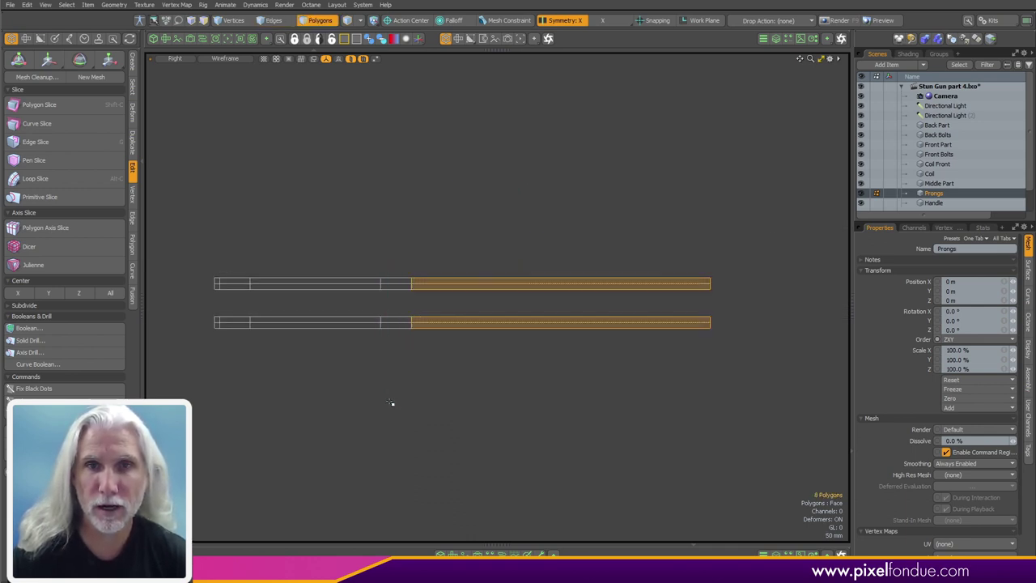
pyautogui.keyDown('alt'); pyautogui.moveTo(550, 305); pyautogui.dragTo(380, 372); pyautogui.keyUp('alt')
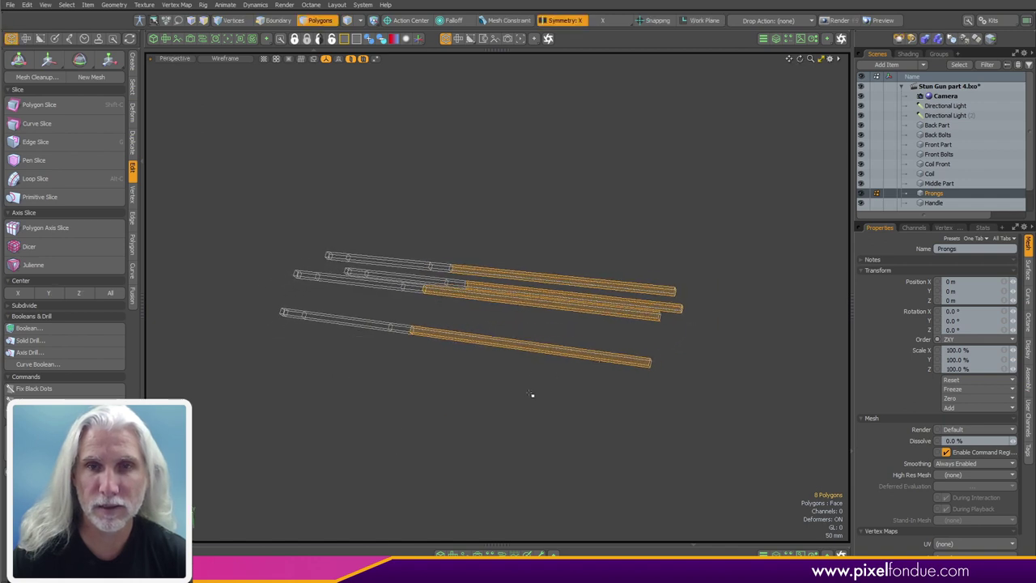
pyautogui.press('KP_5')
pyautogui.keyDown('alt'); pyautogui.moveTo(529, 399); pyautogui.dragTo(507, 400); pyautogui.keyUp('alt')
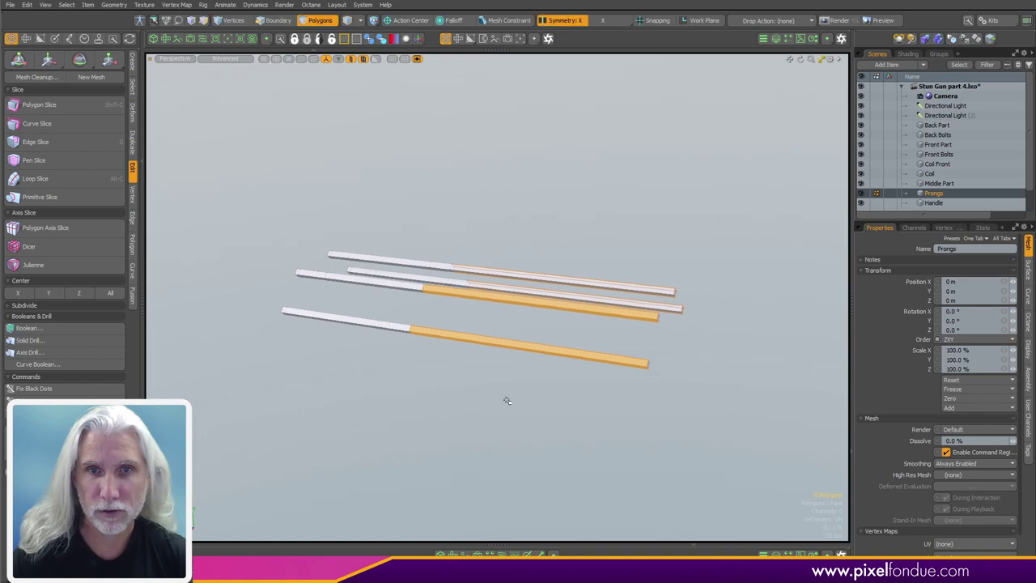
# Step: Bring the rest of the gun back into view and try selecting the vertices along the prongs' front sections
pyautogui.press('/')
pyautogui.moveTo(416, 412)
pyautogui.keyDown('alt'); pyautogui.mouseDown()
pyautogui.moveTo(445, 418)
pyautogui.moveTo(404, 391)
pyautogui.moveTo(437, 335)
pyautogui.moveTo(708, 287)
pyautogui.moveTo(733, 256)
pyautogui.mouseUp(); pyautogui.keyUp('alt')
pyautogui.press('1')
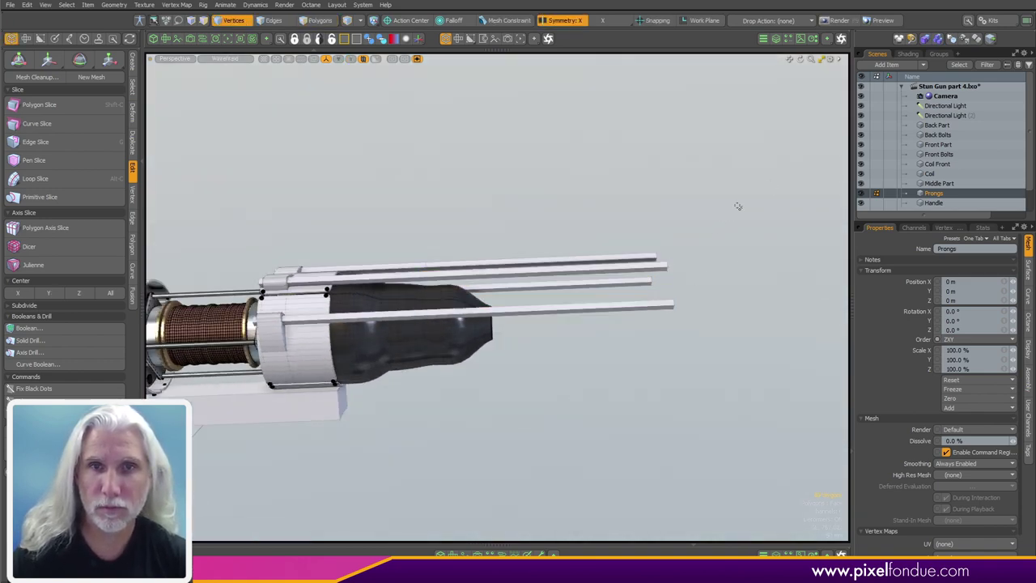
pyautogui.moveTo(740, 207); pyautogui.dragTo(406, 415, button='middle')
pyautogui.click(576, 387)
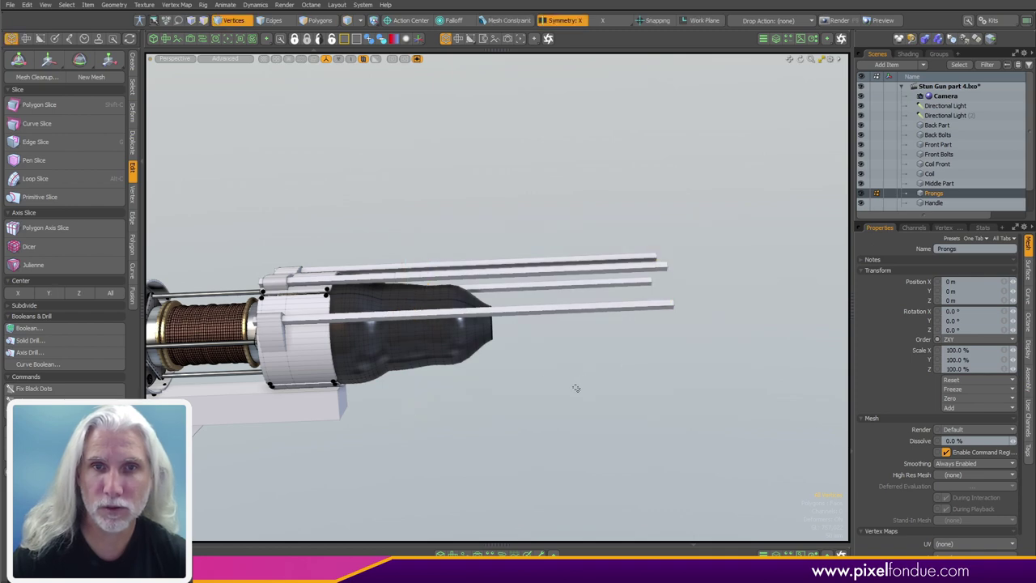
# Step: Select the polygons of the four prongs' front sections and begin moving them inward to about X -10.85 mm and Y -12.7 mm
pyautogui.press('3')
pyautogui.moveTo(834, 183); pyautogui.dragTo(403, 442, button='middle')
pyautogui.keyDown('alt'); pyautogui.moveTo(599, 403); pyautogui.dragTo(305, 238); pyautogui.keyUp('alt')
pyautogui.keyDown('alt'); pyautogui.moveTo(446, 381); pyautogui.dragTo(466, 267); pyautogui.keyUp('alt')
pyautogui.press('w')
pyautogui.moveTo(389, 219); pyautogui.dragTo(389, 220)
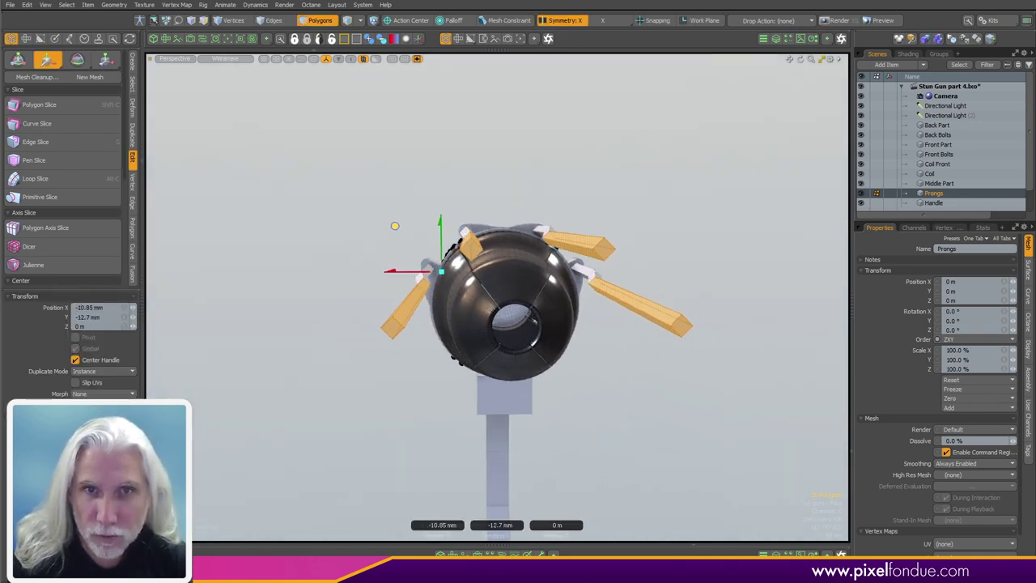
# Step: In the Back view, move the prongs' front sections further inward to about X -22.85 mm and Y -23.7 mm
pyautogui.hotkey('ctrl', 'space')
pyautogui.click(482, 277)
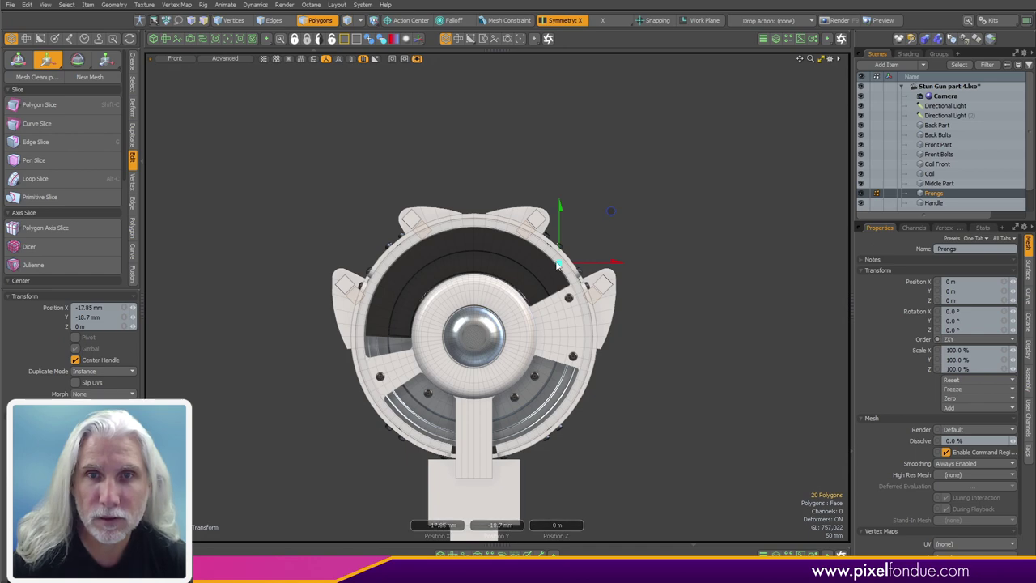
pyautogui.hotkey('ctrl', 'space')
pyautogui.click(349, 466)
pyautogui.moveTo(383, 213); pyautogui.dragTo(385, 212)
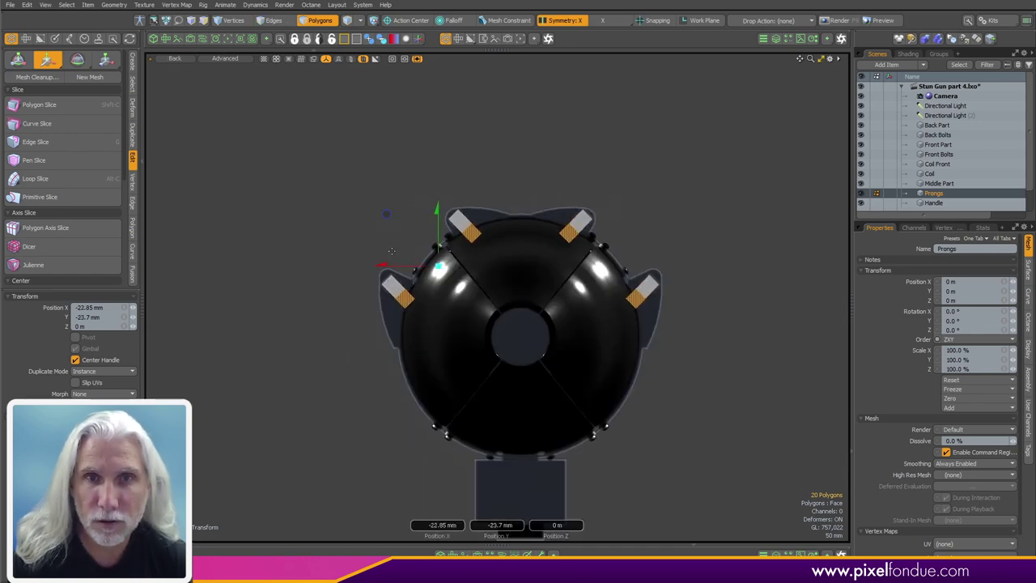
pyautogui.hotkey('ctrl', 'space')
pyautogui.click(486, 314)
pyautogui.keyDown('alt'); pyautogui.moveTo(505, 309); pyautogui.dragTo(615, 464); pyautogui.keyUp('alt')
pyautogui.press('space')
pyautogui.click(617, 378)
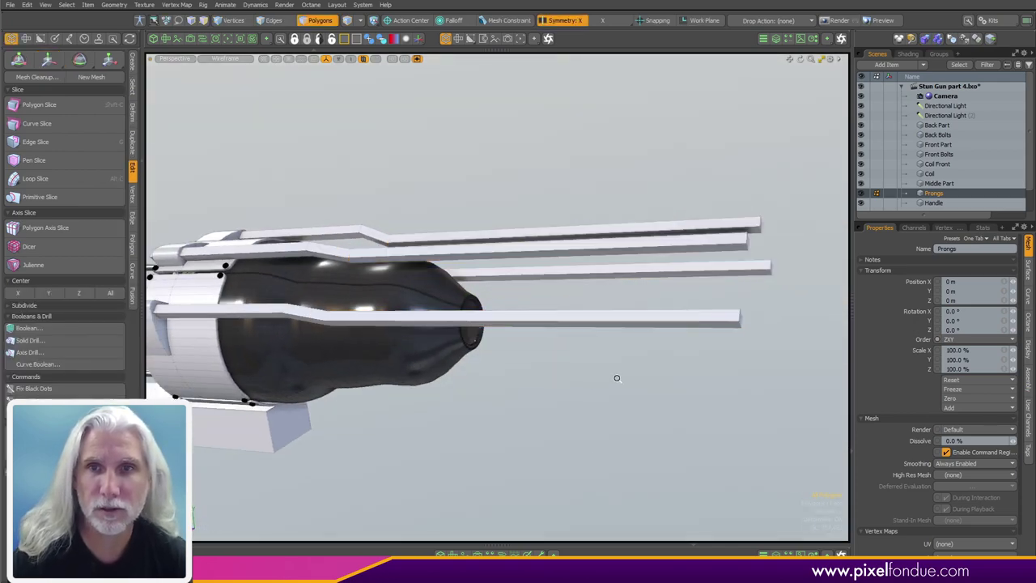
# Step: Select the lengthwise edges along all four prongs, including their bends
pyautogui.scroll(-5, 617, 378)
pyautogui.scroll(5, 483, 326)
pyautogui.keyDown('alt'); pyautogui.moveTo(363, 352); pyautogui.dragTo(573, 409); pyautogui.keyUp('alt')
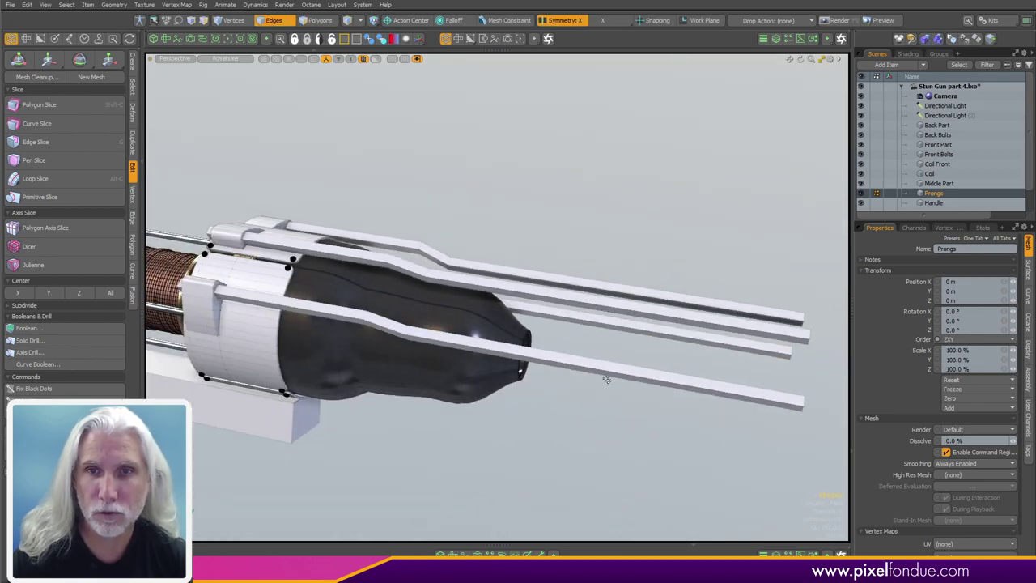
pyautogui.keyDown('alt'); pyautogui.moveTo(647, 282); pyautogui.dragTo(542, 314); pyautogui.keyUp('alt')
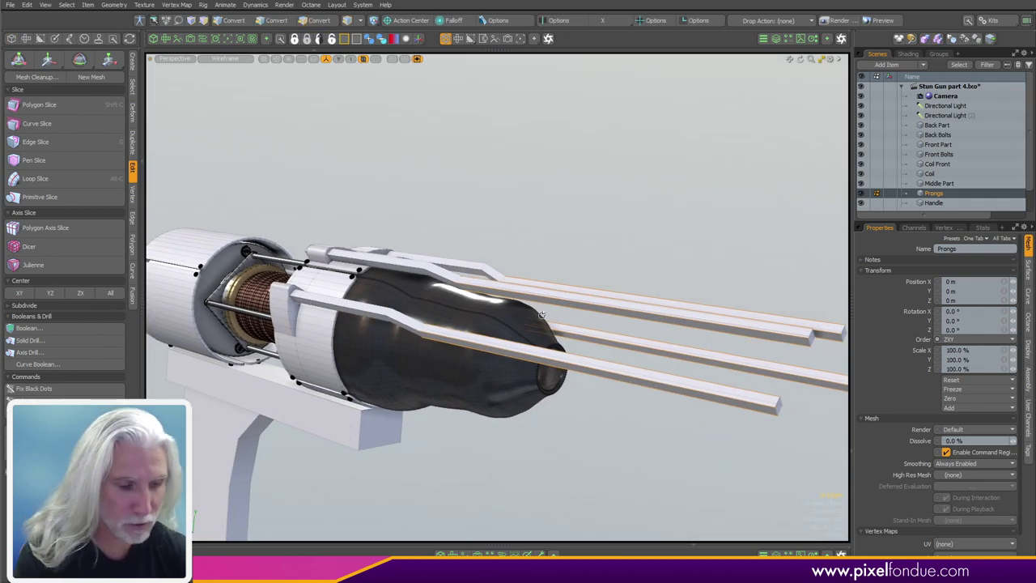
pyautogui.keyDown('alt'); pyautogui.keyDown('shift'); pyautogui.moveTo(626, 370); pyautogui.dragTo(588, 370); pyautogui.keyUp('shift'); pyautogui.keyUp('alt')
pyautogui.keyDown('alt'); pyautogui.moveTo(588, 369); pyautogui.dragTo(777, 364); pyautogui.keyUp('alt')
pyautogui.keyDown('alt'); pyautogui.keyDown('shift'); pyautogui.moveTo(523, 360); pyautogui.dragTo(586, 380); pyautogui.keyUp('shift'); pyautogui.keyUp('alt')
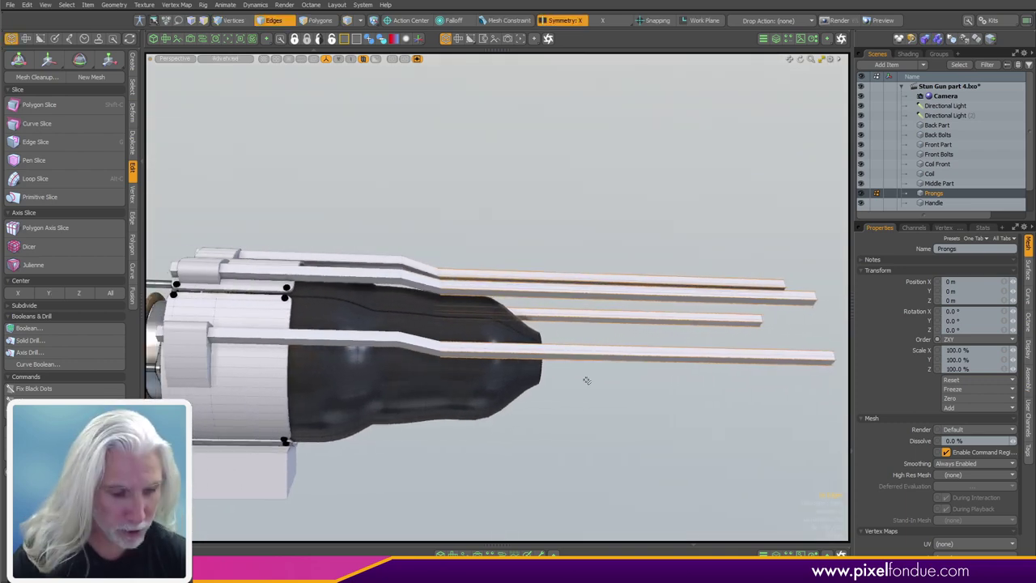
pyautogui.keyDown('alt'); pyautogui.keyDown('shift'); pyautogui.moveTo(497, 403); pyautogui.dragTo(374, 392); pyautogui.keyUp('shift'); pyautogui.keyUp('alt')
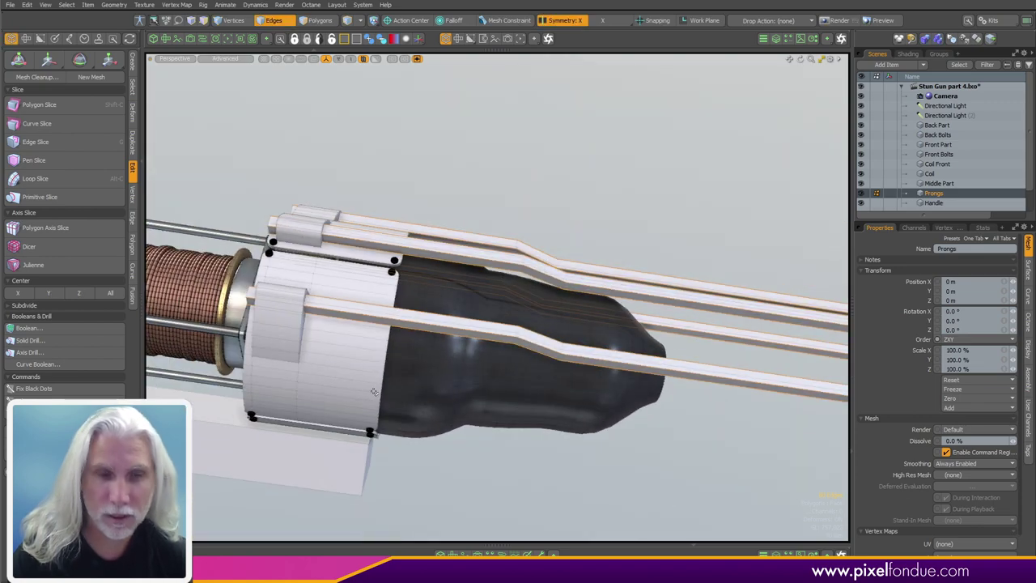
# Step: Bevel the prongs' long edges by about 2.57 mm with Round Level 4
pyautogui.press('b')
pyautogui.keyDown('ctrl'); pyautogui.keyDown('alt'); pyautogui.moveTo(341, 310); pyautogui.dragTo(372, 280); pyautogui.keyUp('alt'); pyautogui.keyUp('ctrl')
pyautogui.keyDown('ctrl'); pyautogui.keyDown('alt'); pyautogui.moveTo(478, 250); pyautogui.dragTo(433, 253); pyautogui.keyUp('alt'); pyautogui.keyUp('ctrl')
pyautogui.keyDown('alt'); pyautogui.keyDown('shift'); pyautogui.moveTo(493, 275); pyautogui.dragTo(687, 287); pyautogui.keyUp('shift'); pyautogui.keyUp('alt')
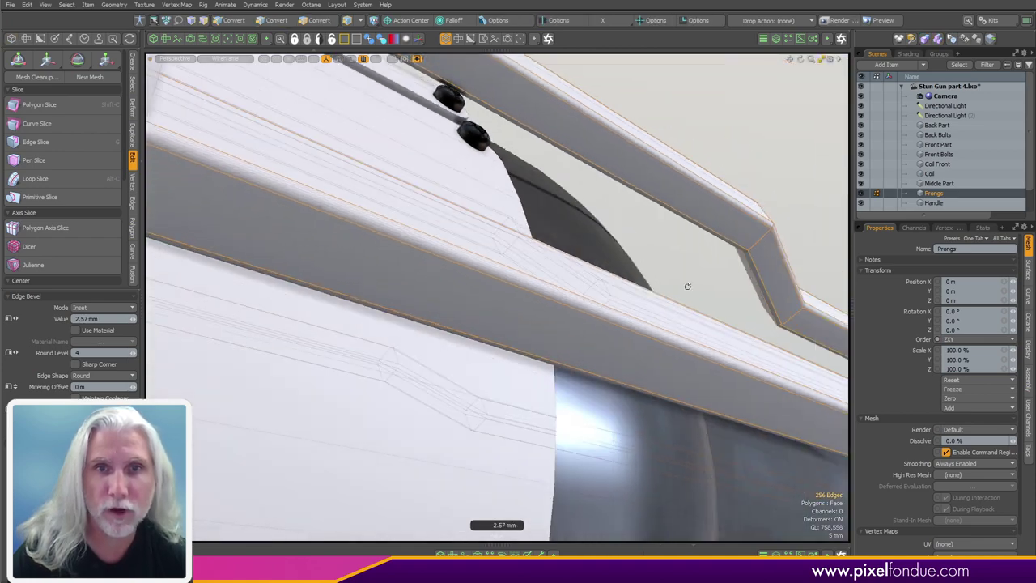
pyautogui.keyDown('alt'); pyautogui.keyDown('shift'); pyautogui.moveTo(315, 285); pyautogui.dragTo(647, 308); pyautogui.keyUp('shift'); pyautogui.keyUp('alt')
pyautogui.keyDown('ctrl'); pyautogui.keyDown('alt'); pyautogui.moveTo(459, 260); pyautogui.dragTo(340, 264); pyautogui.keyUp('alt'); pyautogui.keyUp('ctrl')
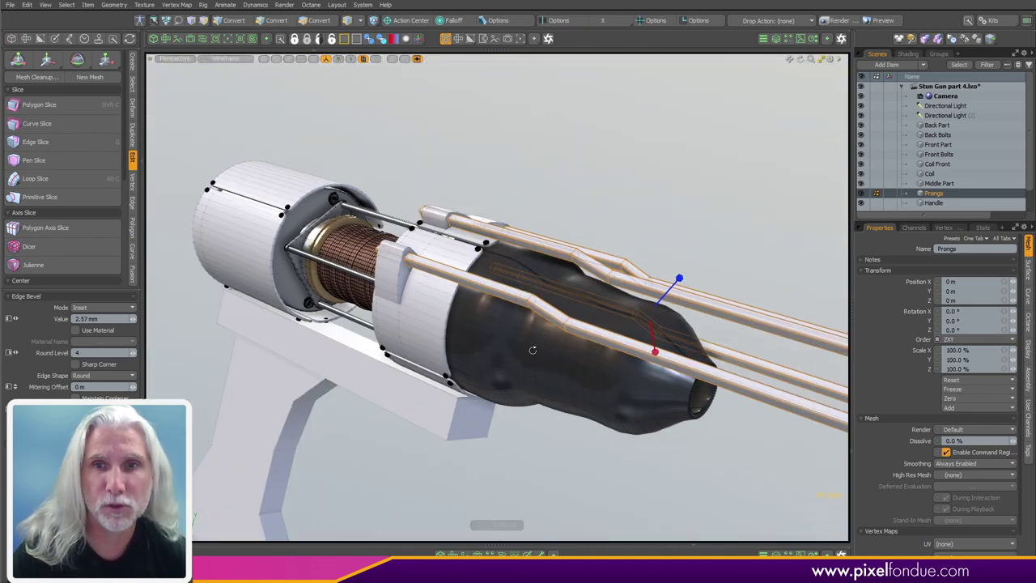
pyautogui.keyDown('alt'); pyautogui.moveTo(532, 351); pyautogui.dragTo(466, 307); pyautogui.keyUp('alt')
pyautogui.keyDown('alt'); pyautogui.keyDown('shift'); pyautogui.moveTo(568, 296); pyautogui.dragTo(580, 346); pyautogui.keyUp('shift'); pyautogui.keyUp('alt')
pyautogui.press('space')
pyautogui.click(714, 421)
# Step: Select the end polygons of all four prongs and bevel them outward with a 22 mm shift
pyautogui.press('3')
pyautogui.moveTo(706, 176); pyautogui.dragTo(483, 392, button='middle')
pyautogui.keyDown('alt'); pyautogui.moveTo(640, 332); pyautogui.dragTo(501, 283); pyautogui.keyUp('alt')
pyautogui.keyDown('alt'); pyautogui.moveTo(501, 283); pyautogui.dragTo(532, 276); pyautogui.keyUp('alt')
pyautogui.press('b')
pyautogui.click(525, 320)
pyautogui.moveTo(703, 287); pyautogui.dragTo(726, 291)
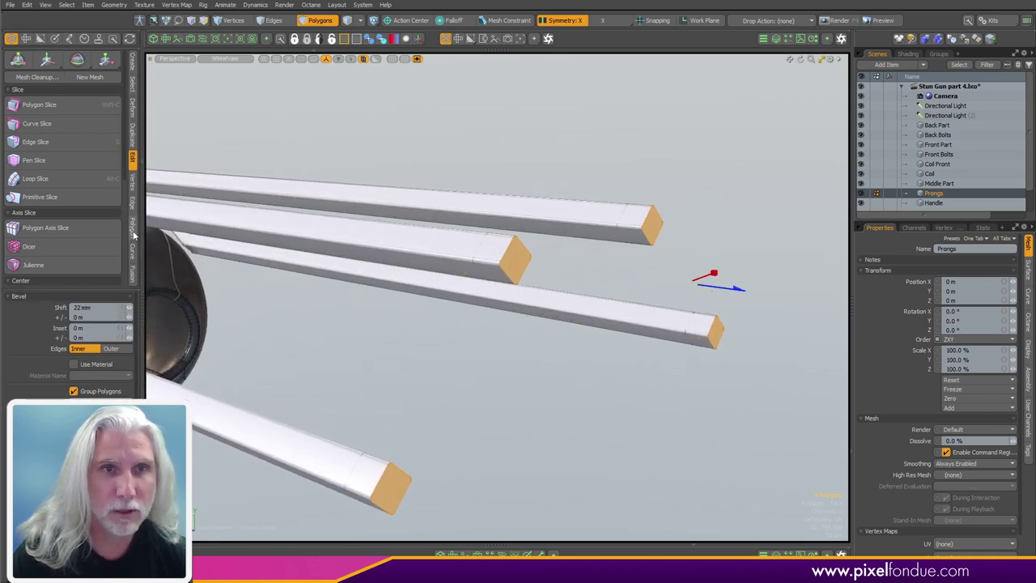
# Step: Round the prongs' end polygons into circles with the Radial Align tool
pyautogui.click(134, 112)
pyautogui.scroll(-5, 126, 219)
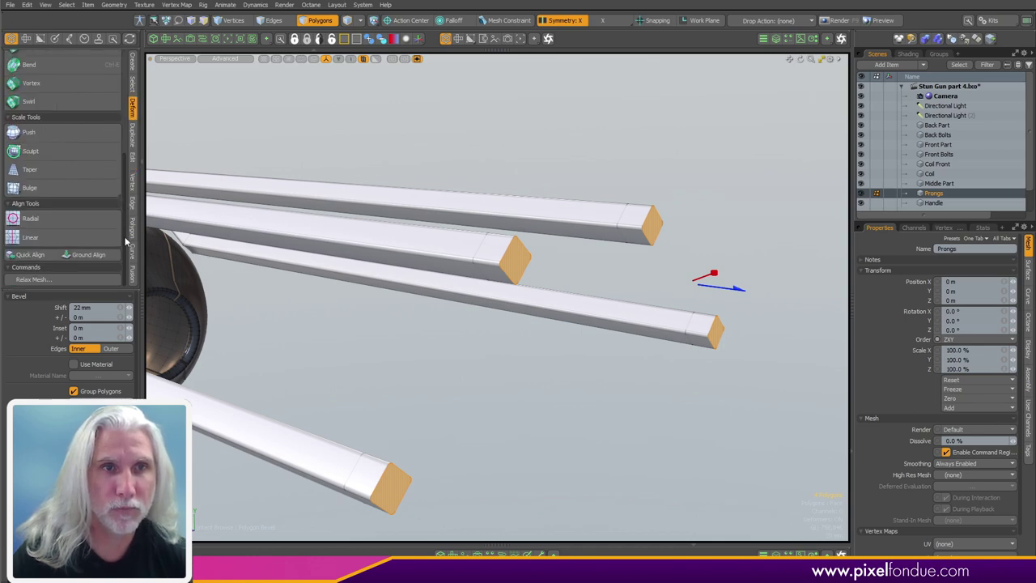
pyautogui.click(63, 219)
pyautogui.click(458, 369)
# Step: Bevel the circular ends forward into cylinders, and bevel again with about 63.7 mm shift and 12.3 mm inset to form tapered tips
pyautogui.keyDown('alt'); pyautogui.moveTo(510, 375); pyautogui.dragTo(534, 329); pyautogui.keyUp('alt')
pyautogui.press('b')
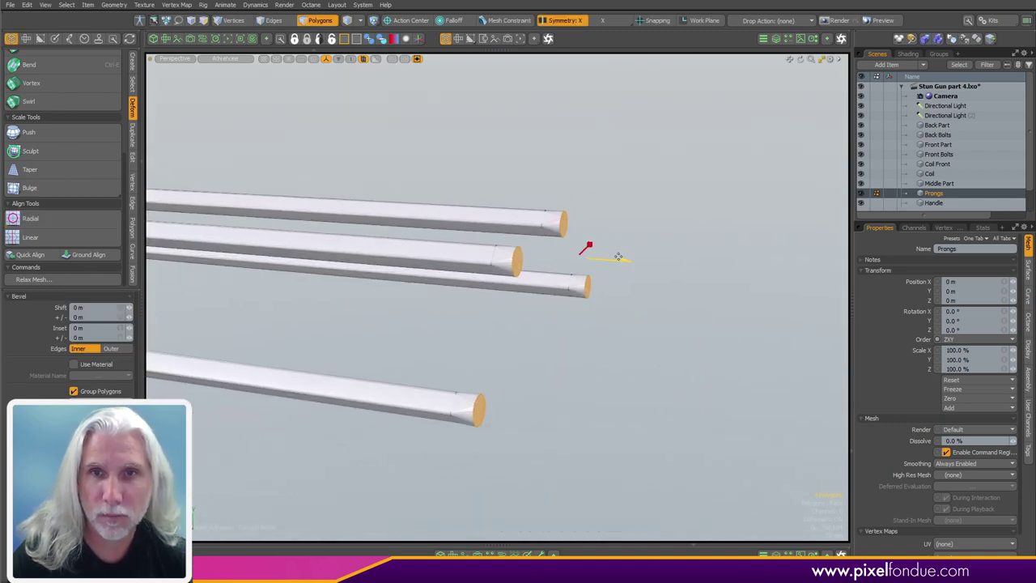
pyautogui.moveTo(625, 261); pyautogui.dragTo(773, 280)
pyautogui.keyDown('alt'); pyautogui.moveTo(777, 335); pyautogui.dragTo(720, 333); pyautogui.keyUp('alt')
pyautogui.keyDown('ctrl'); pyautogui.keyDown('alt'); pyautogui.moveTo(466, 288); pyautogui.dragTo(509, 288); pyautogui.keyUp('alt'); pyautogui.keyUp('ctrl')
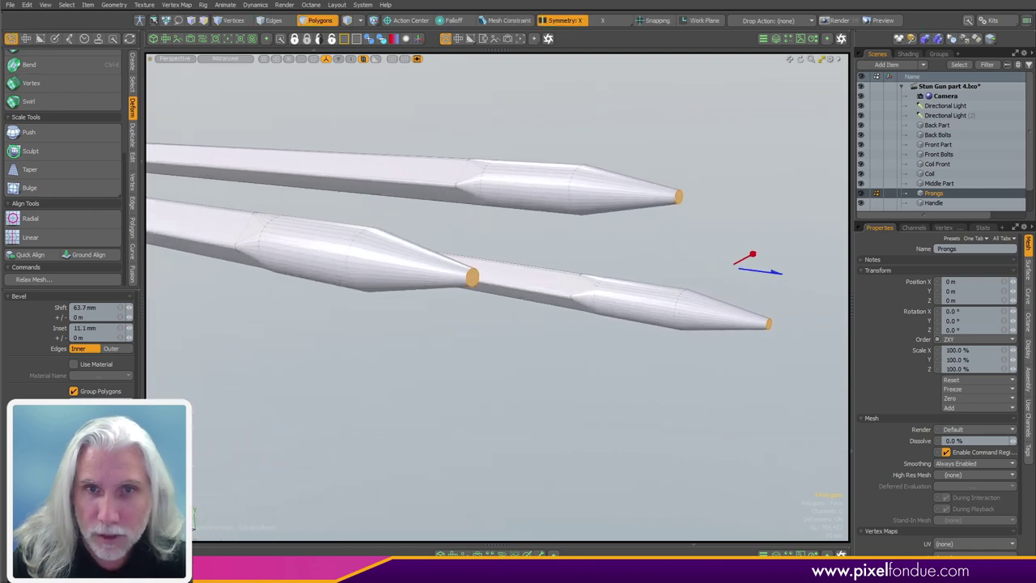
pyautogui.moveTo(752, 255); pyautogui.dragTo(761, 254)
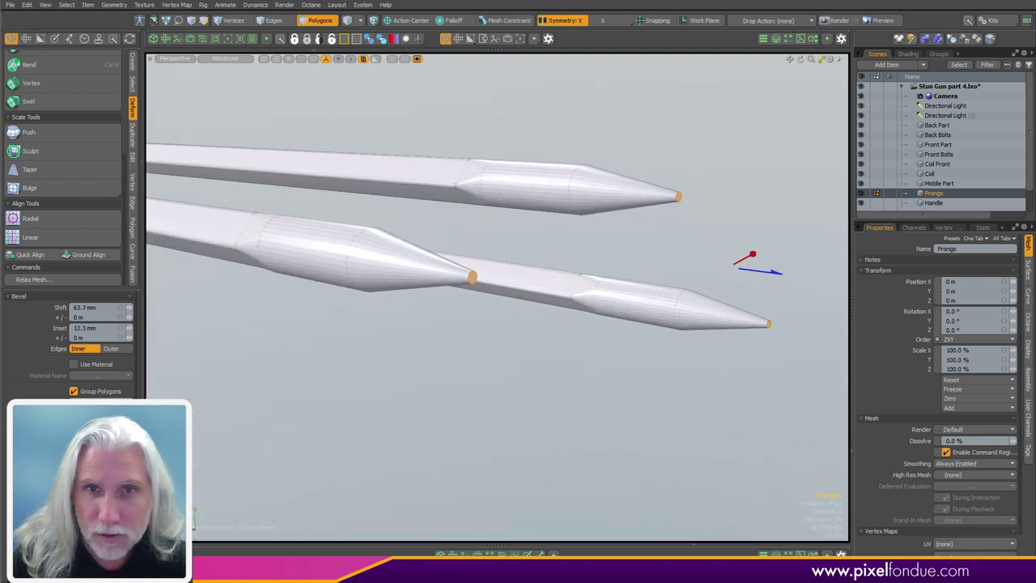
# Step: Select the boundary edges of the prong tips' end faces and bevel them by about 1.7 mm with Round Level 3
pyautogui.click(276, 20)
pyautogui.scroll(5, 493, 275)
pyautogui.scroll(-3, 518, 294)
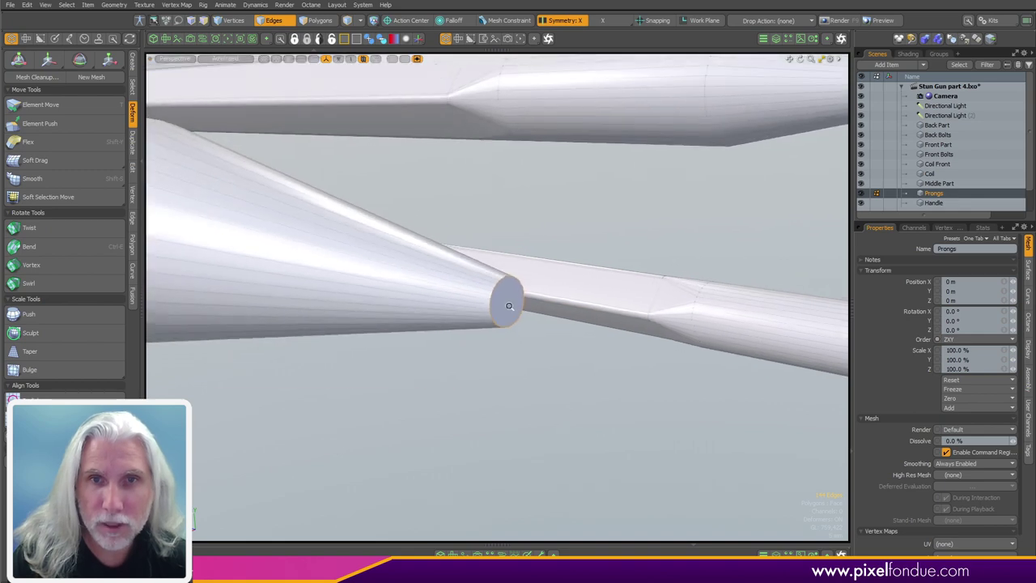
pyautogui.press('b')
pyautogui.scroll(1, 492, 353)
pyautogui.moveTo(491, 353); pyautogui.dragTo(567, 355)
pyautogui.scroll(-5, 499, 362)
pyautogui.scroll(8, 600, 353)
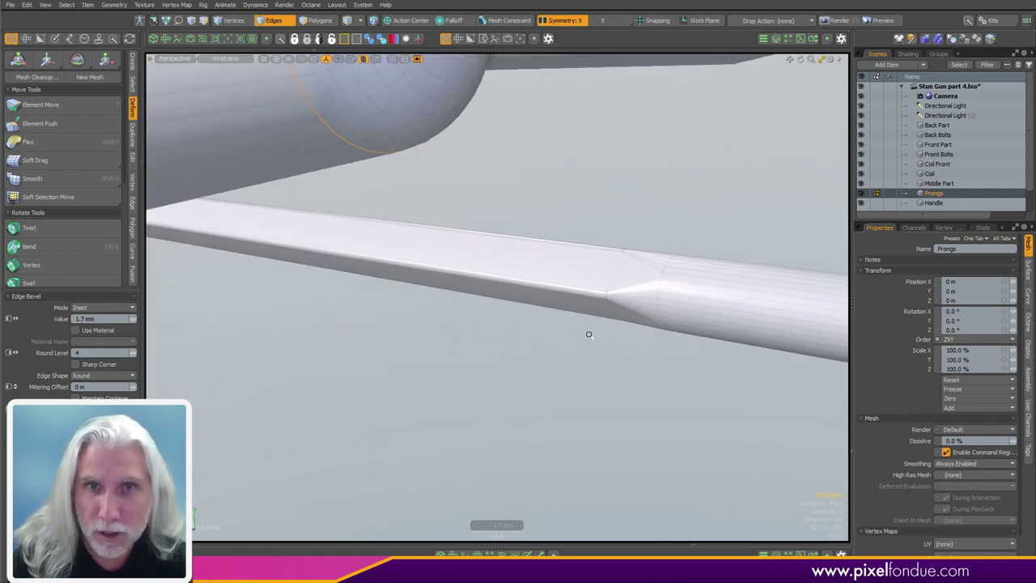
pyautogui.scroll(-2, 588, 335)
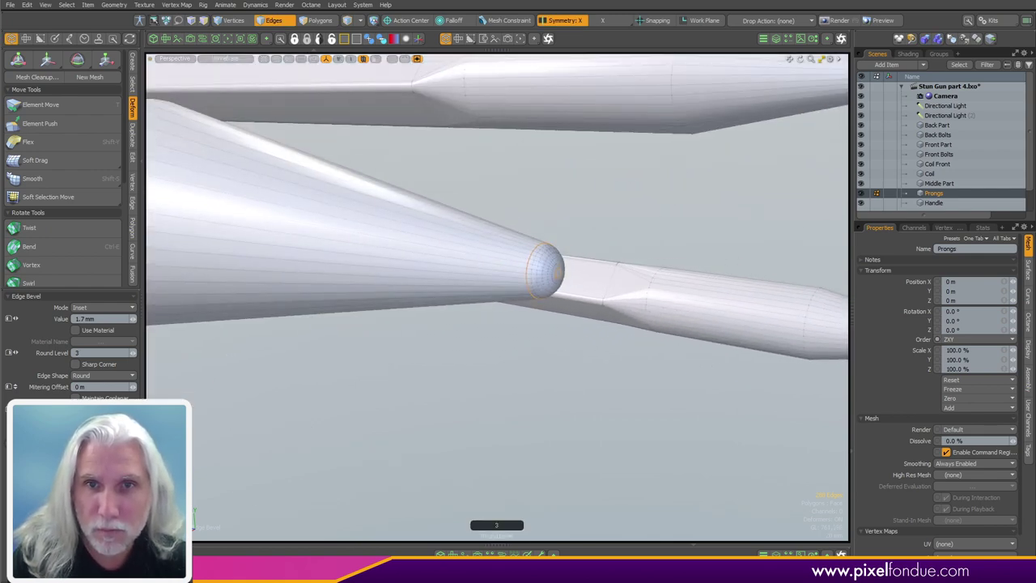
pyautogui.keyDown('alt'); pyautogui.moveTo(522, 348); pyautogui.dragTo(607, 358); pyautogui.keyUp('alt')
pyautogui.scroll(-4, 603, 360)
pyautogui.press('space')
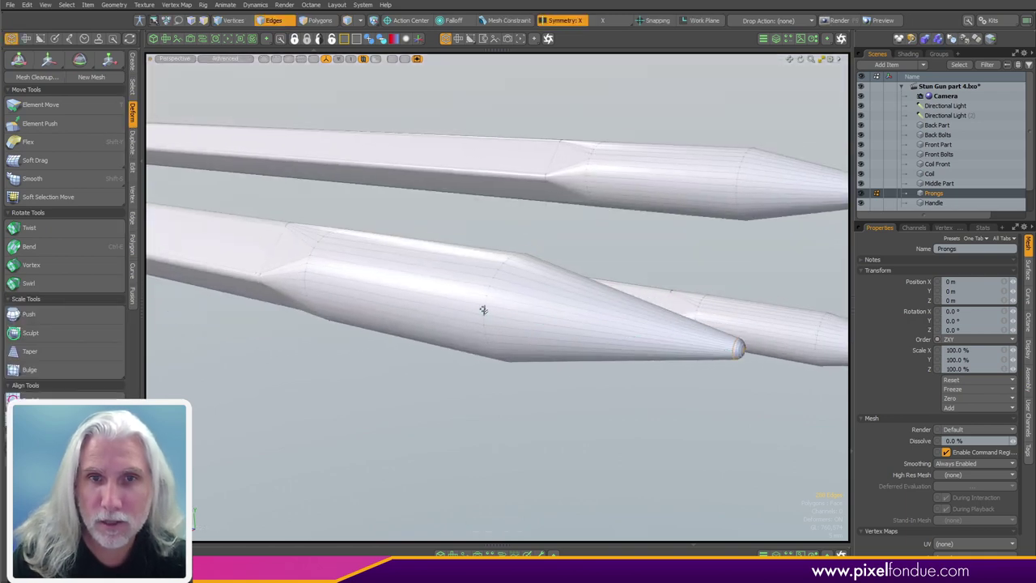
pyautogui.scroll(-5, 483, 313)
pyautogui.scroll(5, 438, 379)
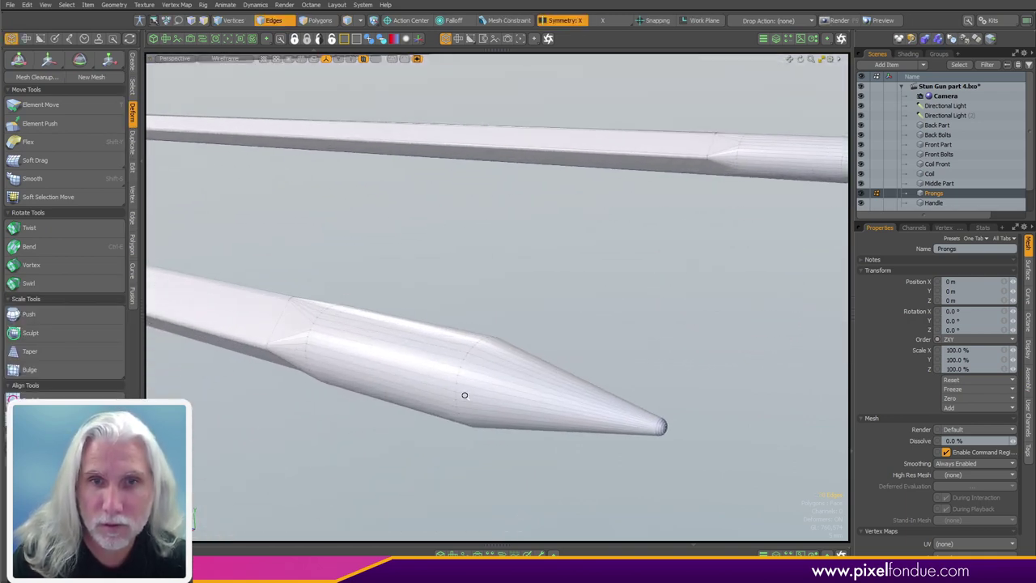
pyautogui.doubleClick(456, 390)
pyautogui.press('b')
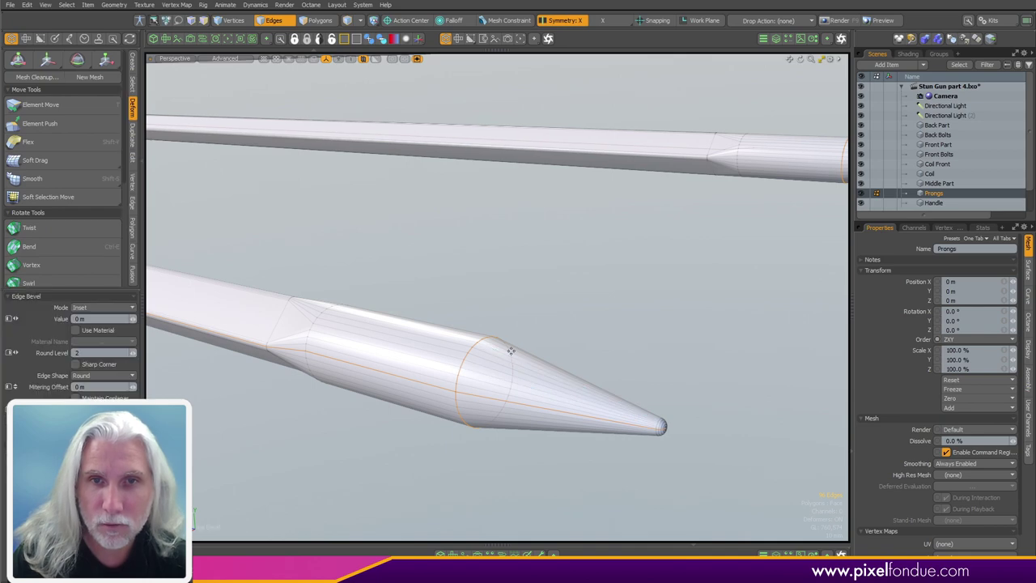
pyautogui.press('1')
pyautogui.scroll(1, 464, 381)
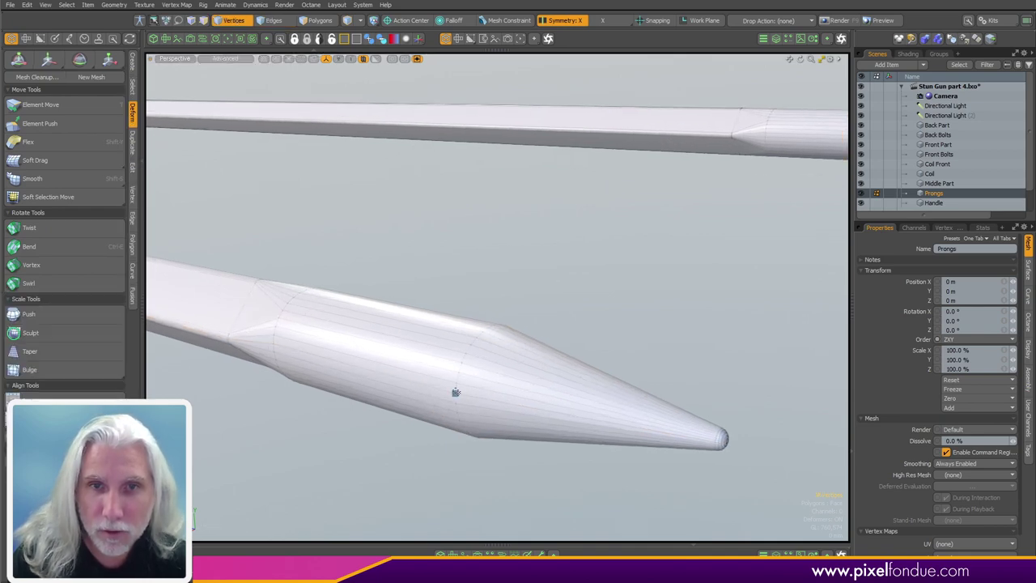
pyautogui.doubleClick(457, 391)
pyautogui.click(562, 336)
pyautogui.press('2')
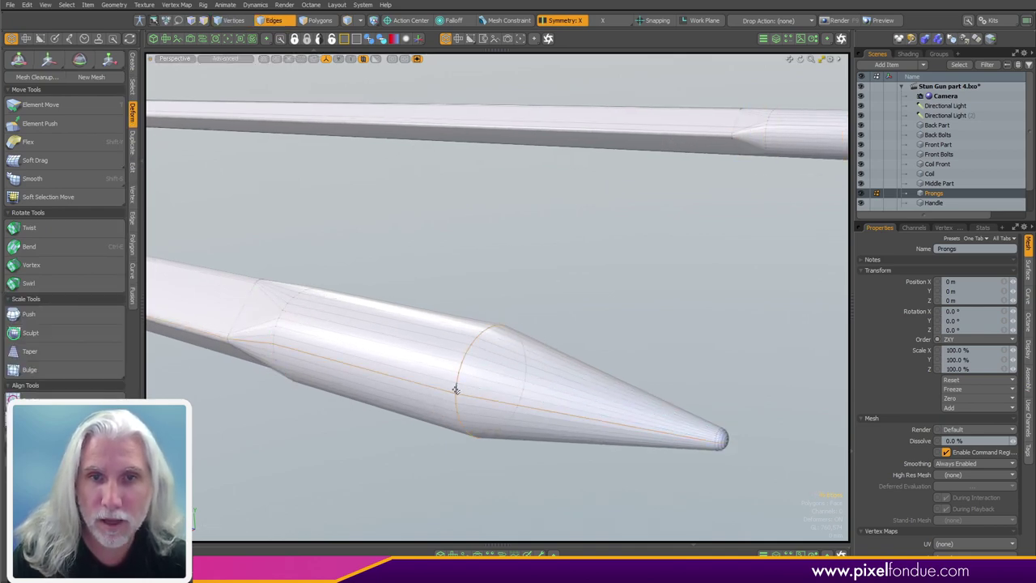
pyautogui.keyDown('alt'); pyautogui.moveTo(462, 378); pyautogui.dragTo(615, 505); pyautogui.keyUp('alt')
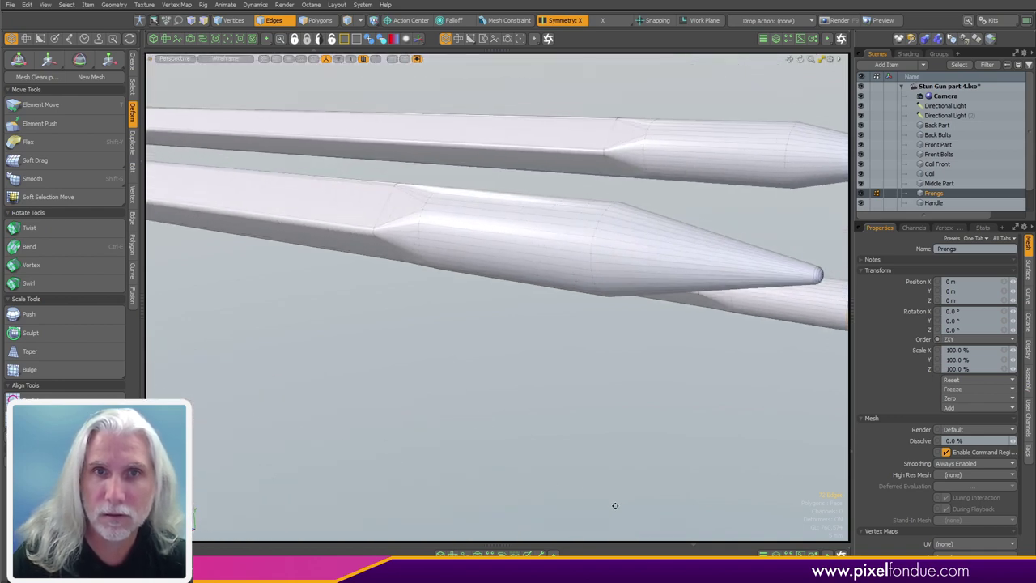
# Step: Select the edge loops where the prong tips start to taper and soften them with a rounded Edge Bevel
pyautogui.scroll(2, 615, 253)
pyautogui.keyDown('ctrl'); pyautogui.keyDown('alt'); pyautogui.moveTo(589, 251); pyautogui.dragTo(631, 273); pyautogui.keyUp('alt'); pyautogui.keyUp('ctrl')
pyautogui.doubleClick(583, 266)
pyautogui.press('b')
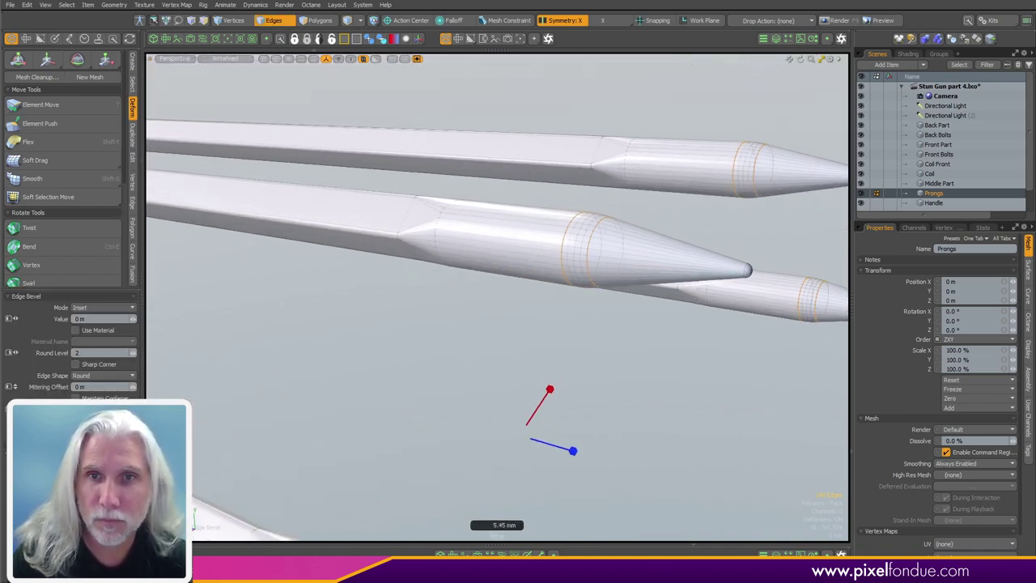
pyautogui.keyDown('alt'); pyautogui.moveTo(819, 364); pyautogui.dragTo(599, 330); pyautogui.keyUp('alt')
pyautogui.press('Escape')
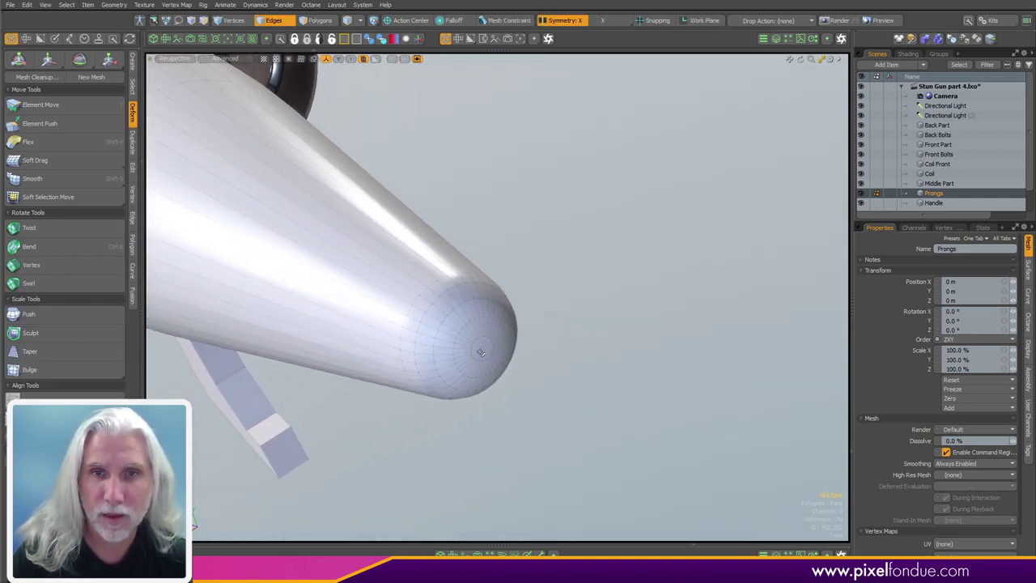
# Step: Select the small end-cap polygons at the very tips of all four prongs and delete them
pyautogui.keyDown('ctrl'); pyautogui.keyDown('alt'); pyautogui.moveTo(492, 348); pyautogui.dragTo(441, 404); pyautogui.keyUp('alt'); pyautogui.keyUp('ctrl')
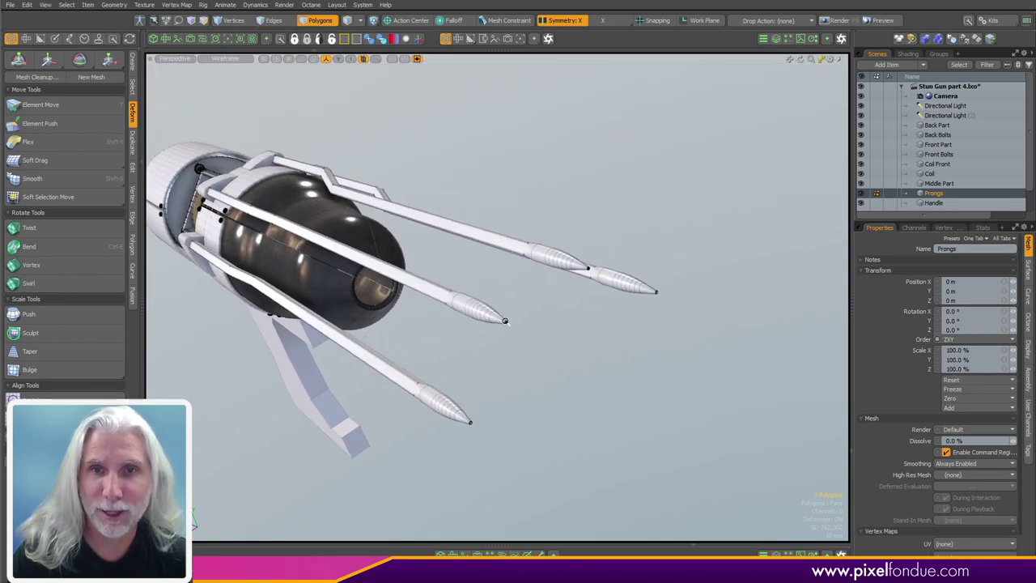
pyautogui.keyDown('ctrl'); pyautogui.keyDown('alt'); pyautogui.moveTo(558, 324); pyautogui.dragTo(681, 316); pyautogui.keyUp('alt'); pyautogui.keyUp('ctrl')
pyautogui.keyDown('shift'); pyautogui.click(460, 331); pyautogui.keyUp('shift')
pyautogui.keyDown('alt'); pyautogui.moveTo(463, 332); pyautogui.dragTo(454, 352); pyautogui.keyUp('alt')
pyautogui.keyDown('alt'); pyautogui.moveTo(453, 352); pyautogui.dragTo(617, 228); pyautogui.keyUp('alt')
pyautogui.keyDown('ctrl'); pyautogui.keyDown('alt'); pyautogui.moveTo(617, 228); pyautogui.dragTo(638, 343); pyautogui.keyUp('alt'); pyautogui.keyUp('ctrl')
pyautogui.keyDown('alt'); pyautogui.moveTo(638, 343); pyautogui.dragTo(658, 374); pyautogui.keyUp('alt')
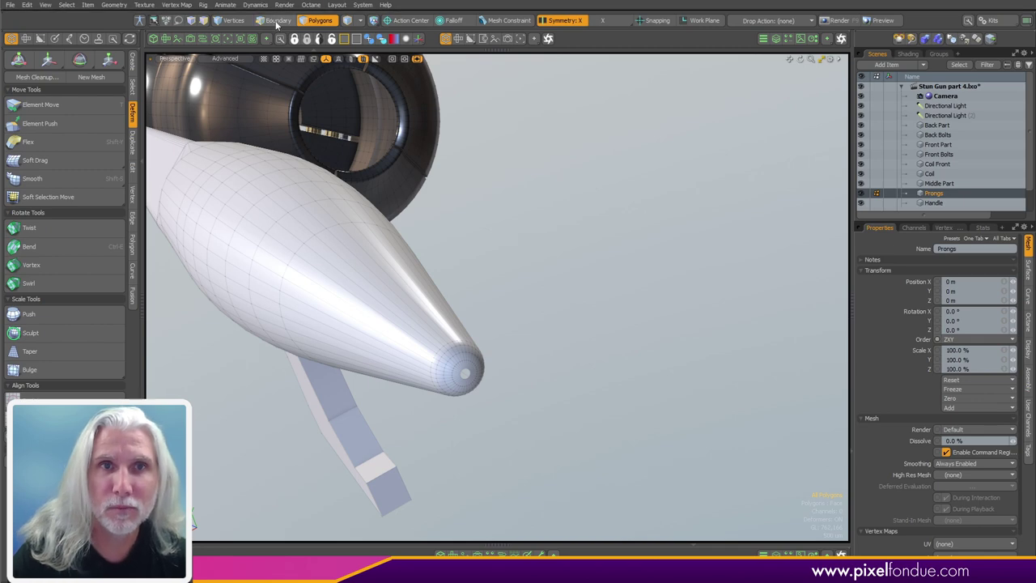
# Step: Select the boundary edges around the open holes at the prong tips and open the Fill Quads options
pyautogui.keyDown('alt'); pyautogui.moveTo(510, 455); pyautogui.dragTo(502, 434); pyautogui.keyUp('alt')
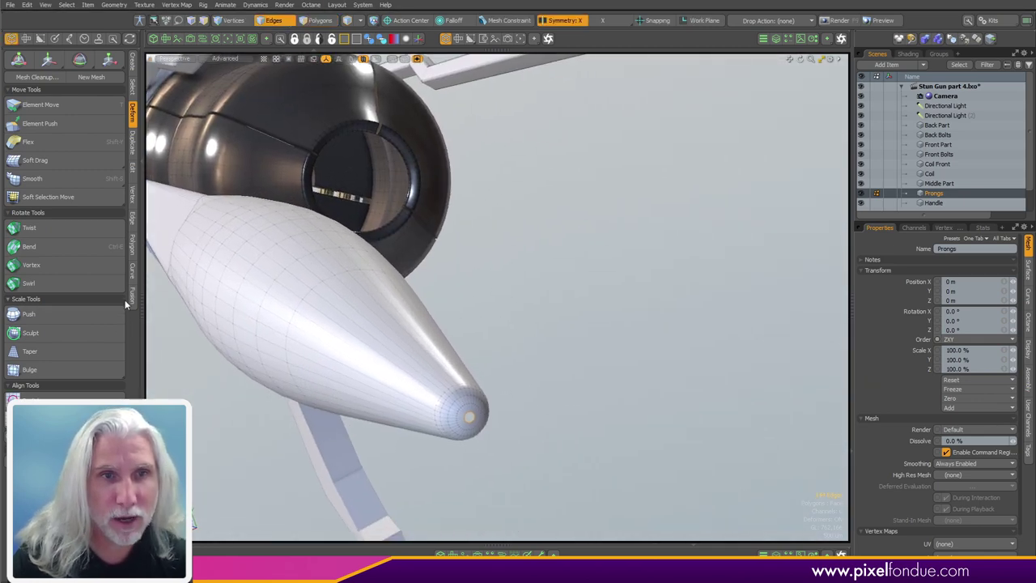
pyautogui.keyDown('ctrl'); pyautogui.keyDown('alt'); pyautogui.moveTo(463, 431); pyautogui.dragTo(584, 445); pyautogui.keyUp('alt'); pyautogui.keyUp('ctrl')
pyautogui.click(133, 218)
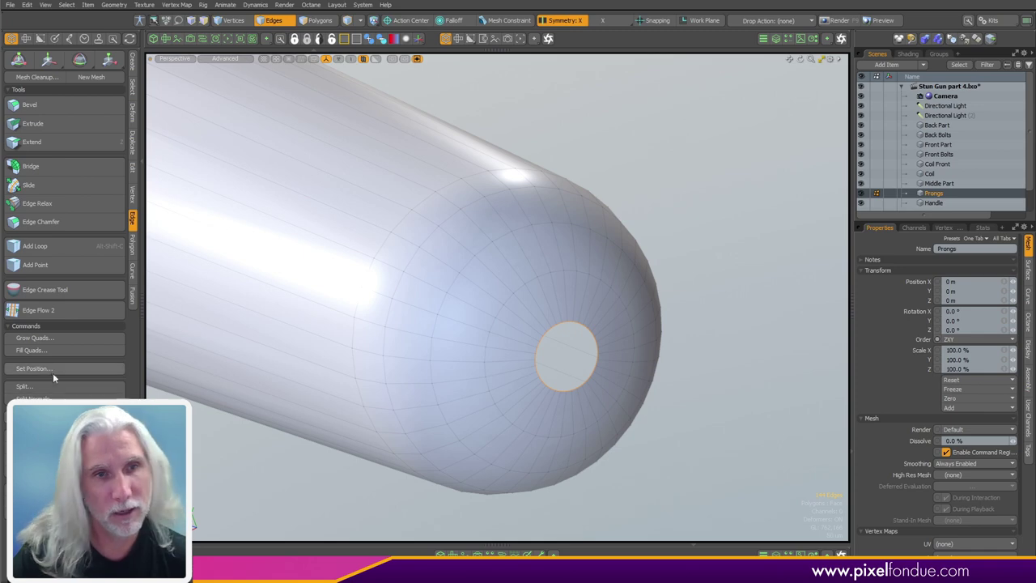
pyautogui.click(50, 350)
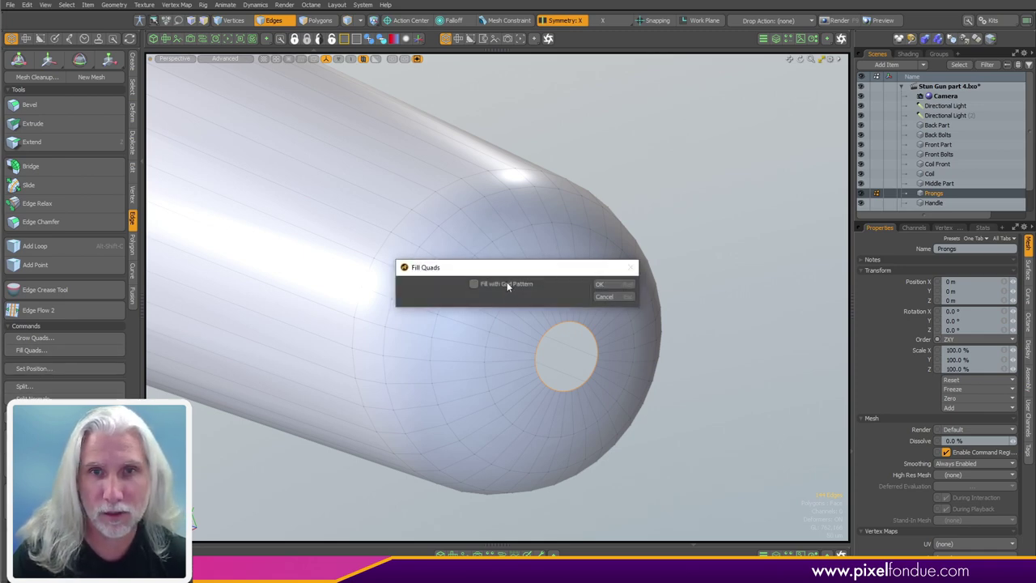
# Step: Try to fill the round hole at the prong's tip with quads
pyautogui.click(608, 284)
pyautogui.hotkey('ctrl', 'z')
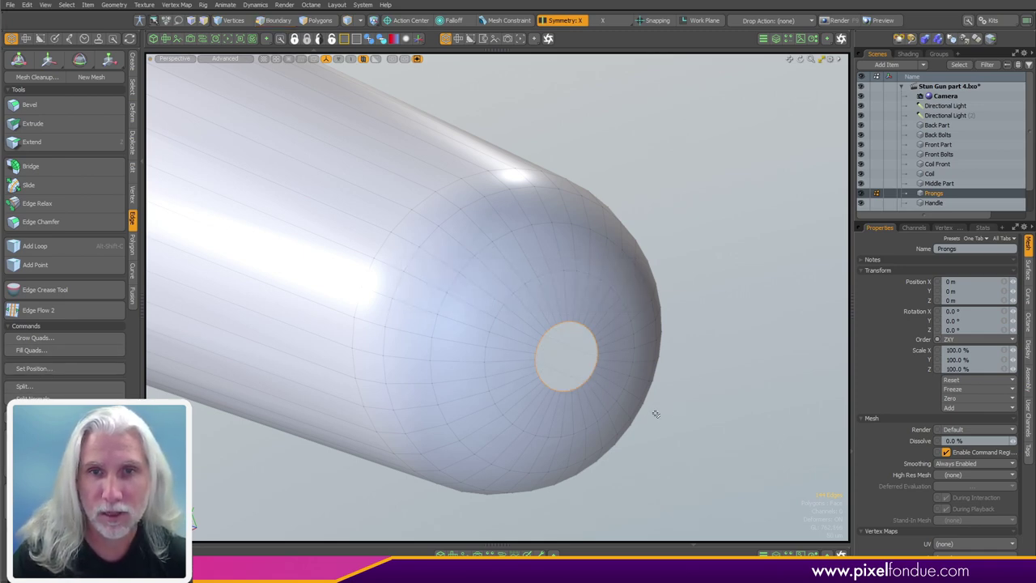
pyautogui.click(84, 353)
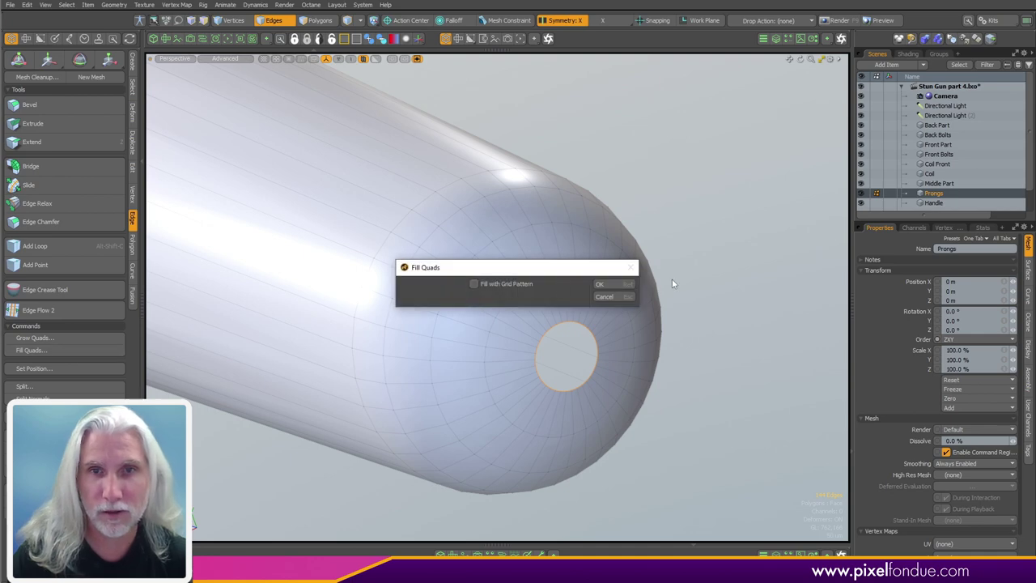
pyautogui.press('Return')
pyautogui.keyDown('alt'); pyautogui.moveTo(697, 307); pyautogui.dragTo(675, 317); pyautogui.keyUp('alt')
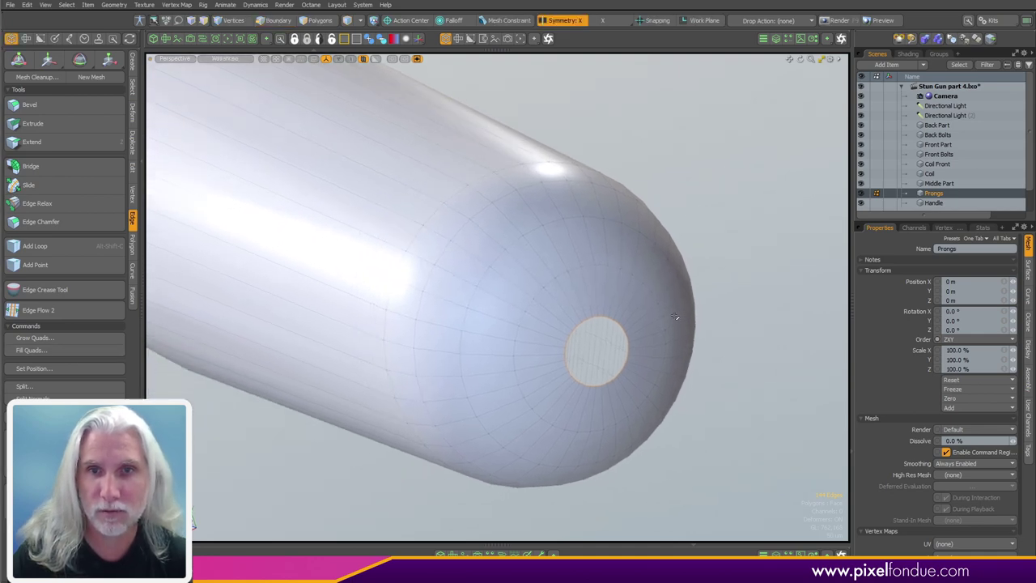
# Step: Fill the round hole at the prong's tip with a grid of quads
pyautogui.click(38, 352)
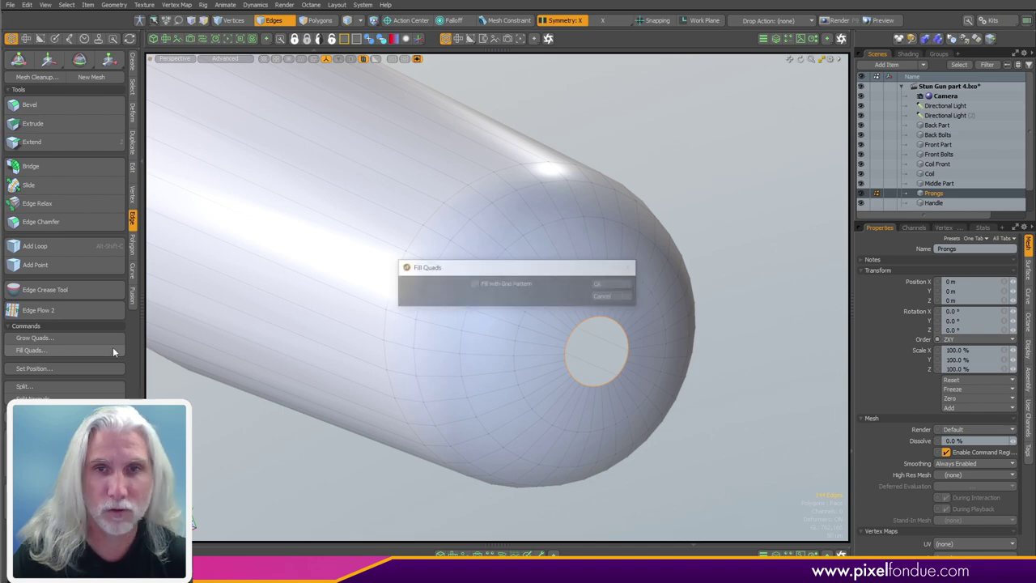
pyautogui.click(629, 285)
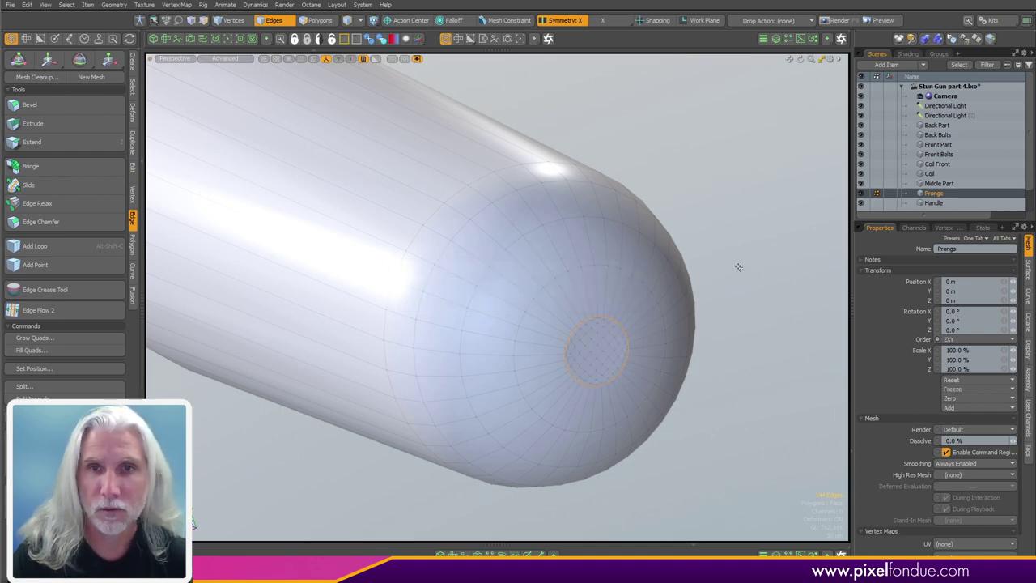
pyautogui.keyDown('ctrl'); pyautogui.keyDown('alt'); pyautogui.moveTo(738, 267); pyautogui.dragTo(478, 349); pyautogui.keyUp('alt'); pyautogui.keyUp('ctrl')
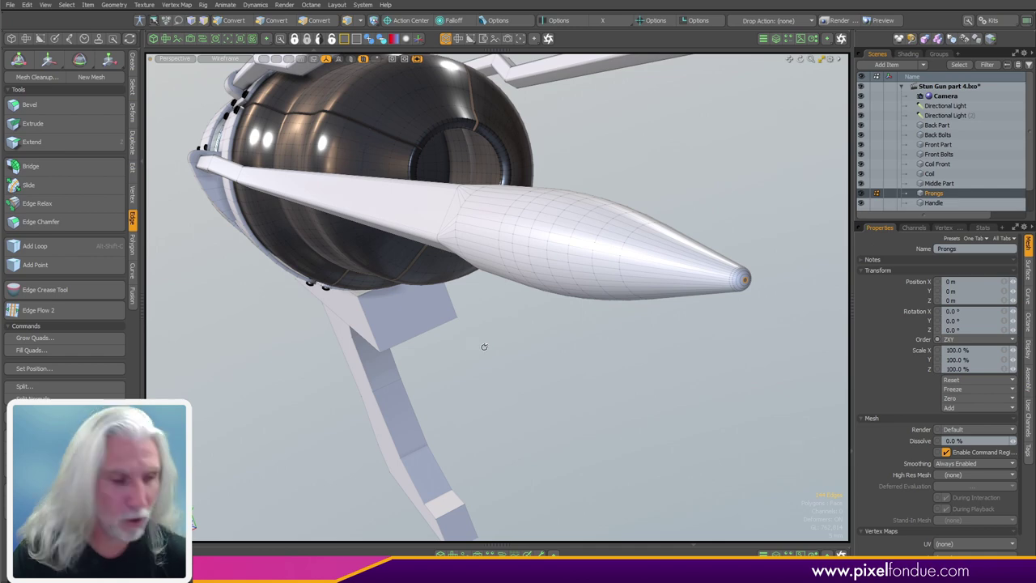
# Step: Assign a gold material to all polygons of the prong's tapered tip, back to where it meets the bar
pyautogui.press('3')
pyautogui.keyDown('alt'); pyautogui.moveTo(585, 347); pyautogui.dragTo(578, 384); pyautogui.keyUp('alt')
pyautogui.hotkey('shift', 'Up')
pyautogui.hotkey('shift', 'Up')
pyautogui.hotkey('shift', 'Up')
pyautogui.hotkey('shift', 'Up')
pyautogui.hotkey('shift', 'Up')
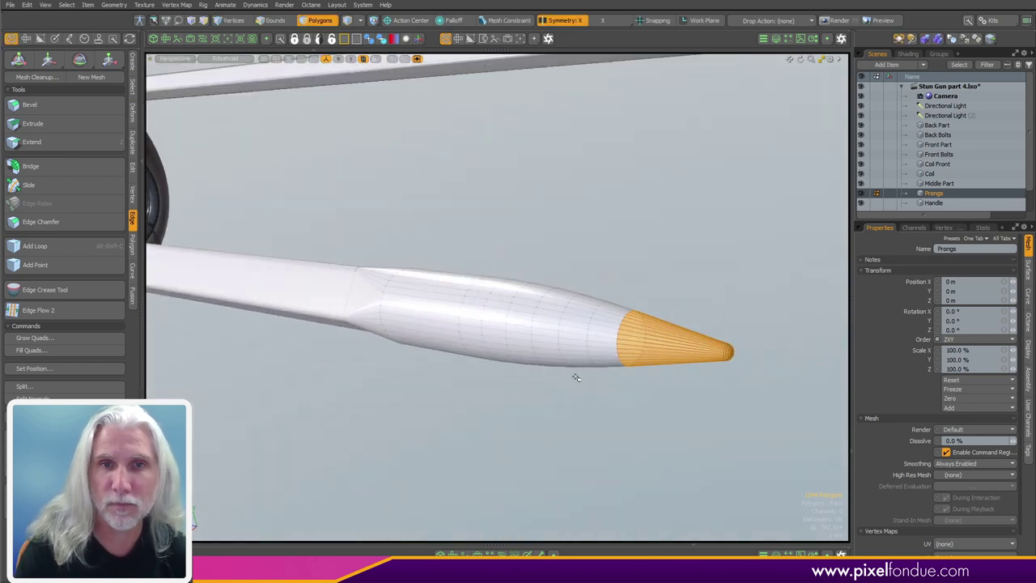
pyautogui.hotkey('shift', 'Up')
pyautogui.hotkey('shift', 'Up')
pyautogui.hotkey('shift', 'Up')
pyautogui.hotkey('shift', 'Up')
pyautogui.hotkey('shift', 'Up')
pyautogui.hotkey('shift', 'Up')
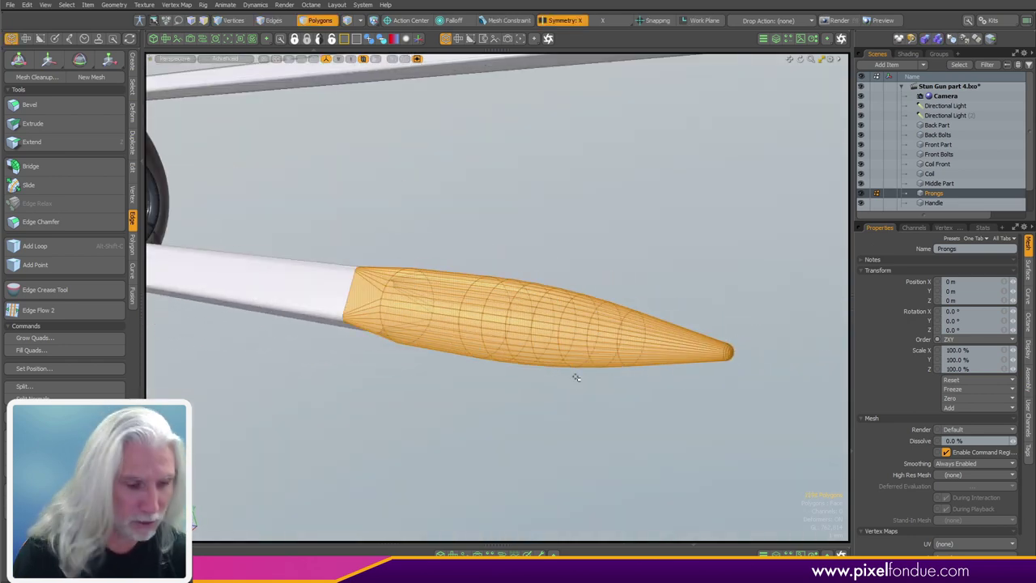
pyautogui.press('m')
pyautogui.click(598, 249)
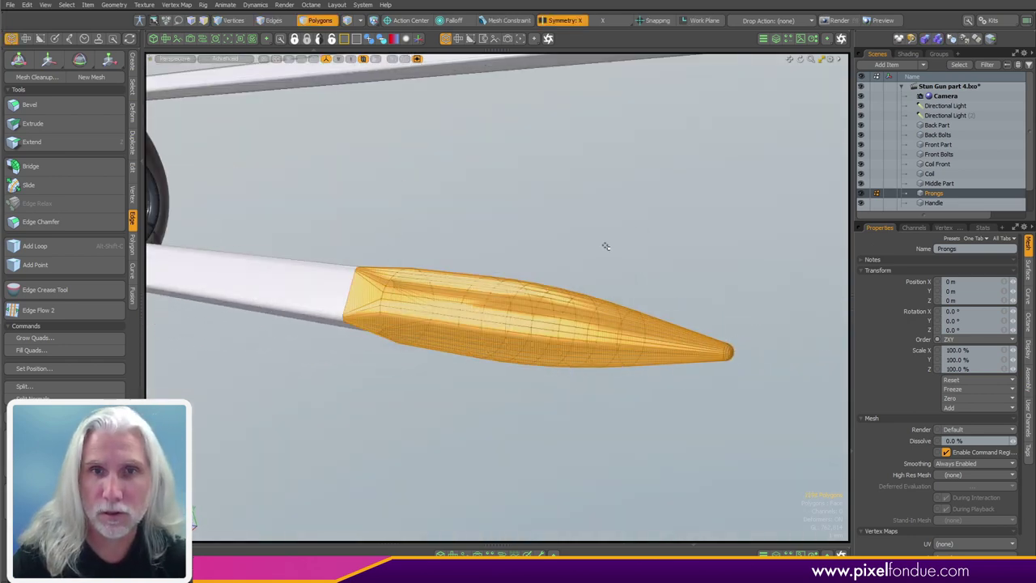
pyautogui.click(613, 236)
# Step: Bevel the edge loops at both bends of the prong bars by 2.4 mm with round level 3
pyautogui.keyDown('ctrl'); pyautogui.keyDown('alt'); pyautogui.moveTo(613, 236); pyautogui.dragTo(356, 334); pyautogui.keyUp('alt'); pyautogui.keyUp('ctrl')
pyautogui.keyDown('ctrl'); pyautogui.keyDown('alt'); pyautogui.moveTo(356, 334); pyautogui.dragTo(602, 333); pyautogui.keyUp('alt'); pyautogui.keyUp('ctrl')
pyautogui.keyDown('alt'); pyautogui.moveTo(601, 332); pyautogui.dragTo(646, 327); pyautogui.keyUp('alt')
pyautogui.moveTo(437, 296)
pyautogui.keyDown('ctrl'); pyautogui.keyDown('alt'); pyautogui.mouseDown()
pyautogui.moveTo(504, 286)
pyautogui.moveTo(433, 276)
pyautogui.mouseUp(); pyautogui.keyUp('alt'); pyautogui.keyUp('ctrl')
pyautogui.keyDown('ctrl'); pyautogui.keyDown('alt'); pyautogui.moveTo(433, 277); pyautogui.dragTo(493, 293); pyautogui.keyUp('alt'); pyautogui.keyUp('ctrl')
pyautogui.press('2')
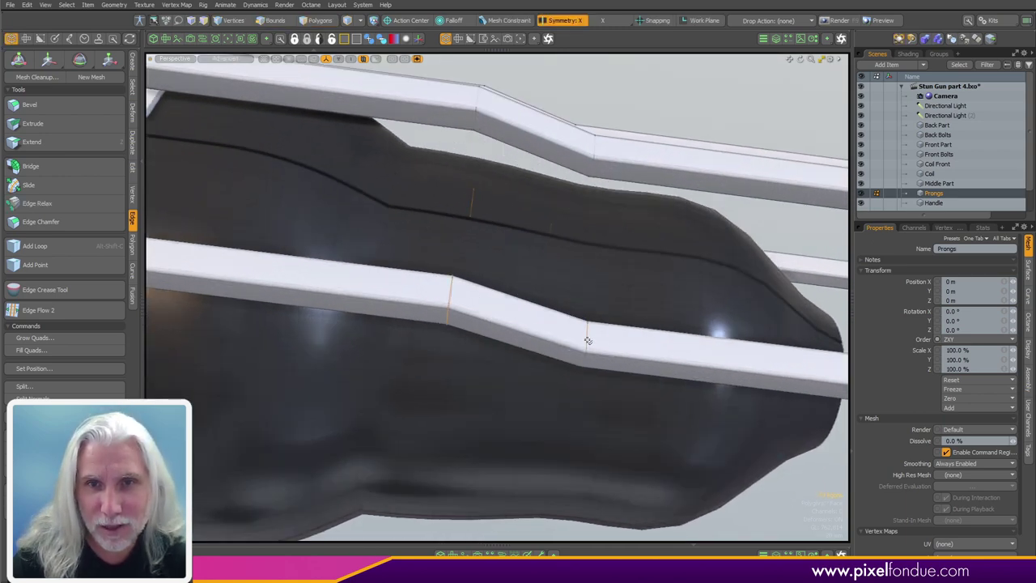
pyautogui.keyDown('ctrl'); pyautogui.keyDown('alt'); pyautogui.moveTo(602, 331); pyautogui.dragTo(550, 287); pyautogui.keyUp('alt'); pyautogui.keyUp('ctrl')
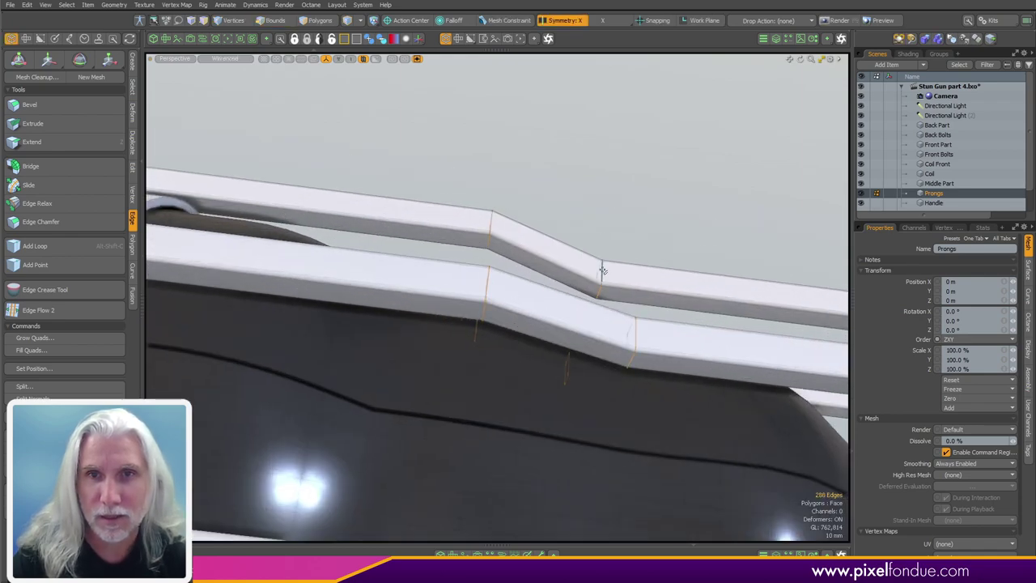
pyautogui.keyDown('ctrl'); pyautogui.keyDown('alt'); pyautogui.moveTo(603, 271); pyautogui.dragTo(561, 111); pyautogui.keyUp('alt'); pyautogui.keyUp('ctrl')
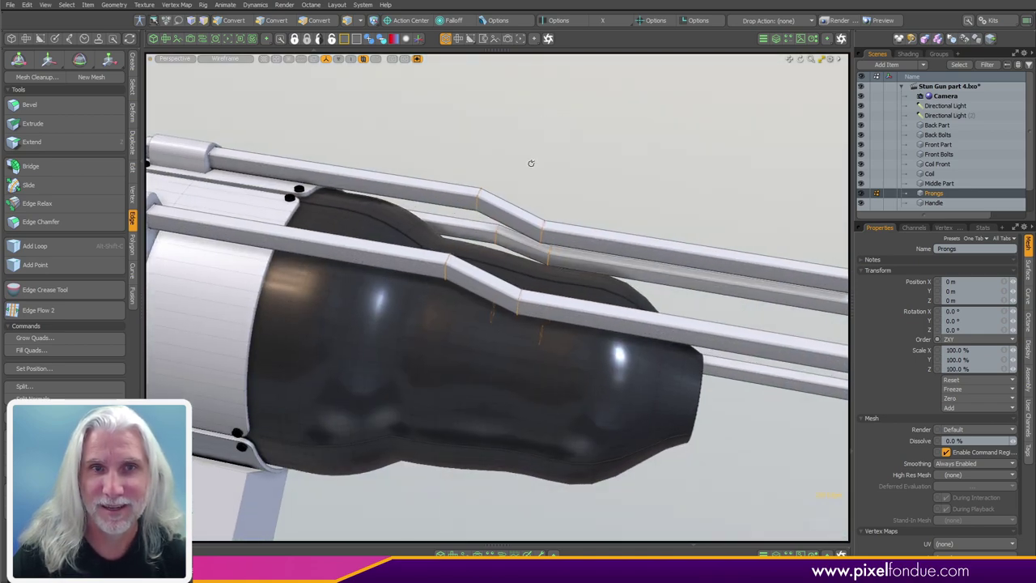
pyautogui.scroll(4, 543, 204)
pyautogui.press('b')
pyautogui.click(580, 203)
pyautogui.scroll(5, 581, 204)
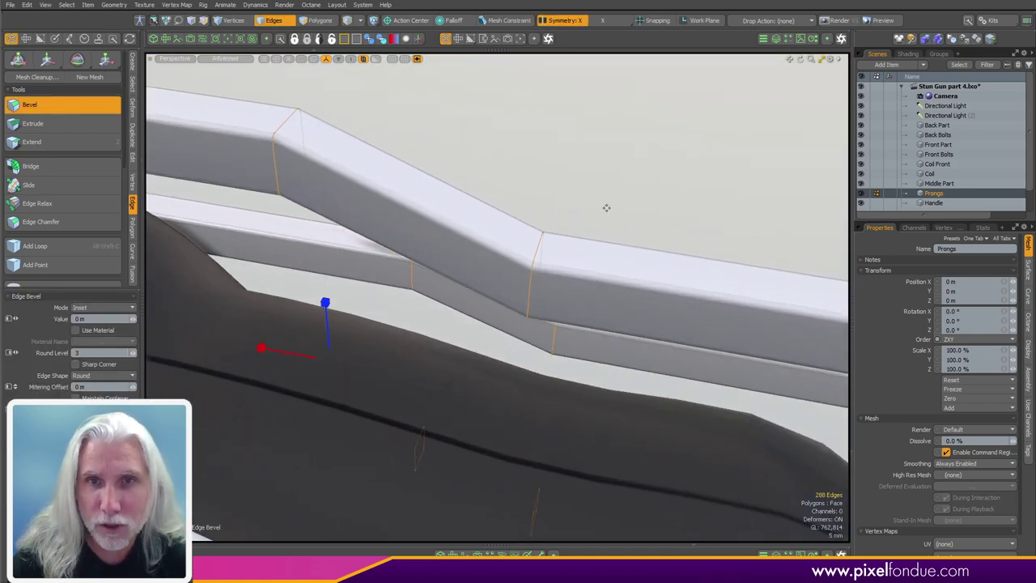
pyautogui.moveTo(606, 208); pyautogui.dragTo(611, 208)
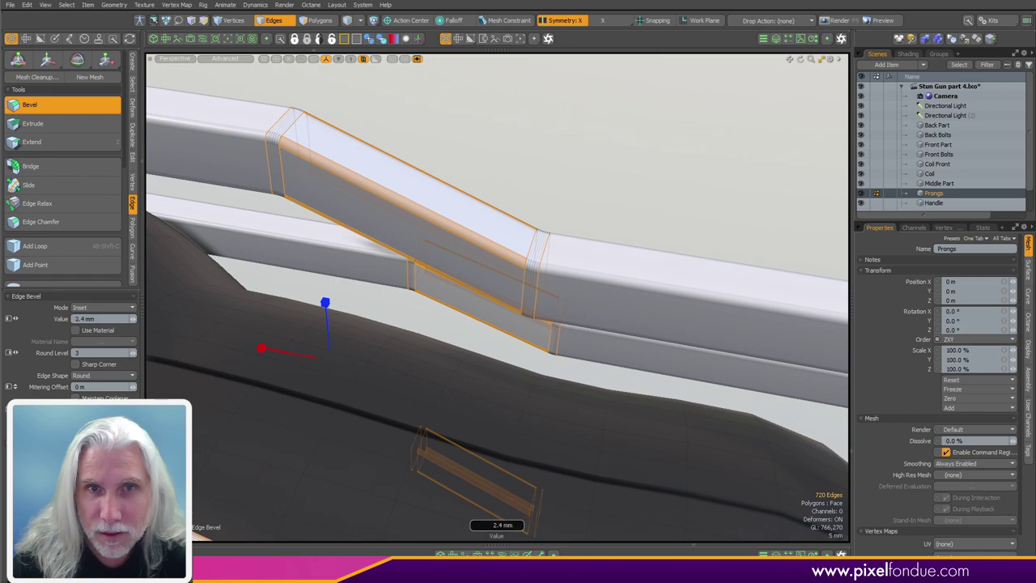
pyautogui.press('q')
pyautogui.click(622, 203)
# Step: Extrude the square rear end faces of the prongs outward by 13 mm with a polygon bevel
pyautogui.scroll(-7, 580, 216)
pyautogui.keyDown('alt'); pyautogui.moveTo(578, 217); pyautogui.dragTo(585, 388); pyautogui.keyUp('alt')
pyautogui.scroll(-5, 515, 355)
pyautogui.hotkey('ctrl', '3')
pyautogui.click(754, 399)
pyautogui.keyDown('alt'); pyautogui.moveTo(518, 364); pyautogui.dragTo(647, 365); pyautogui.keyUp('alt')
pyautogui.scroll(5, 469, 385)
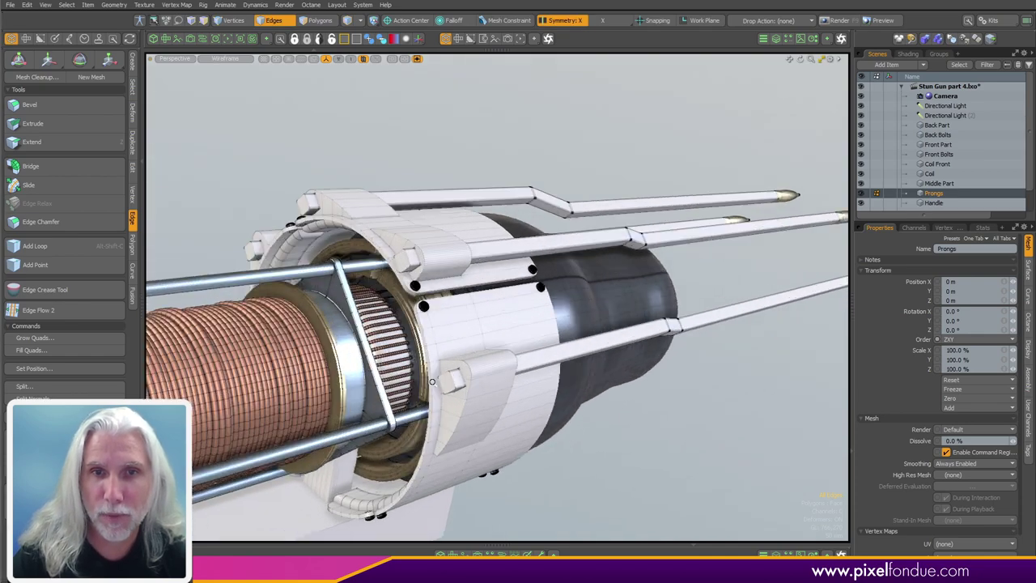
pyautogui.press('3')
pyautogui.keyDown('shift'); pyautogui.click(429, 196); pyautogui.keyUp('shift')
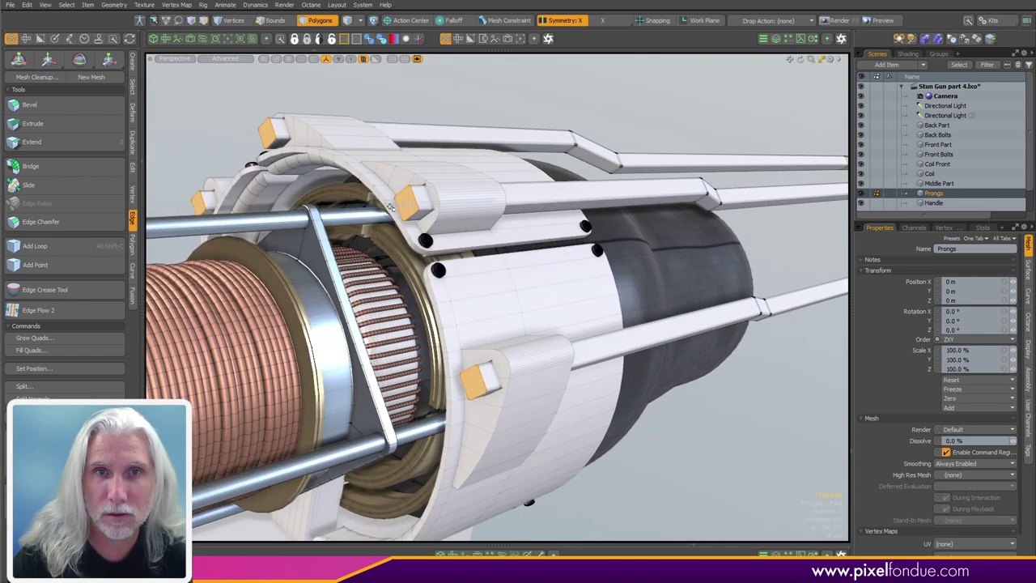
pyautogui.press('b')
pyautogui.click(451, 309)
pyautogui.scroll(1, 451, 310)
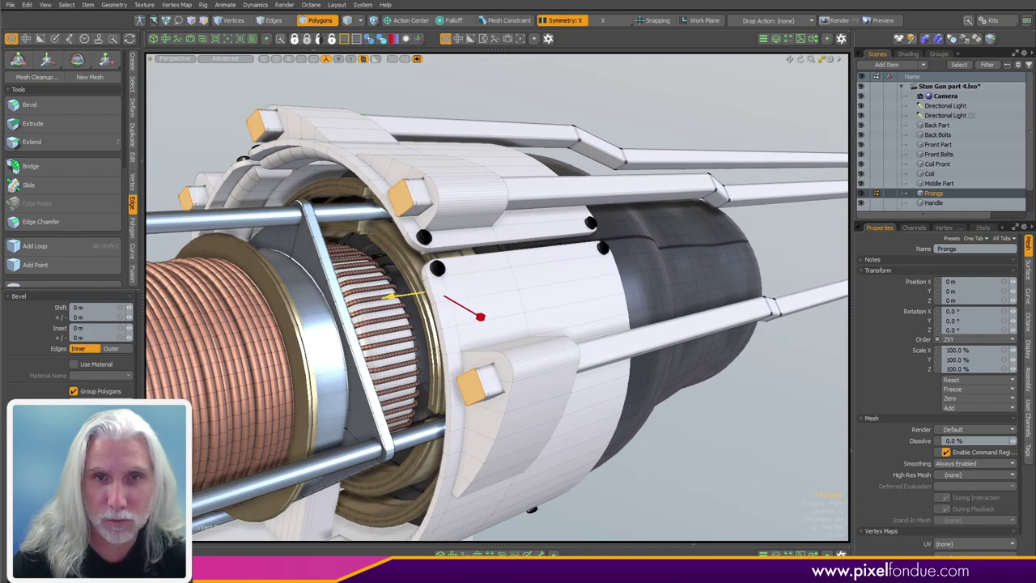
pyautogui.moveTo(391, 297); pyautogui.dragTo(467, 323)
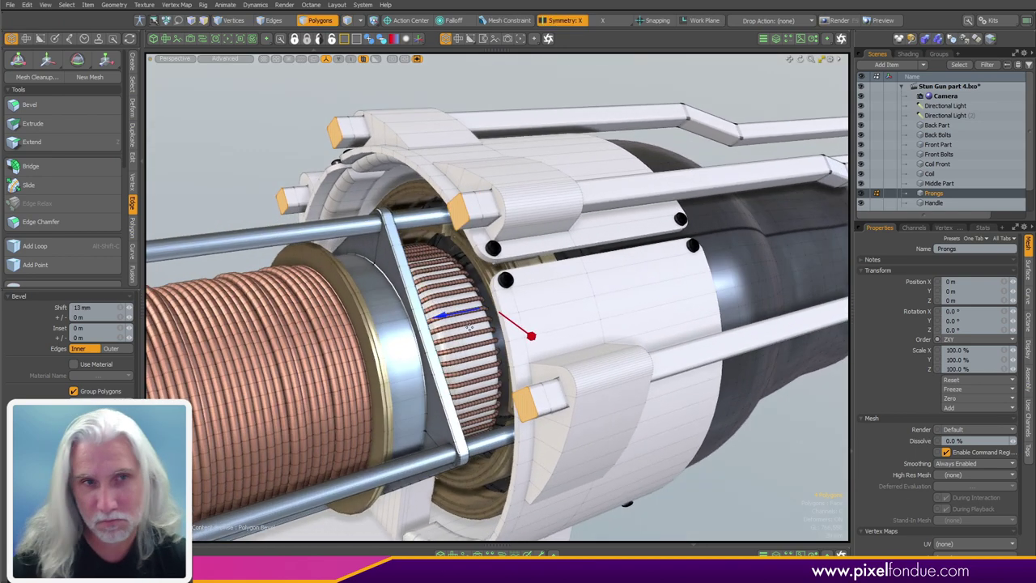
# Step: Reshape the square rear end faces of the prongs into circles with Radial Align
pyautogui.scroll(3, 577, 326)
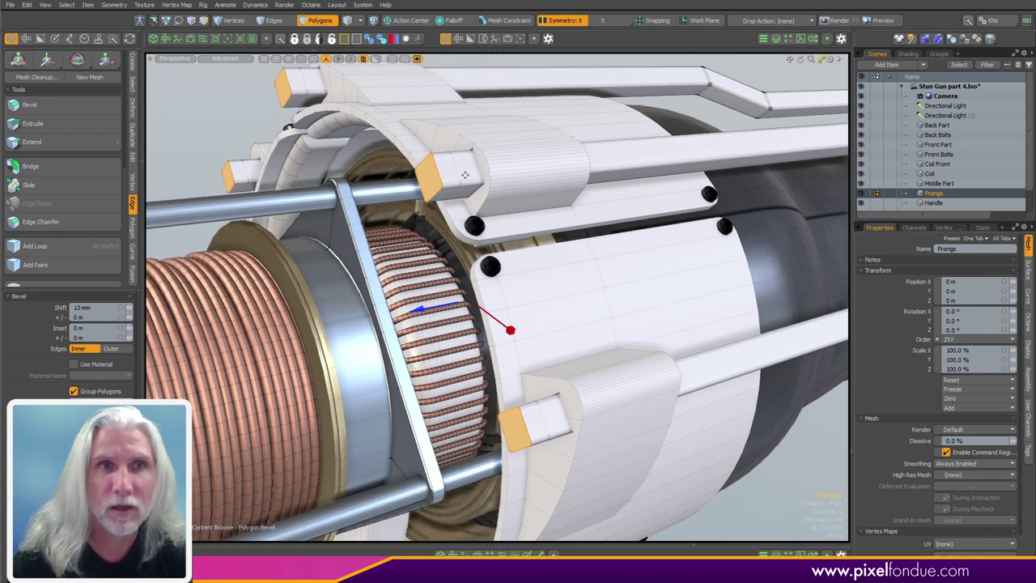
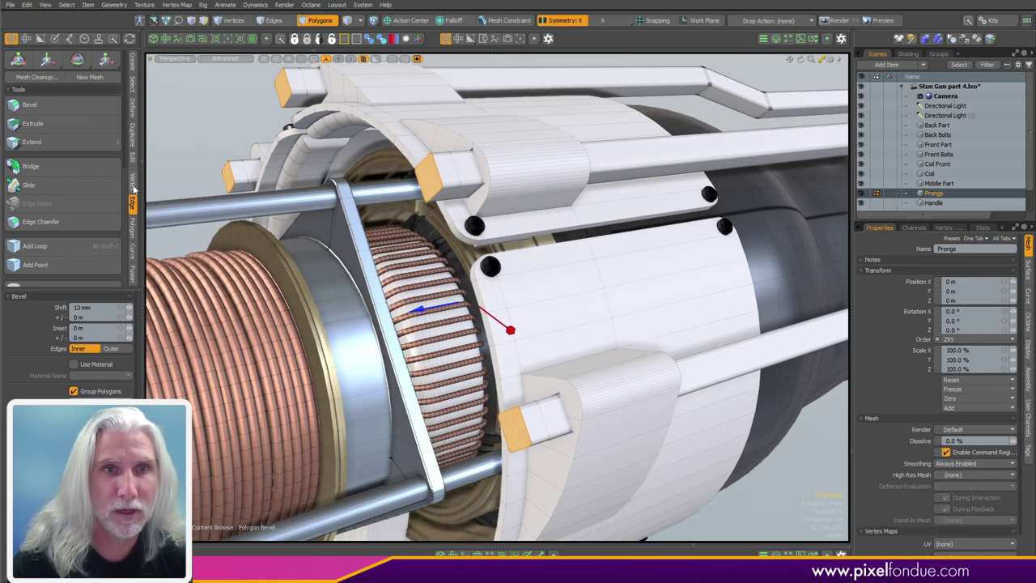
pyautogui.rightClick(131, 111)
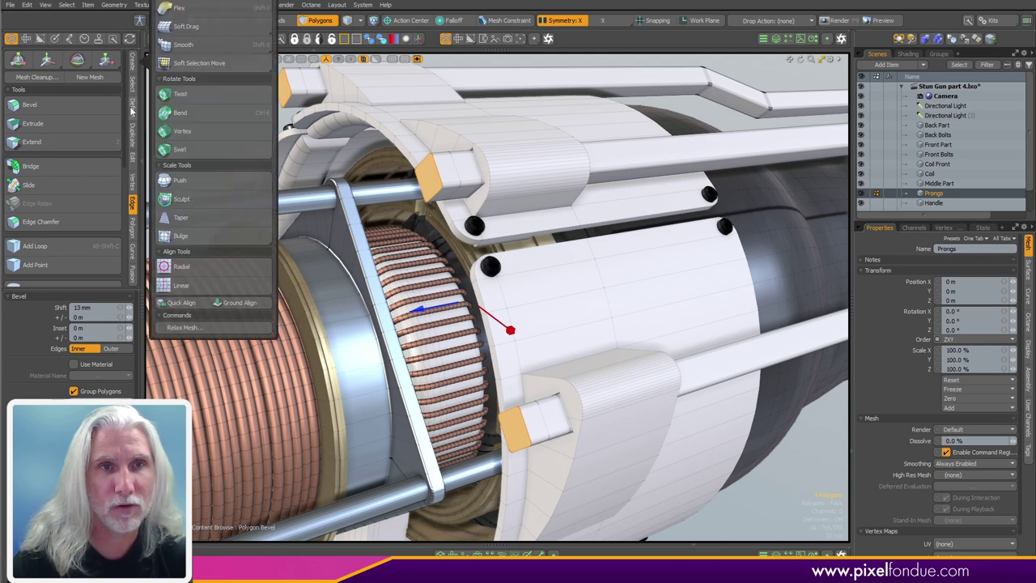
pyautogui.click(201, 266)
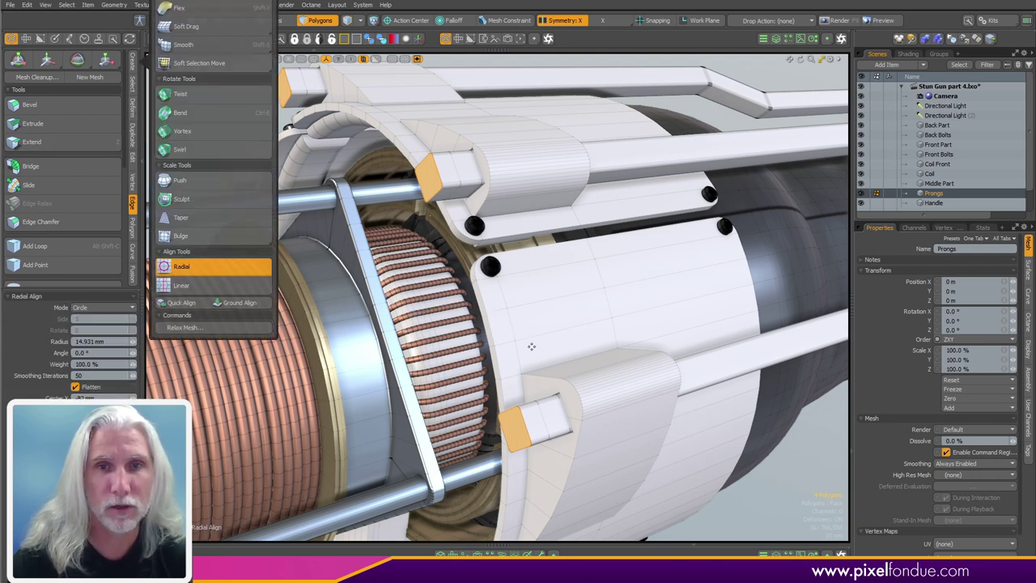
pyautogui.keyDown('alt'); pyautogui.moveTo(531, 357); pyautogui.dragTo(509, 310); pyautogui.keyUp('alt')
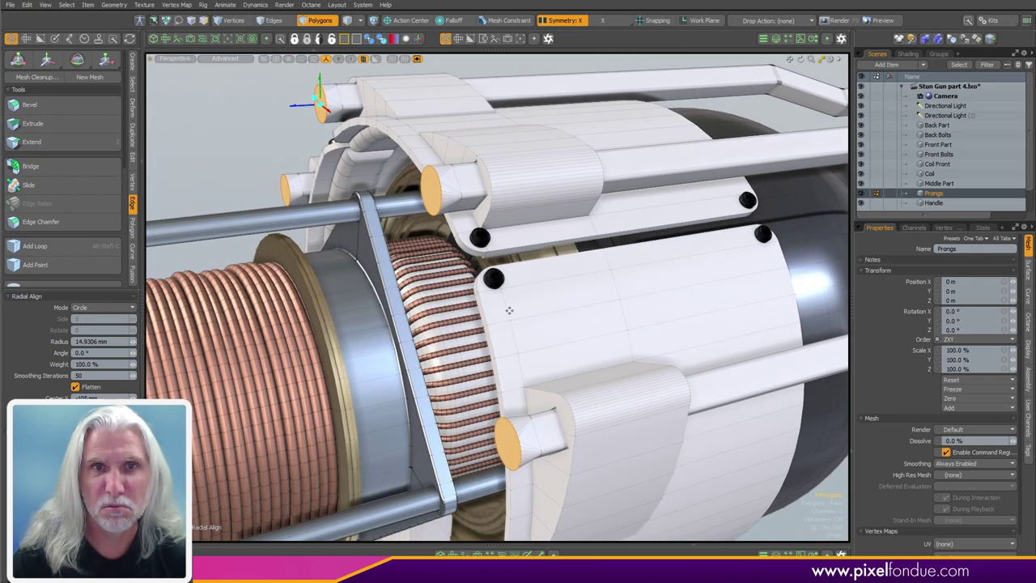
# Step: Extrude the round rear end faces of the prongs a short distance outward with a polygon bevel
pyautogui.press('b')
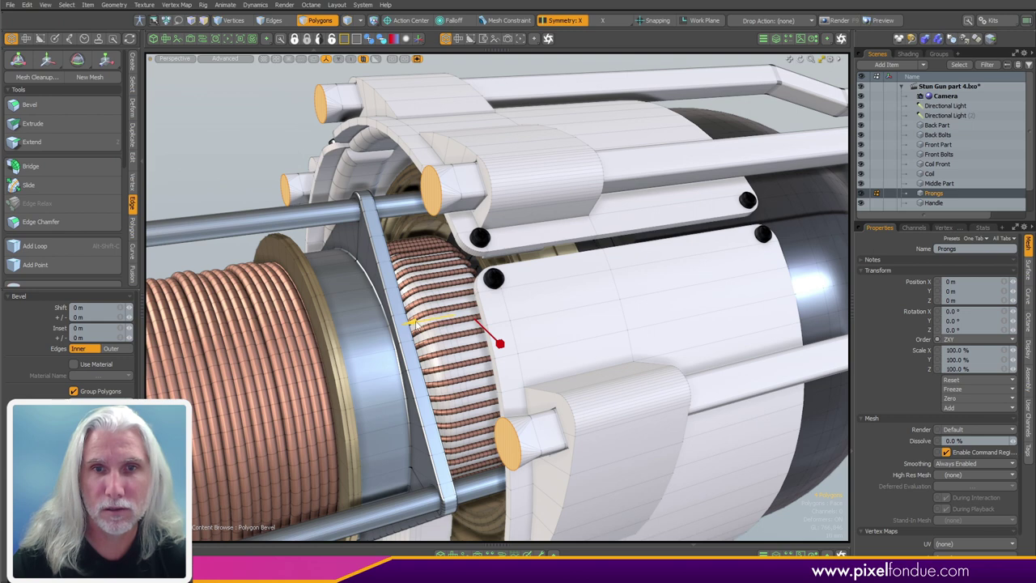
pyautogui.moveTo(413, 320); pyautogui.dragTo(387, 325)
pyautogui.press('q')
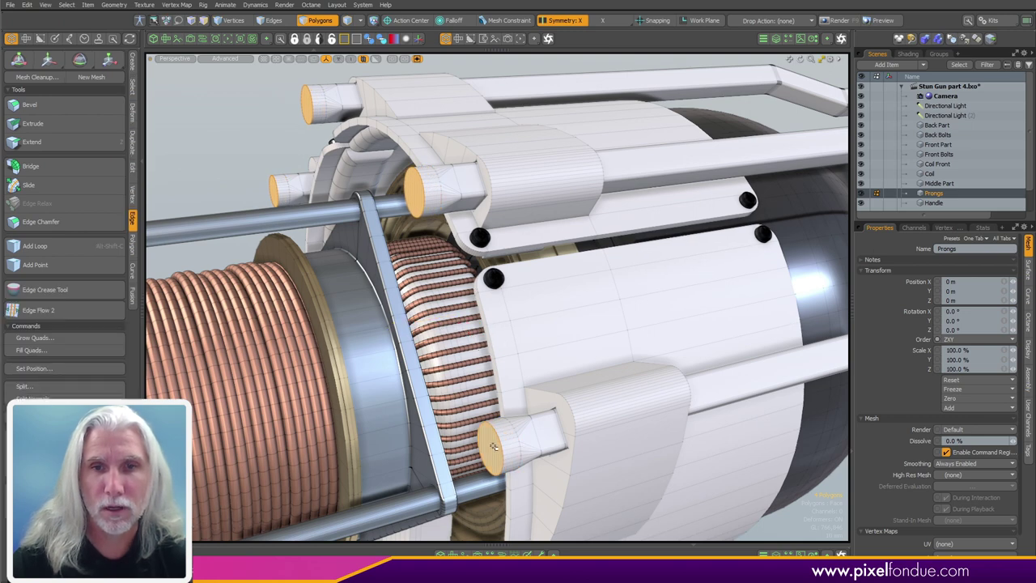
# Step: Inset the round rear end faces of the prongs and push them inward to form shallow recesses
pyautogui.moveTo(511, 448); pyautogui.dragTo(503, 447)
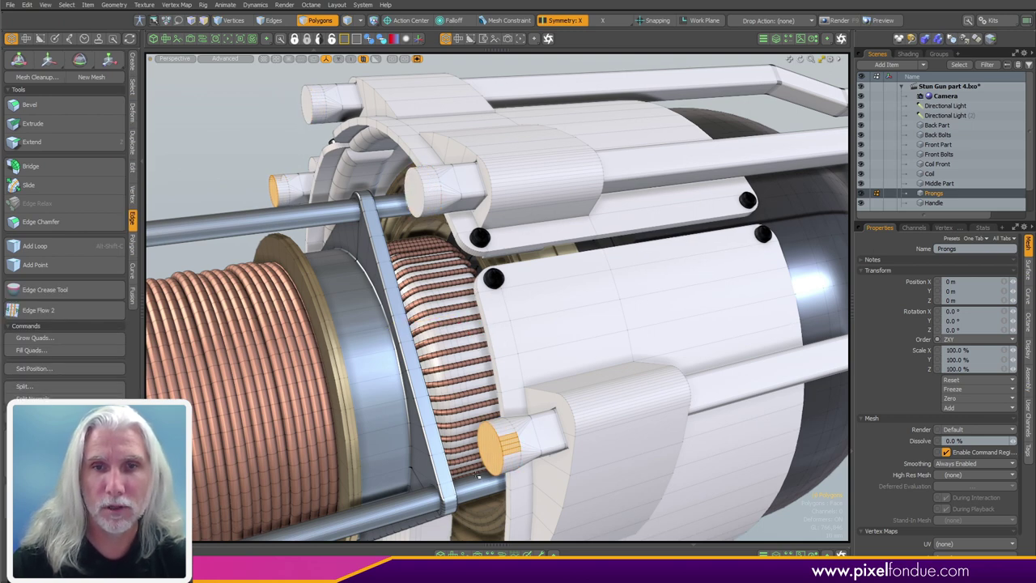
pyautogui.press('b')
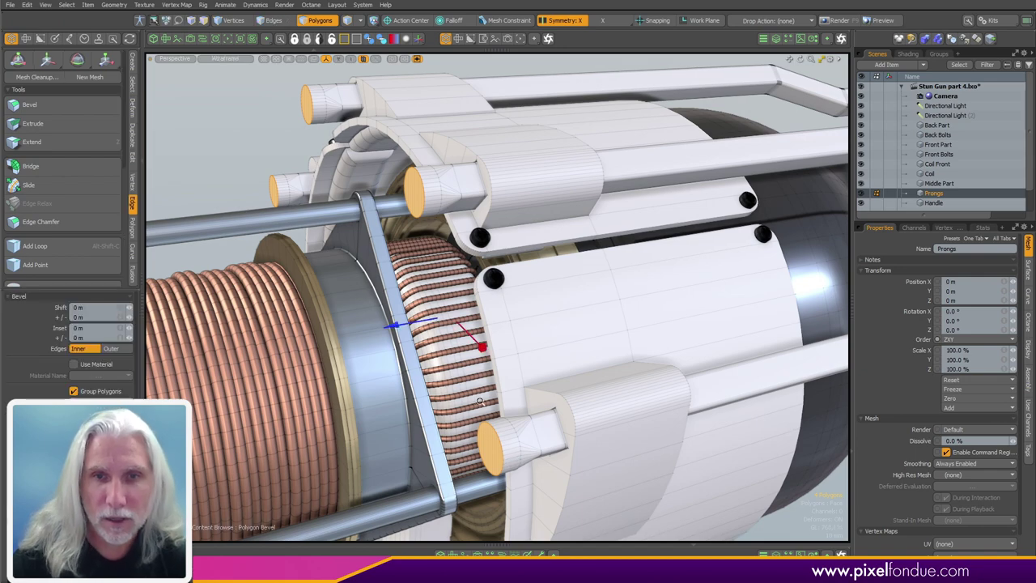
pyautogui.scroll(2, 491, 403)
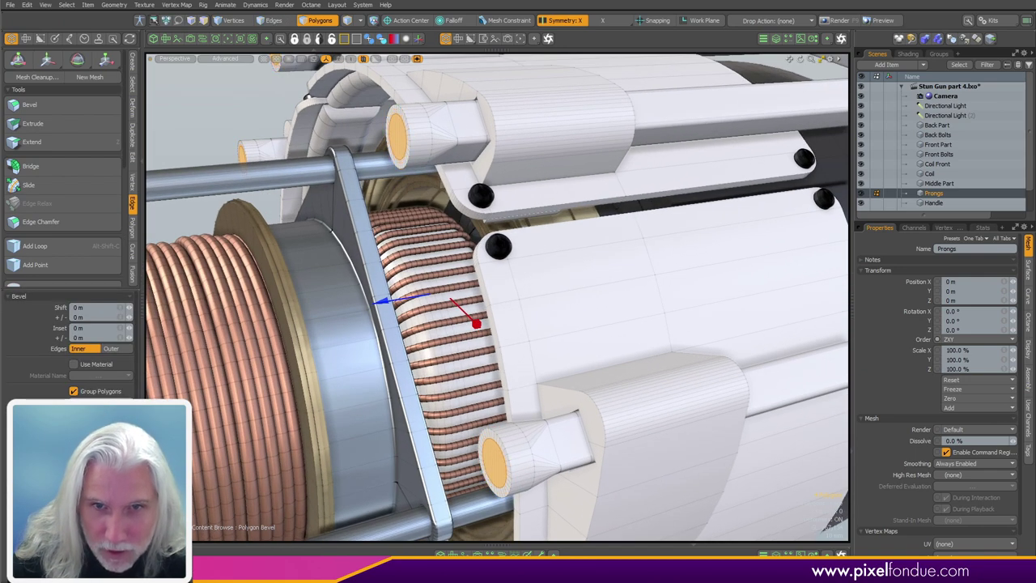
pyautogui.keyDown('alt'); pyautogui.keyDown('shift'); pyautogui.moveTo(544, 464); pyautogui.dragTo(550, 393); pyautogui.keyUp('shift'); pyautogui.keyUp('alt')
pyautogui.scroll(4, 543, 353)
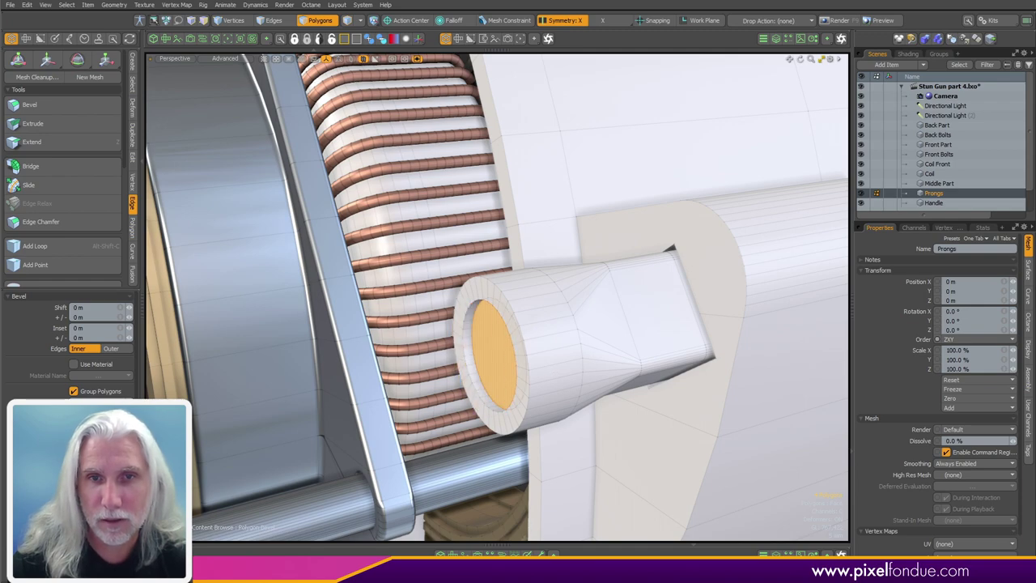
pyautogui.moveTo(558, 445)
pyautogui.keyDown('alt'); pyautogui.mouseDown()
pyautogui.moveTo(641, 342)
pyautogui.moveTo(476, 404)
pyautogui.mouseUp(); pyautogui.keyUp('alt')
pyautogui.press('space')
pyautogui.press('KP_5')
# Step: Bevel the side polygon band around the prongs' round ends outward with 2.85 mm shift and 50 um inset
pyautogui.keyDown('alt'); pyautogui.moveTo(524, 346); pyautogui.dragTo(462, 480); pyautogui.keyUp('alt')
pyautogui.click(475, 370)
pyautogui.scroll(-5, 475, 370)
pyautogui.scroll(3, 412, 245)
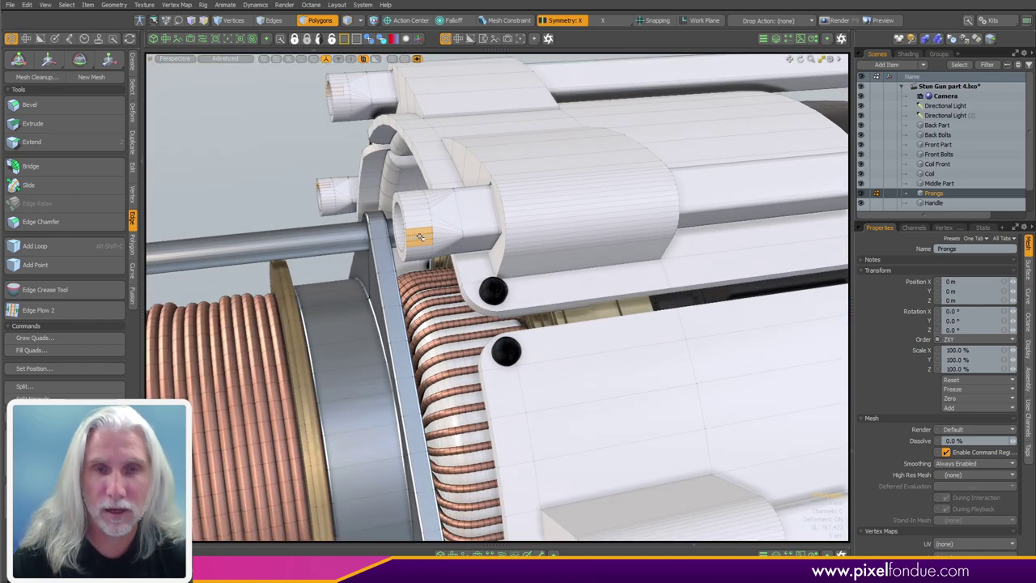
pyautogui.press('l')
pyautogui.scroll(1, 426, 241)
pyautogui.press('b')
pyautogui.click(438, 295)
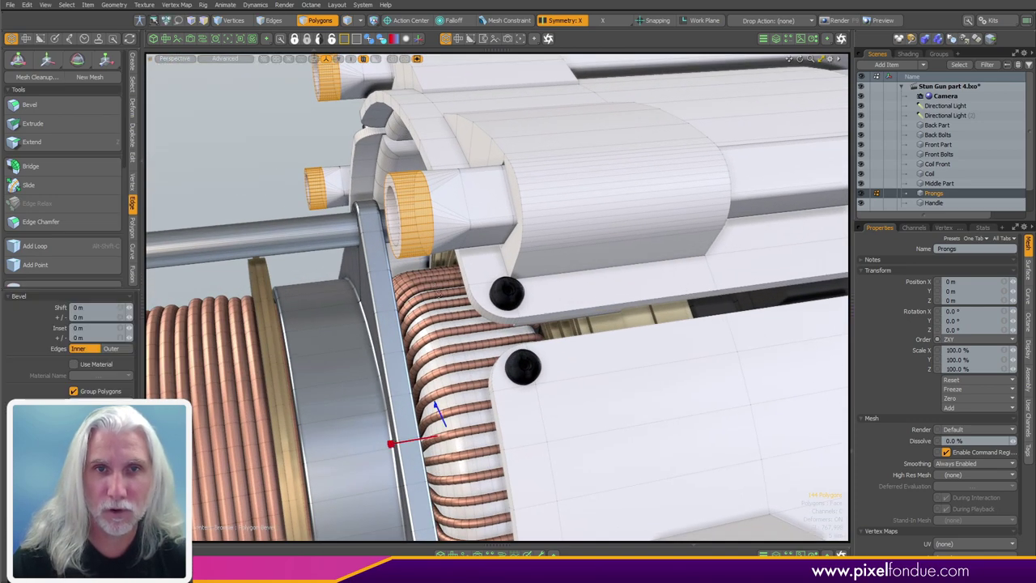
pyautogui.keyDown('alt'); pyautogui.moveTo(427, 296); pyautogui.dragTo(476, 297); pyautogui.keyUp('alt')
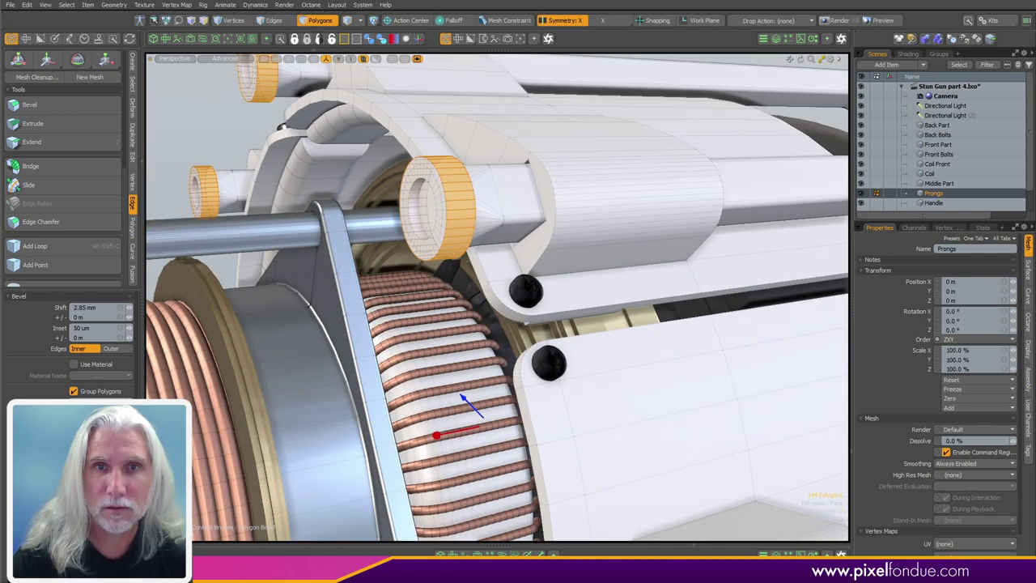
# Step: Bevel the boundary edges of the widened collars on the prongs' rear ends to round their rims
pyautogui.keyDown('ctrl'); pyautogui.click(283, 23); pyautogui.keyUp('ctrl')
pyautogui.keyDown('ctrl'); pyautogui.keyDown('alt'); pyautogui.moveTo(441, 235); pyautogui.dragTo(449, 335); pyautogui.keyUp('alt'); pyautogui.keyUp('ctrl')
pyautogui.press('b')
pyautogui.hotkey('ctrl', 'z')
pyautogui.hotkey('ctrl', 'z')
pyautogui.keyDown('alt'); pyautogui.moveTo(526, 360); pyautogui.dragTo(506, 348); pyautogui.keyUp('alt')
pyautogui.keyDown('ctrl'); pyautogui.keyDown('alt'); pyautogui.moveTo(506, 347); pyautogui.dragTo(653, 218); pyautogui.keyUp('alt'); pyautogui.keyUp('ctrl')
pyautogui.press('b')
pyautogui.press('q')
pyautogui.press('Escape')
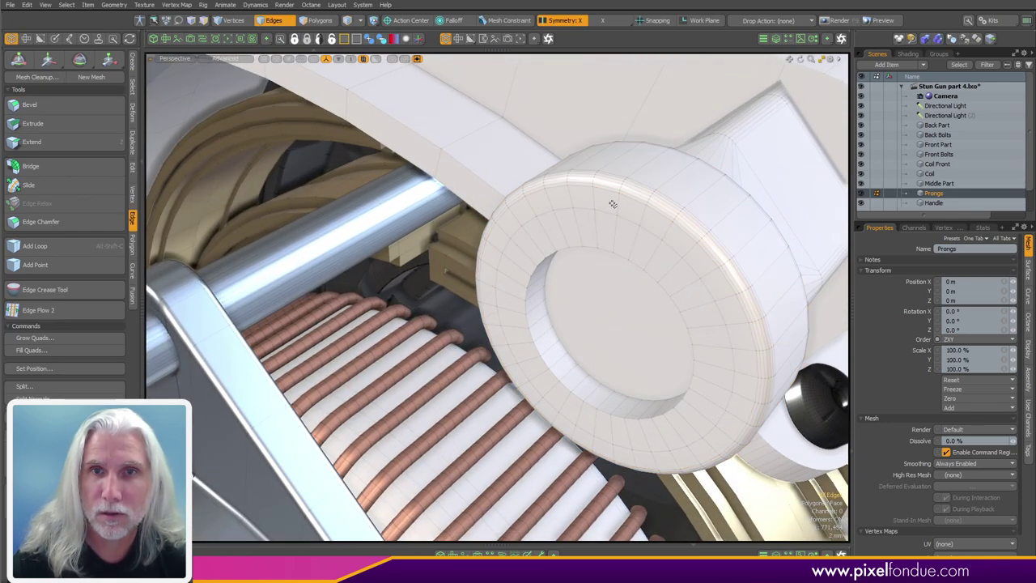
# Step: Bevel the flat outer ring faces of the prongs' rear caps outward to form raised rings
pyautogui.scroll(-6, 608, 215)
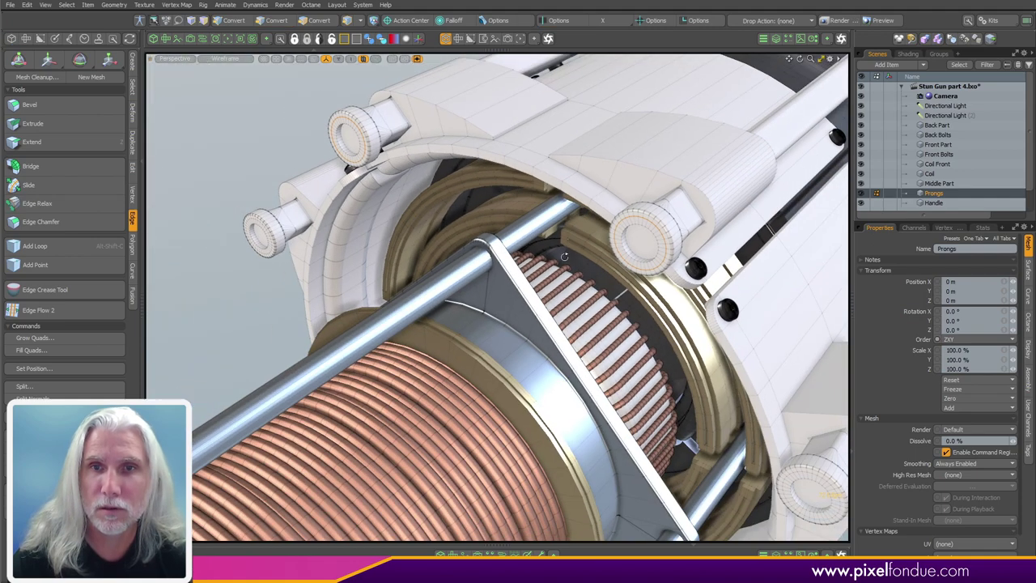
pyautogui.keyDown('alt'); pyautogui.moveTo(615, 222); pyautogui.dragTo(688, 275); pyautogui.keyUp('alt')
pyautogui.scroll(4, 705, 284)
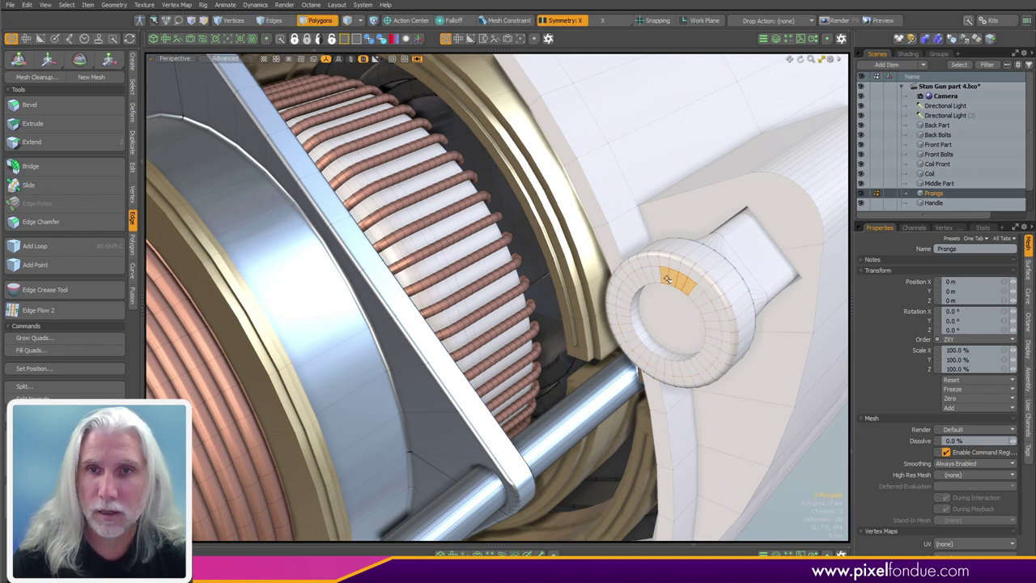
pyautogui.keyDown('alt'); pyautogui.moveTo(668, 279); pyautogui.dragTo(640, 335); pyautogui.keyUp('alt')
pyautogui.scroll(-6, 640, 335)
pyautogui.scroll(4, 534, 198)
pyautogui.keyDown('alt'); pyautogui.moveTo(534, 199); pyautogui.dragTo(568, 229); pyautogui.keyUp('alt')
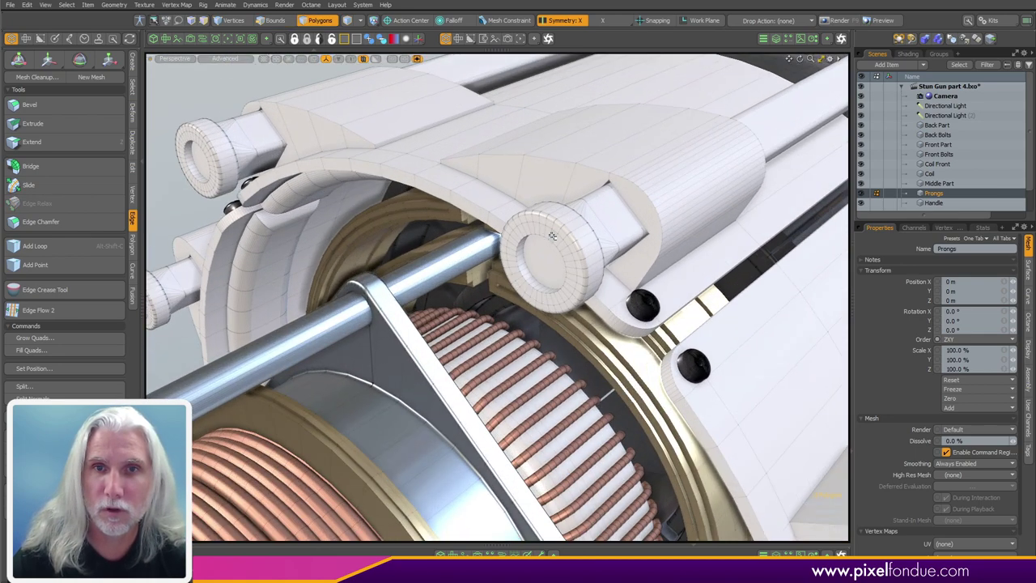
pyautogui.keyDown('alt'); pyautogui.moveTo(466, 236); pyautogui.dragTo(541, 299); pyautogui.keyUp('alt')
pyautogui.press('l')
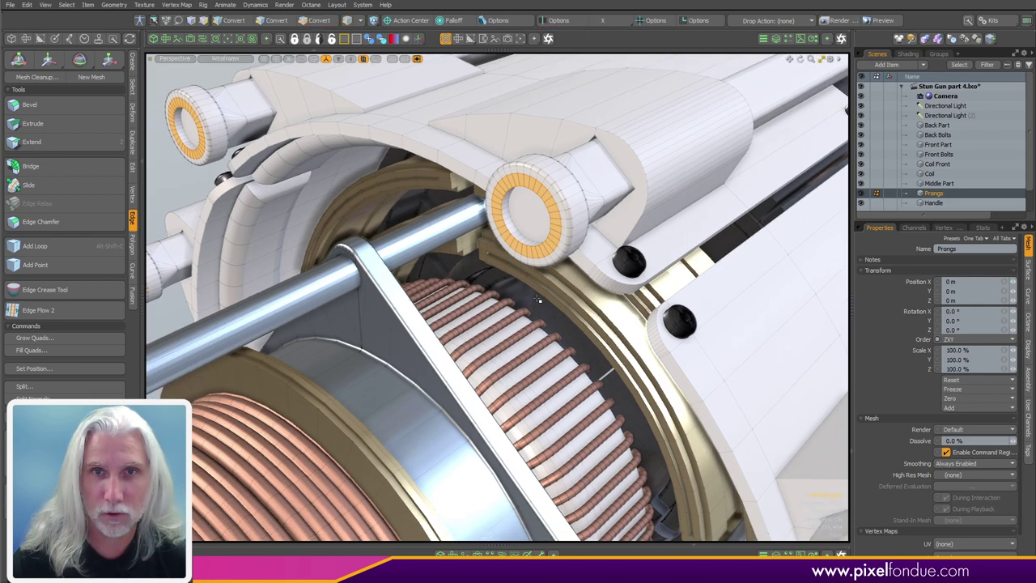
pyautogui.press('b')
pyautogui.keyDown('alt'); pyautogui.keyDown('shift'); pyautogui.moveTo(588, 355); pyautogui.dragTo(523, 275); pyautogui.keyUp('shift'); pyautogui.keyUp('alt')
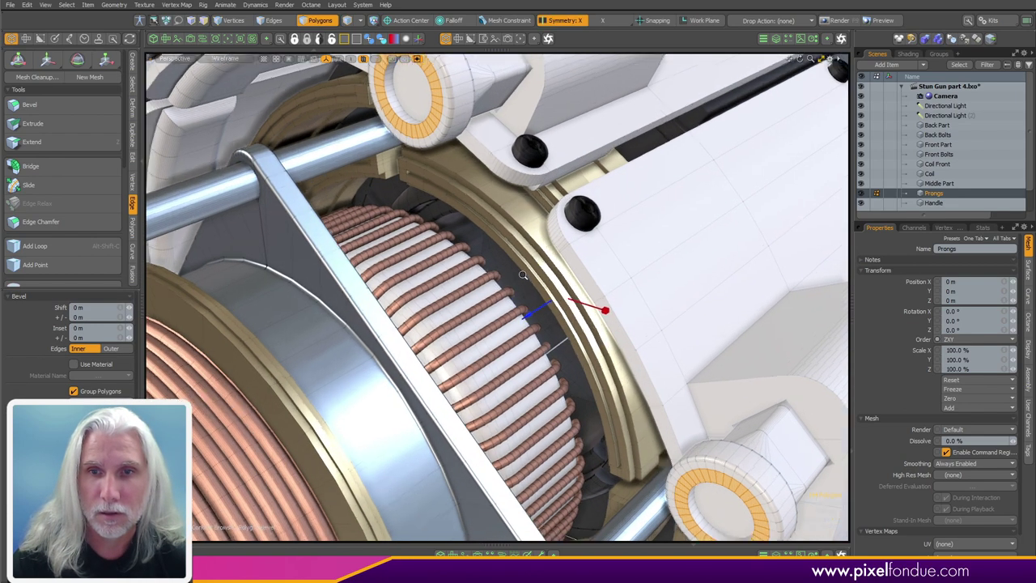
pyautogui.moveTo(527, 315); pyautogui.dragTo(520, 320)
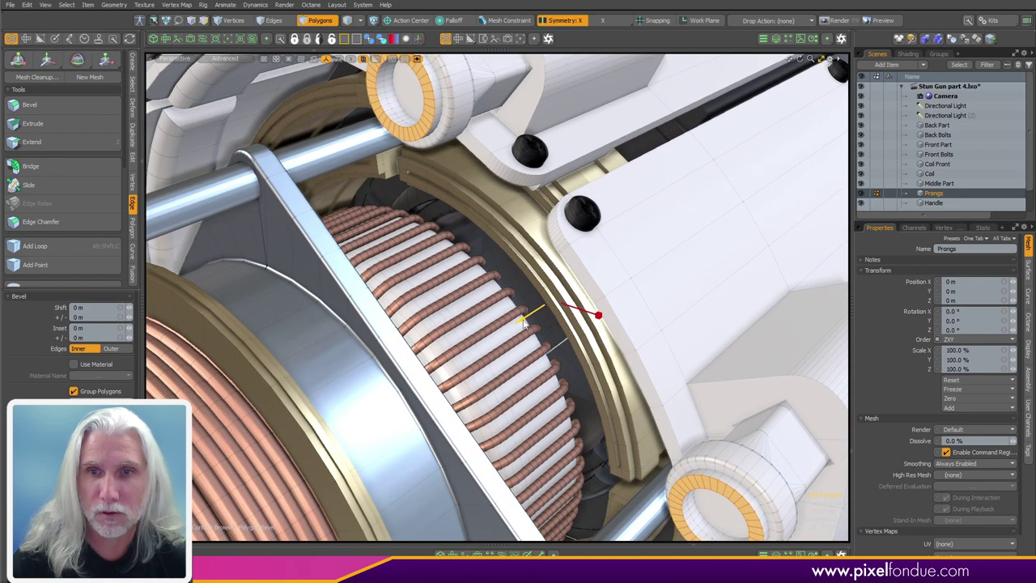
pyautogui.press('space')
# Step: Bevel the boundary edges of the raised rings on the prongs' rear caps with a round level of 3
pyautogui.click(687, 273)
pyautogui.keyDown('ctrl'); pyautogui.keyDown('alt'); pyautogui.moveTo(703, 278); pyautogui.dragTo(733, 354); pyautogui.keyUp('alt'); pyautogui.keyUp('ctrl')
pyautogui.hotkey('ctrl', 'z')
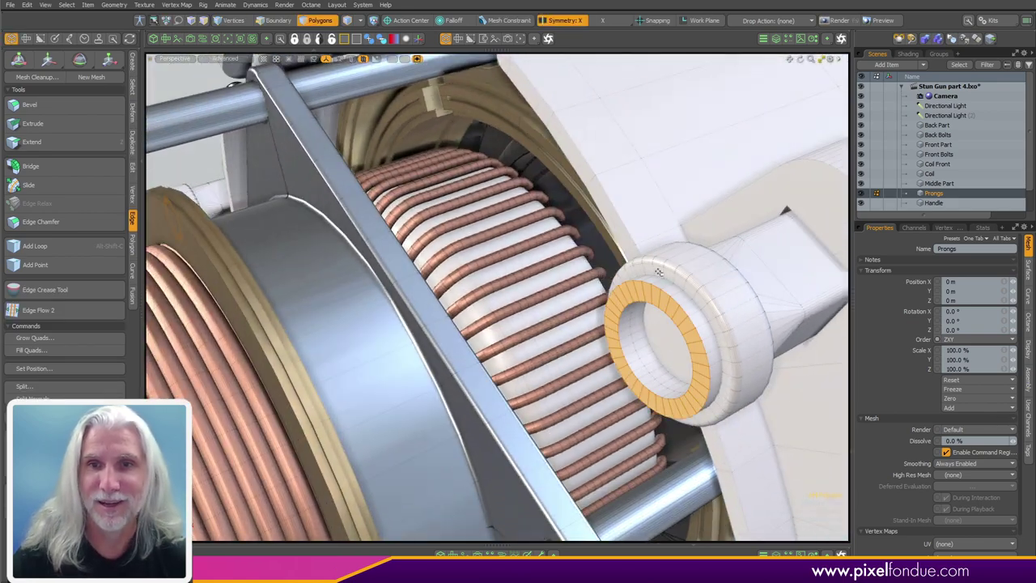
pyautogui.keyDown('ctrl'); pyautogui.click(277, 21); pyautogui.keyUp('ctrl')
pyautogui.press('b')
pyautogui.keyDown('ctrl'); pyautogui.keyDown('alt'); pyautogui.moveTo(593, 228); pyautogui.dragTo(703, 236); pyautogui.keyUp('alt'); pyautogui.keyUp('ctrl')
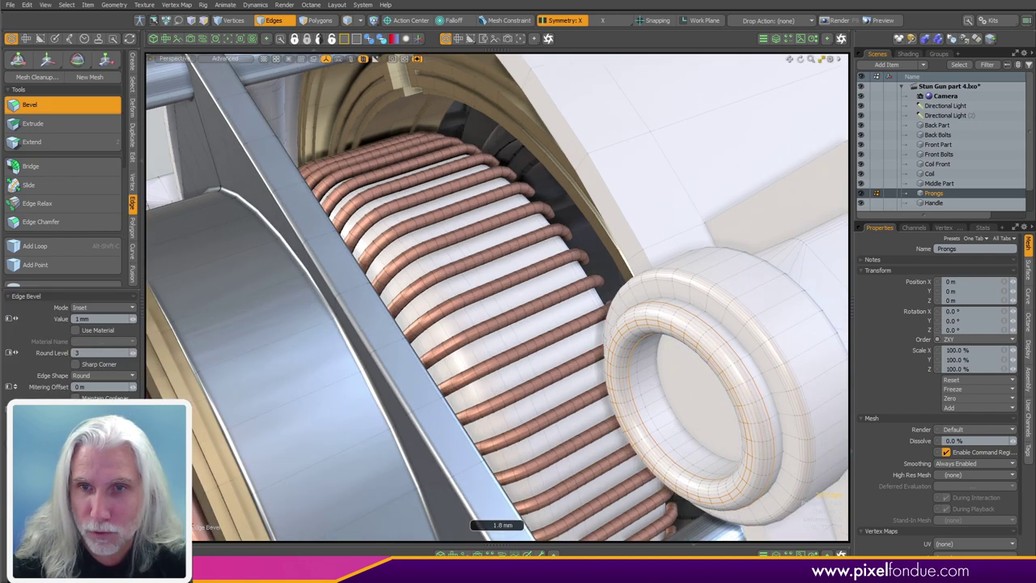
pyautogui.press('w')
pyautogui.keyDown('ctrl'); pyautogui.keyDown('alt'); pyautogui.moveTo(666, 319); pyautogui.dragTo(550, 364); pyautogui.keyUp('alt'); pyautogui.keyUp('ctrl')
pyautogui.keyDown('alt'); pyautogui.keyDown('shift'); pyautogui.moveTo(518, 323); pyautogui.dragTo(531, 366); pyautogui.keyUp('shift'); pyautogui.keyUp('alt')
pyautogui.moveTo(462, 333); pyautogui.dragTo(473, 329)
pyautogui.hotkey('ctrl', 'z')
# Step: Select the rounded raised ring polygons on the prongs' rear caps and move them -1 mm in Z
pyautogui.keyDown('alt'); pyautogui.keyDown('shift'); pyautogui.moveTo(493, 369); pyautogui.dragTo(518, 327); pyautogui.keyUp('shift'); pyautogui.keyUp('alt')
pyautogui.press('3')
pyautogui.keyDown('alt'); pyautogui.keyDown('shift'); pyautogui.moveTo(599, 389); pyautogui.dragTo(654, 297); pyautogui.keyUp('shift'); pyautogui.keyUp('alt')
pyautogui.press('Up')
pyautogui.press('Up')
pyautogui.press('Up')
pyautogui.press('Up')
pyautogui.press('Up')
pyautogui.press('Up')
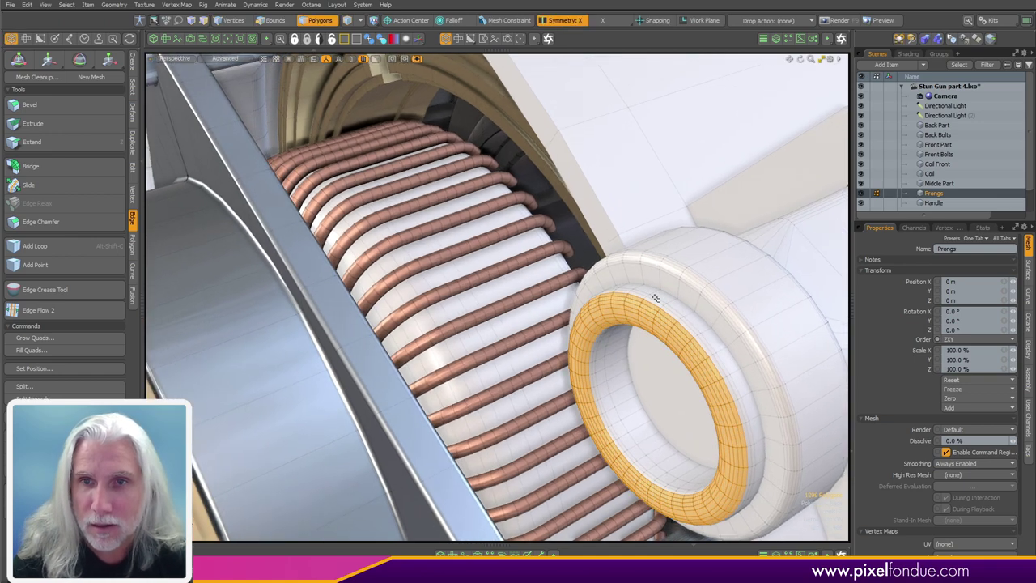
pyautogui.press('w')
pyautogui.keyDown('ctrl'); pyautogui.keyDown('alt'); pyautogui.moveTo(655, 298); pyautogui.dragTo(509, 299); pyautogui.keyUp('alt'); pyautogui.keyUp('ctrl')
pyautogui.keyDown('alt'); pyautogui.keyDown('shift'); pyautogui.moveTo(509, 299); pyautogui.dragTo(542, 379); pyautogui.keyUp('shift'); pyautogui.keyUp('alt')
pyautogui.moveTo(408, 218); pyautogui.dragTo(410, 218)
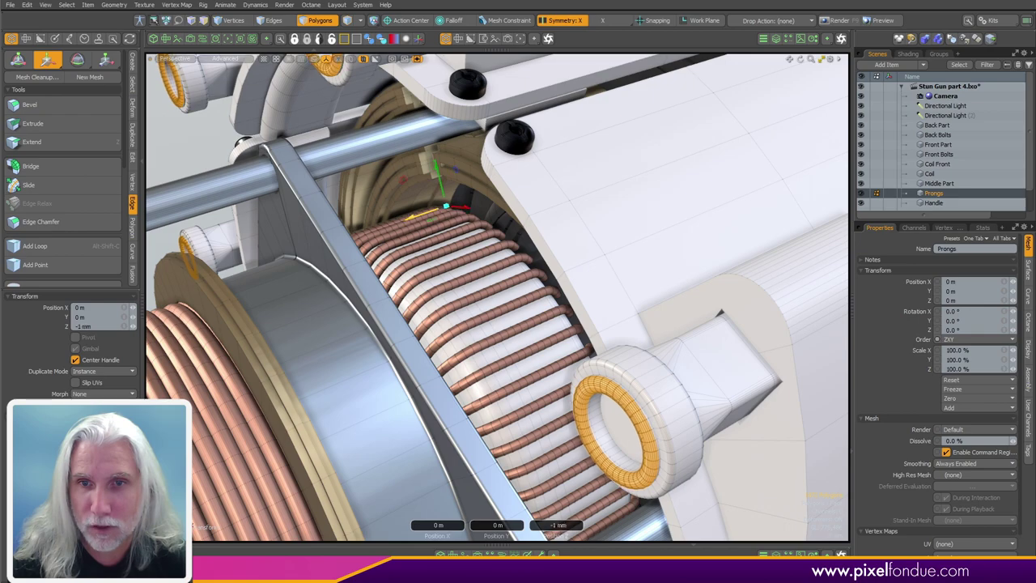
pyautogui.press('Escape')
# Step: Assign the existing Metal material to the prongs' shafts
pyautogui.scroll(-3, 649, 208)
pyautogui.keyDown('alt'); pyautogui.moveTo(650, 208); pyautogui.dragTo(652, 283); pyautogui.keyUp('alt')
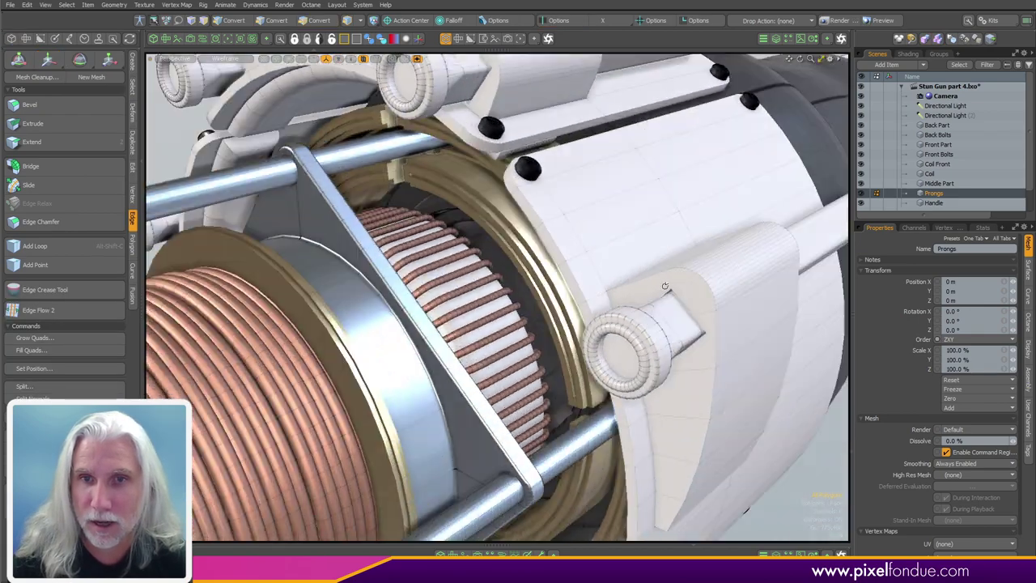
pyautogui.scroll(-6, 652, 287)
pyautogui.keyDown('alt'); pyautogui.keyDown('shift'); pyautogui.moveTo(524, 326); pyautogui.dragTo(364, 352); pyautogui.keyUp('shift'); pyautogui.keyUp('alt')
pyautogui.keyDown('alt'); pyautogui.moveTo(486, 324); pyautogui.dragTo(677, 369); pyautogui.keyUp('alt')
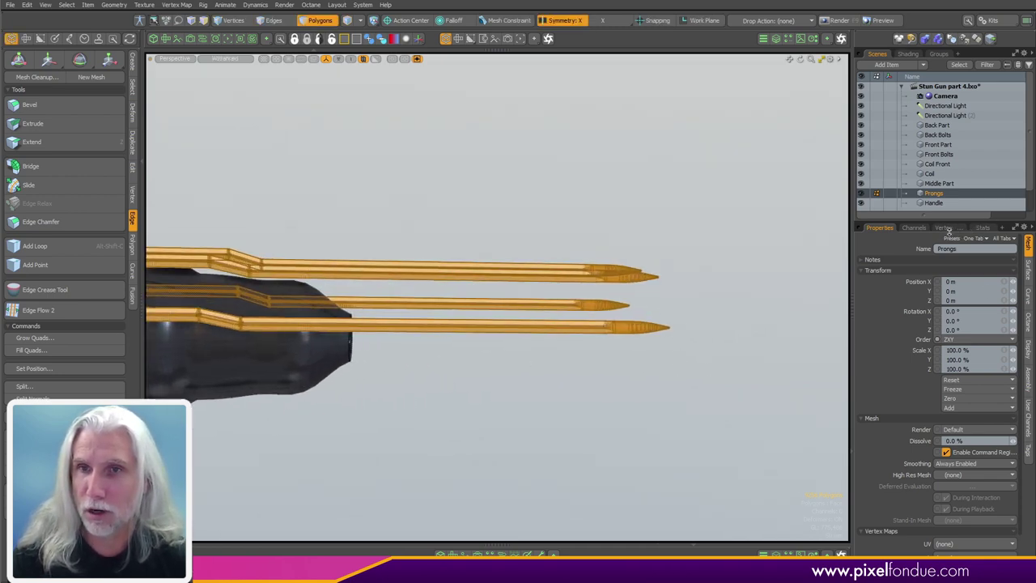
pyautogui.click(540, 418)
pyautogui.click(498, 326)
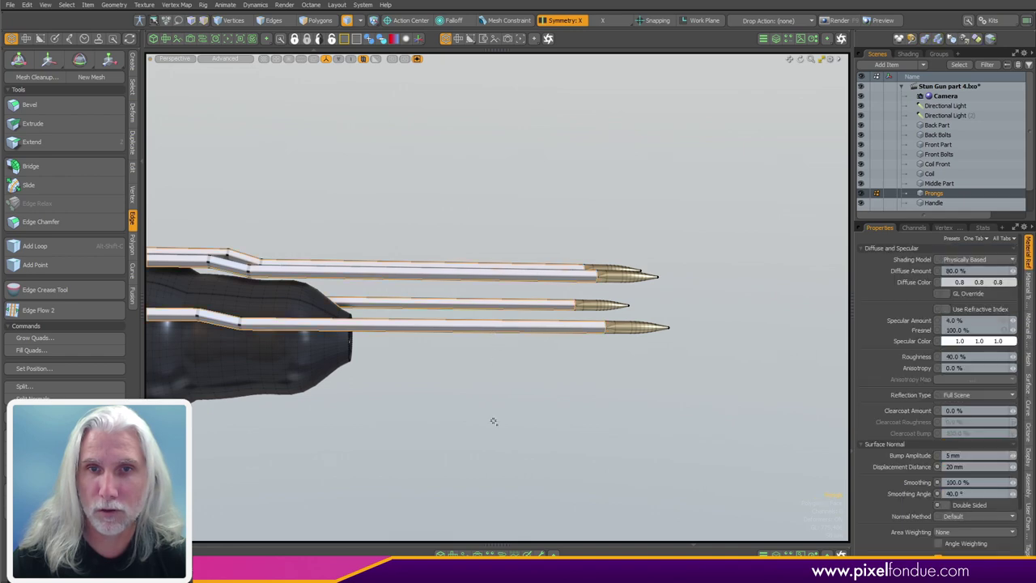
pyautogui.keyDown('alt'); pyautogui.keyDown('shift'); pyautogui.moveTo(522, 399); pyautogui.dragTo(612, 389); pyautogui.keyUp('shift'); pyautogui.keyUp('alt')
pyautogui.press('m')
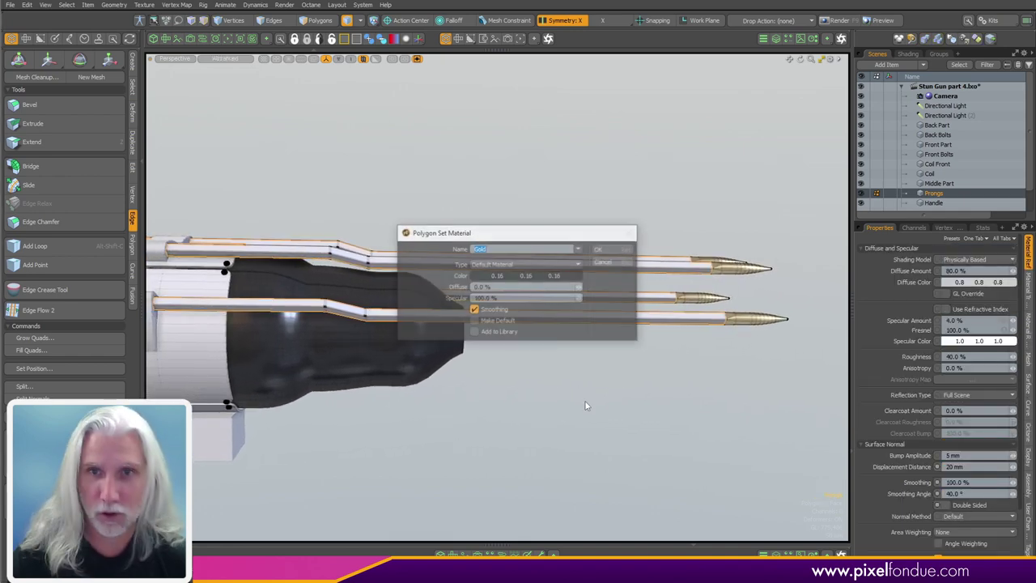
pyautogui.click(580, 250)
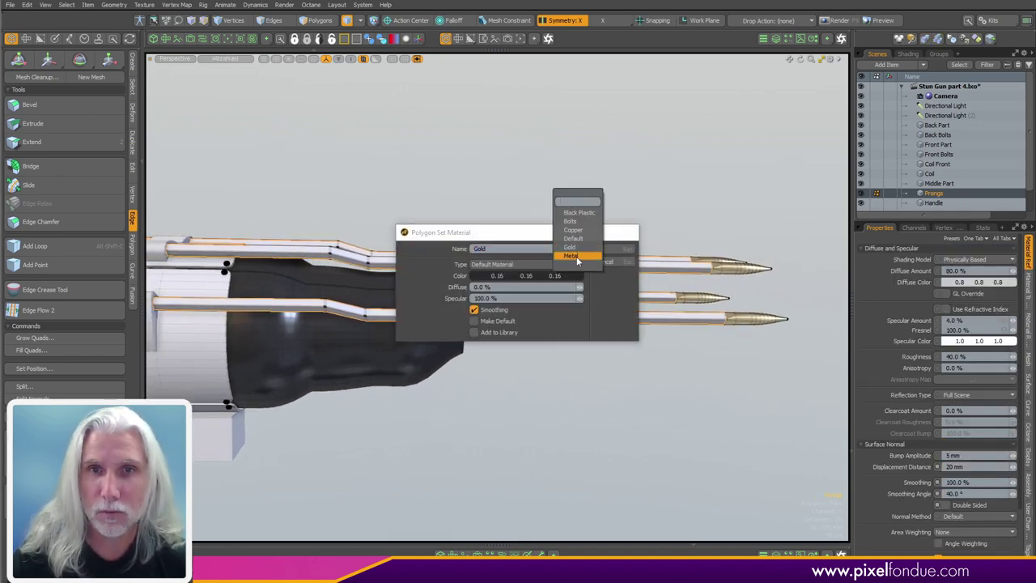
pyautogui.click(577, 259)
pyautogui.click(627, 249)
pyautogui.click(590, 386)
# Step: Select the prongs without their gold tips and assign them a new material named Metal Light
pyautogui.keyDown('alt'); pyautogui.moveTo(612, 415); pyautogui.dragTo(668, 378); pyautogui.keyUp('alt')
pyautogui.keyDown('alt'); pyautogui.keyDown('shift'); pyautogui.moveTo(508, 407); pyautogui.dragTo(588, 397); pyautogui.keyUp('shift'); pyautogui.keyUp('alt')
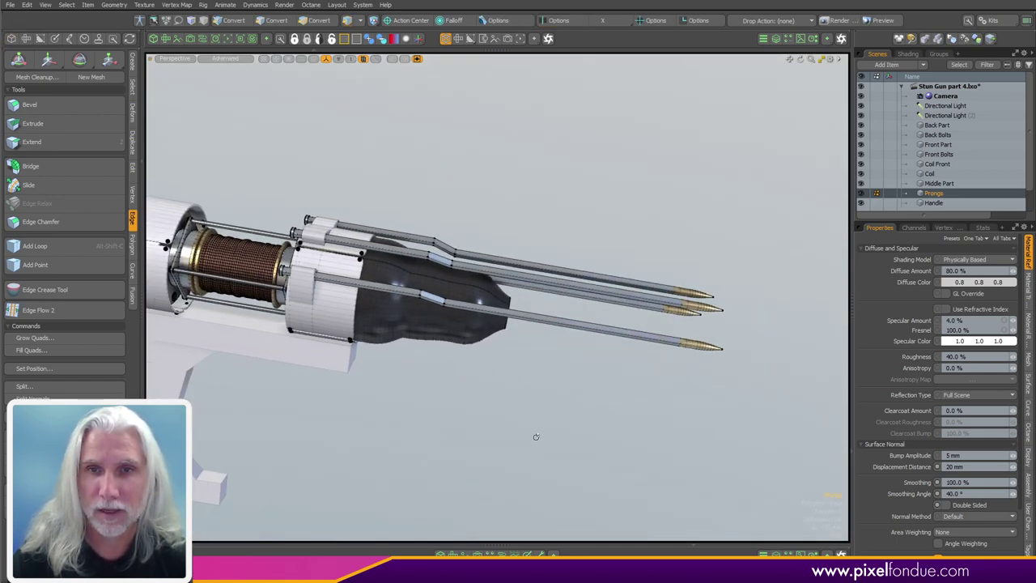
pyautogui.keyDown('alt'); pyautogui.moveTo(536, 437); pyautogui.dragTo(364, 301); pyautogui.keyUp('alt')
pyautogui.keyDown('alt'); pyautogui.keyDown('shift'); pyautogui.moveTo(364, 301); pyautogui.dragTo(475, 336); pyautogui.keyUp('shift'); pyautogui.keyUp('alt')
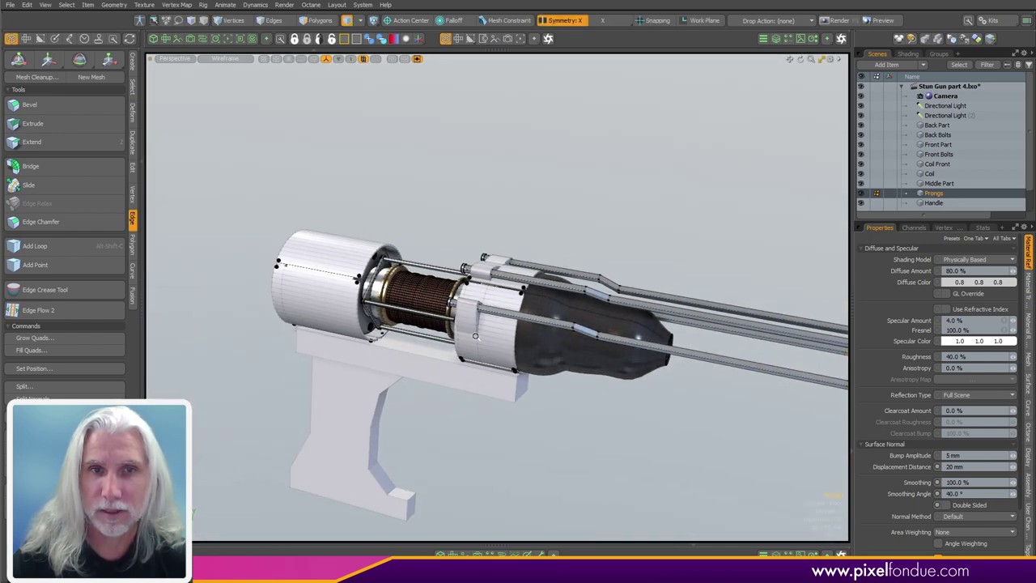
pyautogui.scroll(8, 372, 316)
pyautogui.scroll(-8, 405, 316)
pyautogui.keyDown('alt'); pyautogui.keyDown('shift'); pyautogui.moveTo(574, 327); pyautogui.dragTo(690, 372); pyautogui.keyUp('shift'); pyautogui.keyUp('alt')
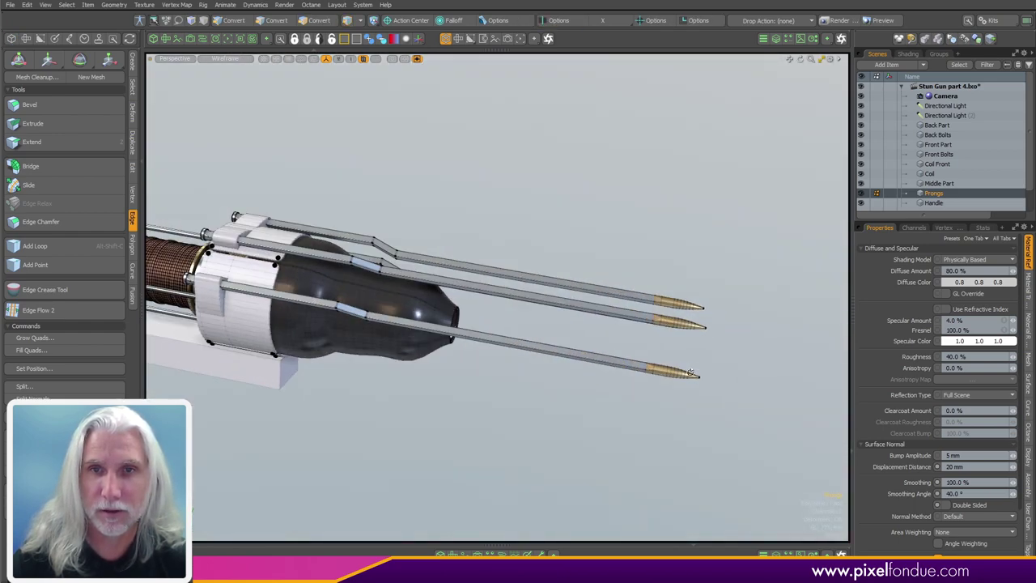
pyautogui.press('[')
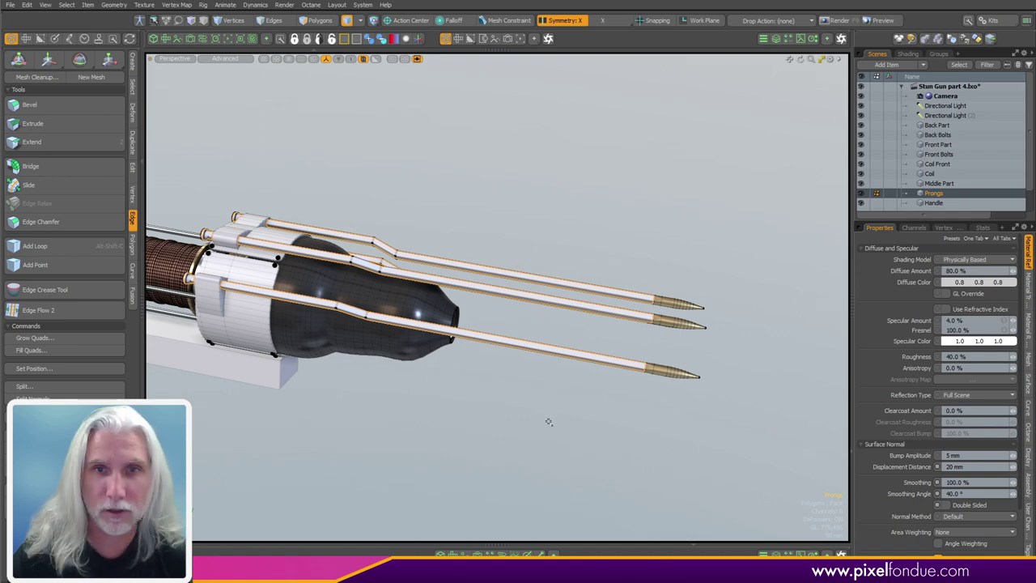
pyautogui.press('m')
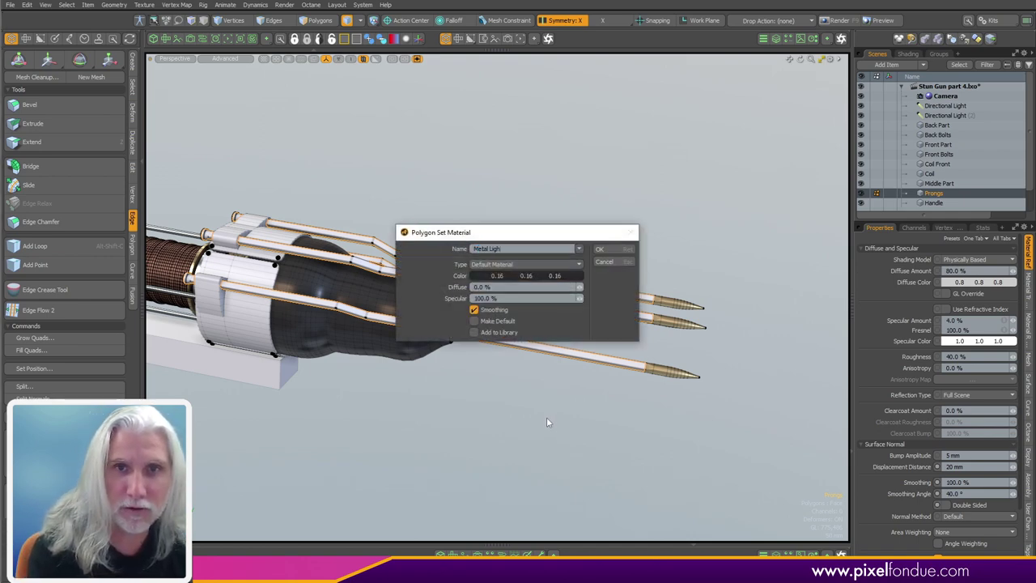
pyautogui.press('Return')
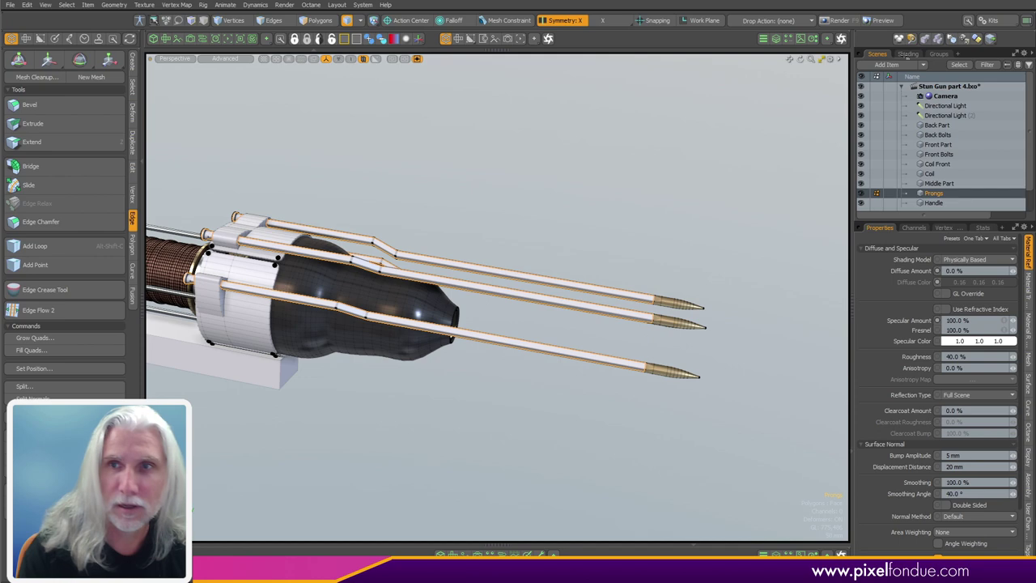
# Step: Copy the M_Metal material from the Metal group and paste it over the material in the Metal Light group
pyautogui.click(915, 55)
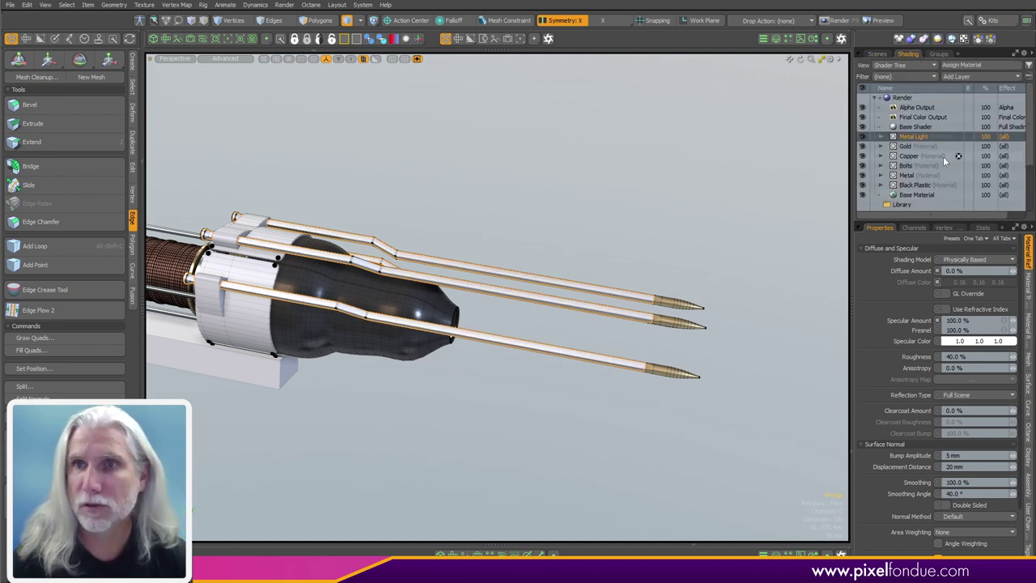
pyautogui.click(887, 176)
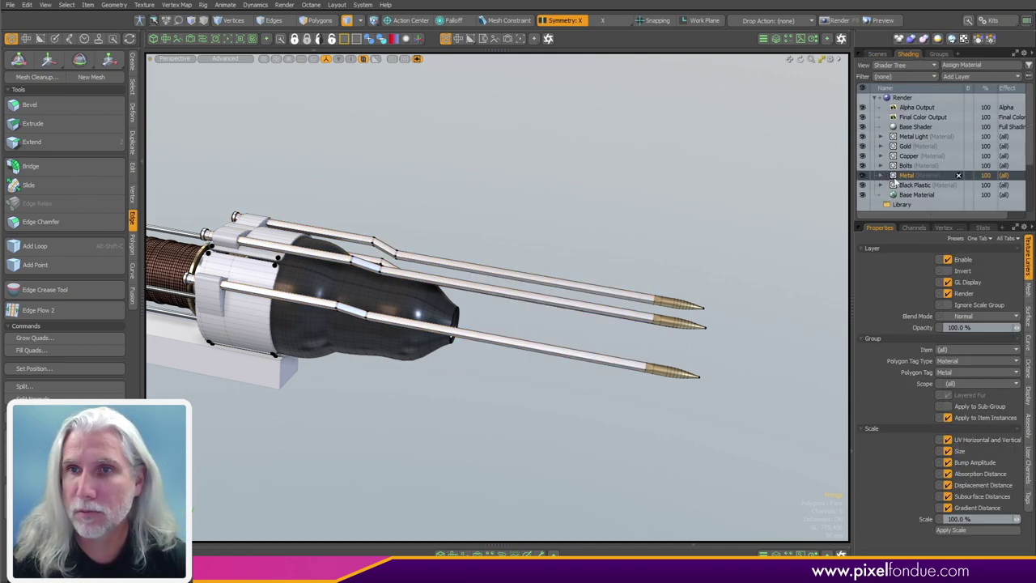
pyautogui.click(916, 185)
pyautogui.rightClick(915, 186)
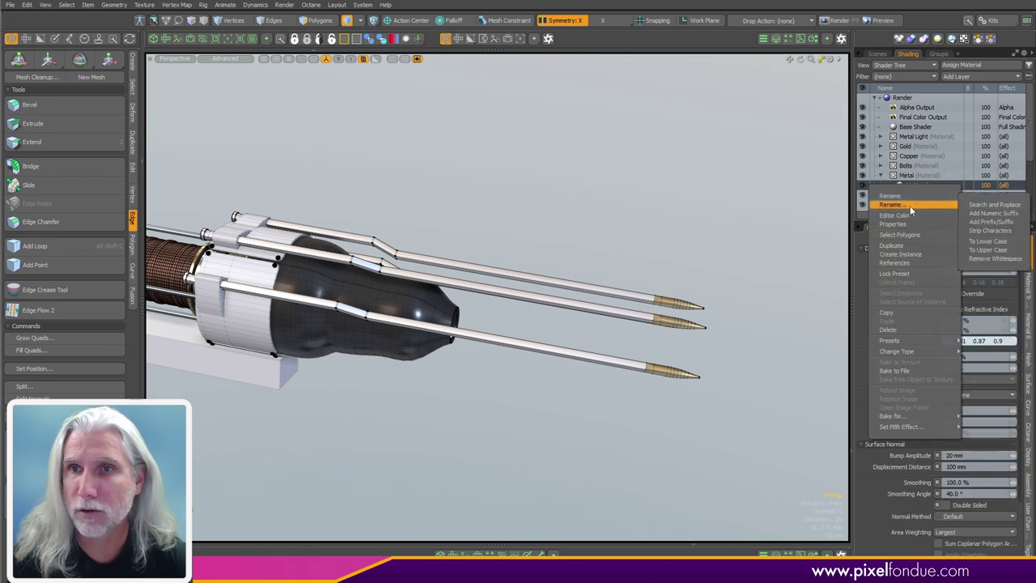
pyautogui.click(893, 314)
pyautogui.click(882, 142)
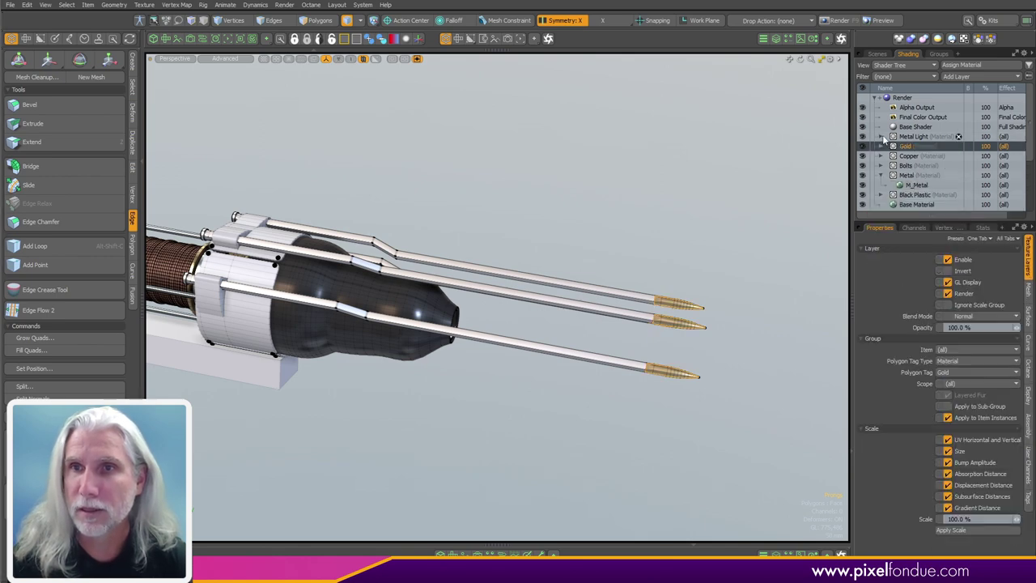
pyautogui.click(882, 137)
pyautogui.click(909, 148)
pyautogui.rightClick(912, 147)
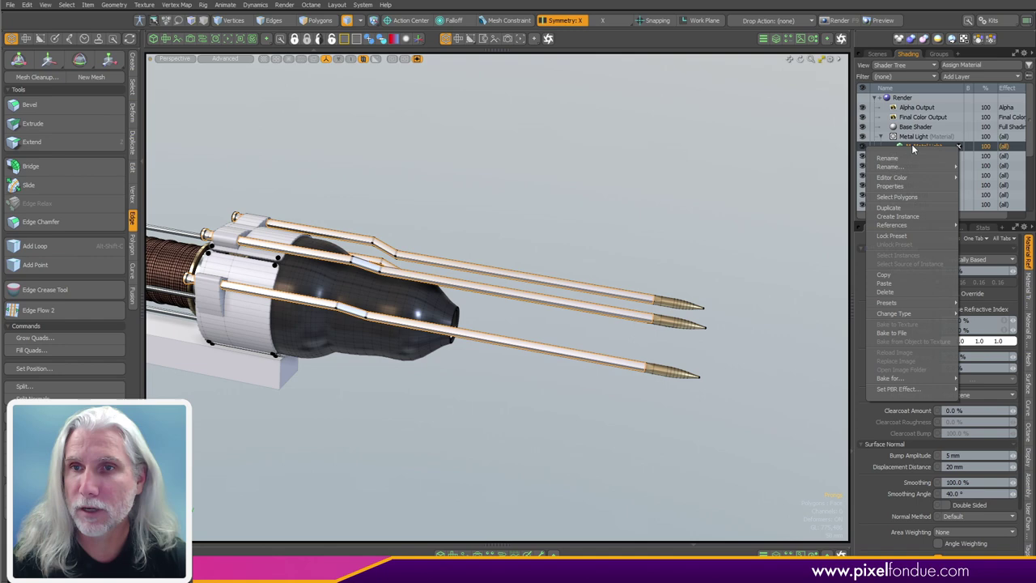
pyautogui.click(904, 284)
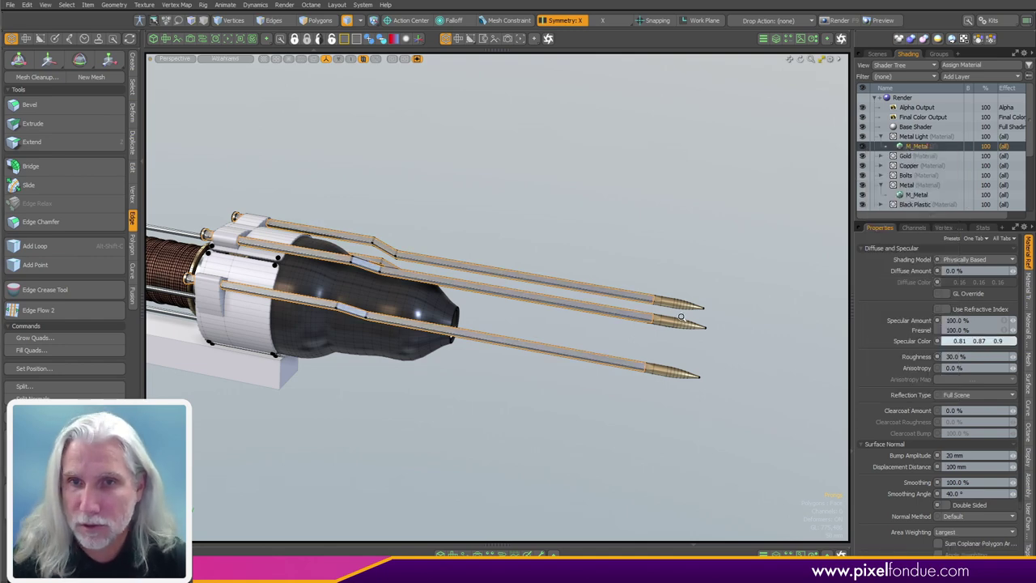
# Step: Lighten the Metal Light group's specular color to 0.97, 0.99, 1.0 and set its roughness to 10%
pyautogui.keyDown('ctrl'); pyautogui.keyDown('alt'); pyautogui.moveTo(681, 316); pyautogui.dragTo(770, 327); pyautogui.keyUp('alt'); pyautogui.keyUp('ctrl')
pyautogui.keyDown('ctrl'); pyautogui.moveTo(979, 341); pyautogui.dragTo(989, 341); pyautogui.keyUp('ctrl')
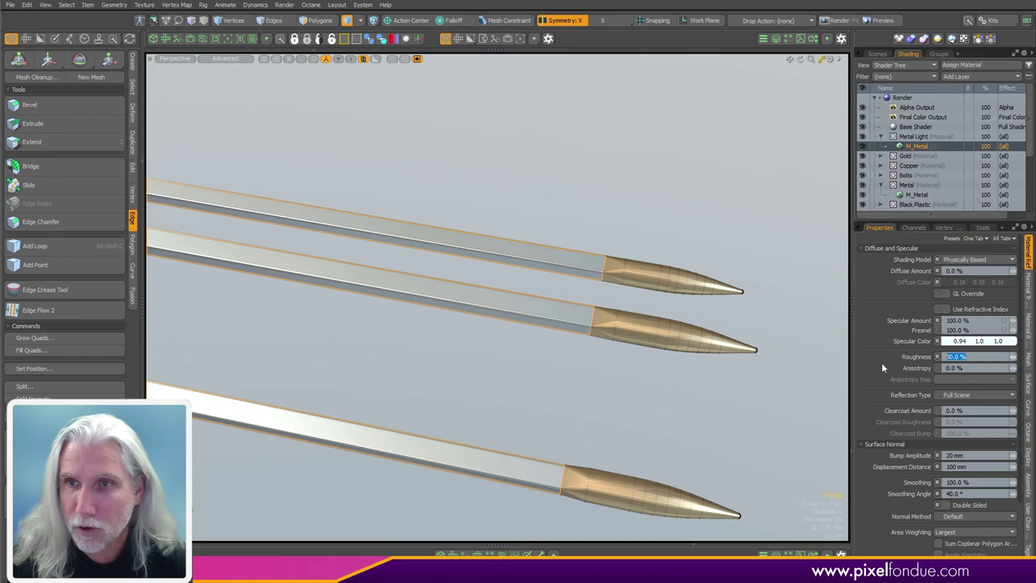
pyautogui.write('10')
pyautogui.press('Return')
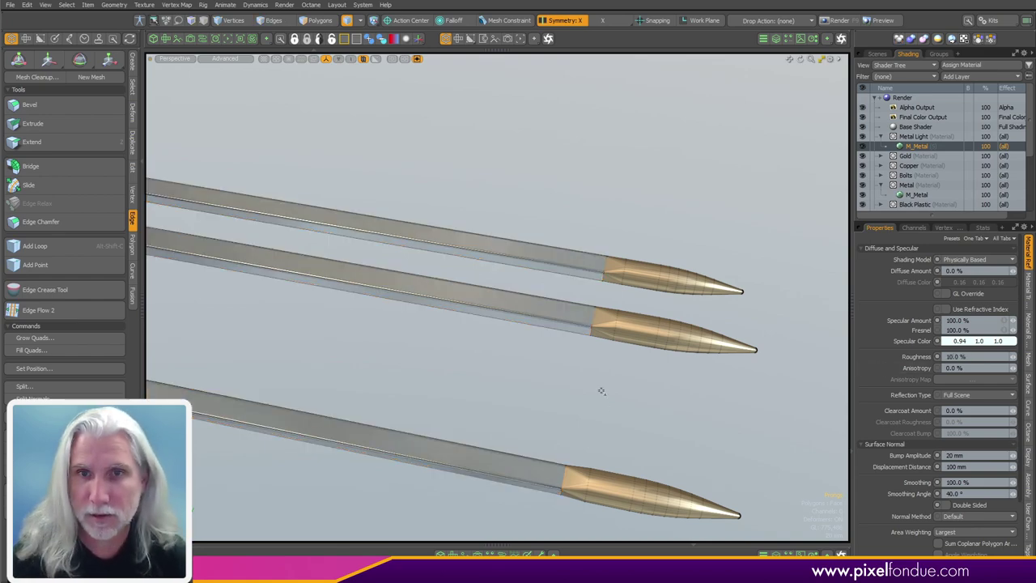
pyautogui.scroll(-5, 561, 381)
pyautogui.keyDown('alt'); pyautogui.moveTo(561, 381); pyautogui.dragTo(713, 349); pyautogui.keyUp('alt')
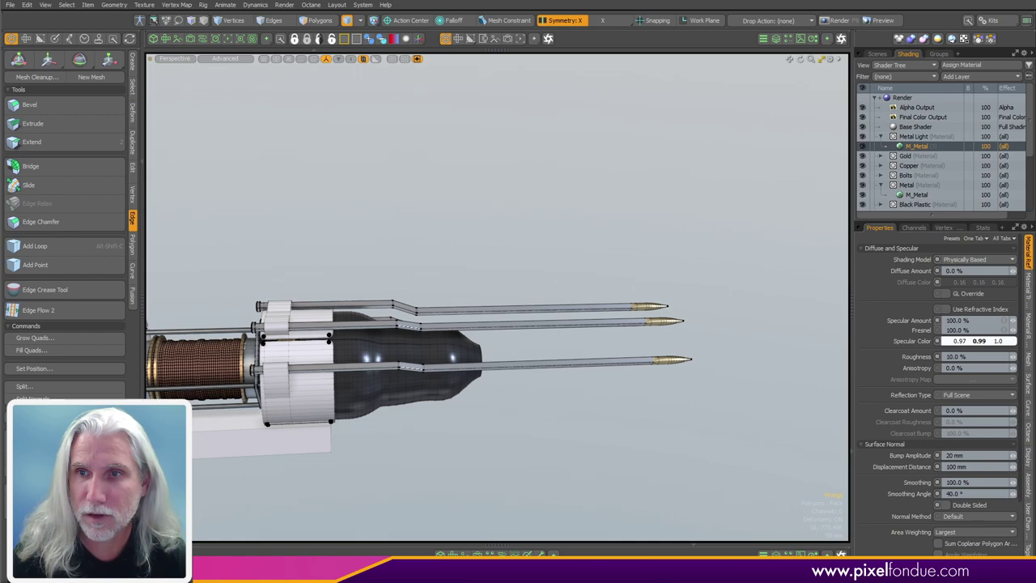
# Step: Examine the new metal shading on the prongs' shafts, bends and rear end caps
pyautogui.scroll(3, 623, 347)
pyautogui.keyDown('alt'); pyautogui.moveTo(615, 351); pyautogui.dragTo(762, 251); pyautogui.keyUp('alt')
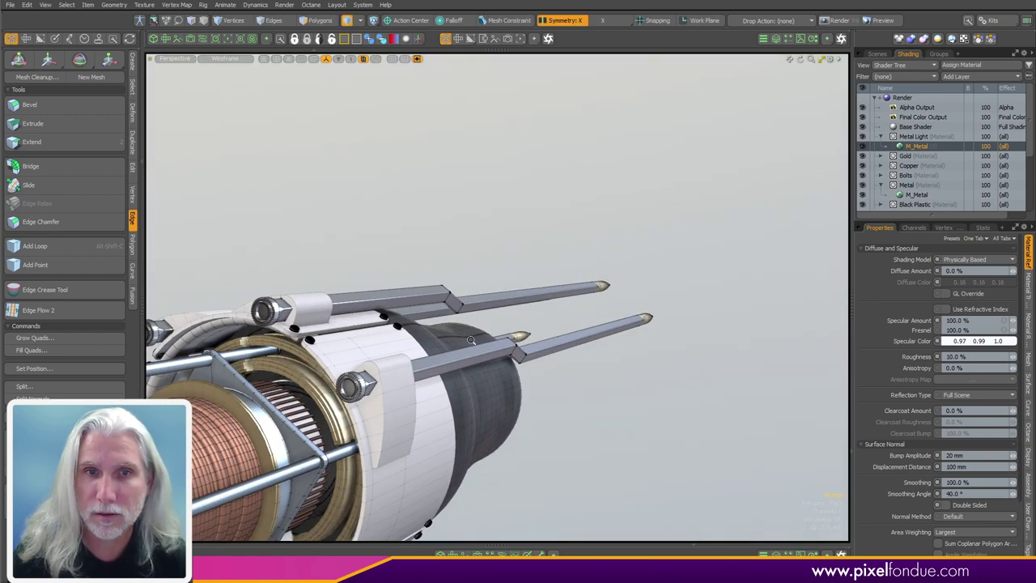
pyautogui.scroll(5, 563, 339)
pyautogui.scroll(-5, 555, 345)
pyautogui.keyDown('alt'); pyautogui.moveTo(555, 344); pyautogui.dragTo(693, 467); pyautogui.keyUp('alt')
pyautogui.scroll(-3, 503, 352)
pyautogui.scroll(3, 608, 458)
pyautogui.keyDown('ctrl'); pyautogui.keyDown('alt'); pyautogui.moveTo(480, 288); pyautogui.dragTo(478, 378); pyautogui.keyUp('alt'); pyautogui.keyUp('ctrl')
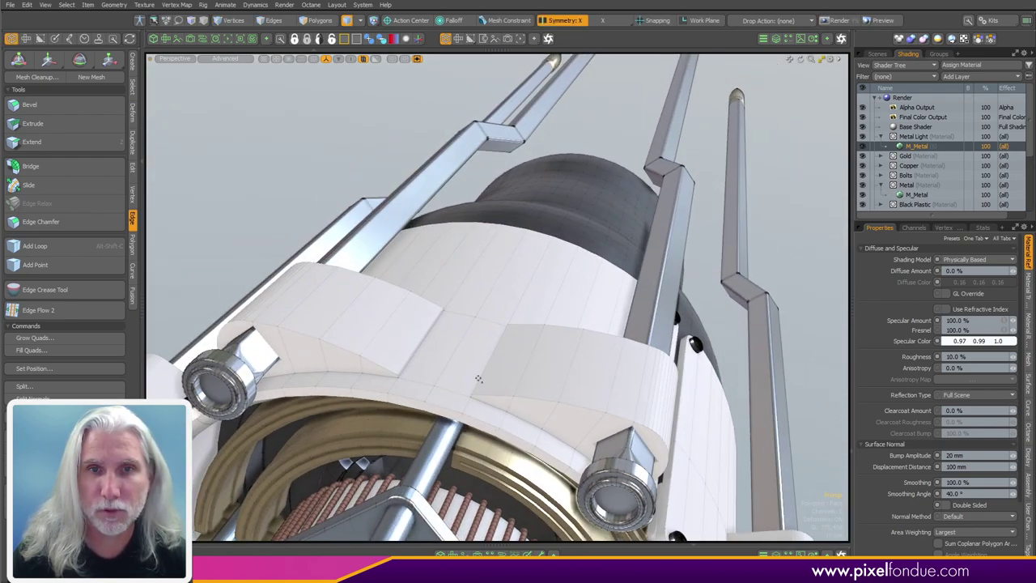
# Step: Select the polygons of the white front part between the two neighbouring prong mounts and delete them
pyautogui.click(452, 370)
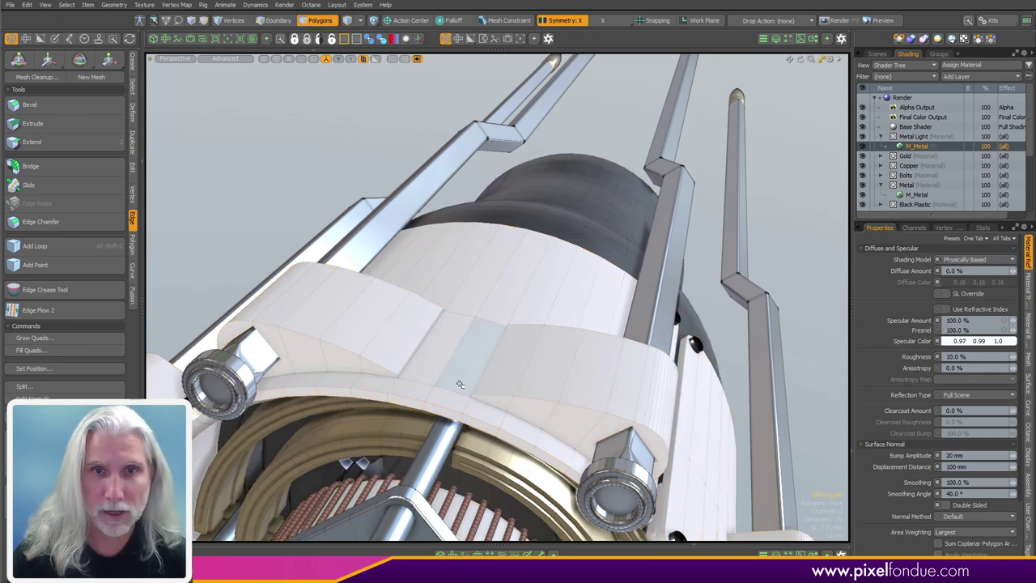
pyautogui.keyDown('alt'); pyautogui.moveTo(408, 392); pyautogui.dragTo(493, 320); pyautogui.keyUp('alt')
pyautogui.keyDown('ctrl'); pyautogui.keyDown('alt'); pyautogui.moveTo(494, 320); pyautogui.dragTo(607, 245); pyautogui.keyUp('alt'); pyautogui.keyUp('ctrl')
pyautogui.moveTo(624, 248)
pyautogui.keyDown('shift'); pyautogui.mouseDown()
pyautogui.moveTo(589, 240)
pyautogui.moveTo(557, 262)
pyautogui.moveTo(557, 205)
pyautogui.moveTo(412, 216)
pyautogui.moveTo(398, 446)
pyautogui.moveTo(336, 271)
pyautogui.moveTo(507, 247)
pyautogui.moveTo(578, 294)
pyautogui.moveTo(678, 308)
pyautogui.moveTo(625, 289)
pyautogui.moveTo(503, 327)
pyautogui.mouseUp(); pyautogui.keyUp('shift')
pyautogui.scroll(3, 550, 233)
pyautogui.keyDown('shift'); pyautogui.click(513, 230); pyautogui.keyUp('shift')
pyautogui.scroll(-5, 412, 216)
pyautogui.press('Delete')
# Step: Bridge the open edges around the gap between the two prong mounts on the front part
pyautogui.doubleClick(338, 251)
pyautogui.keyDown('ctrl'); pyautogui.click(380, 233); pyautogui.keyUp('ctrl')
pyautogui.rightClick(501, 330)
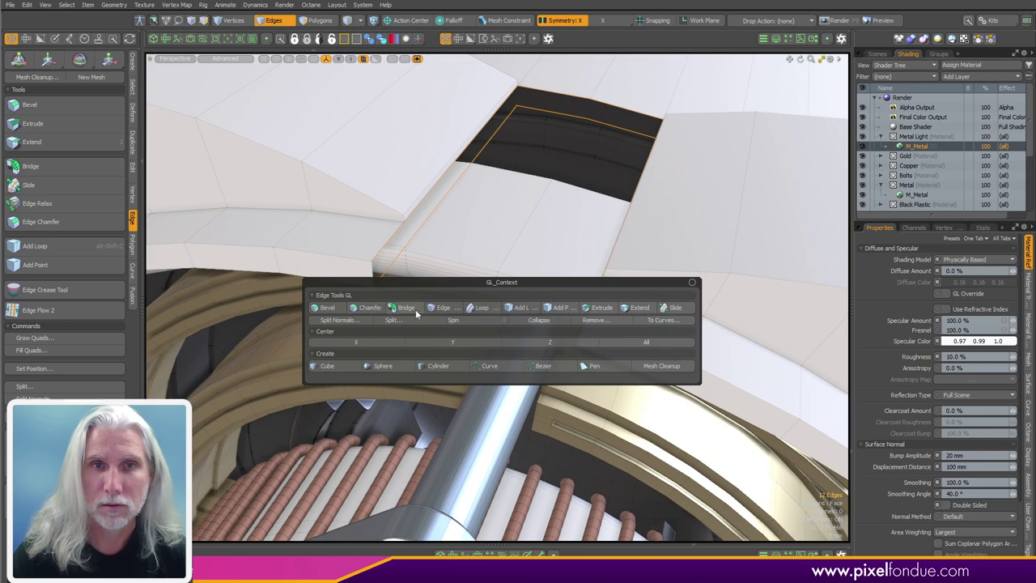
pyautogui.click(415, 311)
pyautogui.click(680, 75)
pyautogui.press('space')
pyautogui.keyDown('alt'); pyautogui.moveTo(705, 82); pyautogui.dragTo(581, 294); pyautogui.keyUp('alt')
pyautogui.scroll(-10, 470, 319)
pyautogui.hotkey('shift', 'a')
pyautogui.press('5')
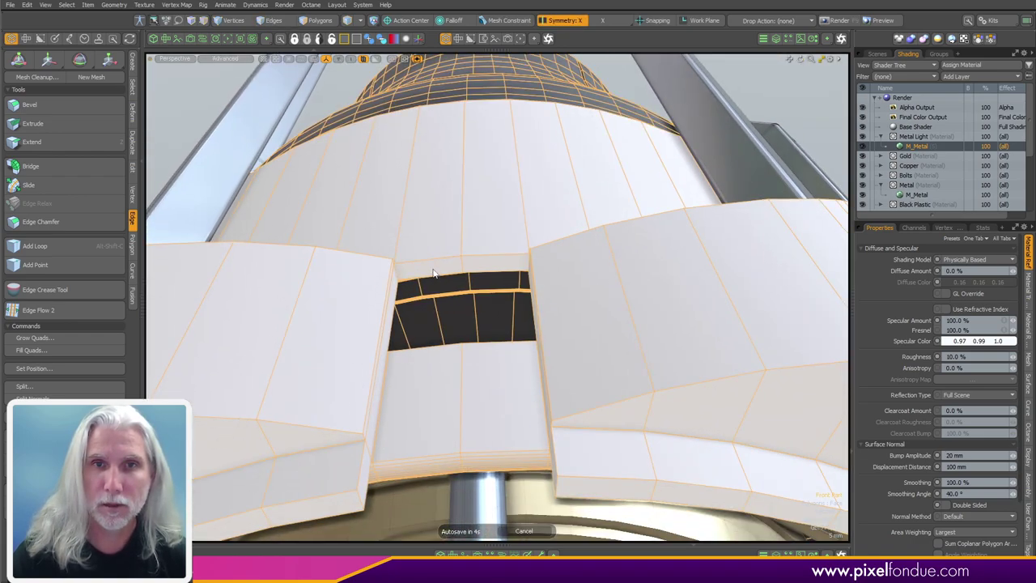
# Step: Move the rear wall polygons of the opening between the prong mounts 600 um along Z
pyautogui.press('3')
pyautogui.click(434, 267)
pyautogui.keyDown('alt'); pyautogui.moveTo(495, 282); pyautogui.dragTo(468, 279); pyautogui.keyUp('alt')
pyautogui.scroll(2, 483, 299)
pyautogui.press('w')
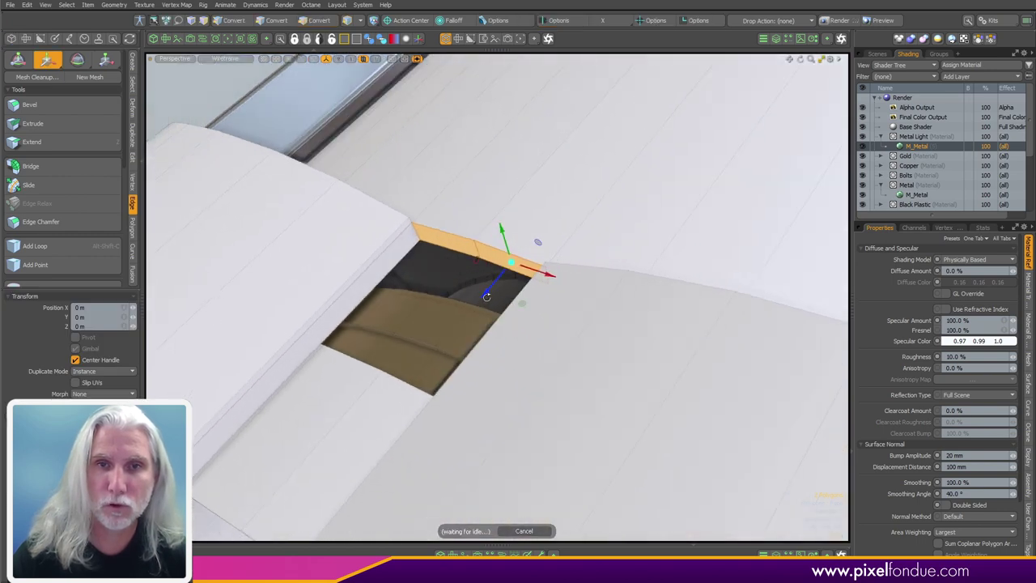
pyautogui.scroll(7, 489, 268)
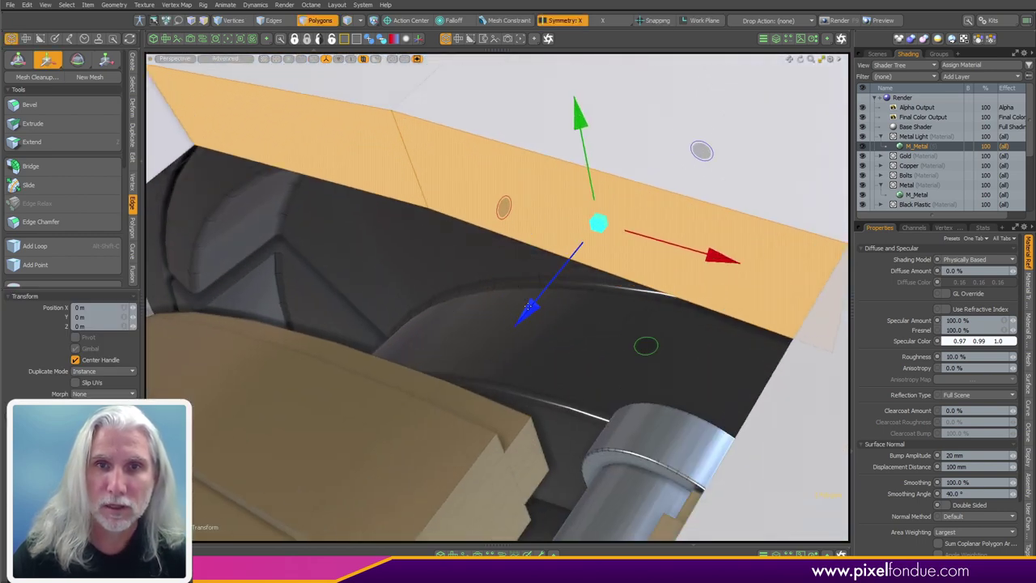
pyautogui.moveTo(525, 314); pyautogui.dragTo(591, 333)
pyautogui.scroll(-4, 526, 330)
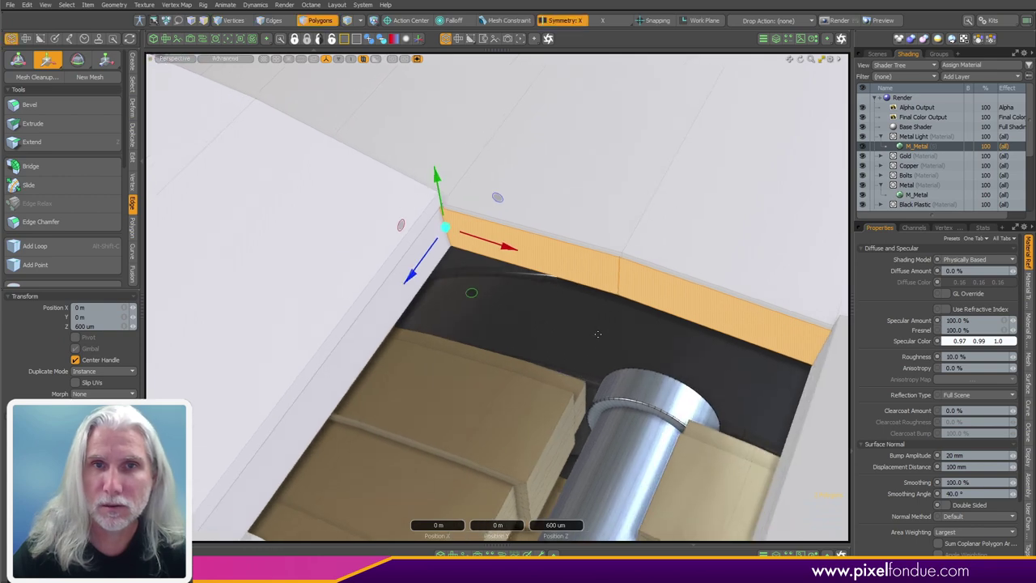
pyautogui.press('r')
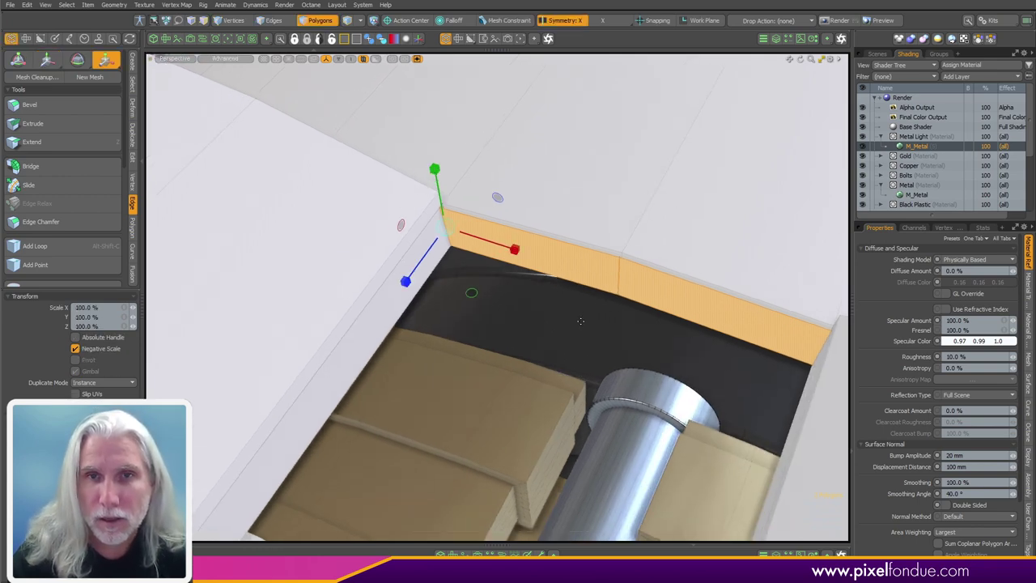
# Step: Move the upright corner edge at the end of the opening's rear wall 300 um along X
pyautogui.press('2')
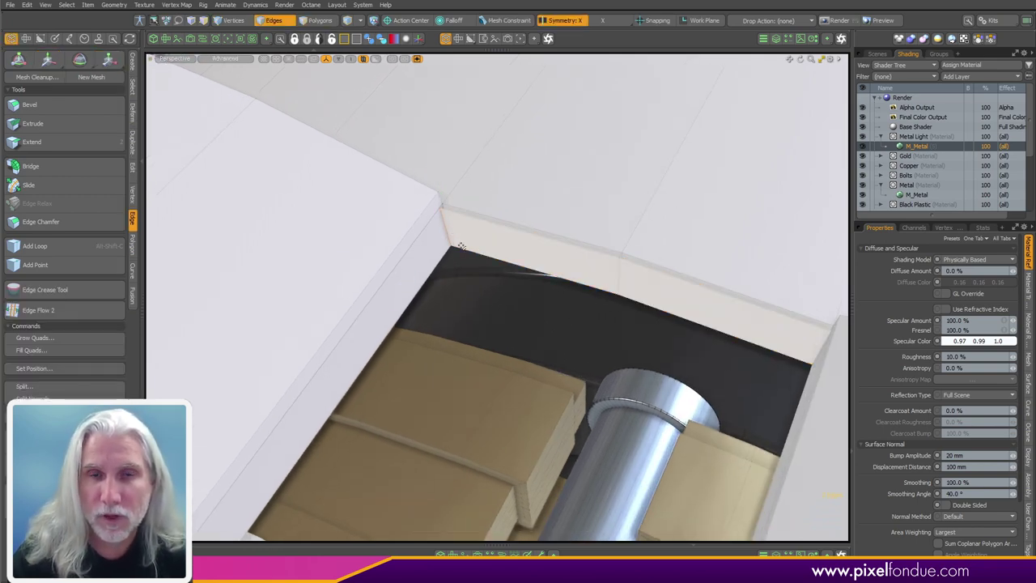
pyautogui.keyDown('alt'); pyautogui.moveTo(495, 273); pyautogui.dragTo(531, 273); pyautogui.keyUp('alt')
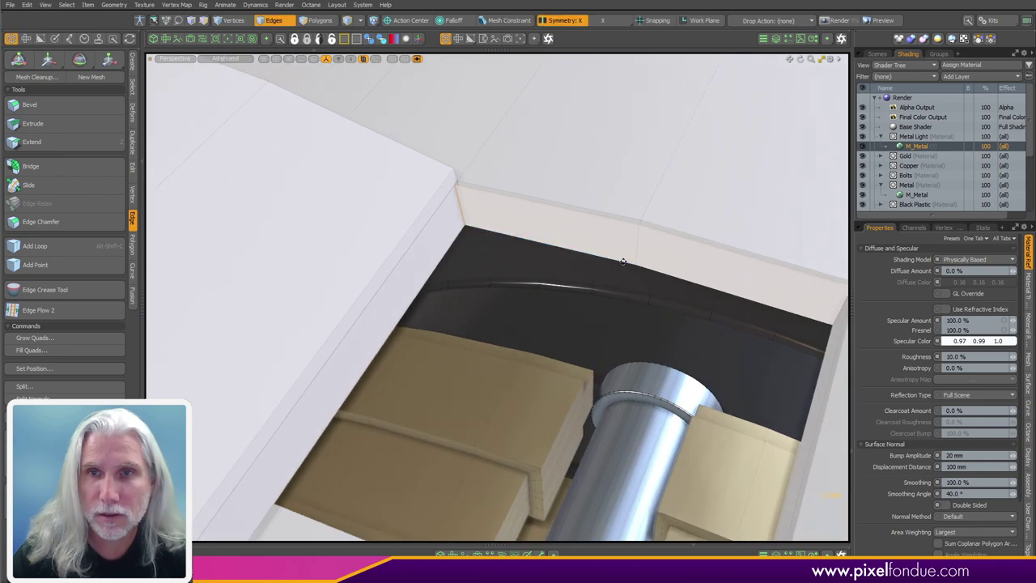
pyautogui.keyDown('alt'); pyautogui.moveTo(623, 261); pyautogui.dragTo(588, 307); pyautogui.keyUp('alt')
pyautogui.press('w')
pyautogui.scroll(2, 330, 226)
pyautogui.moveTo(338, 232); pyautogui.dragTo(351, 235)
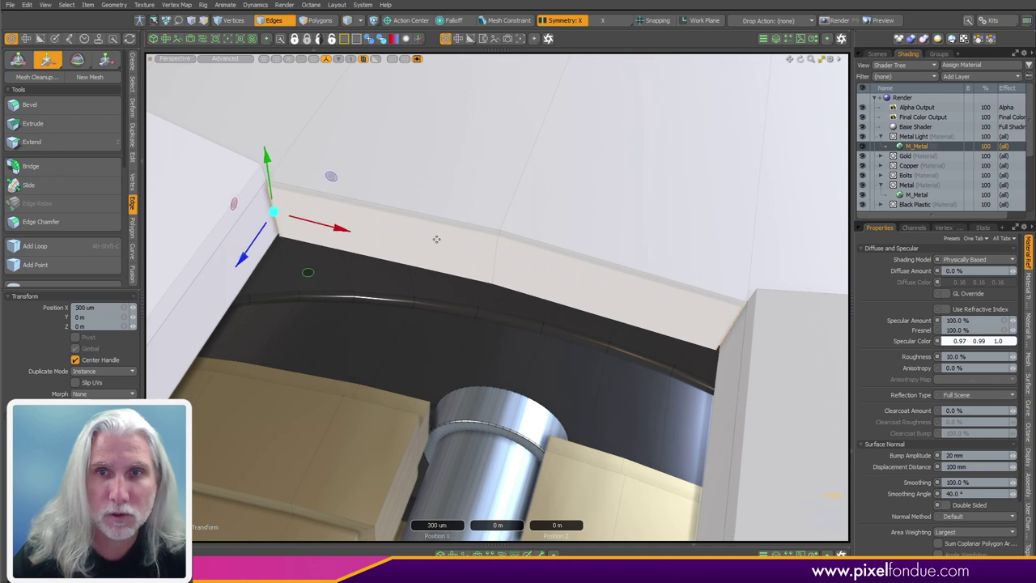
pyautogui.scroll(-3, 437, 274)
# Step: Select the opening's rear wall polygons and extrude them 37.7 mm along Z across the opening
pyautogui.press('space')
pyautogui.press('space')
pyautogui.click(484, 269)
pyautogui.keyDown('alt'); pyautogui.moveTo(544, 305); pyautogui.dragTo(508, 345); pyautogui.keyUp('alt')
pyautogui.scroll(-3, 430, 359)
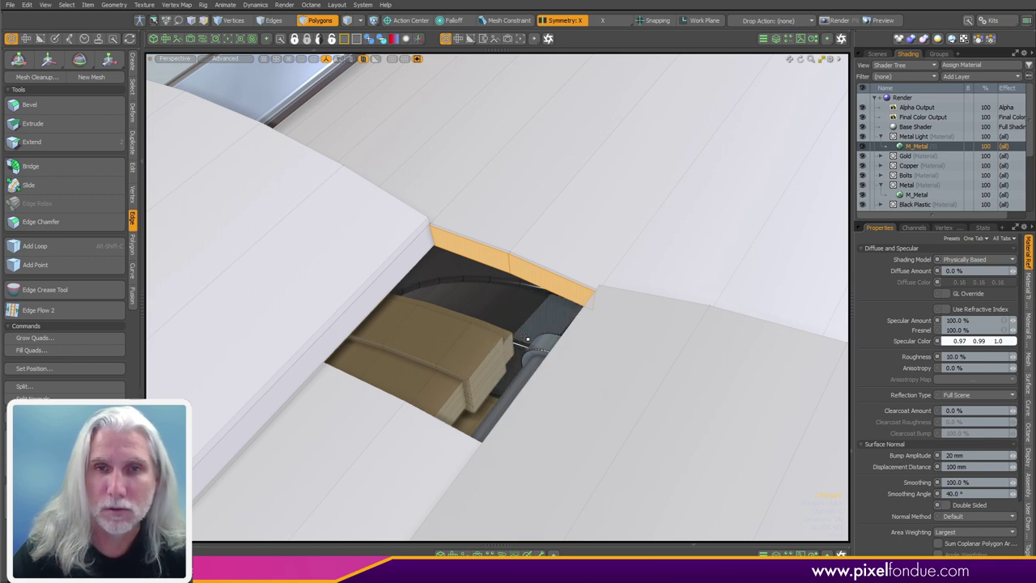
pyautogui.rightClick(517, 345)
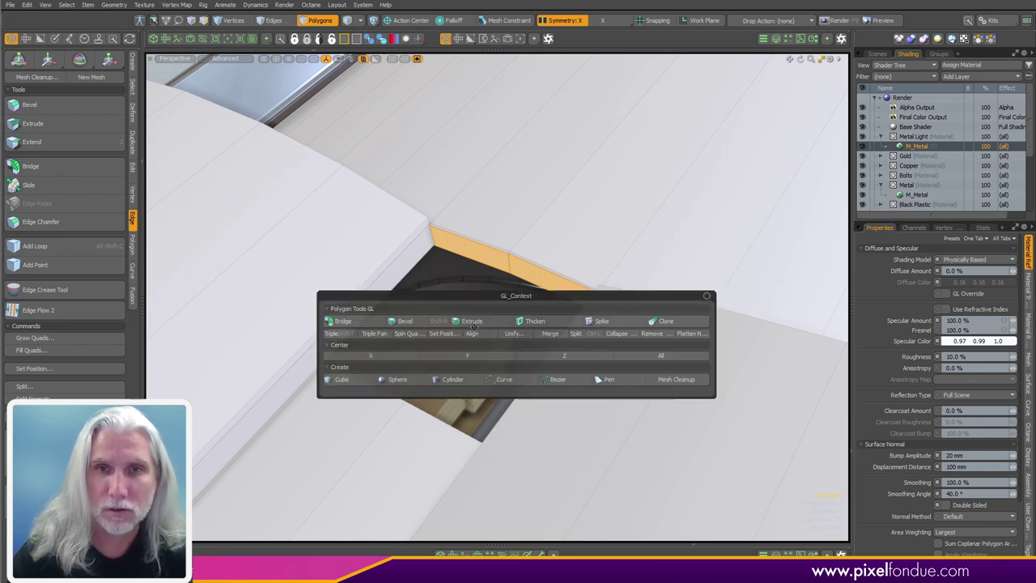
pyautogui.click(474, 327)
pyautogui.keyDown('alt'); pyautogui.moveTo(497, 303); pyautogui.dragTo(493, 320); pyautogui.keyUp('alt')
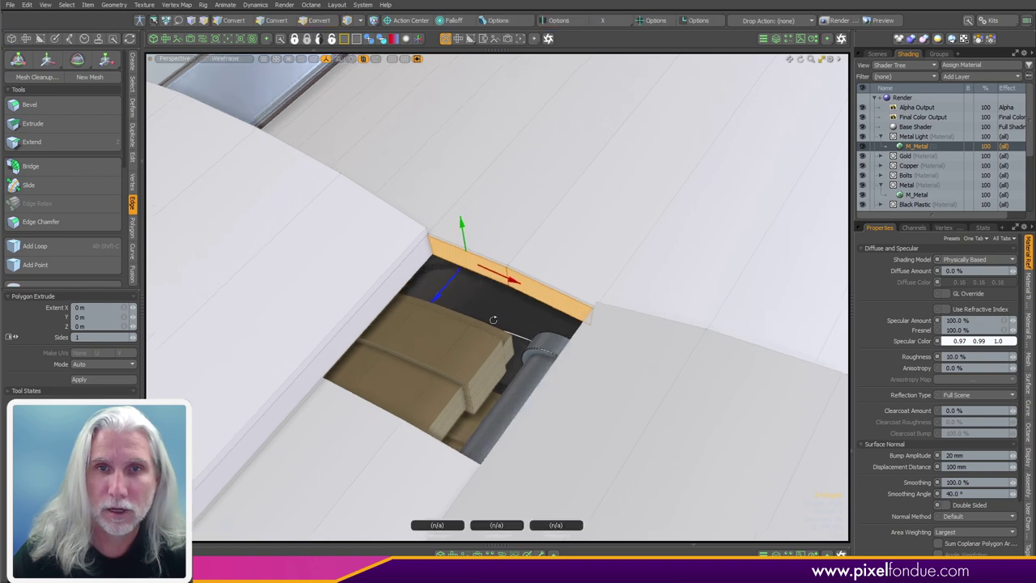
pyautogui.moveTo(435, 299); pyautogui.dragTo(318, 433)
pyautogui.keyDown('alt'); pyautogui.moveTo(599, 259); pyautogui.dragTo(668, 229); pyautogui.keyUp('alt')
pyautogui.scroll(3, 497, 321)
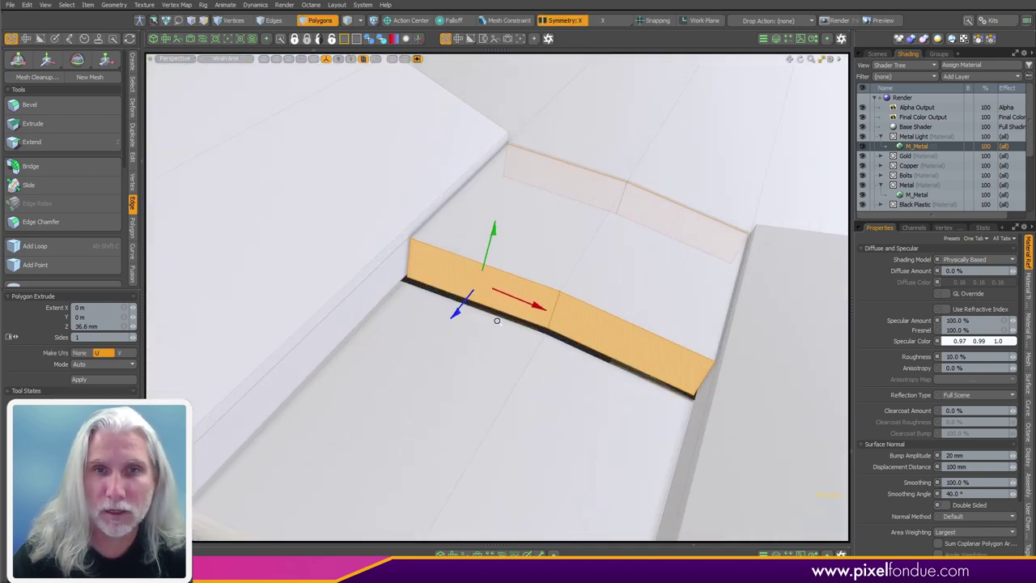
pyautogui.keyDown('alt'); pyautogui.moveTo(497, 320); pyautogui.dragTo(436, 338); pyautogui.keyUp('alt')
pyautogui.scroll(-4, 555, 303)
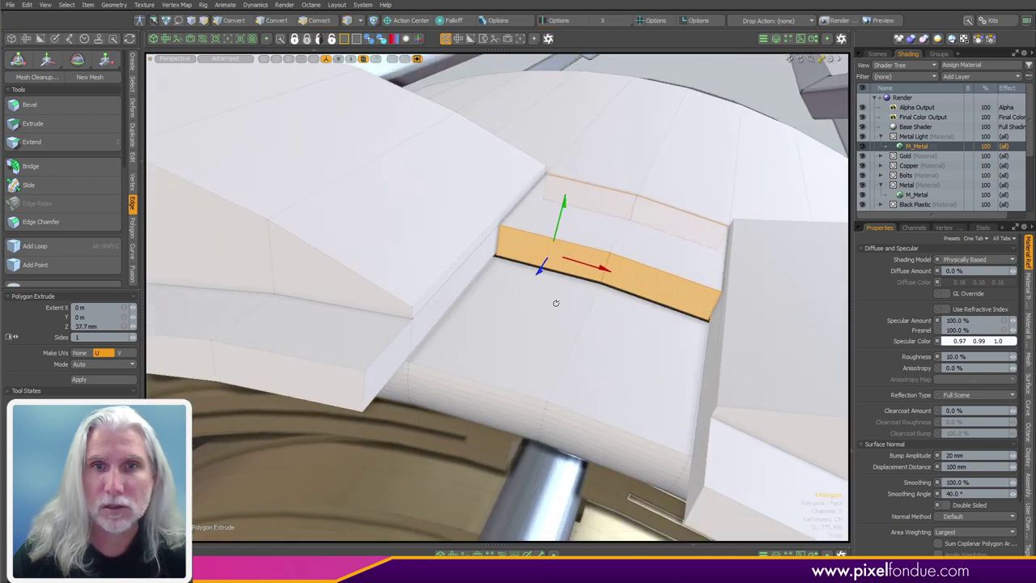
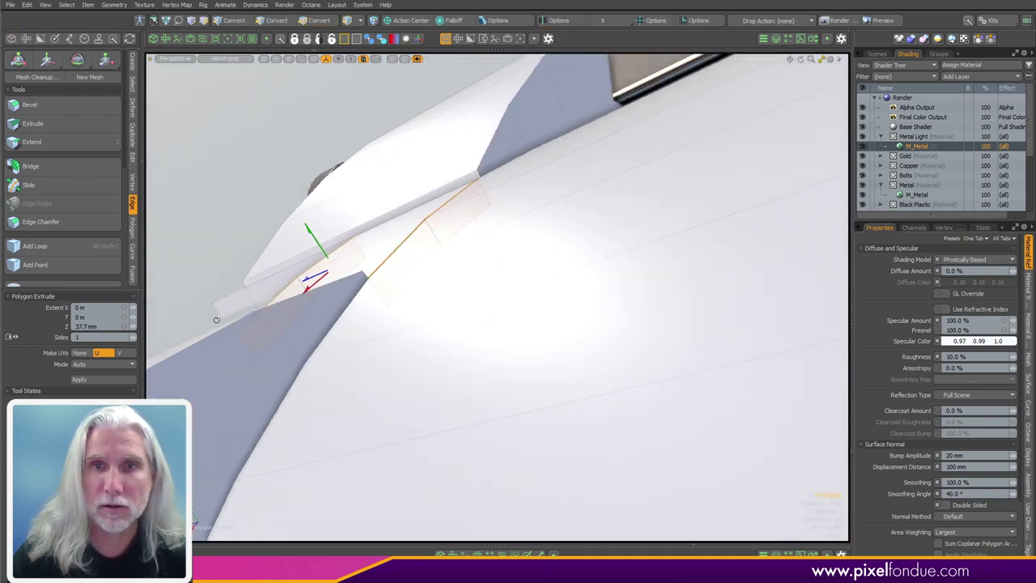
pyautogui.keyDown('ctrl'); pyautogui.keyDown('alt'); pyautogui.moveTo(502, 237); pyautogui.dragTo(477, 251); pyautogui.keyUp('alt'); pyautogui.keyUp('ctrl')
pyautogui.keyDown('alt'); pyautogui.moveTo(404, 288); pyautogui.dragTo(550, 296); pyautogui.keyUp('alt')
pyautogui.press('space')
# Step: Select all connected polygons of the extruded block and hide the rest of the model
pyautogui.keyDown('alt'); pyautogui.moveTo(324, 295); pyautogui.dragTo(466, 306); pyautogui.keyUp('alt')
pyautogui.press('f')
pyautogui.keyDown('alt'); pyautogui.moveTo(570, 397); pyautogui.dragTo(353, 399); pyautogui.keyUp('alt')
pyautogui.keyDown('alt'); pyautogui.moveTo(436, 367); pyautogui.dragTo(488, 354); pyautogui.keyUp('alt')
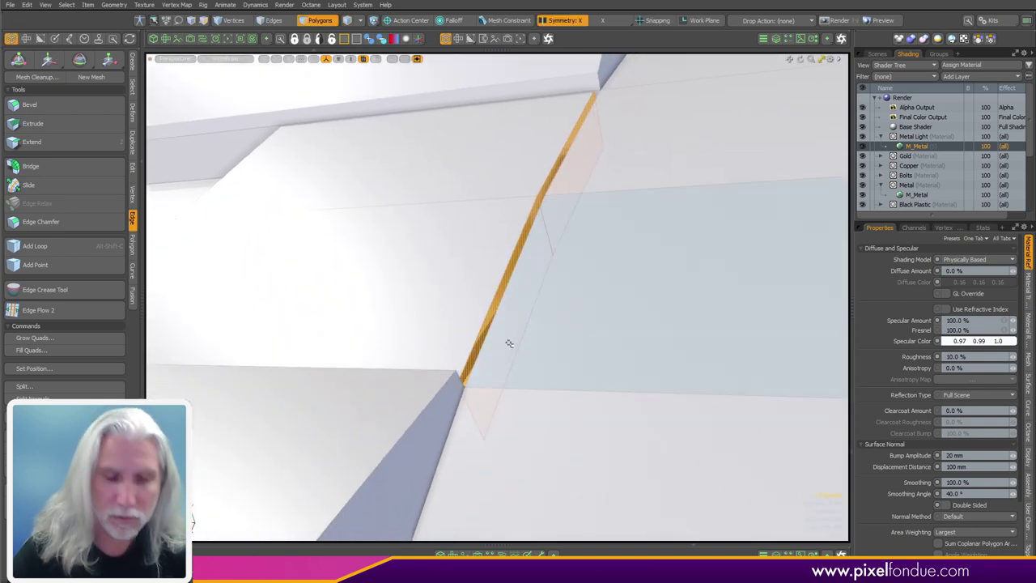
pyautogui.press('Escape')
pyautogui.keyDown('alt'); pyautogui.moveTo(475, 334); pyautogui.dragTo(441, 374); pyautogui.keyUp('alt')
pyautogui.press('3')
pyautogui.doubleClick(515, 286)
pyautogui.hotkey('shift', 'h')
pyautogui.hotkey('shift', 'h')
# Step: Close the open back end of the isolated block from its boundary edges
pyautogui.press('2')
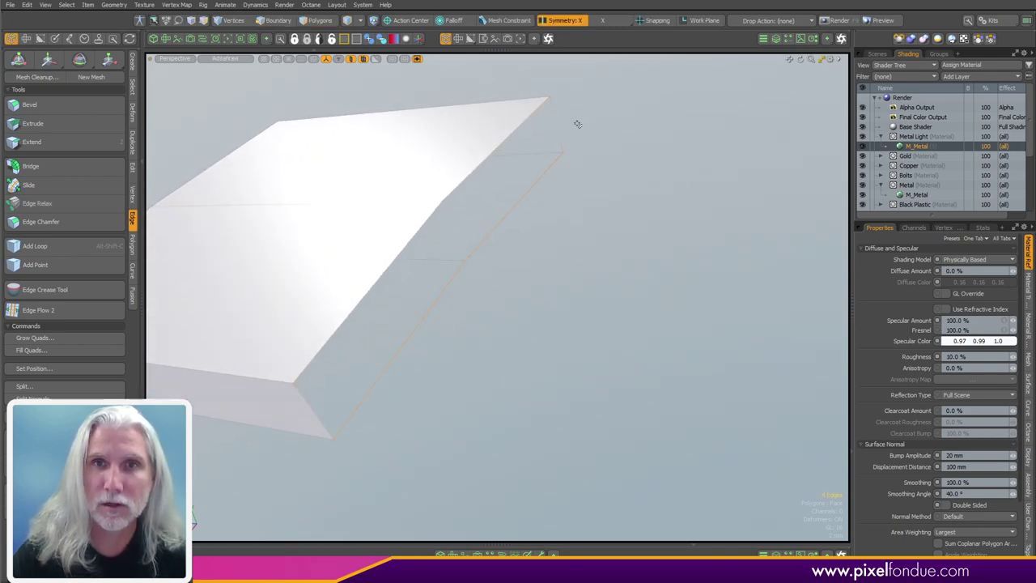
pyautogui.keyDown('ctrl'); pyautogui.rightClick(679, 305); pyautogui.keyUp('ctrl')
pyautogui.click(588, 283)
pyautogui.click(623, 208)
pyautogui.press('Escape')
pyautogui.keyDown('alt'); pyautogui.moveTo(636, 213); pyautogui.dragTo(606, 316); pyautogui.keyUp('alt')
# Step: Select the whole block between the mounts and assign a metal material to it
pyautogui.scroll(-4, 607, 317)
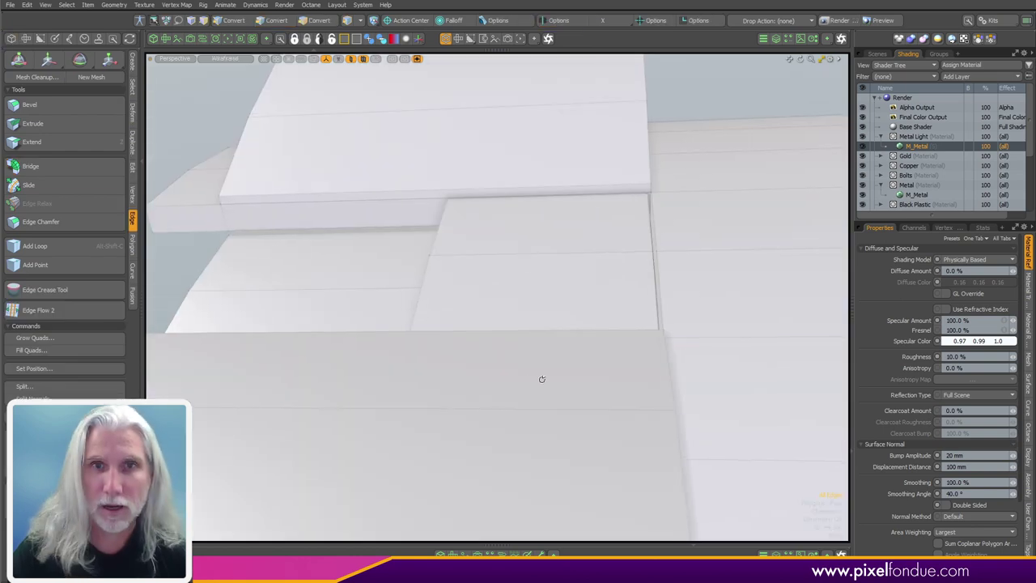
pyautogui.keyDown('alt'); pyautogui.moveTo(541, 378); pyautogui.dragTo(539, 322); pyautogui.keyUp('alt')
pyautogui.press('3')
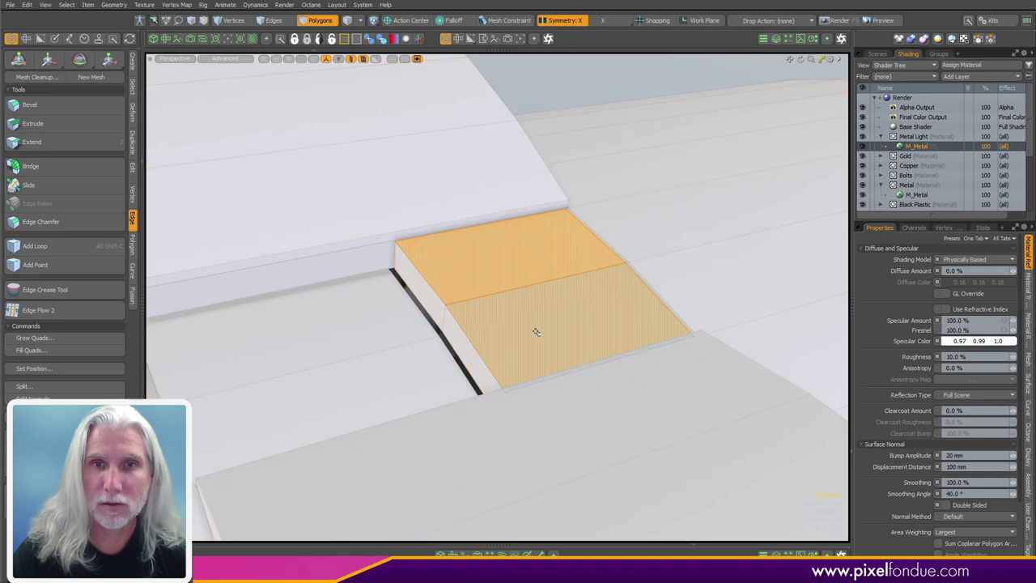
pyautogui.doubleClick(540, 334)
pyautogui.keyDown('alt'); pyautogui.moveTo(539, 333); pyautogui.dragTo(545, 301); pyautogui.keyUp('alt')
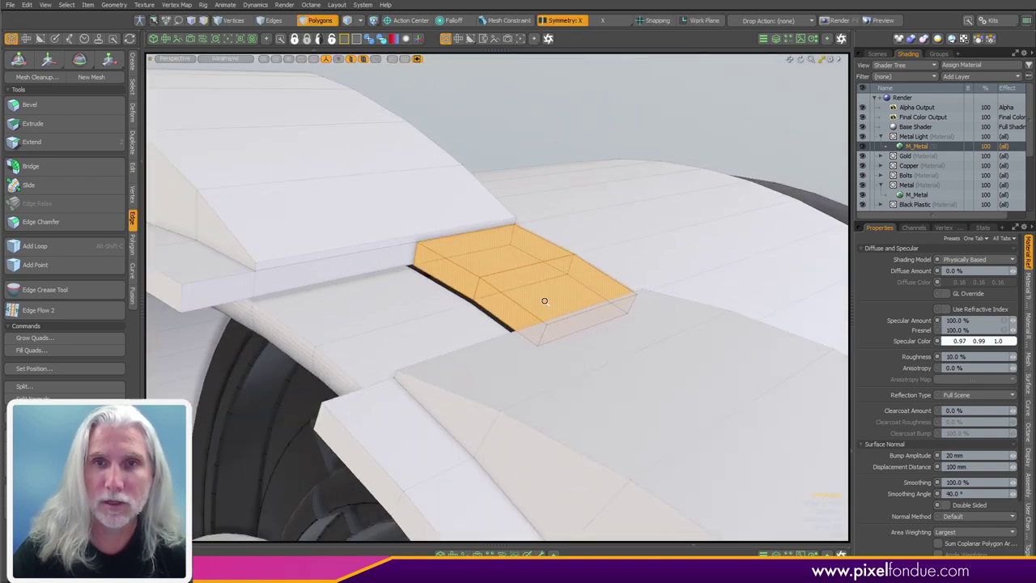
pyautogui.press('m')
pyautogui.click(604, 248)
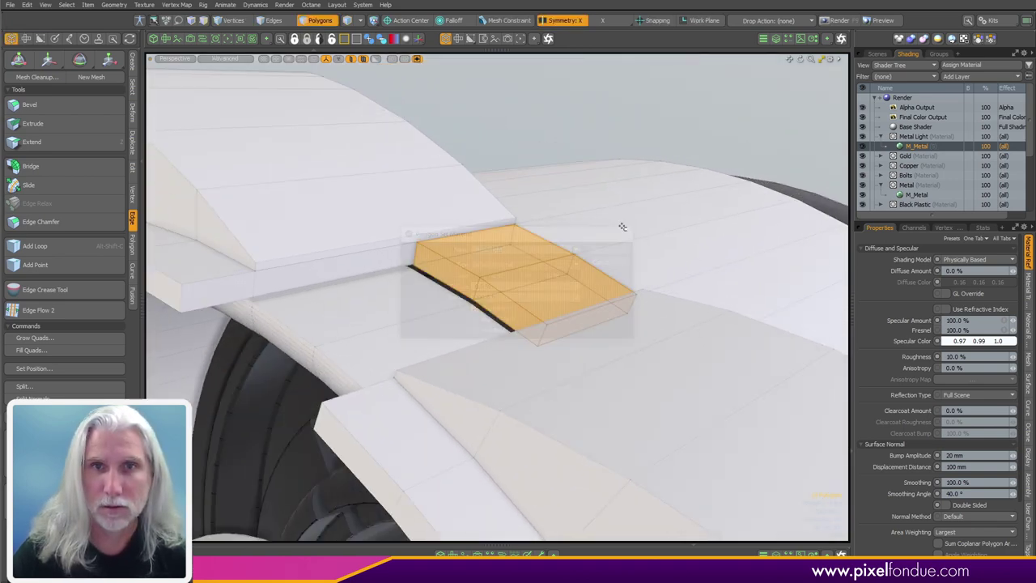
pyautogui.click(589, 171)
pyautogui.keyDown('alt'); pyautogui.moveTo(588, 171); pyautogui.dragTo(704, 195); pyautogui.keyUp('alt')
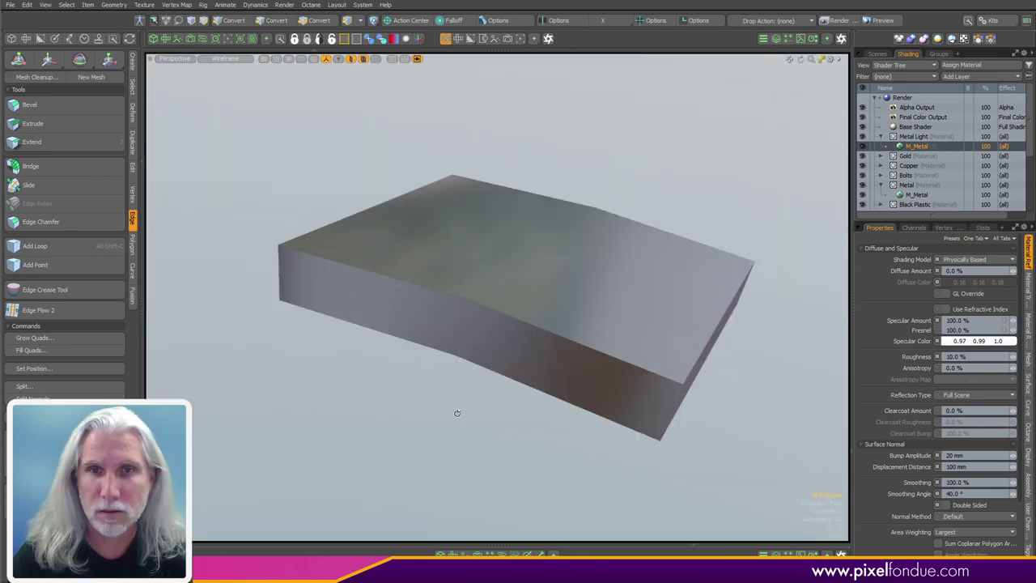
# Step: Select the vertices along the block's upper edges and level them to flatten its top face
pyautogui.keyDown('alt'); pyautogui.moveTo(456, 412); pyautogui.dragTo(567, 345); pyautogui.keyUp('alt')
pyautogui.moveTo(433, 400); pyautogui.dragTo(583, 301, button='right')
pyautogui.keyDown('alt'); pyautogui.moveTo(580, 316); pyautogui.dragTo(548, 257); pyautogui.keyUp('alt')
pyautogui.keyDown('shift'); pyautogui.click(317, 373); pyautogui.keyUp('shift')
pyautogui.keyDown('alt'); pyautogui.moveTo(429, 383); pyautogui.dragTo(457, 404); pyautogui.keyUp('alt')
pyautogui.hotkey('ctrl', 'space')
pyautogui.click(460, 464)
pyautogui.keyDown('alt'); pyautogui.moveTo(460, 513); pyautogui.dragTo(459, 387); pyautogui.keyUp('alt')
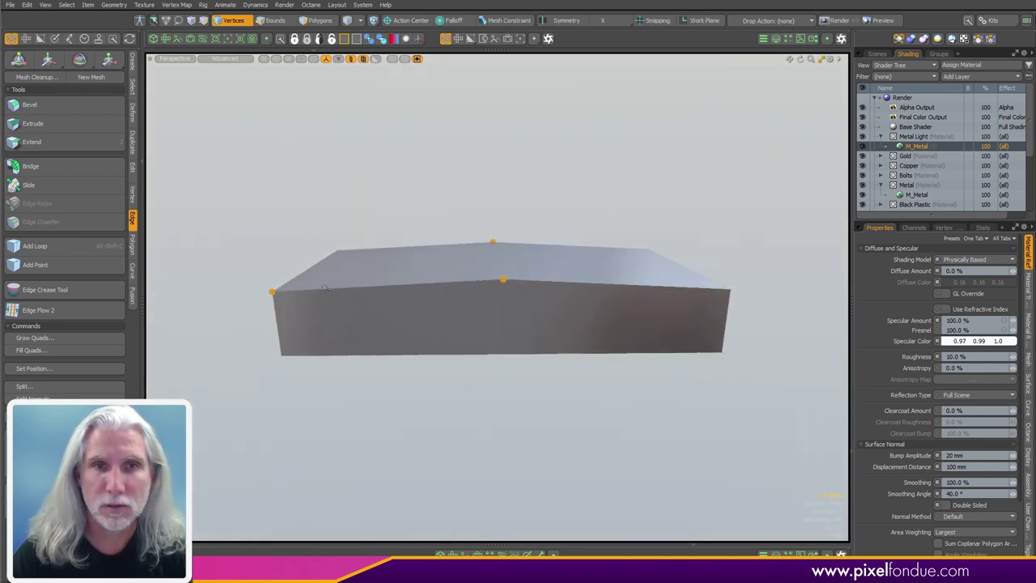
pyautogui.hotkey('ctrl', 'space')
pyautogui.click(522, 495)
pyautogui.click(523, 429)
pyautogui.keyDown('alt'); pyautogui.moveTo(526, 424); pyautogui.dragTo(423, 396); pyautogui.keyUp('alt')
pyautogui.scroll(-3, 550, 397)
# Step: Unhide the rest of the model and scale the whole metal block slightly within the opening
pyautogui.press('KP_7')
pyautogui.press('u')
pyautogui.scroll(-5, 559, 364)
pyautogui.moveTo(559, 364)
pyautogui.keyDown('alt'); pyautogui.mouseDown()
pyautogui.moveTo(342, 488)
pyautogui.moveTo(566, 356)
pyautogui.mouseUp(); pyautogui.keyUp('alt')
pyautogui.scroll(6, 566, 348)
pyautogui.keyDown('alt'); pyautogui.moveTo(640, 335); pyautogui.dragTo(441, 364); pyautogui.keyUp('alt')
pyautogui.press('3')
pyautogui.click(541, 424)
pyautogui.doubleClick(477, 442)
pyautogui.press('w')
pyautogui.press('r')
pyautogui.moveTo(560, 298); pyautogui.dragTo(493, 340)
pyautogui.press('space')
# Step: Bevel the block's top polygons with an inset, and raise the inner polygons into a tall post
pyautogui.click(488, 230)
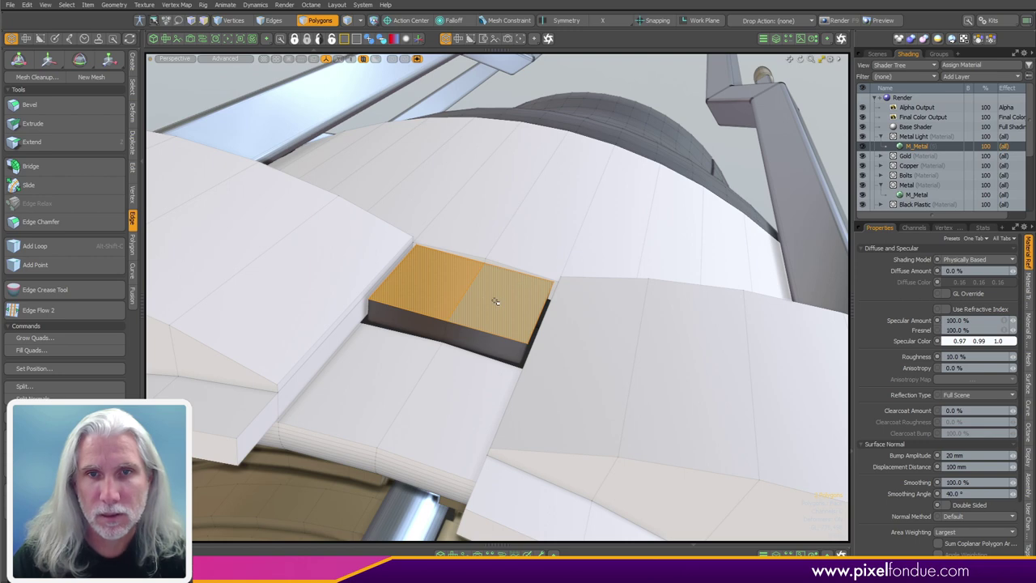
pyautogui.press('b')
pyautogui.keyDown('ctrl'); pyautogui.keyDown('alt'); pyautogui.moveTo(495, 301); pyautogui.dragTo(505, 304); pyautogui.keyUp('alt'); pyautogui.keyUp('ctrl')
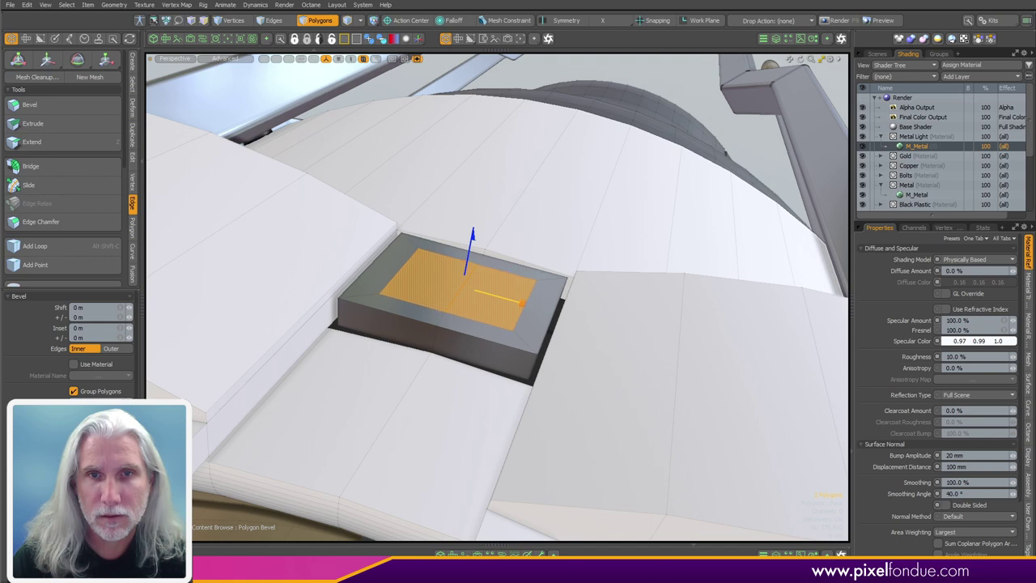
pyautogui.moveTo(466, 261); pyautogui.dragTo(493, 144)
pyautogui.keyDown('alt'); pyautogui.moveTo(569, 332); pyautogui.dragTo(456, 215); pyautogui.keyUp('alt')
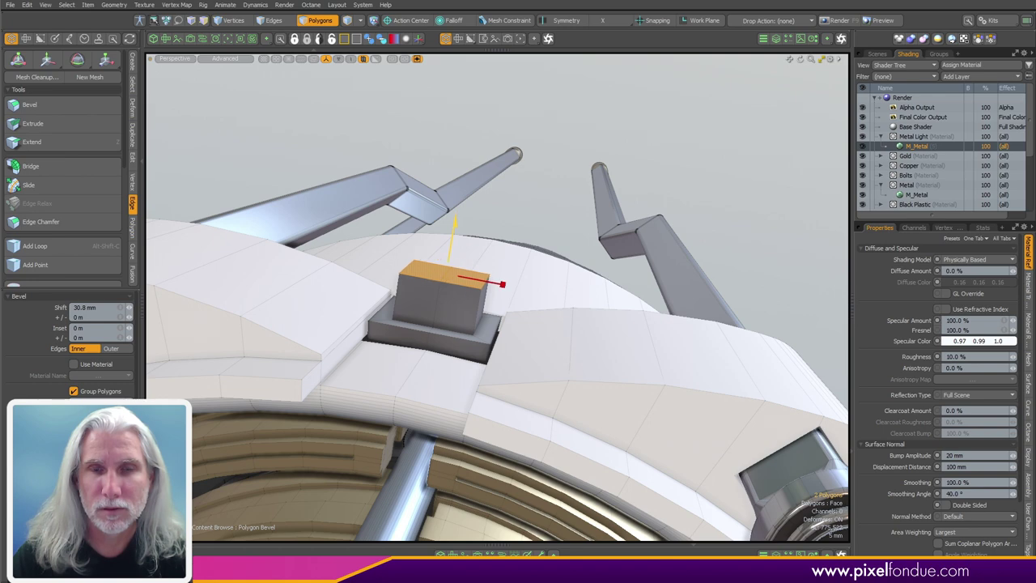
pyautogui.keyDown('ctrl'); pyautogui.keyDown('alt'); pyautogui.moveTo(449, 268); pyautogui.dragTo(465, 151); pyautogui.keyUp('alt'); pyautogui.keyUp('ctrl')
pyautogui.press('space')
# Step: Add a horizontal edge loop around the post at about mid-height
pyautogui.keyDown('alt'); pyautogui.moveTo(470, 264); pyautogui.dragTo(509, 234); pyautogui.keyUp('alt')
pyautogui.hotkey('alt', '1')
pyautogui.keyDown('shift'); pyautogui.moveTo(352, 268); pyautogui.dragTo(534, 218, button='middle'); pyautogui.keyUp('shift')
pyautogui.moveTo(534, 218)
pyautogui.keyDown('alt'); pyautogui.mouseDown()
pyautogui.moveTo(398, 233)
pyautogui.moveTo(379, 199)
pyautogui.moveTo(543, 250)
pyautogui.mouseUp(); pyautogui.keyUp('alt')
pyautogui.press('w')
pyautogui.press('space')
# Step: Select the centre vertices of the post's front and back faces and bevel them into diamond outlines
pyautogui.click(594, 145)
pyautogui.keyDown('alt'); pyautogui.moveTo(595, 146); pyautogui.dragTo(490, 253); pyautogui.keyUp('alt')
pyautogui.keyDown('alt'); pyautogui.moveTo(591, 264); pyautogui.dragTo(279, 441); pyautogui.keyUp('alt')
pyautogui.keyDown('shift'); pyautogui.click(410, 255); pyautogui.keyUp('shift')
pyautogui.keyDown('alt'); pyautogui.moveTo(409, 255); pyautogui.dragTo(483, 231); pyautogui.keyUp('alt')
pyautogui.scroll(3, 483, 231)
pyautogui.press('b')
pyautogui.click(485, 211)
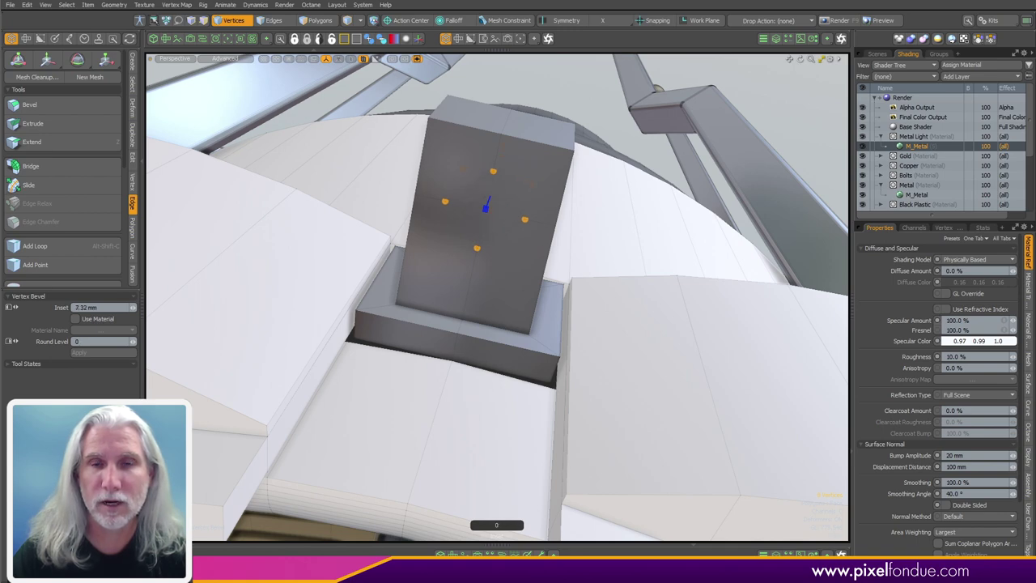
pyautogui.keyDown('ctrl'); pyautogui.keyDown('alt'); pyautogui.moveTo(507, 249); pyautogui.dragTo(543, 294); pyautogui.keyUp('alt'); pyautogui.keyUp('ctrl')
pyautogui.press('q')
# Step: Select the diamond outlines' edges on both post faces and subdivide each side into eight segments
pyautogui.press('2')
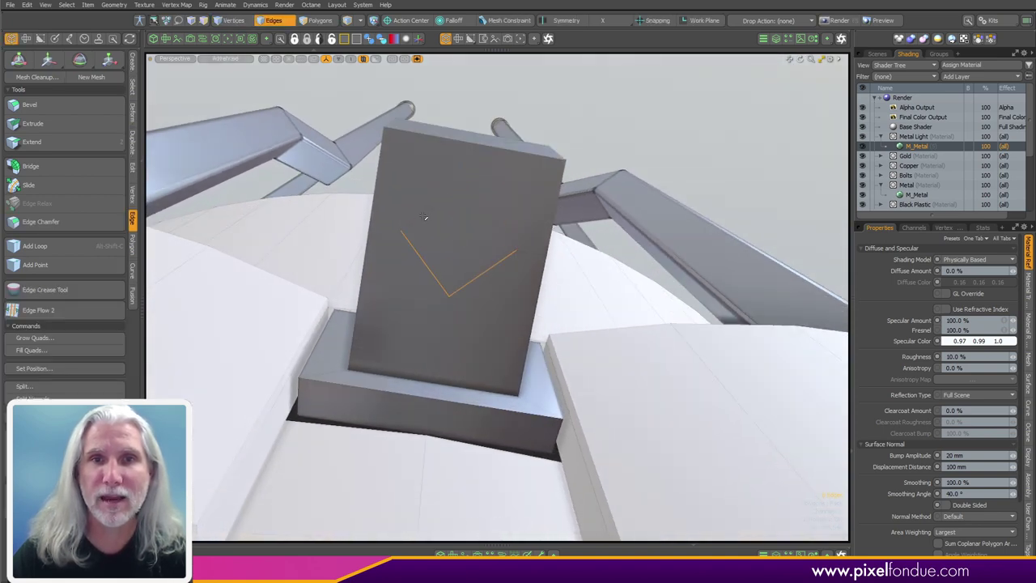
pyautogui.keyDown('alt'); pyautogui.moveTo(531, 256); pyautogui.dragTo(288, 538); pyautogui.keyUp('alt')
pyautogui.keyDown('shift'); pyautogui.moveTo(404, 215); pyautogui.dragTo(434, 263); pyautogui.keyUp('shift')
pyautogui.keyDown('alt'); pyautogui.moveTo(437, 268); pyautogui.dragTo(448, 215); pyautogui.keyUp('alt')
pyautogui.press('c')
pyautogui.keyDown('alt'); pyautogui.moveTo(606, 393); pyautogui.dragTo(433, 301); pyautogui.keyUp('alt')
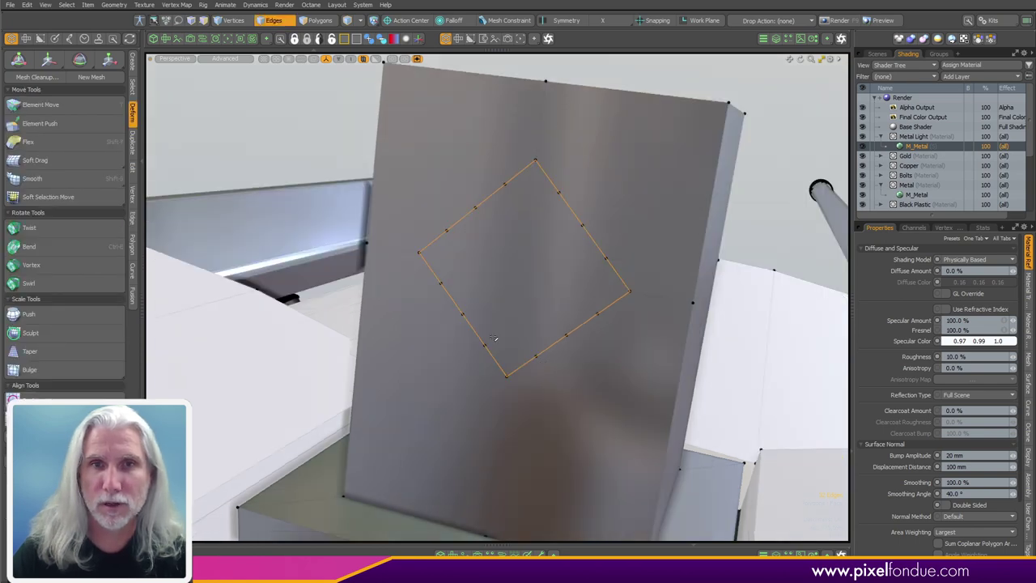
pyautogui.keyDown('alt'); pyautogui.moveTo(493, 337); pyautogui.dragTo(541, 321); pyautogui.keyUp('alt')
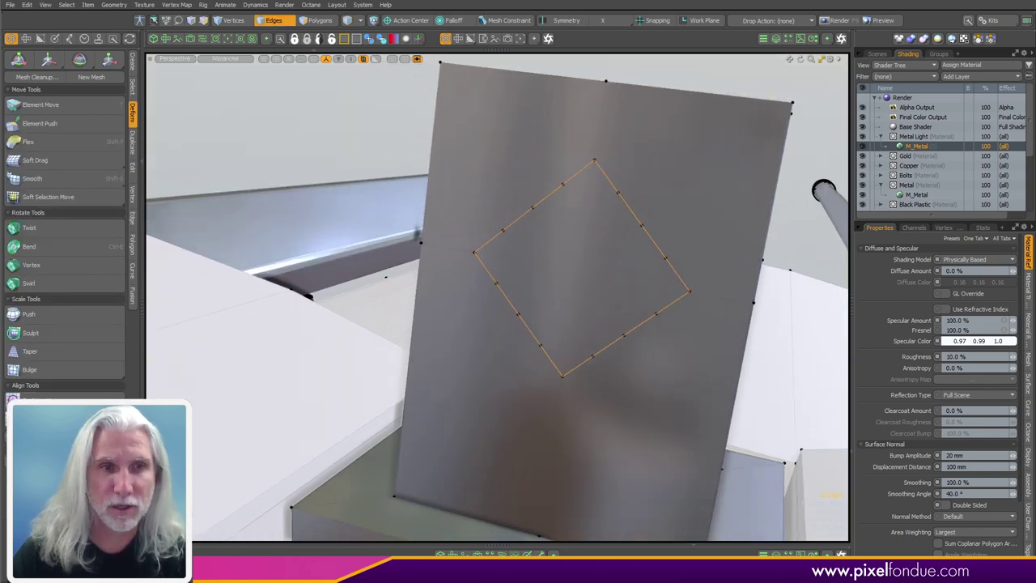
pyautogui.click(132, 219)
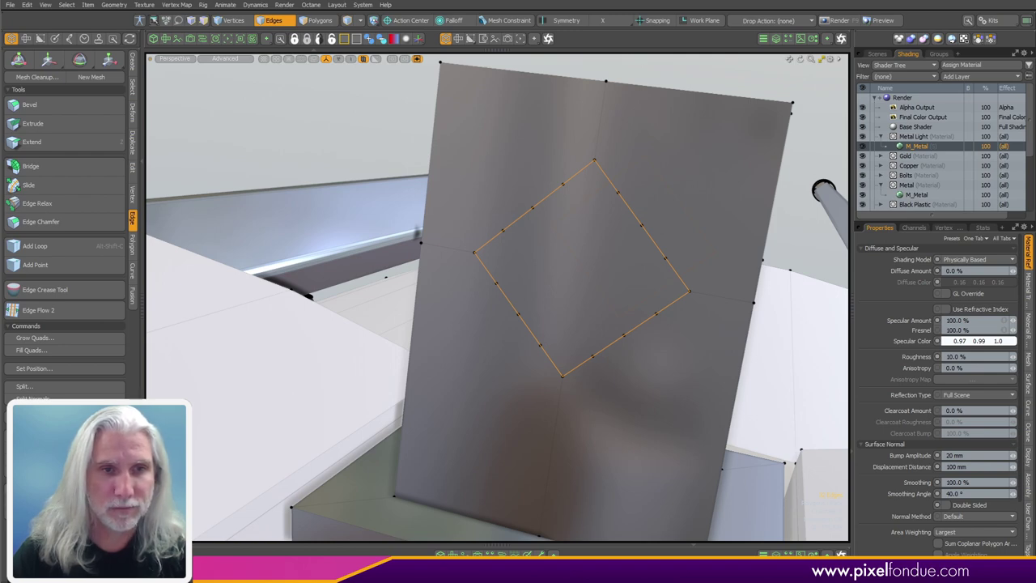
pyautogui.click(568, 411)
pyautogui.keyDown('alt'); pyautogui.moveTo(629, 373); pyautogui.dragTo(563, 356); pyautogui.keyUp('alt')
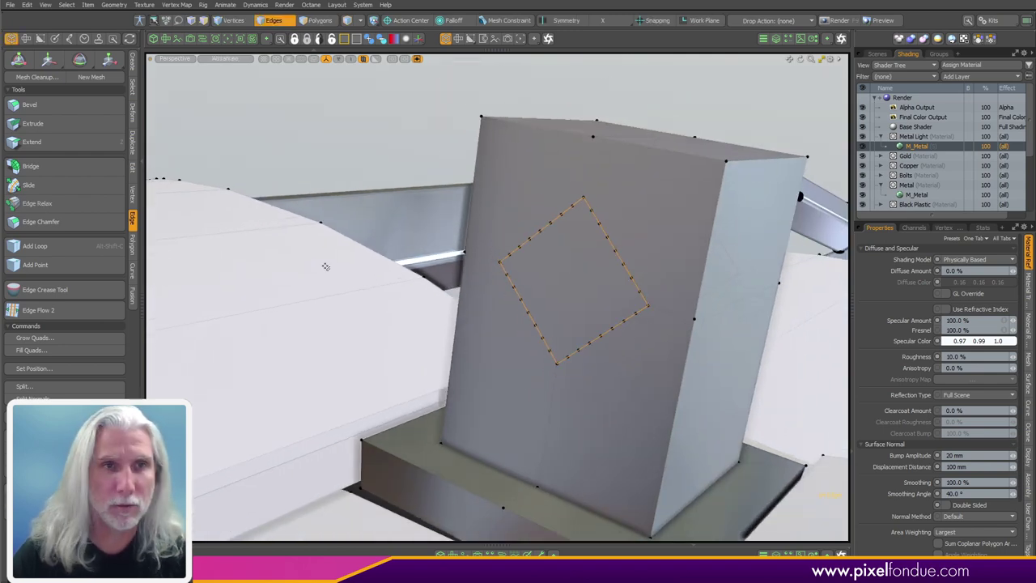
# Step: Turn both diamond outlines into circles with Radial Align in Circle mode and enlarge the circles
pyautogui.click(132, 189)
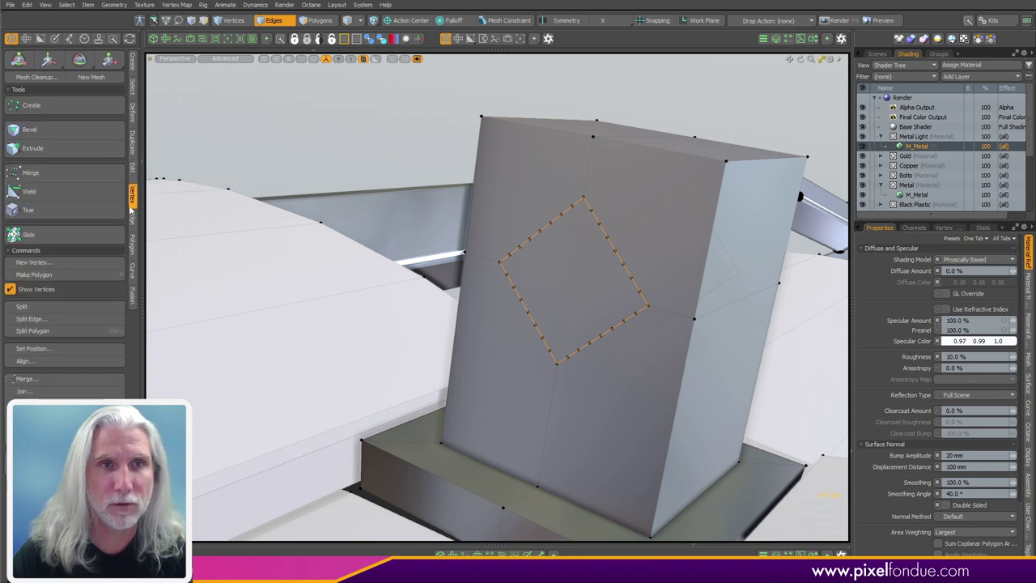
pyautogui.click(132, 121)
pyautogui.click(33, 399)
pyautogui.click(570, 297)
pyautogui.moveTo(556, 314)
pyautogui.keyDown('alt'); pyautogui.mouseDown()
pyautogui.moveTo(782, 282)
pyautogui.moveTo(538, 246)
pyautogui.moveTo(428, 251)
pyautogui.moveTo(688, 271)
pyautogui.moveTo(746, 303)
pyautogui.moveTo(616, 288)
pyautogui.moveTo(573, 306)
pyautogui.mouseUp(); pyautogui.keyUp('alt')
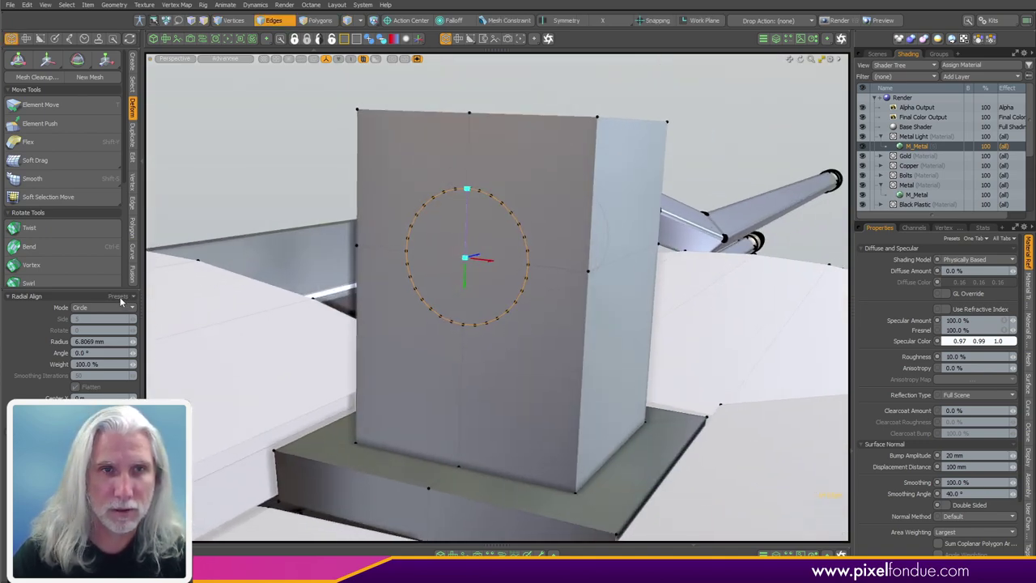
pyautogui.click(121, 302)
pyautogui.click(131, 356)
pyautogui.keyDown('alt'); pyautogui.moveTo(458, 351); pyautogui.dragTo(506, 372); pyautogui.keyUp('alt')
pyautogui.press('space')
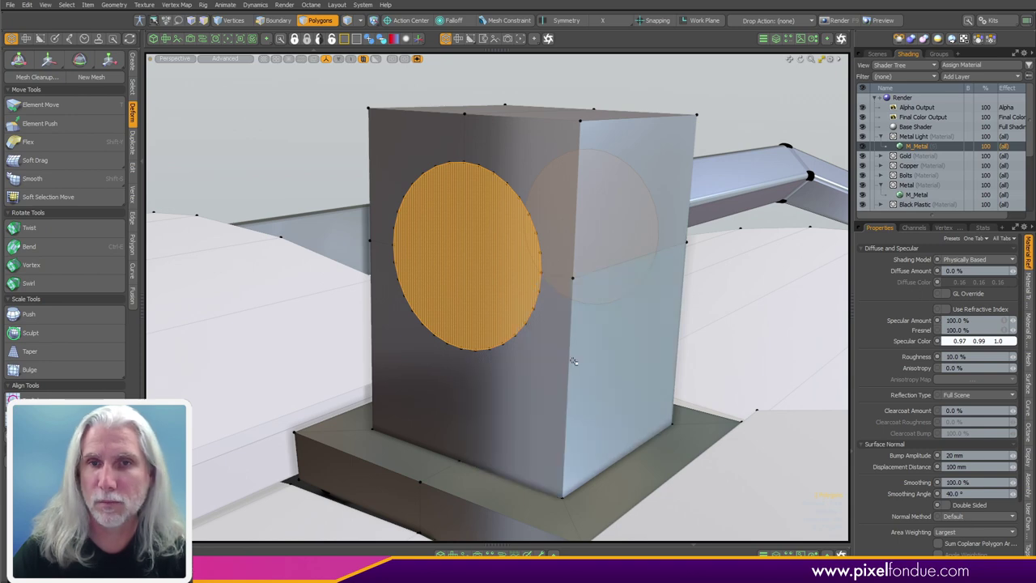
# Step: Bridge the two circular polygons to cut a round hole through the post
pyautogui.keyDown('ctrl'); pyautogui.rightClick(567, 363); pyautogui.keyUp('ctrl')
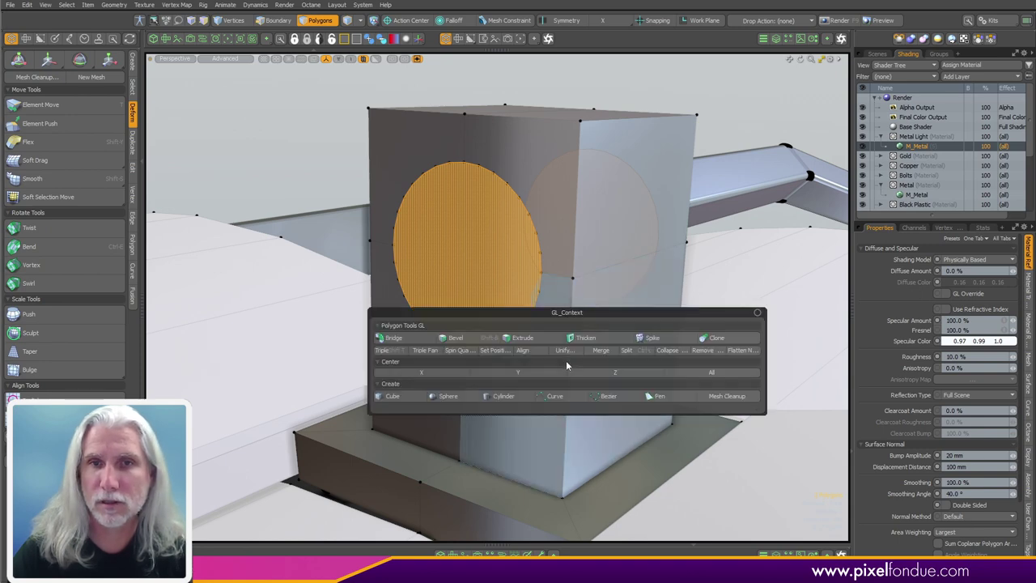
pyautogui.click(399, 341)
pyautogui.click(318, 183)
pyautogui.keyDown('alt'); pyautogui.moveTo(318, 183); pyautogui.dragTo(523, 273); pyautogui.keyUp('alt')
# Step: Round the post's upper corner edges with an edge bevel of 9.4 mm inset and round level 3
pyautogui.press('2')
pyautogui.keyDown('alt'); pyautogui.moveTo(587, 135); pyautogui.dragTo(610, 252); pyautogui.keyUp('alt')
pyautogui.press('b')
pyautogui.click(526, 251)
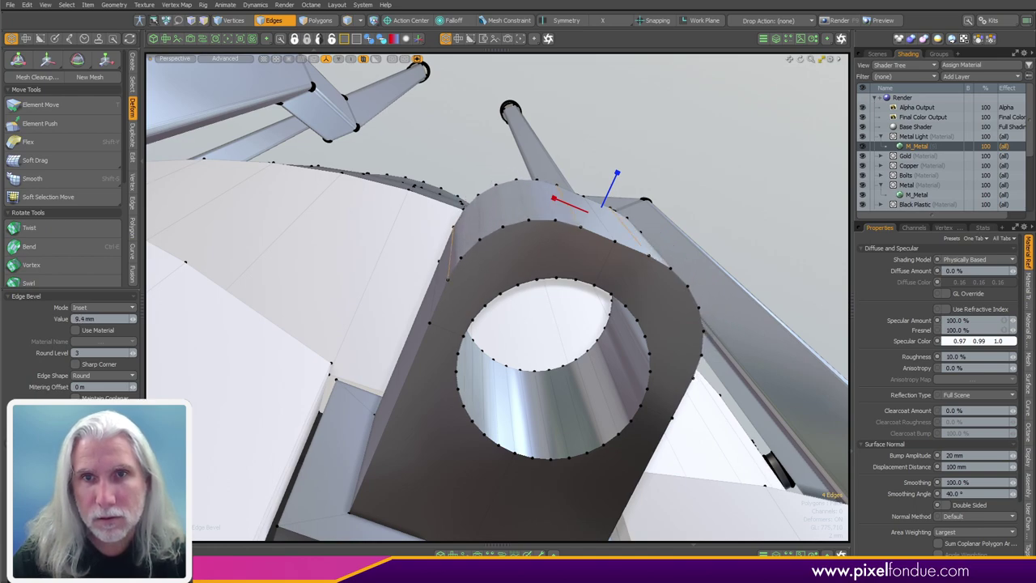
# Step: Inspect the rounded, pierced post and its base from several angles
pyautogui.keyDown('alt'); pyautogui.moveTo(647, 291); pyautogui.dragTo(571, 218); pyautogui.keyUp('alt')
pyautogui.scroll(-5, 598, 226)
pyautogui.keyDown('alt'); pyautogui.moveTo(430, 233); pyautogui.dragTo(416, 208); pyautogui.keyUp('alt')
pyautogui.press('space')
pyautogui.press('space')
pyautogui.keyDown('alt'); pyautogui.moveTo(606, 347); pyautogui.dragTo(588, 304); pyautogui.keyUp('alt')
pyautogui.scroll(-5, 487, 344)
pyautogui.scroll(5, 550, 309)
pyautogui.keyDown('alt'); pyautogui.moveTo(269, 285); pyautogui.dragTo(528, 402); pyautogui.keyUp('alt')
pyautogui.scroll(3, 509, 319)
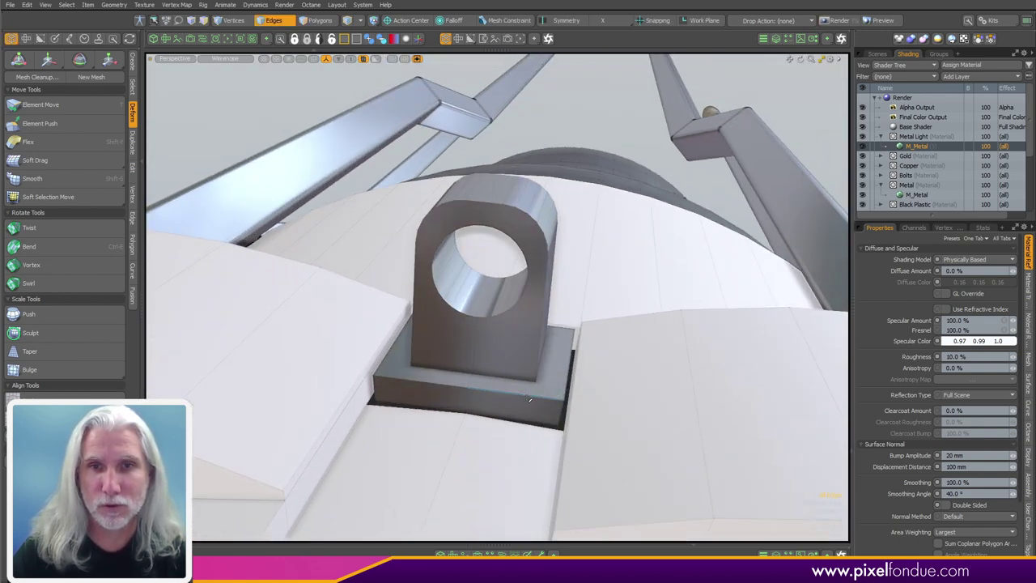
# Step: Select the whole post-and-base block and isolate it by hiding all other geometry
pyautogui.press('3')
pyautogui.doubleClick(526, 402)
pyautogui.hotkey('shift', 'h')
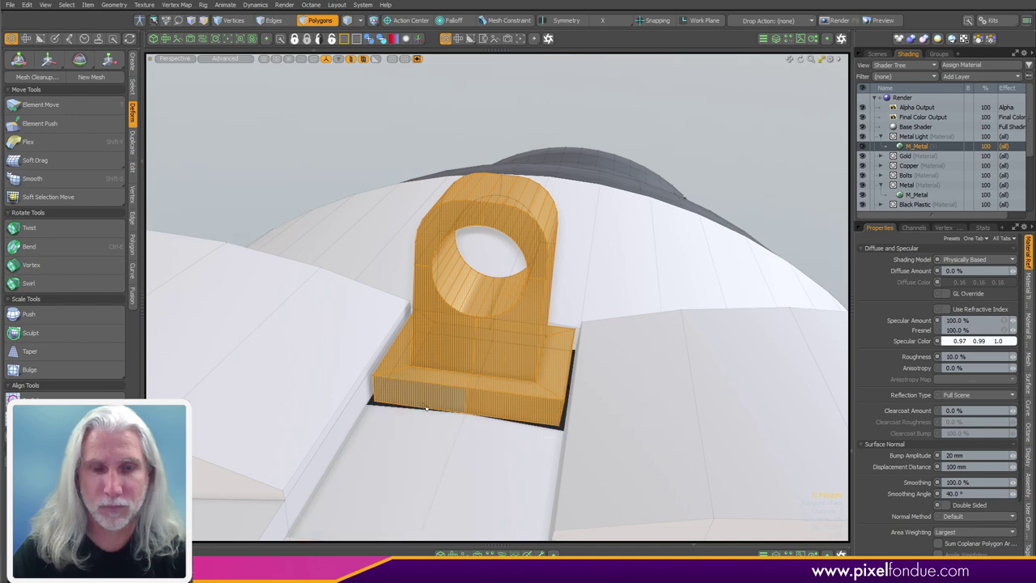
pyautogui.hotkey('shift', 'h')
pyautogui.click(292, 318)
# Step: Select the base plate's four vertical corner edges and round them with an edge bevel
pyautogui.moveTo(462, 413)
pyautogui.keyDown('alt'); pyautogui.mouseDown()
pyautogui.moveTo(389, 401)
pyautogui.moveTo(453, 395)
pyautogui.mouseUp(); pyautogui.keyUp('alt')
pyautogui.scroll(3, 573, 377)
pyautogui.press('2')
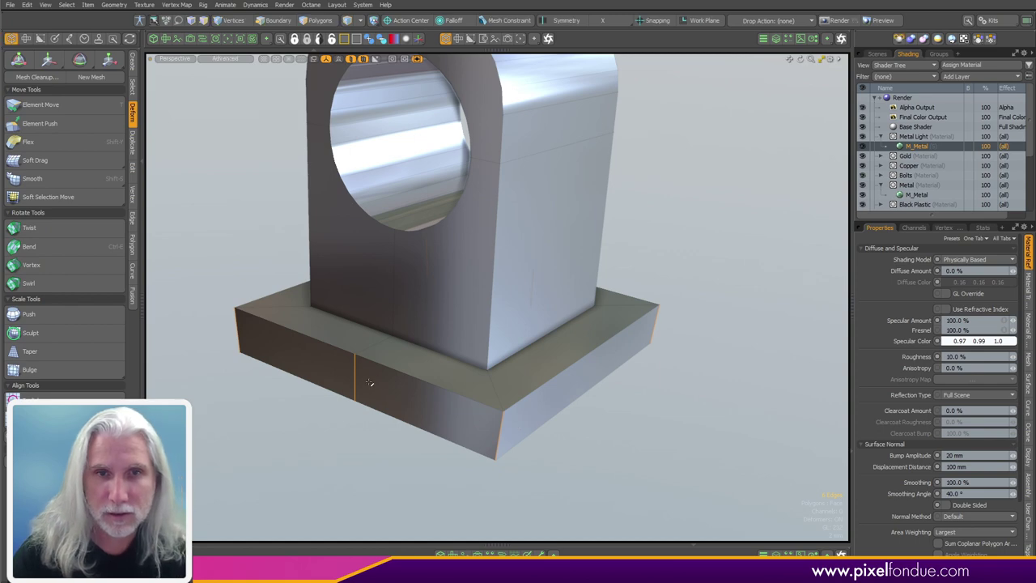
pyautogui.keyDown('alt'); pyautogui.moveTo(636, 399); pyautogui.dragTo(753, 421); pyautogui.keyUp('alt')
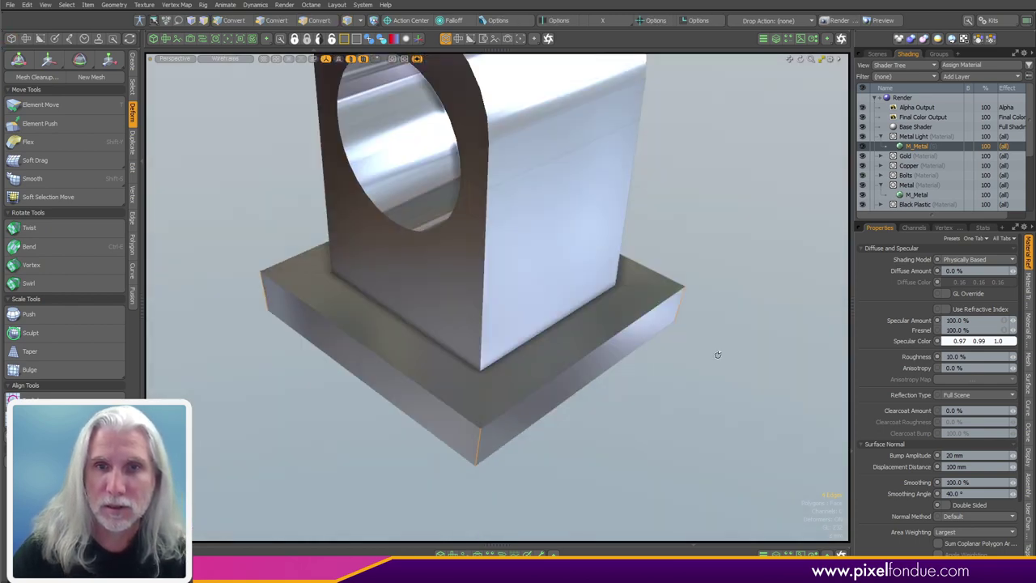
pyautogui.keyDown('alt'); pyautogui.moveTo(718, 354); pyautogui.dragTo(741, 370); pyautogui.keyUp('alt')
pyautogui.press('b')
pyautogui.press('space')
pyautogui.click(612, 419)
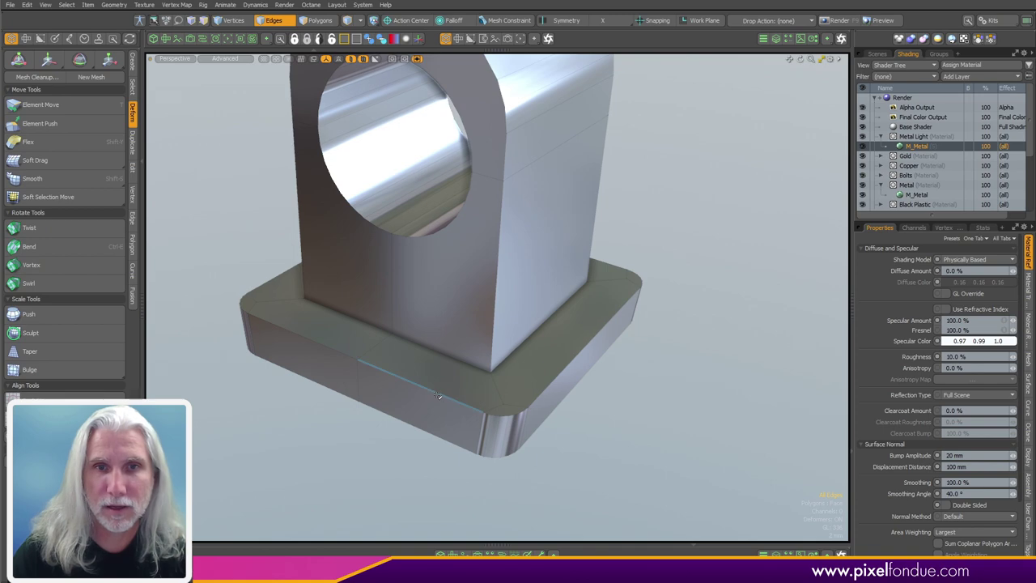
# Step: Select the ring of polygons around the base plate's sides and convert it to its boundary edges
pyautogui.keyDown('alt'); pyautogui.moveTo(444, 487); pyautogui.dragTo(511, 467); pyautogui.keyUp('alt')
pyautogui.press('3')
pyautogui.moveTo(554, 406); pyautogui.dragTo(488, 433)
pyautogui.press('l')
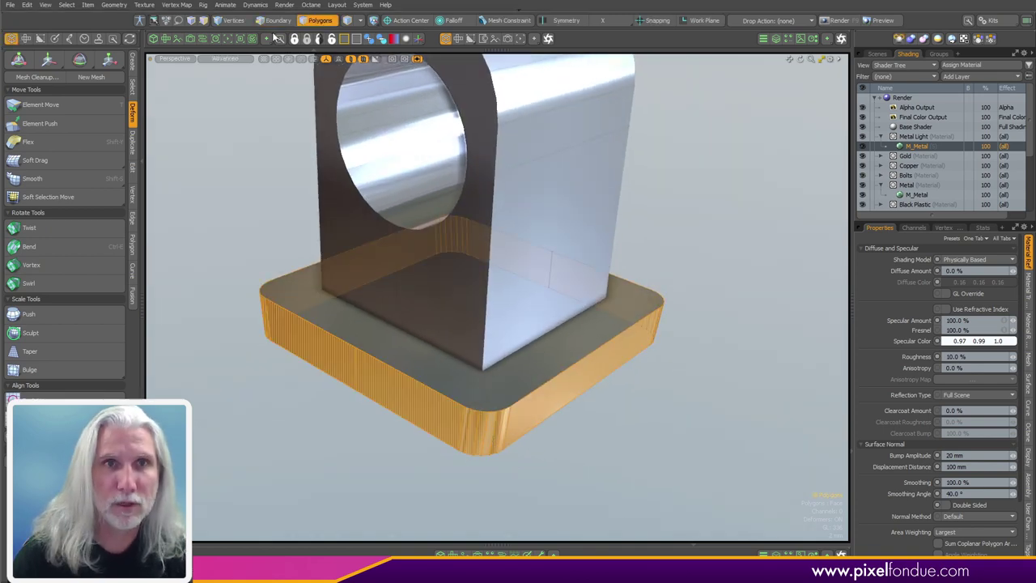
pyautogui.keyDown('ctrl'); pyautogui.click(275, 20); pyautogui.keyUp('ctrl')
pyautogui.press('b')
pyautogui.scroll(4, 503, 325)
pyautogui.moveTo(503, 325); pyautogui.dragTo(529, 326)
pyautogui.hotkey('ctrl', 'z')
# Step: In the Right view, deselect the base plate's lower boundary edges so only the upper rim stays selected
pyautogui.scroll(-5, 526, 421)
pyautogui.hotkey('ctrl', 'space')
pyautogui.click(730, 455)
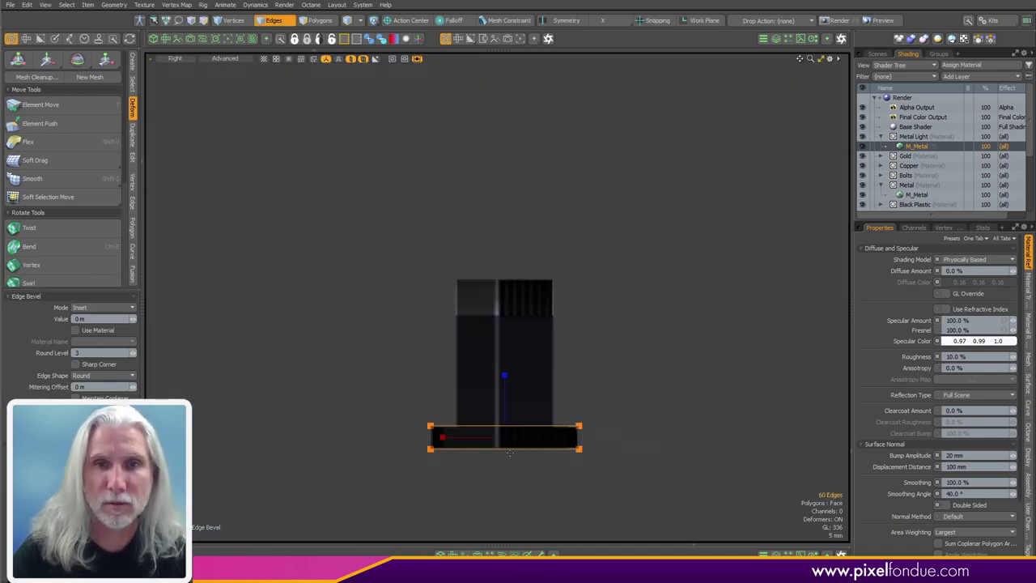
pyautogui.press('space')
pyautogui.press('1')
pyautogui.hotkey('ctrl', 'z')
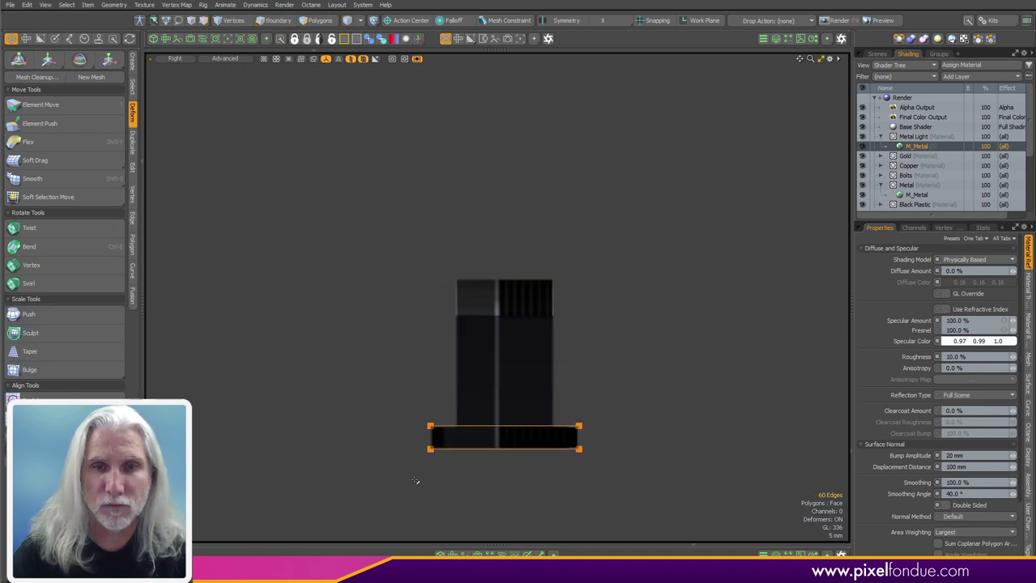
pyautogui.keyDown('ctrl'); pyautogui.moveTo(388, 487); pyautogui.dragTo(629, 435, button='right'); pyautogui.keyUp('ctrl')
# Step: Apply a small edge bevel to the base plate's upper rim and bring back the hidden geometry
pyautogui.hotkey('ctrl', 'space')
pyautogui.click(761, 341)
pyautogui.scroll(5, 599, 446)
pyautogui.press('b')
pyautogui.moveTo(563, 397); pyautogui.dragTo(734, 384)
pyautogui.press('space')
pyautogui.press('a')
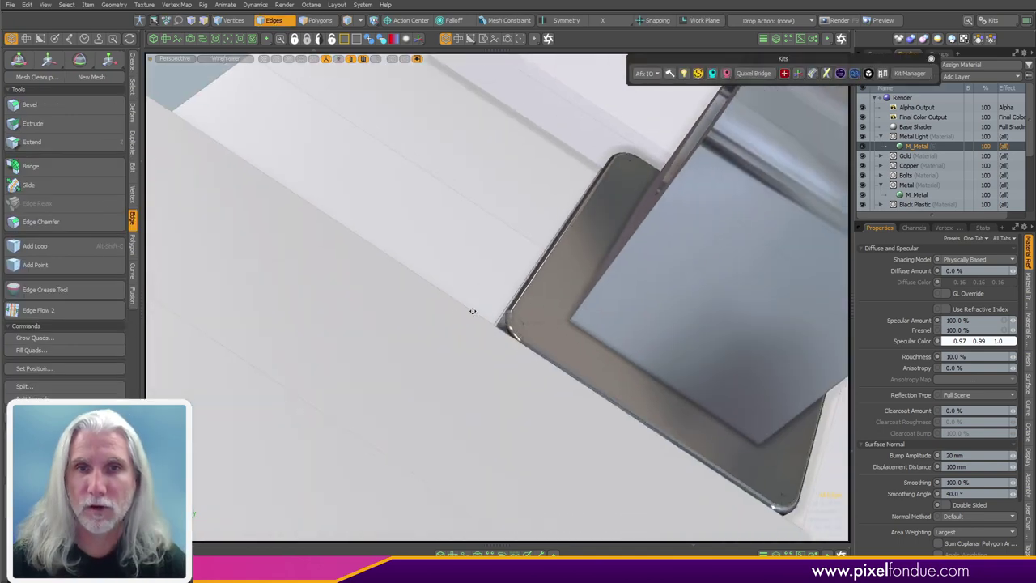
# Step: Select the polygon loop lining the post's hole and convert it to its boundary edges
pyautogui.keyDown('alt'); pyautogui.moveTo(472, 310); pyautogui.dragTo(511, 213); pyautogui.keyUp('alt')
pyautogui.keyDown('ctrl'); pyautogui.keyDown('alt'); pyautogui.moveTo(678, 434); pyautogui.dragTo(474, 232); pyautogui.keyUp('alt'); pyautogui.keyUp('ctrl')
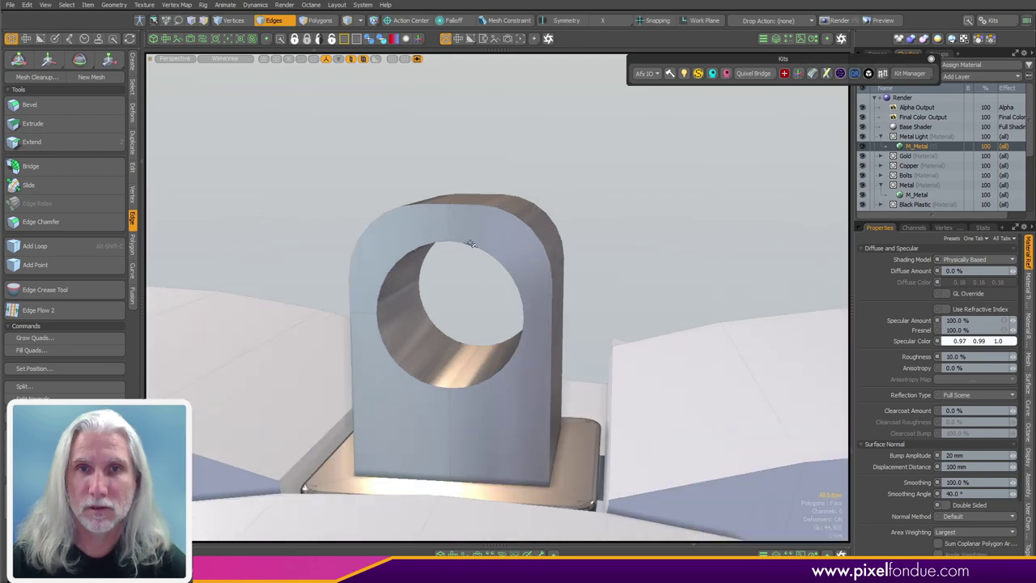
pyautogui.press('3')
pyautogui.moveTo(462, 359); pyautogui.dragTo(432, 353)
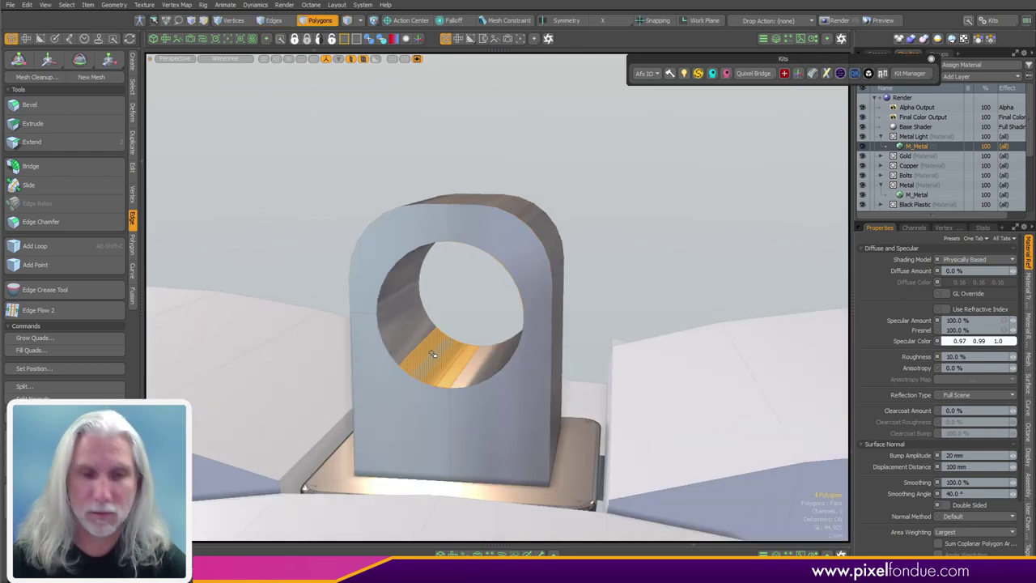
pyautogui.press('l')
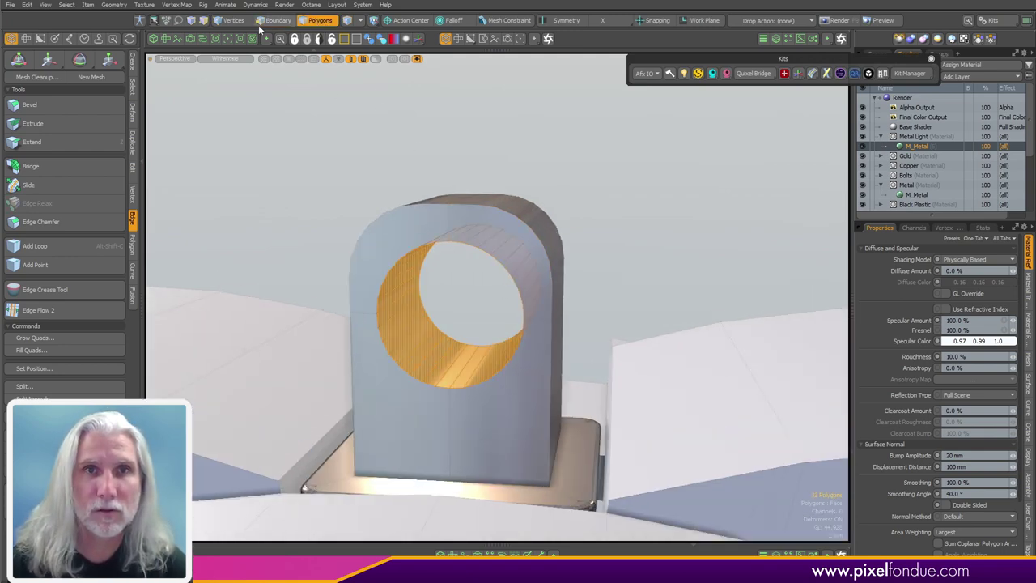
pyautogui.keyDown('ctrl'); pyautogui.click(272, 23); pyautogui.keyUp('ctrl')
# Step: Apply a small edge bevel to both rims of the post's hole
pyautogui.keyDown('alt'); pyautogui.moveTo(446, 361); pyautogui.dragTo(408, 382); pyautogui.keyUp('alt')
pyautogui.keyDown('ctrl'); pyautogui.keyDown('alt'); pyautogui.moveTo(408, 382); pyautogui.dragTo(524, 364); pyautogui.keyUp('alt'); pyautogui.keyUp('ctrl')
pyautogui.press('b')
pyautogui.scroll(-5, 526, 362)
pyautogui.press('q')
pyautogui.press('Escape')
# Step: In the Front view, draw a Z-axis cylinder of 8.8 mm radius with 64 sides inside the post's hole
pyautogui.keyDown('alt'); pyautogui.moveTo(601, 294); pyautogui.dragTo(698, 331); pyautogui.keyUp('alt')
pyautogui.scroll(-4, 698, 331)
pyautogui.press('KP_2')
pyautogui.keyDown('alt'); pyautogui.keyDown('shift'); pyautogui.moveTo(352, 154); pyautogui.dragTo(441, 142); pyautogui.keyUp('shift'); pyautogui.keyUp('alt')
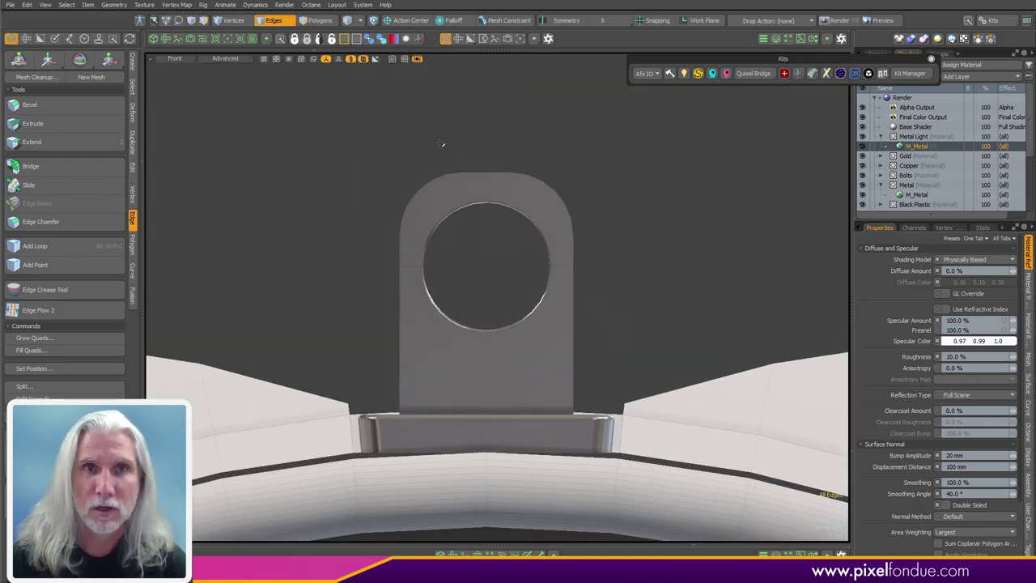
pyautogui.click(132, 70)
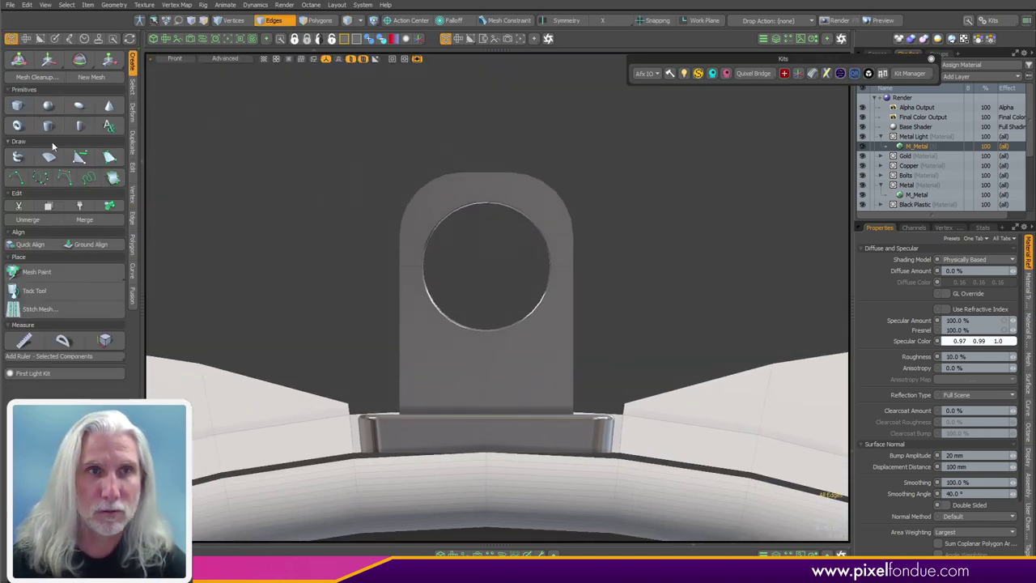
pyautogui.click(51, 126)
pyautogui.keyDown('alt'); pyautogui.keyDown('shift'); pyautogui.moveTo(501, 255); pyautogui.dragTo(536, 264); pyautogui.keyUp('shift'); pyautogui.keyUp('alt')
pyautogui.scroll(1, 471, 244)
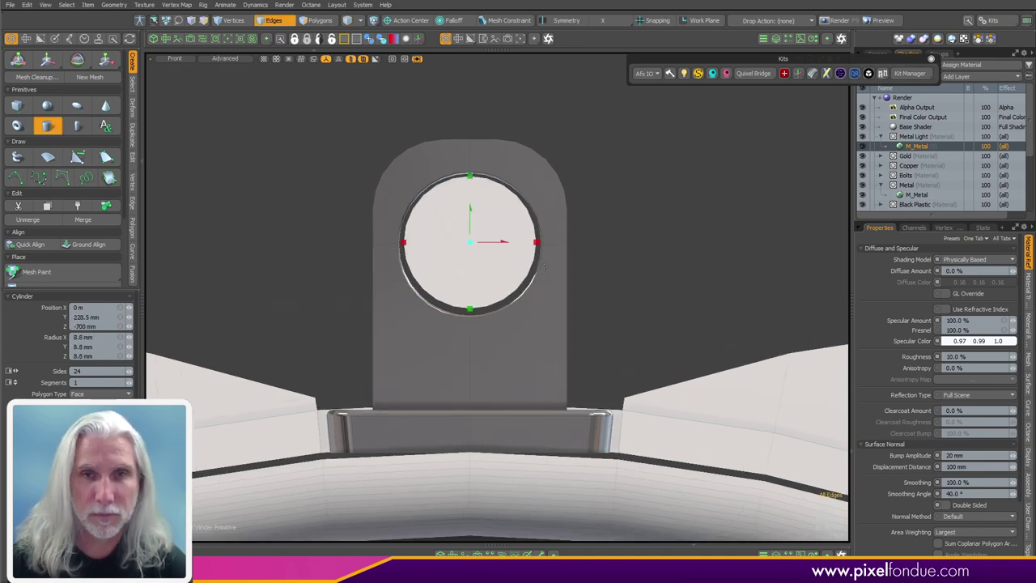
pyautogui.press('k')
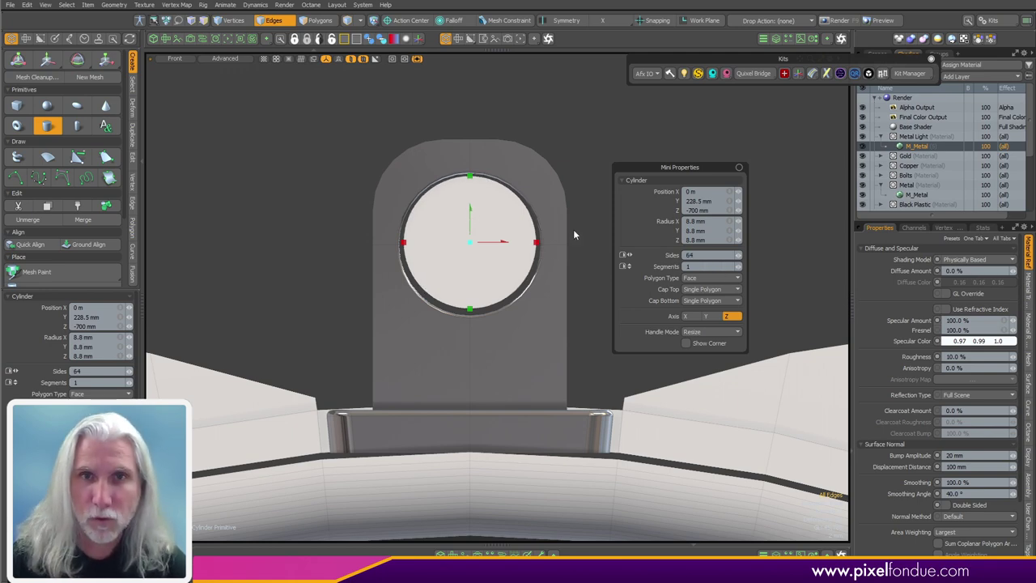
# Step: Position the cylinder at Y 228.2 mm, enlarge its radius to 9.11 mm and lengthen it through both sides of the post
pyautogui.press('\\')
pyautogui.scroll(3, 479, 227)
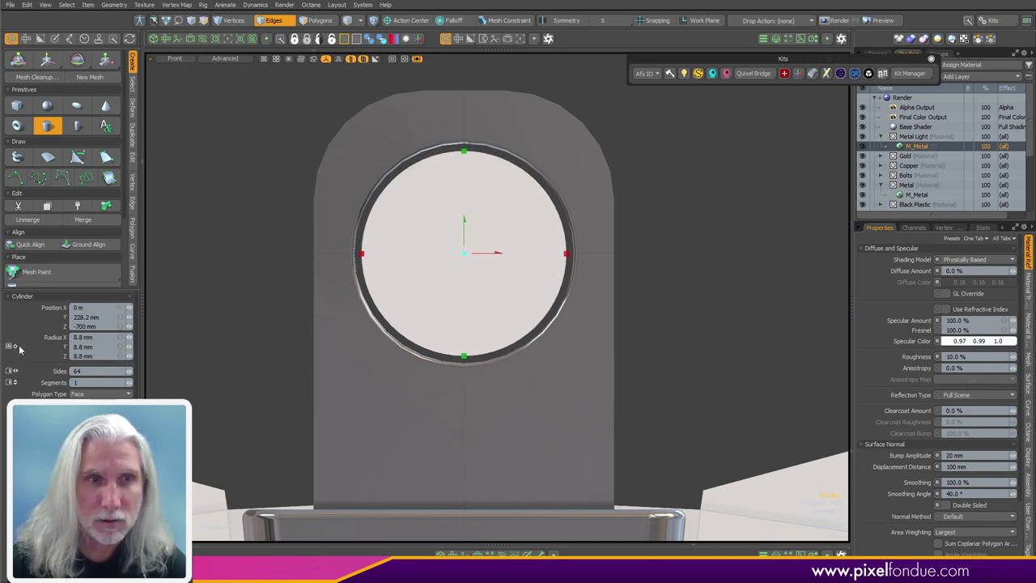
pyautogui.keyDown('ctrl'); pyautogui.moveTo(567, 253); pyautogui.dragTo(345, 303); pyautogui.keyUp('ctrl')
pyautogui.hotkey('ctrl', 'space')
pyautogui.click(673, 221)
pyautogui.keyDown('alt'); pyautogui.moveTo(345, 304); pyautogui.dragTo(624, 278); pyautogui.keyUp('alt')
pyautogui.scroll(-5, 574, 271)
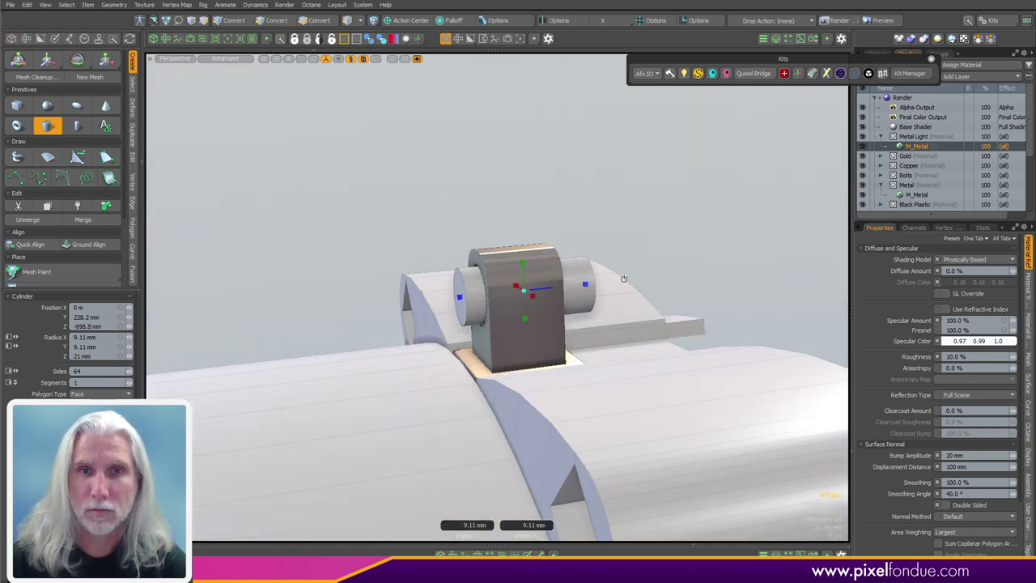
pyautogui.scroll(-5, 624, 278)
pyautogui.keyDown('alt'); pyautogui.moveTo(578, 308); pyautogui.dragTo(460, 343); pyautogui.keyUp('alt')
pyautogui.keyDown('ctrl'); pyautogui.keyDown('alt'); pyautogui.moveTo(459, 343); pyautogui.dragTo(756, 299); pyautogui.keyUp('alt'); pyautogui.keyUp('ctrl')
pyautogui.keyDown('alt'); pyautogui.moveTo(756, 300); pyautogui.dragTo(599, 328); pyautogui.keyUp('alt')
pyautogui.keyDown('alt'); pyautogui.moveTo(388, 331); pyautogui.dragTo(589, 271); pyautogui.keyUp('alt')
pyautogui.press('space')
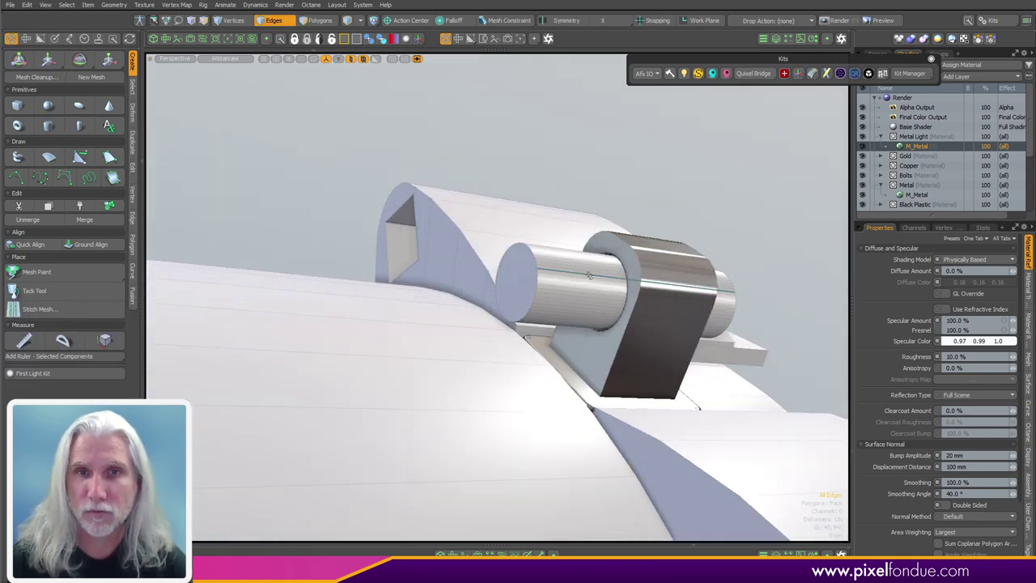
# Step: Round the cylinder's end edges with an edge bevel
pyautogui.scroll(4, 589, 271)
pyautogui.scroll(3, 537, 281)
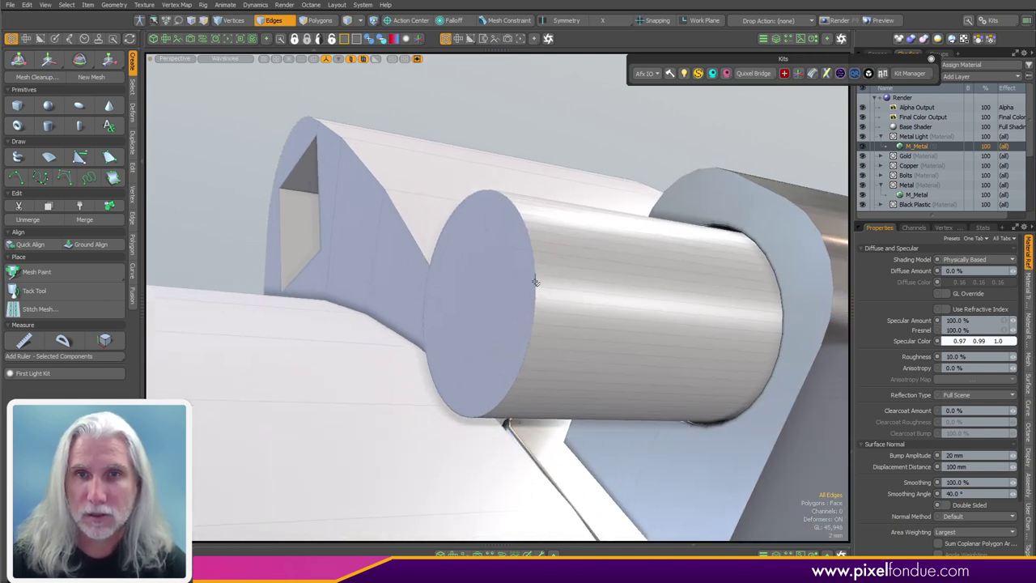
pyautogui.press('b')
pyautogui.moveTo(571, 261); pyautogui.dragTo(605, 261)
# Step: Bevel the cylinder's end polygon inward to form a rimmed recess and delete the recess's floor polygon
pyautogui.press('3')
pyautogui.click(487, 322)
pyautogui.press('b')
pyautogui.click(464, 284)
pyautogui.moveTo(418, 298); pyautogui.dragTo(453, 260)
pyautogui.press('space')
pyautogui.press('KP_2')
pyautogui.keyDown('alt'); pyautogui.keyDown('shift'); pyautogui.moveTo(541, 303); pyautogui.dragTo(503, 334); pyautogui.keyUp('shift'); pyautogui.keyUp('alt')
pyautogui.press('KP_2')
pyautogui.press('Delete')
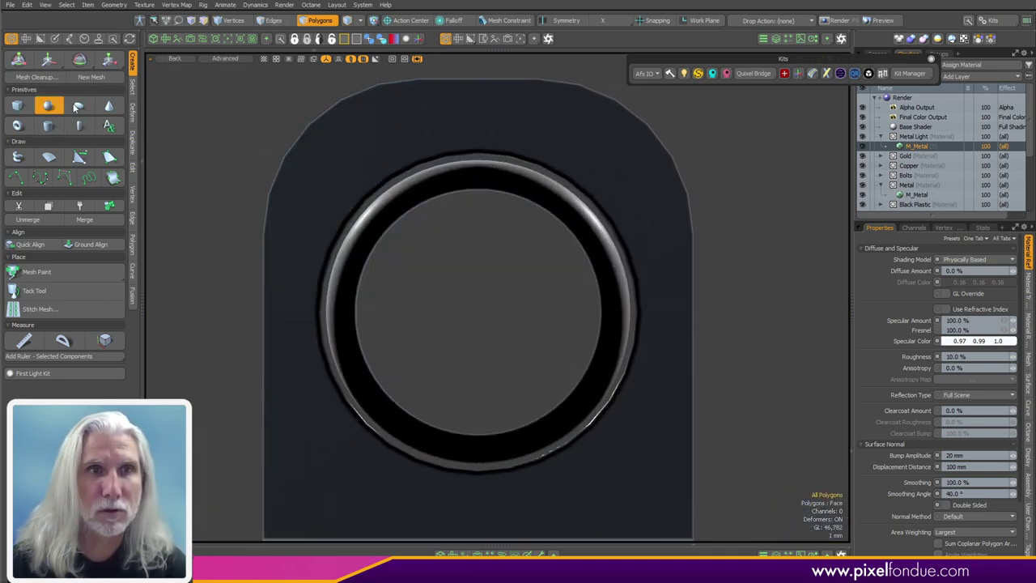
# Step: Draw a sphere of 7.2 mm radius centred in the cylinder's recess, with 64 sides and 32 segments
pyautogui.keyDown('ctrl'); pyautogui.moveTo(483, 317); pyautogui.dragTo(602, 322); pyautogui.keyUp('ctrl')
pyautogui.hotkey('ctrl', '2')
pyautogui.click(589, 383)
pyautogui.moveTo(481, 325)
pyautogui.keyDown('alt'); pyautogui.keyDown('shift'); pyautogui.mouseDown()
pyautogui.moveTo(479, 277)
pyautogui.moveTo(438, 296)
pyautogui.mouseUp(); pyautogui.keyUp('shift'); pyautogui.keyUp('alt')
pyautogui.scroll(2, 479, 308)
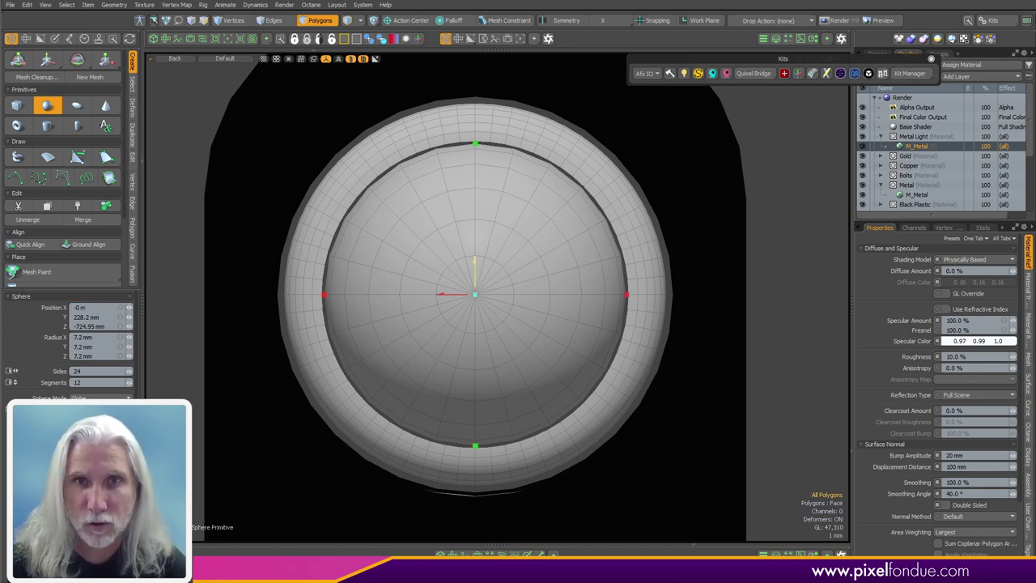
pyautogui.moveTo(475, 272); pyautogui.dragTo(476, 274)
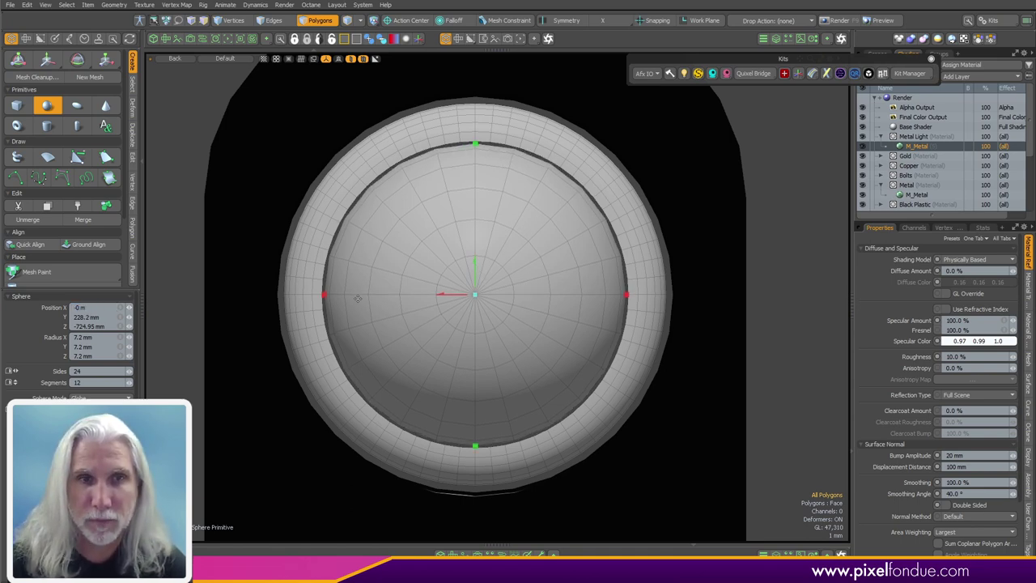
pyautogui.press('Return')
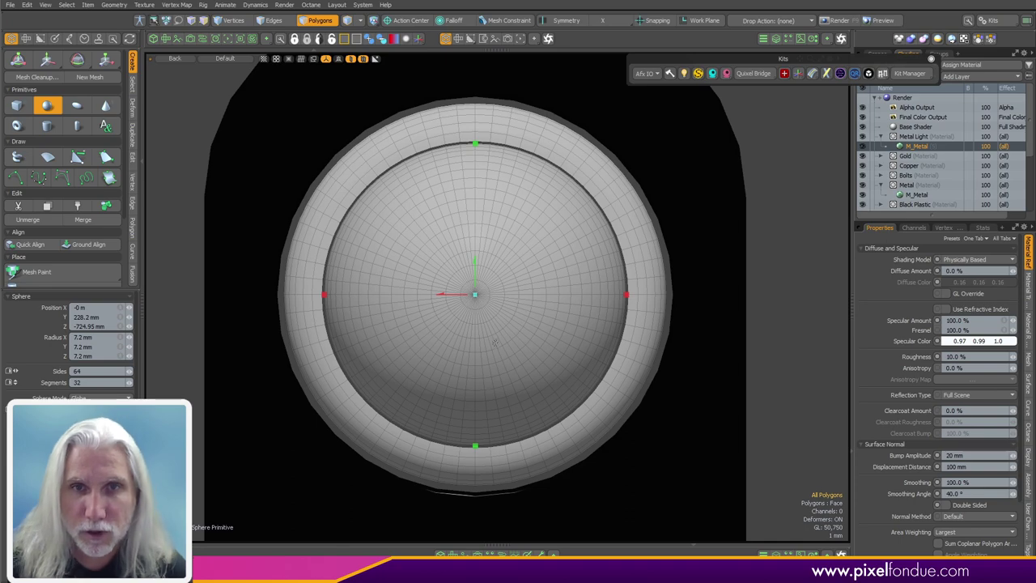
# Step: Adjust the sphere's depth in the recess, select the whole sphere and isolate it
pyautogui.hotkey('ctrl', 'space')
pyautogui.keyDown('alt'); pyautogui.moveTo(652, 240); pyautogui.dragTo(275, 316); pyautogui.keyUp('alt')
pyautogui.moveTo(529, 286); pyautogui.dragTo(611, 320)
pyautogui.scroll(3, 464, 263)
pyautogui.keyDown('alt'); pyautogui.moveTo(449, 212); pyautogui.dragTo(493, 202); pyautogui.keyUp('alt')
pyautogui.press('space')
pyautogui.doubleClick(590, 314)
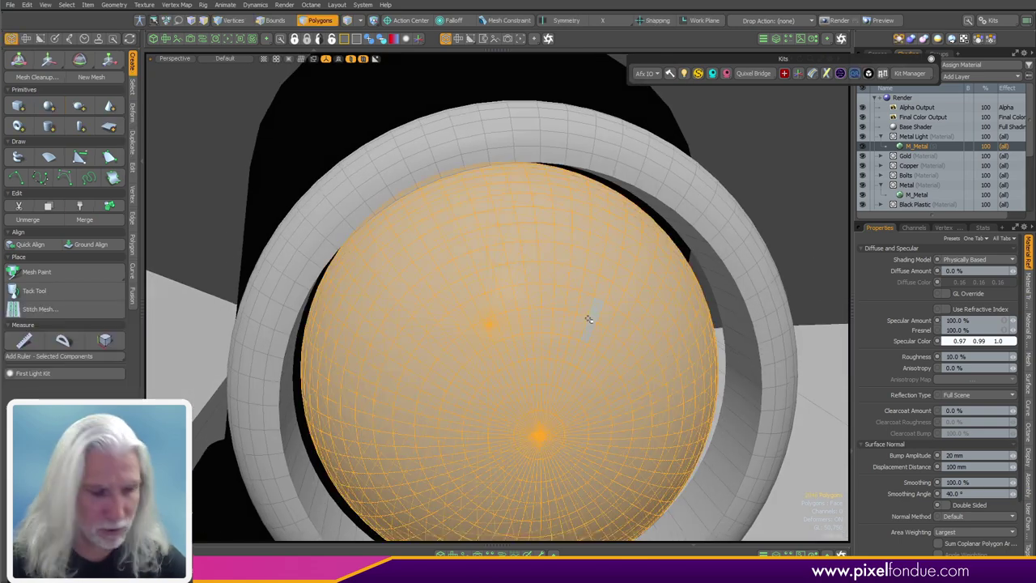
pyautogui.hotkey('shift', 'h')
# Step: Select the rear half of the sphere and delete it
pyautogui.moveTo(594, 312)
pyautogui.keyDown('alt'); pyautogui.mouseDown()
pyautogui.moveTo(447, 309)
pyautogui.moveTo(432, 285)
pyautogui.moveTo(488, 326)
pyautogui.moveTo(471, 281)
pyautogui.mouseUp(); pyautogui.keyUp('alt')
pyautogui.press('l')
pyautogui.press('Delete')
# Step: Flatten the half sphere to 39.5% in Z using the Automatic action center
pyautogui.press('r')
pyautogui.press('KP_3')
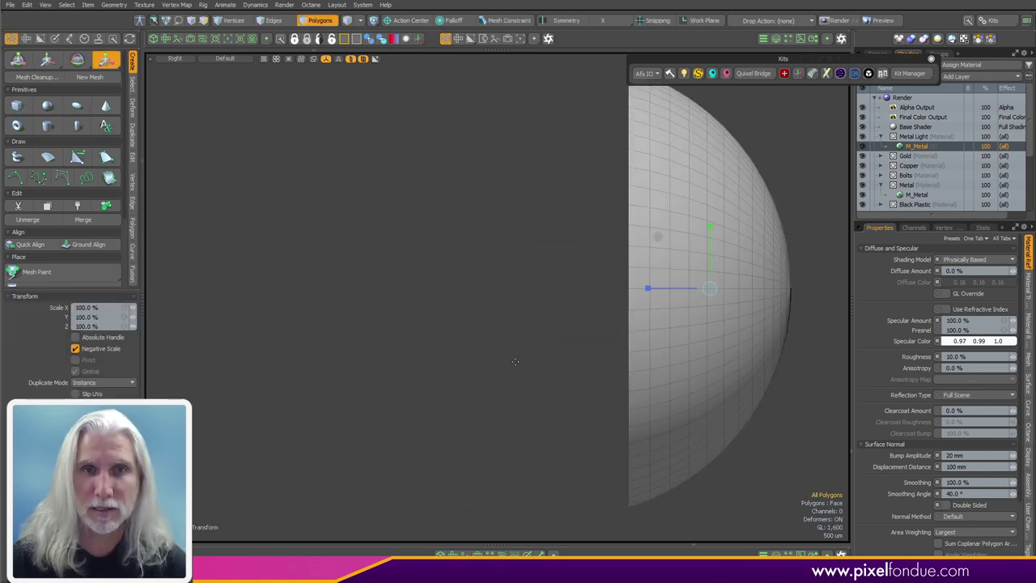
pyautogui.keyDown('alt'); pyautogui.keyDown('shift'); pyautogui.moveTo(516, 335); pyautogui.dragTo(432, 353); pyautogui.keyUp('shift'); pyautogui.keyUp('alt')
pyautogui.hotkey('alt', 'a')
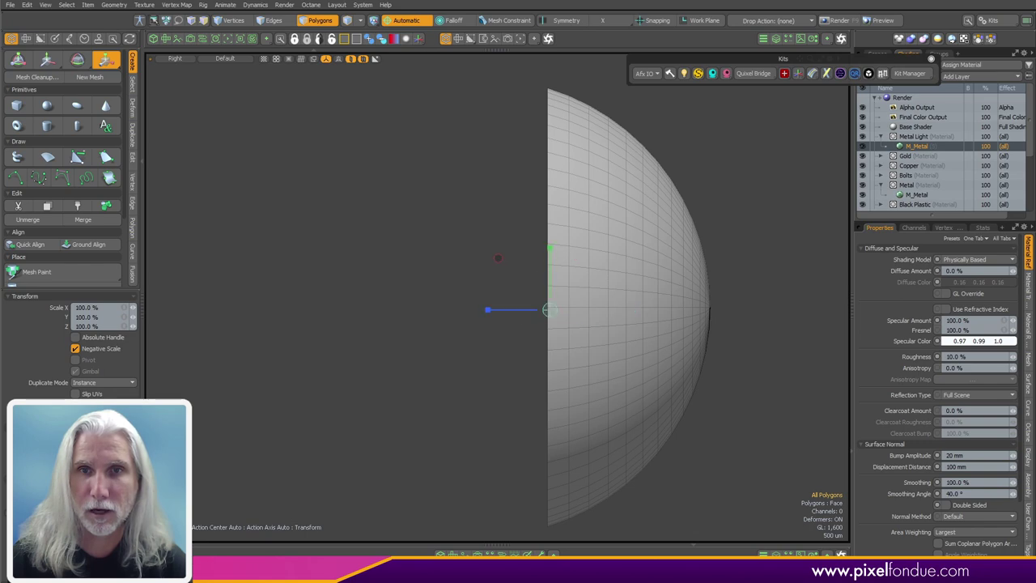
pyautogui.moveTo(484, 308); pyautogui.dragTo(508, 333)
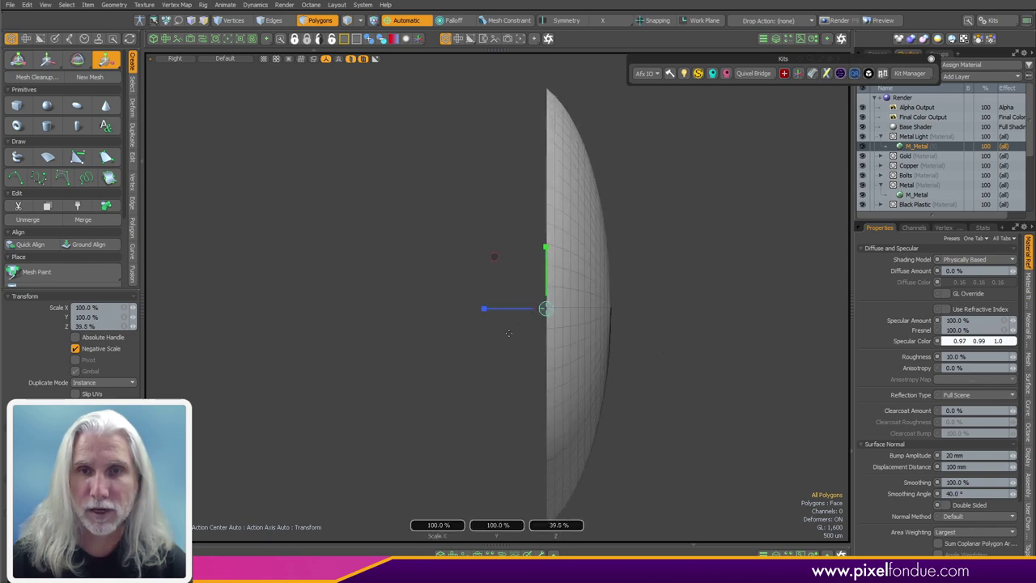
# Step: Bring back the hidden geometry, select the dome and scale it slightly to fit the recess
pyautogui.press('u')
pyautogui.hotkey('ctrl', 'space')
pyautogui.click(564, 319)
pyautogui.moveTo(588, 350)
pyautogui.keyDown('alt'); pyautogui.mouseDown()
pyautogui.moveTo(520, 350)
pyautogui.moveTo(586, 341)
pyautogui.mouseUp(); pyautogui.keyUp('alt')
pyautogui.press('space')
pyautogui.doubleClick(514, 354)
pyautogui.press('r')
pyautogui.moveTo(455, 270); pyautogui.dragTo(465, 268)
pyautogui.keyDown('alt'); pyautogui.moveTo(512, 311); pyautogui.dragTo(388, 352); pyautogui.keyUp('alt')
pyautogui.scroll(-5, 450, 332)
pyautogui.press('space')
# Step: Inset the cap polygon on the cylinder's other end by 4.17 mm with a polygon bevel
pyautogui.click(348, 202)
pyautogui.keyDown('alt'); pyautogui.moveTo(348, 202); pyautogui.dragTo(677, 332); pyautogui.keyUp('alt')
pyautogui.press('Escape')
pyautogui.keyDown('alt'); pyautogui.moveTo(653, 407); pyautogui.dragTo(356, 336); pyautogui.keyUp('alt')
pyautogui.scroll(-2, 532, 400)
pyautogui.keyDown('alt'); pyautogui.moveTo(498, 368); pyautogui.dragTo(543, 243); pyautogui.keyUp('alt')
pyautogui.press('b')
pyautogui.press('space')
pyautogui.press('space')
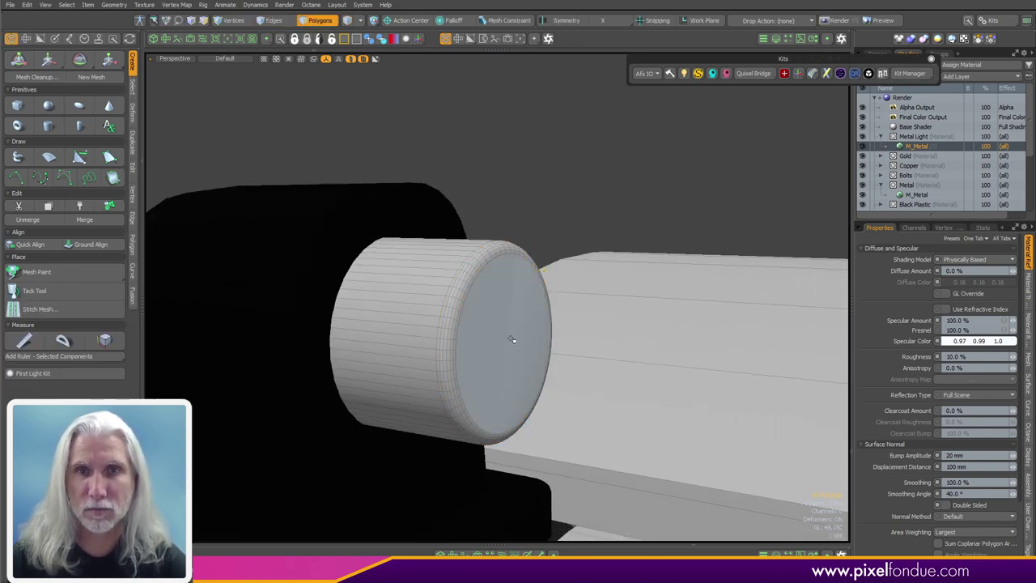
pyautogui.click(510, 340)
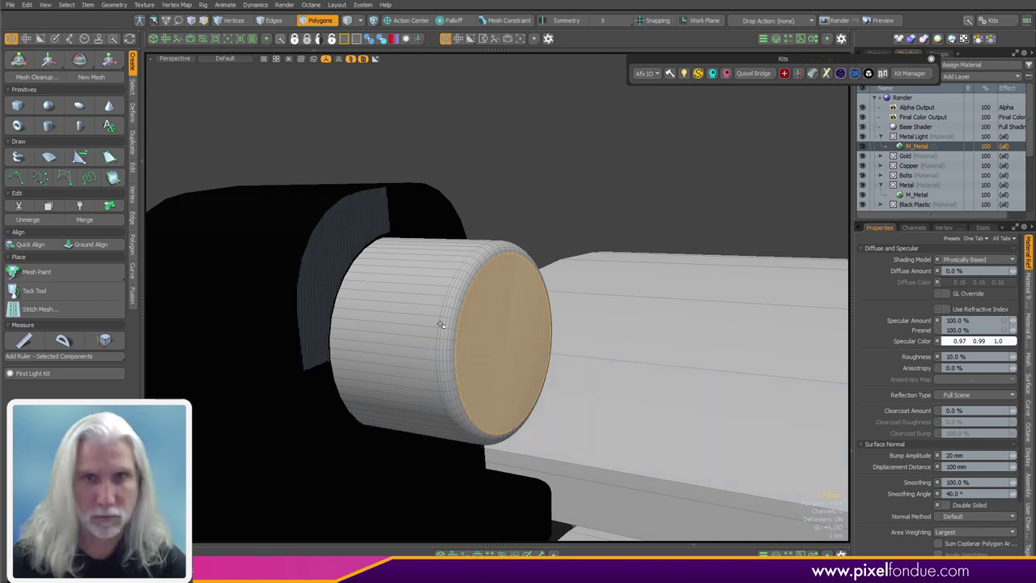
pyautogui.press('b')
pyautogui.moveTo(530, 332); pyautogui.dragTo(476, 334)
pyautogui.scroll(4, 497, 337)
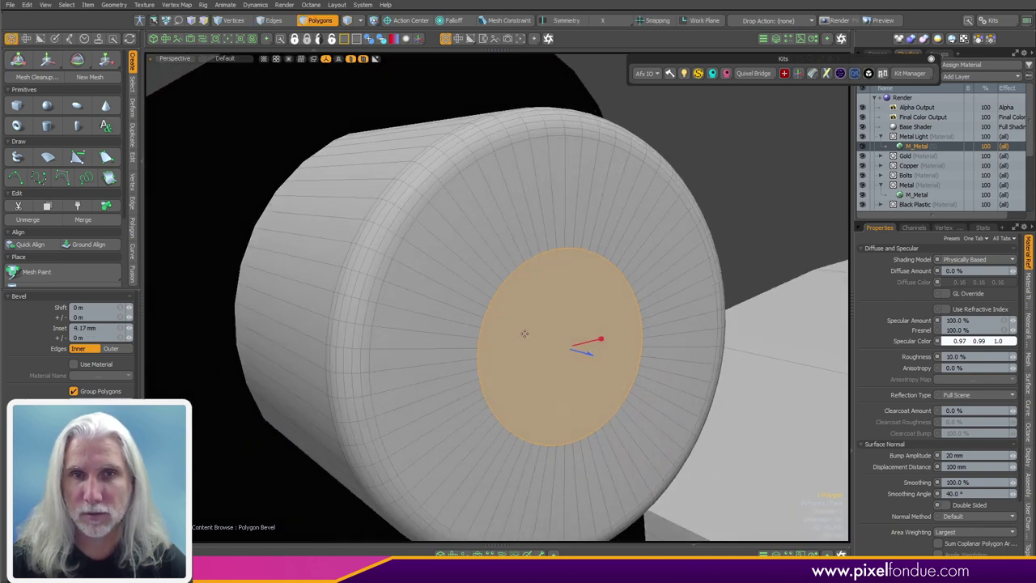
# Step: Divide the cap's inset into several concentric segments and delete the central polygon
pyautogui.click(114, 298)
pyautogui.click(114, 349)
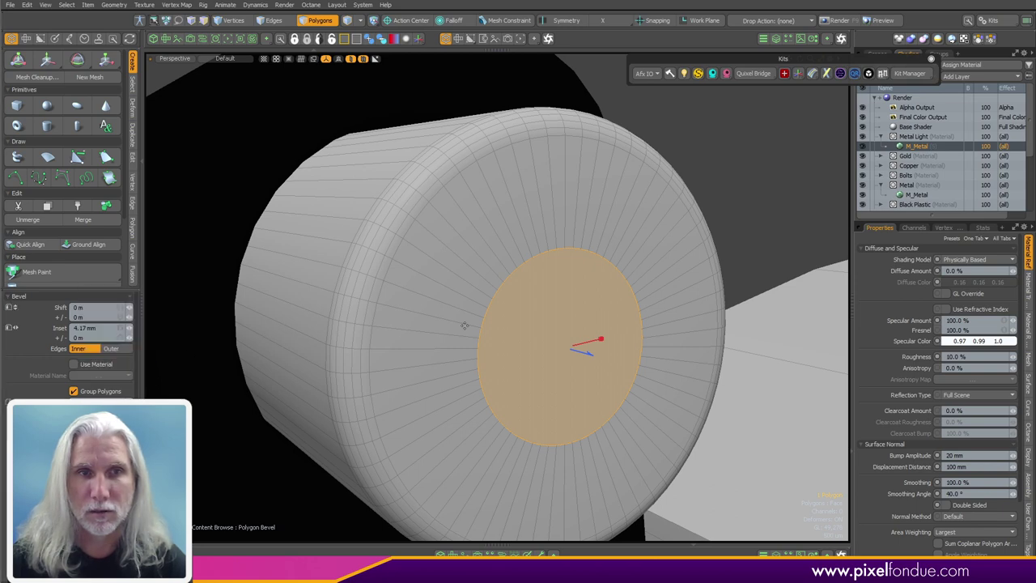
pyautogui.scroll(2, 559, 346)
pyautogui.press('space')
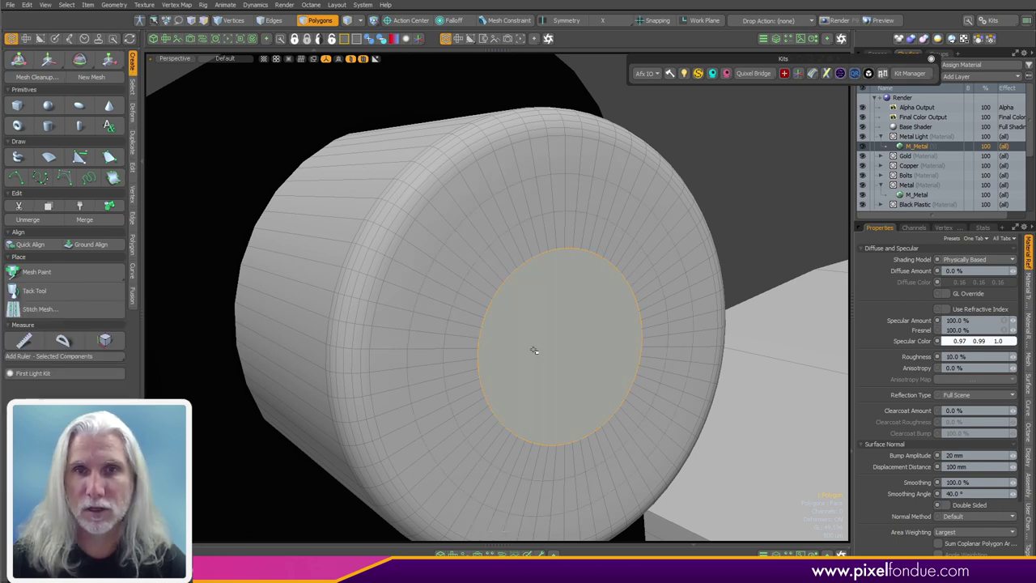
pyautogui.press('Delete')
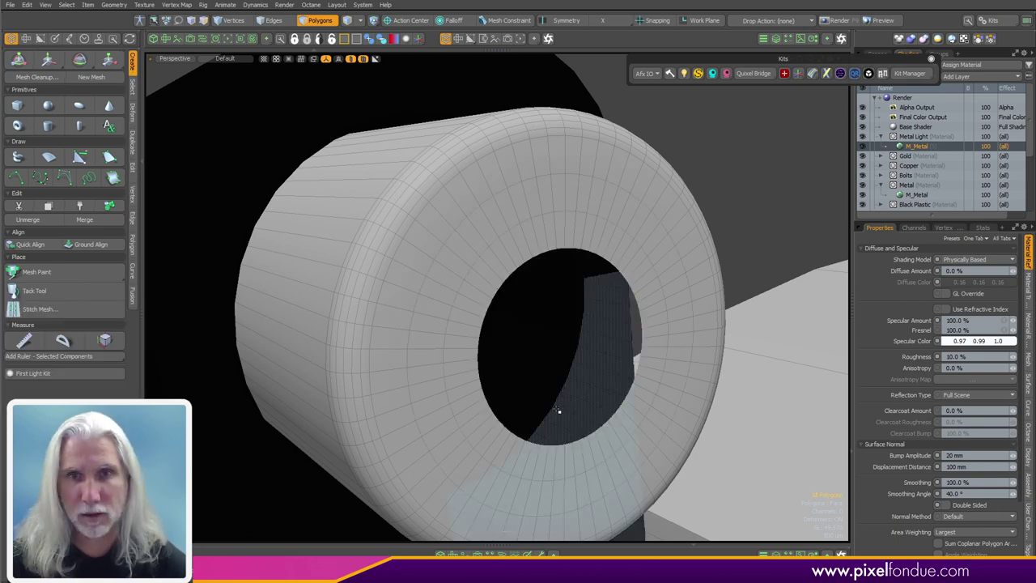
# Step: Select the edge loop around the cap's hole and fill it with a grid using Fill Quads
pyautogui.press('2')
pyautogui.doubleClick(515, 434)
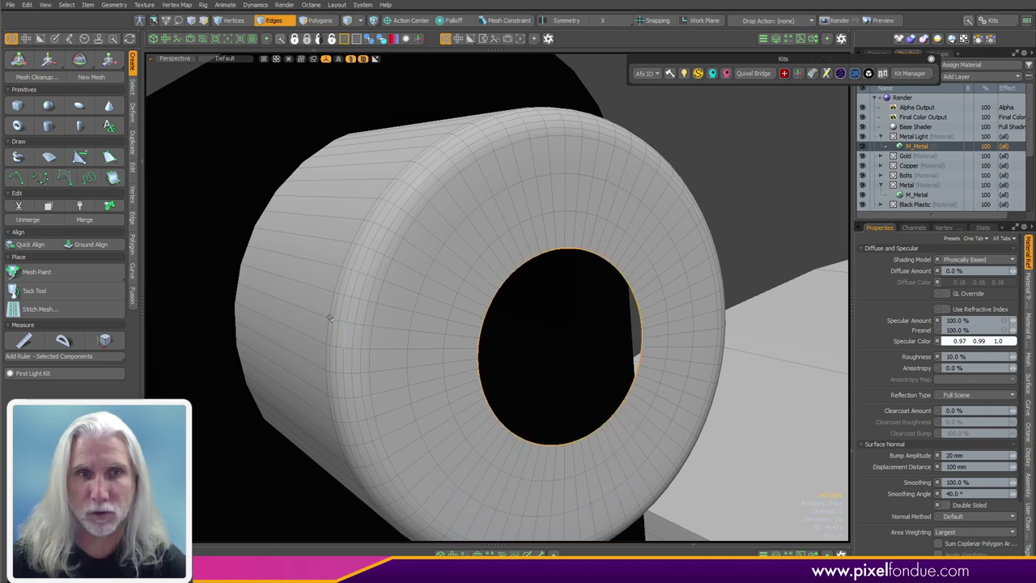
pyautogui.keyDown('alt'); pyautogui.moveTo(534, 373); pyautogui.dragTo(568, 373); pyautogui.keyUp('alt')
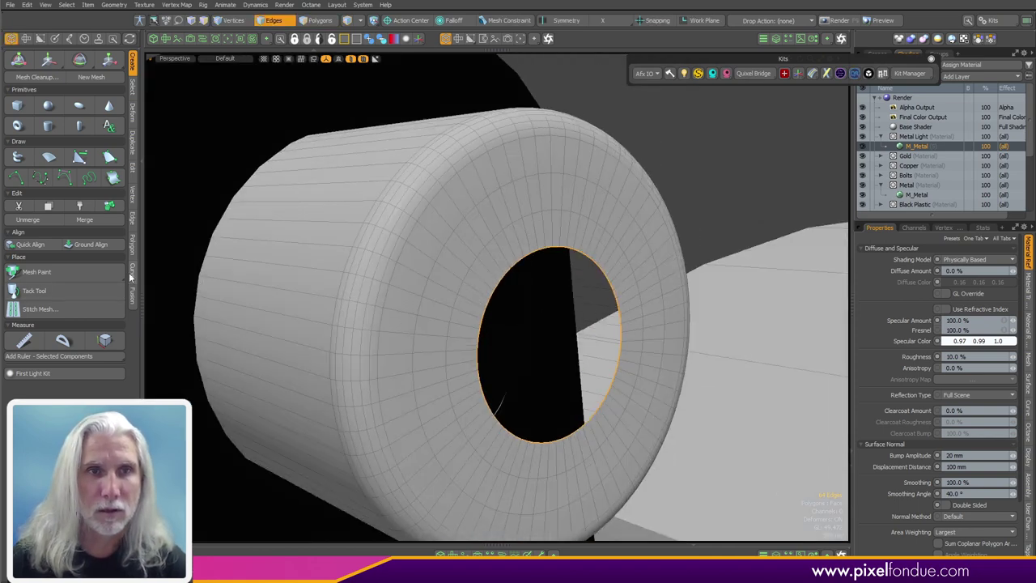
pyautogui.click(133, 220)
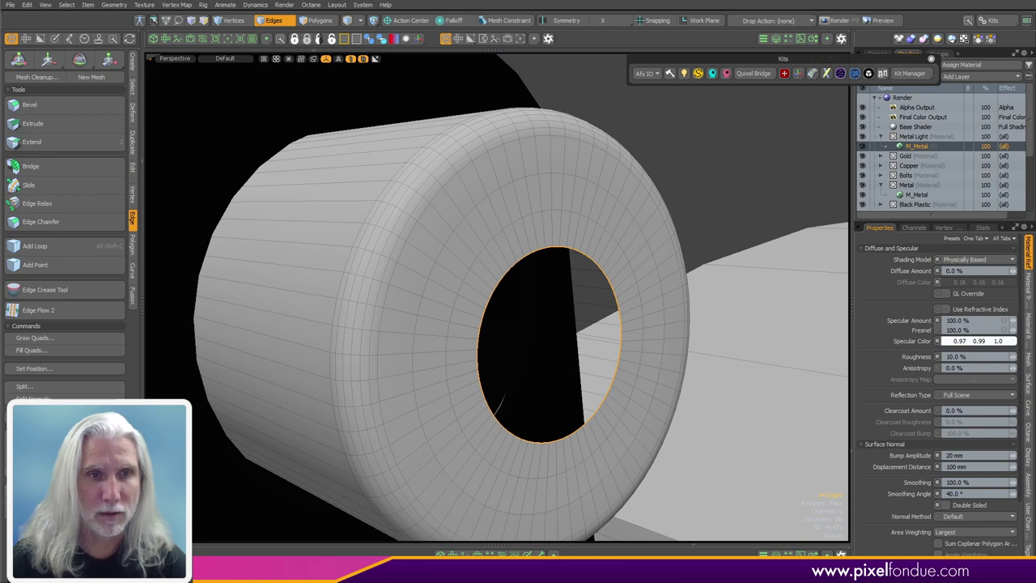
pyautogui.click(46, 351)
pyautogui.click(622, 284)
# Step: Select the middle ring of polygons on the cap and recess it with a polygon bevel shift of -1 mm
pyautogui.keyDown('alt'); pyautogui.moveTo(666, 311); pyautogui.dragTo(564, 344); pyautogui.keyUp('alt')
pyautogui.keyDown('ctrl'); pyautogui.keyDown('alt'); pyautogui.moveTo(498, 357); pyautogui.dragTo(364, 360); pyautogui.keyUp('alt'); pyautogui.keyUp('ctrl')
pyautogui.keyDown('alt'); pyautogui.moveTo(364, 360); pyautogui.dragTo(694, 352); pyautogui.keyUp('alt')
pyautogui.keyDown('alt'); pyautogui.moveTo(609, 358); pyautogui.dragTo(474, 350); pyautogui.keyUp('alt')
pyautogui.press('l')
pyautogui.press('b')
pyautogui.click(537, 353)
pyautogui.keyDown('alt'); pyautogui.moveTo(537, 353); pyautogui.dragTo(591, 364); pyautogui.keyUp('alt')
pyautogui.keyDown('ctrl'); pyautogui.keyDown('alt'); pyautogui.moveTo(591, 364); pyautogui.dragTo(631, 346); pyautogui.keyUp('alt'); pyautogui.keyUp('ctrl')
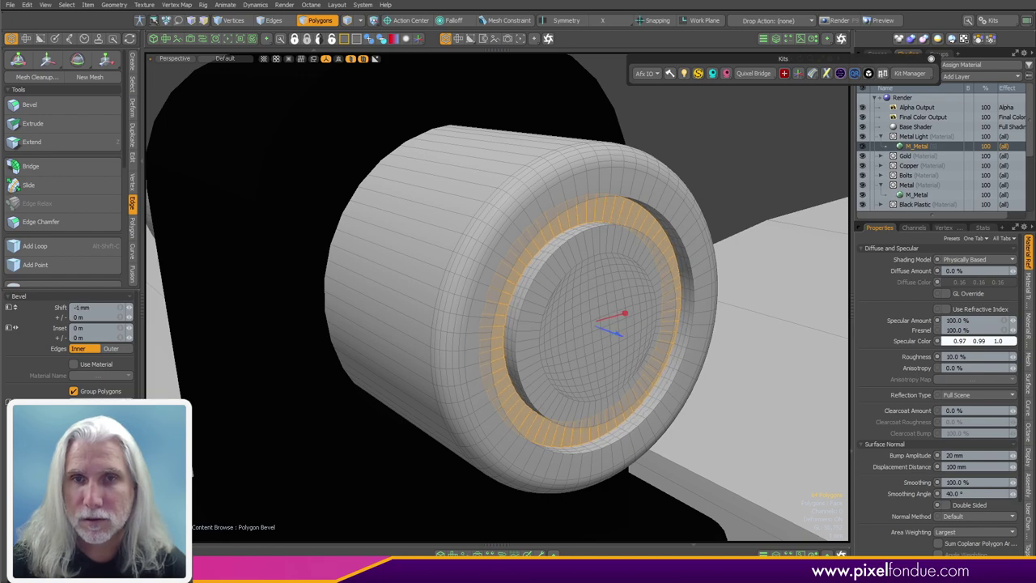
pyautogui.press('space')
# Step: Round the circular edge loop bordering the cap's recessed ring with an edge bevel
pyautogui.keyDown('ctrl'); pyautogui.keyDown('alt'); pyautogui.moveTo(534, 342); pyautogui.dragTo(590, 348); pyautogui.keyUp('alt'); pyautogui.keyUp('ctrl')
pyautogui.press('2')
pyautogui.doubleClick(513, 351)
pyautogui.keyDown('alt'); pyautogui.moveTo(516, 351); pyautogui.dragTo(383, 398); pyautogui.keyUp('alt')
pyautogui.press('b')
pyautogui.moveTo(431, 365); pyautogui.dragTo(735, 270)
pyautogui.press('space')
# Step: Bevel the inner rim edge loop at the domed end by 460 um with a round level of 3
pyautogui.scroll(-5, 809, 173)
pyautogui.keyDown('alt'); pyautogui.moveTo(619, 263); pyautogui.dragTo(549, 324); pyautogui.keyUp('alt')
pyautogui.scroll(-5, 685, 273)
pyautogui.scroll(5, 465, 282)
pyautogui.scroll(-4, 481, 331)
pyautogui.scroll(2, 549, 324)
pyautogui.scroll(3, 549, 324)
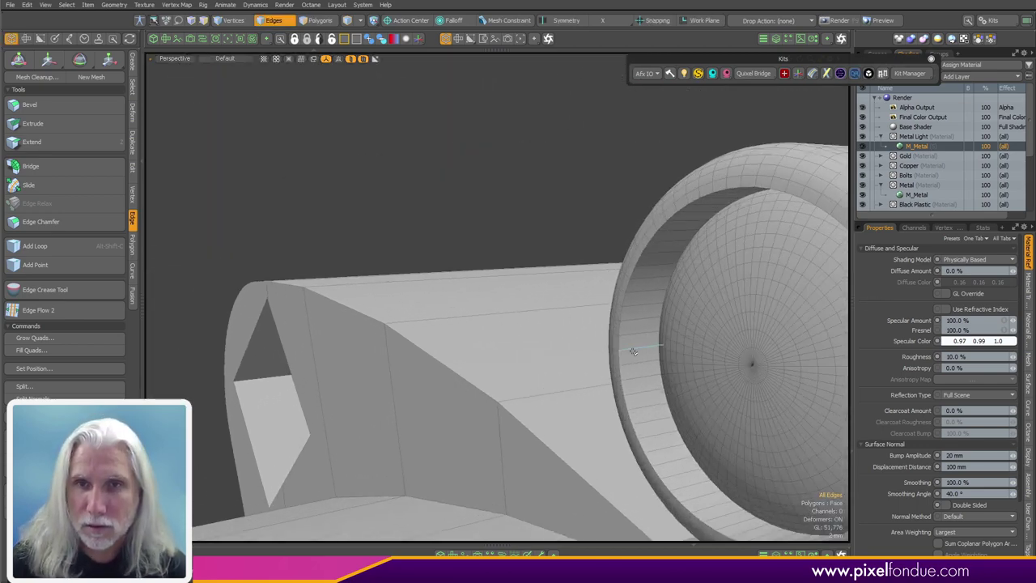
pyautogui.press('b')
pyautogui.moveTo(633, 358); pyautogui.dragTo(599, 254)
pyautogui.scroll(3, 617, 254)
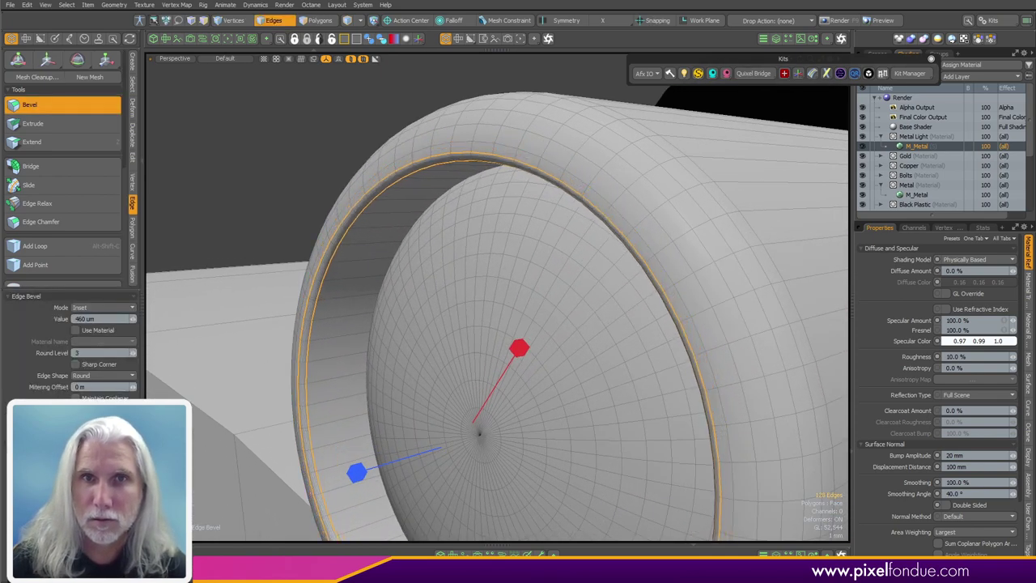
pyautogui.press('space')
pyautogui.click(222, 207)
# Step: Select the dome inside the cylinder, move it outward toward the rim and clear the selection
pyautogui.scroll(-5, 388, 254)
pyautogui.keyDown('alt'); pyautogui.moveTo(402, 259); pyautogui.dragTo(429, 302); pyautogui.keyUp('alt')
pyautogui.click(519, 283)
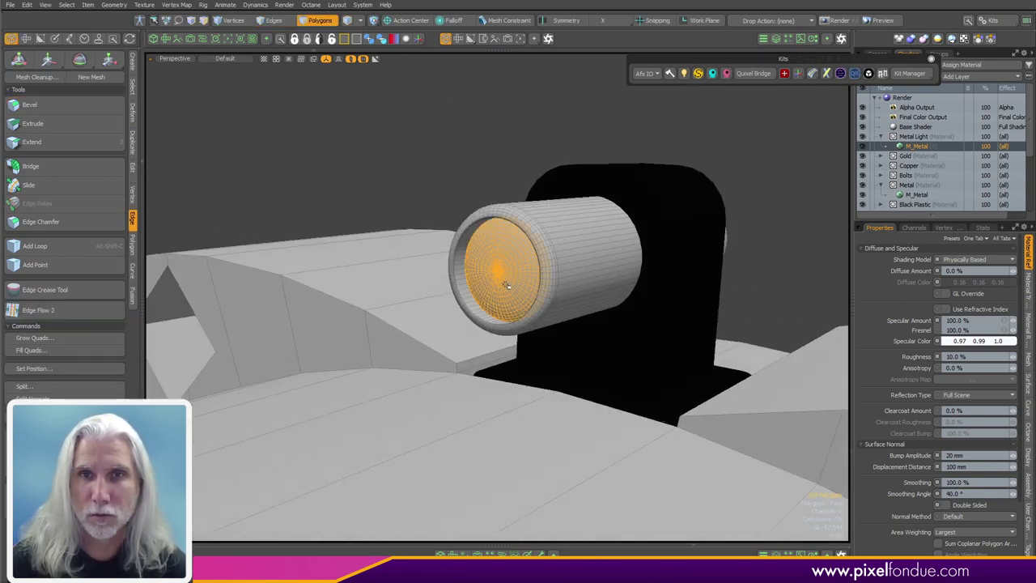
pyautogui.press('w')
pyautogui.scroll(3, 512, 283)
pyautogui.press('space')
pyautogui.click(348, 178)
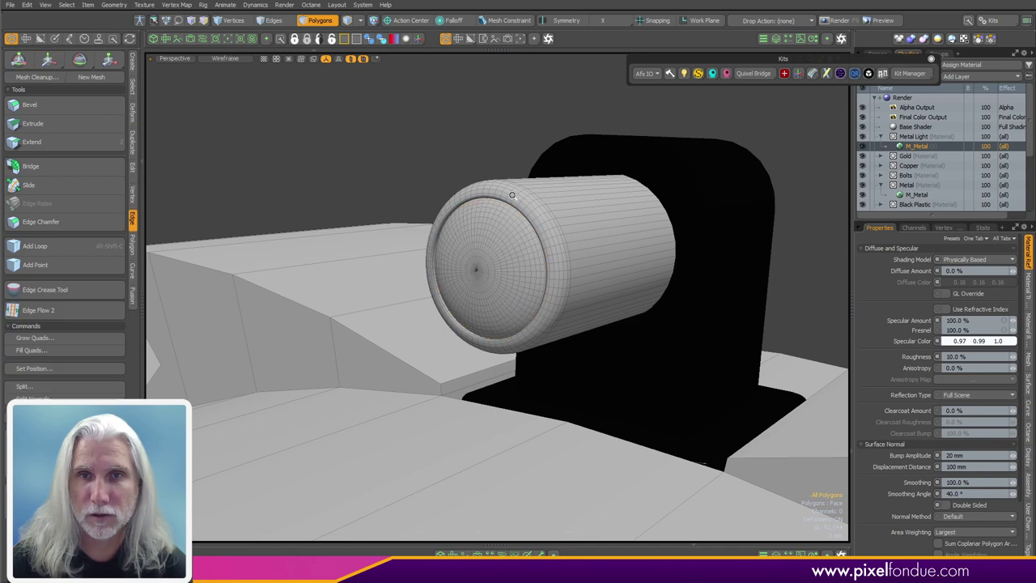
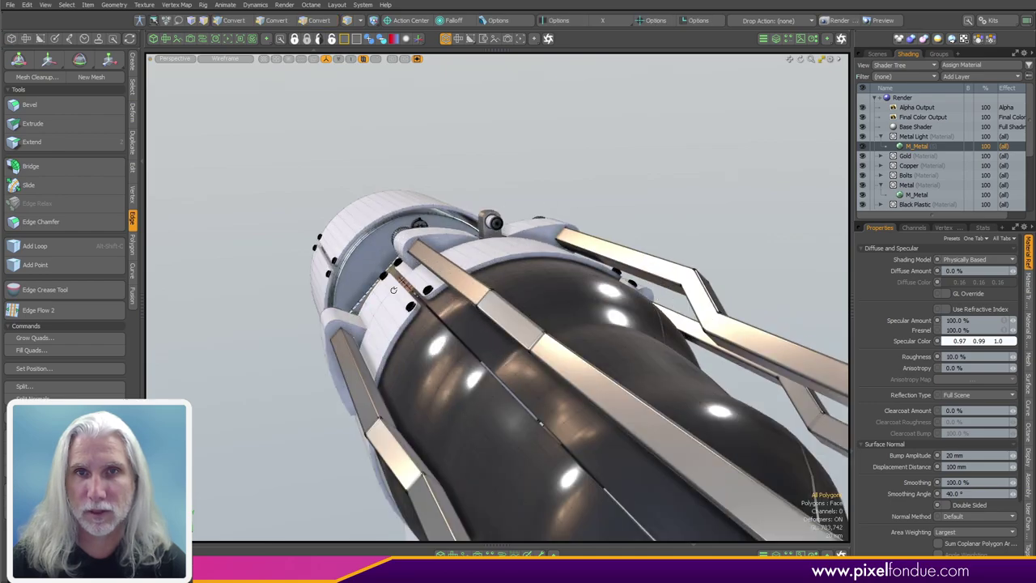
# Step: Try to box-select the vertices at the near end of the metal block's base
pyautogui.keyDown('alt'); pyautogui.keyDown('shift'); pyautogui.moveTo(501, 299); pyautogui.dragTo(696, 316); pyautogui.keyUp('shift'); pyautogui.keyUp('alt')
pyautogui.keyDown('alt'); pyautogui.moveTo(566, 315); pyautogui.dragTo(675, 353); pyautogui.keyUp('alt')
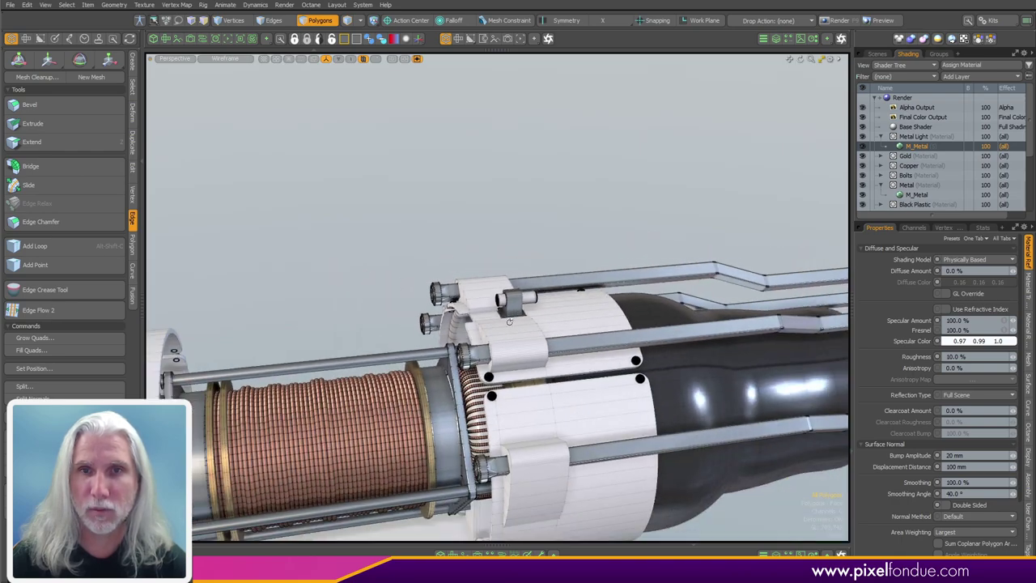
pyautogui.keyDown('alt'); pyautogui.moveTo(270, 330); pyautogui.dragTo(502, 299); pyautogui.keyUp('alt')
pyautogui.keyDown('ctrl'); pyautogui.keyDown('alt'); pyautogui.moveTo(582, 267); pyautogui.dragTo(518, 252); pyautogui.keyUp('alt'); pyautogui.keyUp('ctrl')
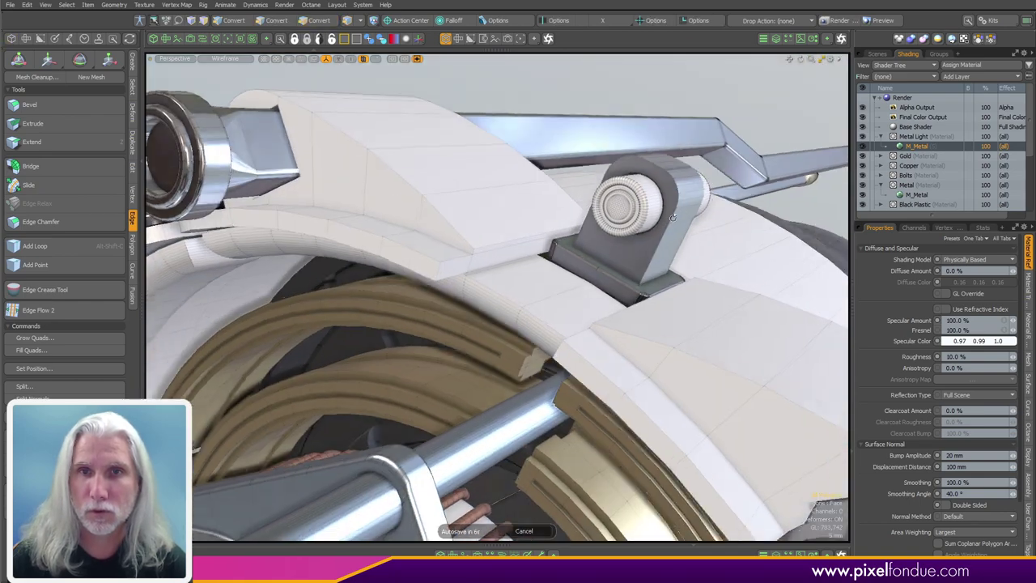
pyautogui.keyDown('alt'); pyautogui.moveTo(634, 241); pyautogui.dragTo(608, 303); pyautogui.keyUp('alt')
pyautogui.scroll(4, 604, 248)
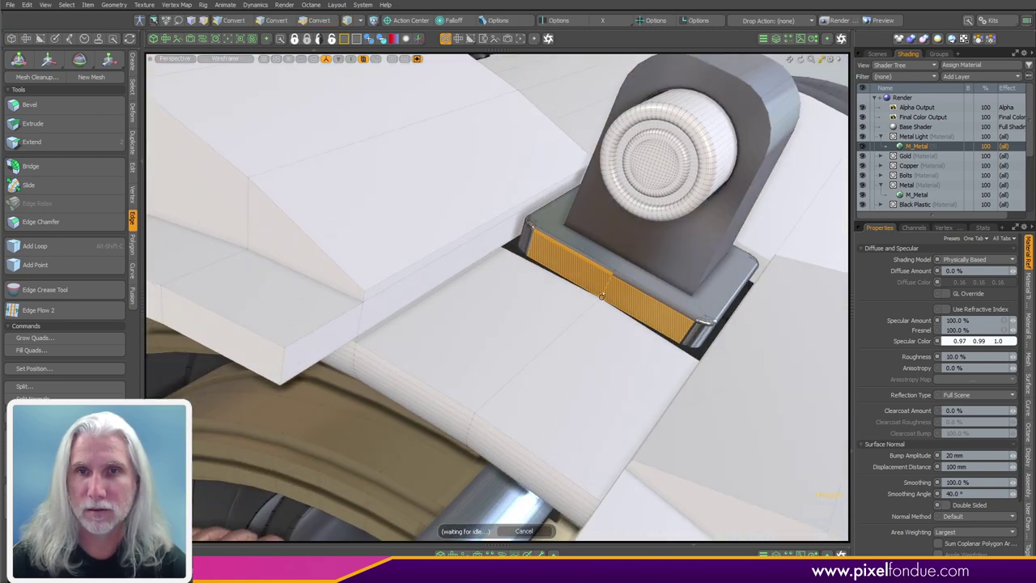
pyautogui.click(538, 302)
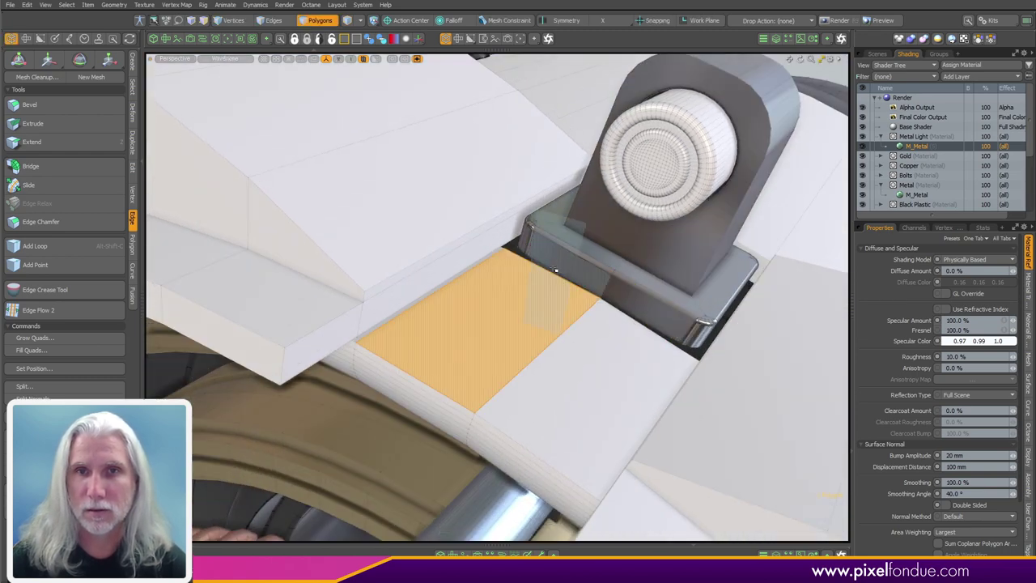
pyautogui.press('1')
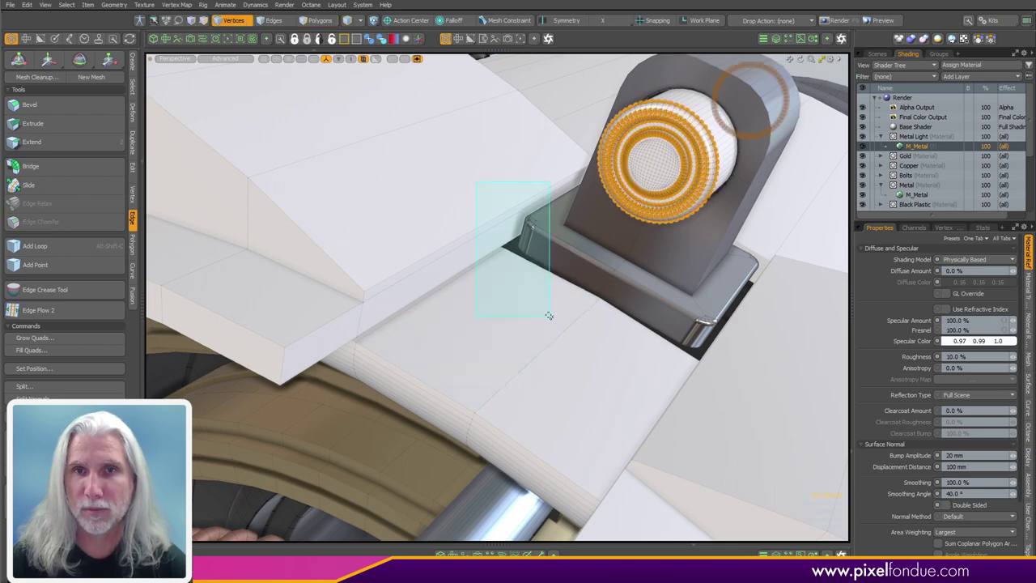
pyautogui.moveTo(549, 316); pyautogui.dragTo(552, 316, button='middle')
pyautogui.keyDown('alt'); pyautogui.moveTo(563, 309); pyautogui.dragTo(604, 290); pyautogui.keyUp('alt')
pyautogui.press('space')
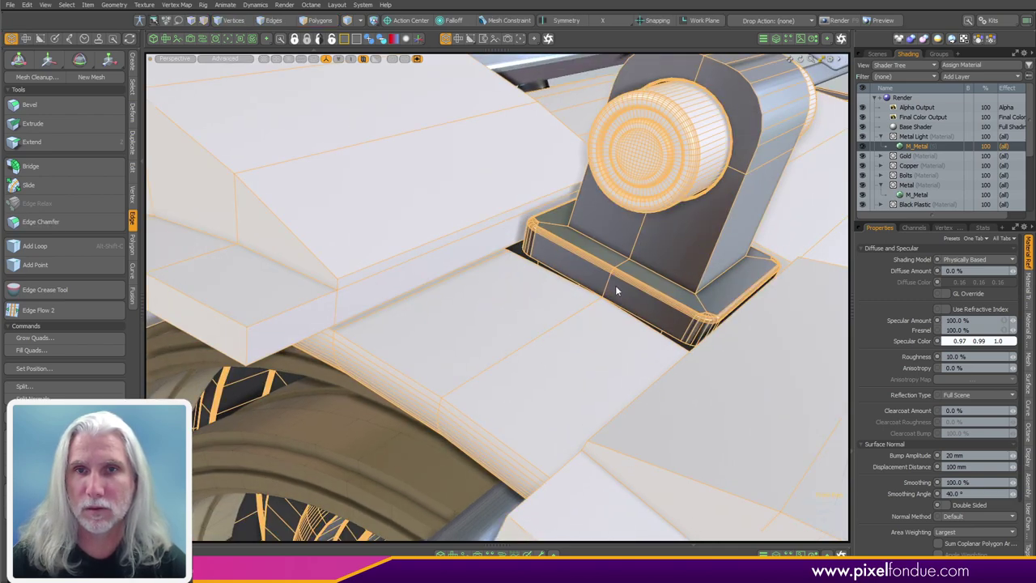
# Step: Select the metal block's vertices and deselect the others, leaving only those at the base's end below the opened cap
pyautogui.press('space')
pyautogui.doubleClick(621, 287)
pyautogui.hotkey('alt', '1')
pyautogui.keyDown('alt'); pyautogui.moveTo(518, 322); pyautogui.dragTo(429, 252); pyautogui.keyUp('alt')
pyautogui.keyDown('ctrl'); pyautogui.moveTo(434, 245); pyautogui.dragTo(660, 54, button='middle'); pyautogui.keyUp('ctrl')
pyautogui.keyDown('alt'); pyautogui.moveTo(732, 105); pyautogui.dragTo(743, 173); pyautogui.keyUp('alt')
pyautogui.keyDown('ctrl'); pyautogui.moveTo(731, 171); pyautogui.dragTo(565, 348, button='middle'); pyautogui.keyUp('ctrl')
pyautogui.keyDown('alt'); pyautogui.moveTo(559, 348); pyautogui.dragTo(615, 340); pyautogui.keyUp('alt')
pyautogui.scroll(3, 485, 323)
pyautogui.moveTo(518, 324)
pyautogui.keyDown('alt'); pyautogui.mouseDown()
pyautogui.moveTo(448, 286)
pyautogui.moveTo(518, 321)
pyautogui.mouseUp(); pyautogui.keyUp('alt')
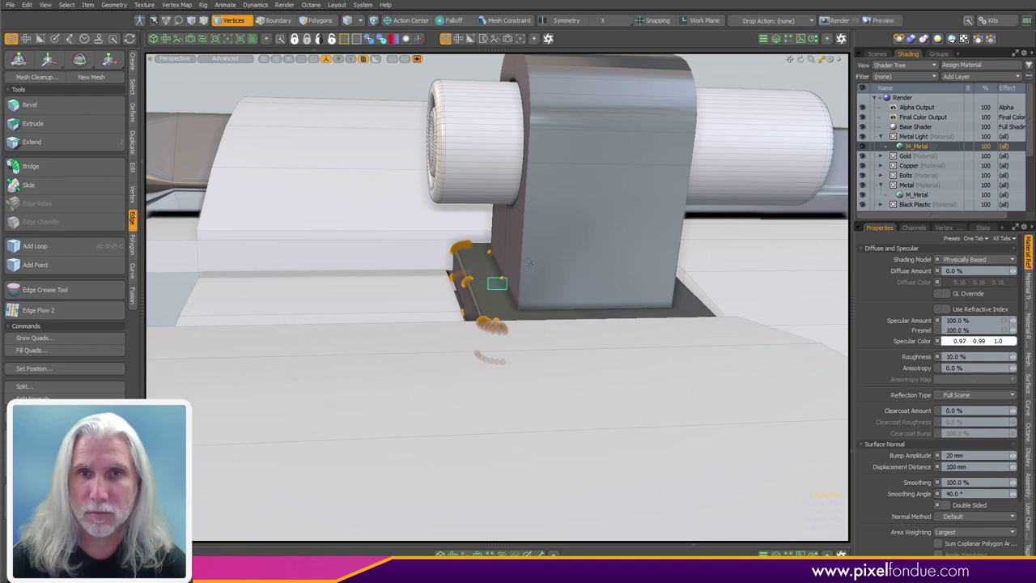
pyautogui.keyDown('alt'); pyautogui.moveTo(526, 277); pyautogui.dragTo(540, 292); pyautogui.keyUp('alt')
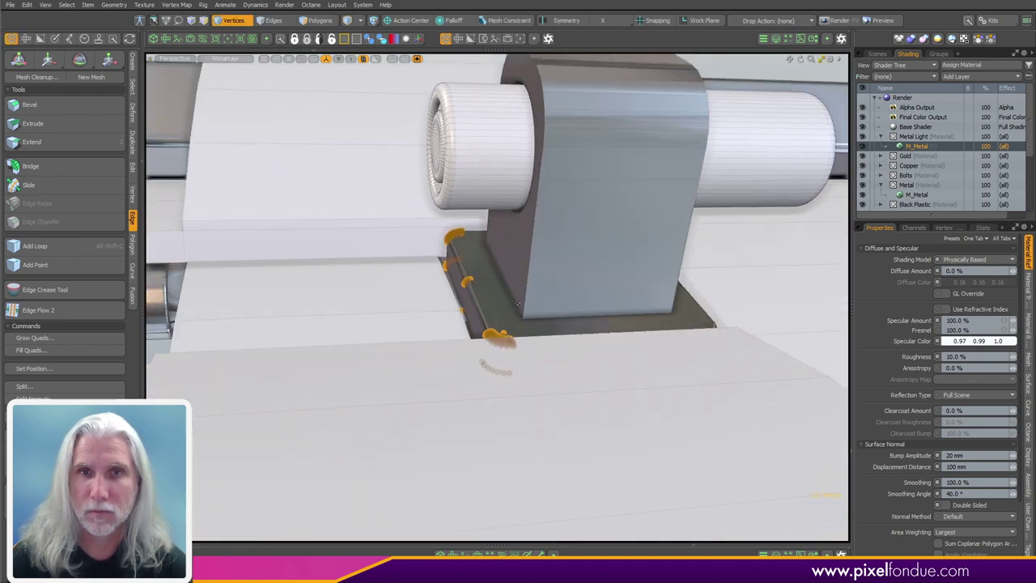
# Step: Move the selected end vertices of the base outward toward the coil and clear the selection
pyautogui.press('w')
pyautogui.moveTo(443, 291); pyautogui.dragTo(158, 304)
pyautogui.scroll(-4, 356, 316)
pyautogui.keyDown('alt'); pyautogui.moveTo(397, 348); pyautogui.dragTo(296, 449); pyautogui.keyUp('alt')
pyautogui.press('q')
pyautogui.click(340, 420)
# Step: Examine the underside and tip of the front part from several angles
pyautogui.scroll(-4, 405, 405)
pyautogui.keyDown('alt'); pyautogui.moveTo(453, 396); pyautogui.dragTo(714, 318); pyautogui.keyUp('alt')
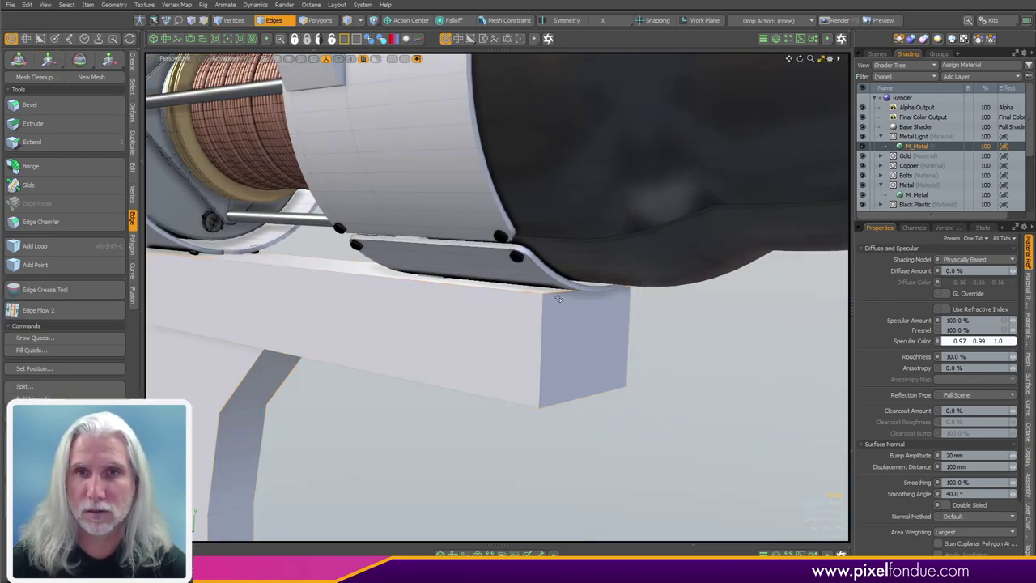
pyautogui.press('w')
pyautogui.keyDown('alt'); pyautogui.moveTo(556, 318); pyautogui.dragTo(331, 389); pyautogui.keyUp('alt')
pyautogui.press('q')
pyautogui.press('3')
pyautogui.click(550, 339)
pyautogui.click(513, 407)
pyautogui.keyDown('ctrl'); pyautogui.keyDown('alt'); pyautogui.moveTo(404, 324); pyautogui.dragTo(459, 307); pyautogui.keyUp('alt'); pyautogui.keyUp('ctrl')
pyautogui.keyDown('alt'); pyautogui.moveTo(459, 308); pyautogui.dragTo(523, 284); pyautogui.keyUp('alt')
# Step: Show the tip in the Back view with default shading and select the Front Part mesh
pyautogui.hotkey('ctrl', 'space')
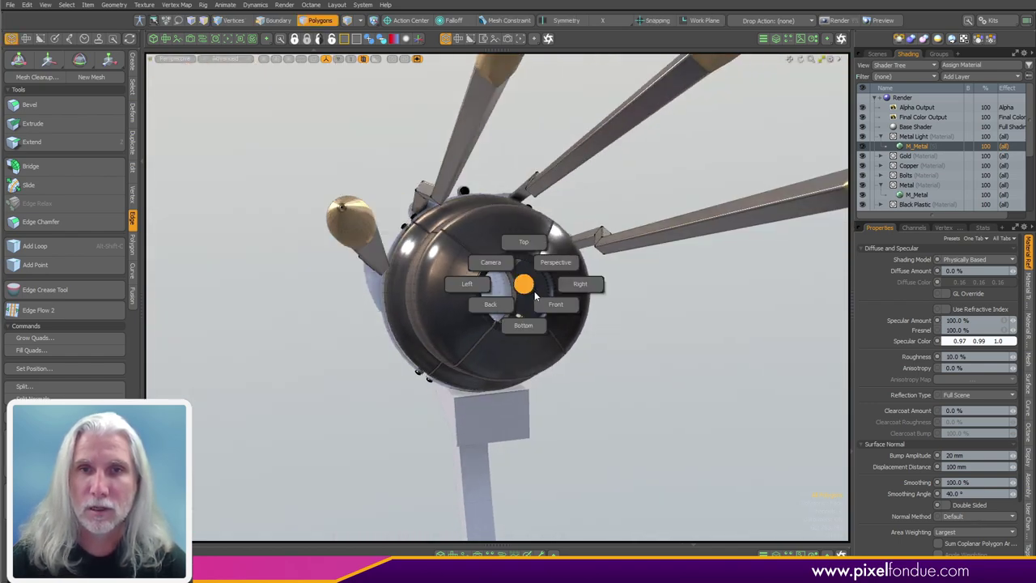
pyautogui.click(477, 348)
pyautogui.keyDown('ctrl'); pyautogui.keyDown('alt'); pyautogui.moveTo(474, 353); pyautogui.dragTo(560, 296); pyautogui.keyUp('alt'); pyautogui.keyUp('ctrl')
pyautogui.hotkey('ctrl', '2')
pyautogui.click(500, 384)
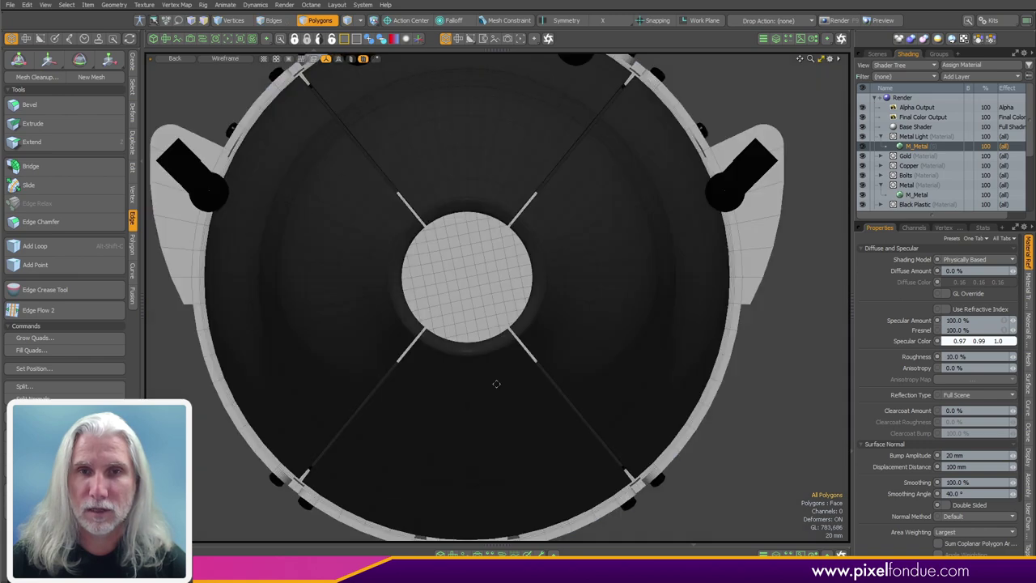
pyautogui.keyDown('alt'); pyautogui.keyDown('shift'); pyautogui.moveTo(500, 389); pyautogui.dragTo(537, 422); pyautogui.keyUp('shift'); pyautogui.keyUp('alt')
pyautogui.press('5')
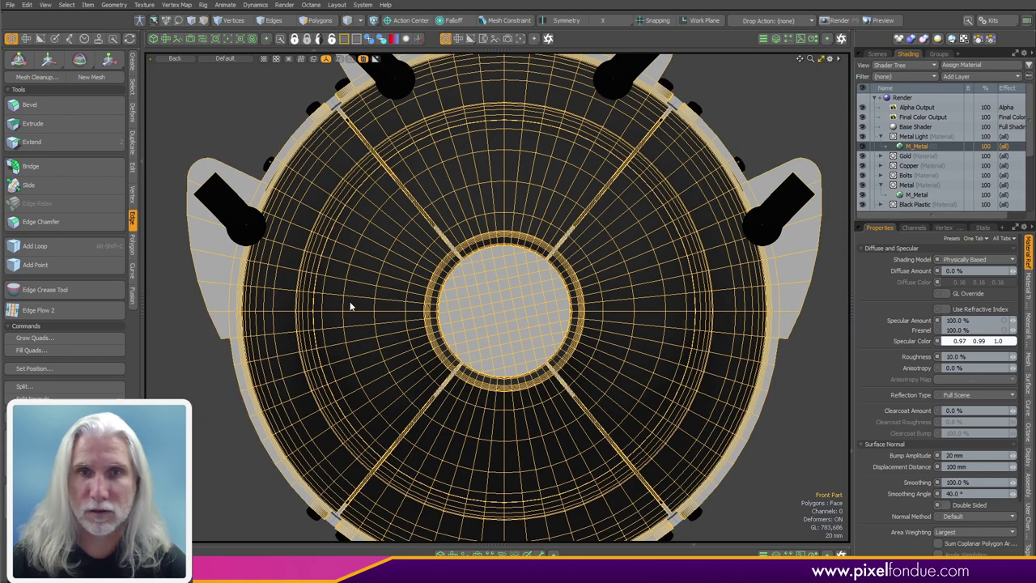
# Step: Draw a 64-sided cylinder of about 44.5 mm radius over the tip's opening, centred at X 0 and Y 0
pyautogui.click(134, 71)
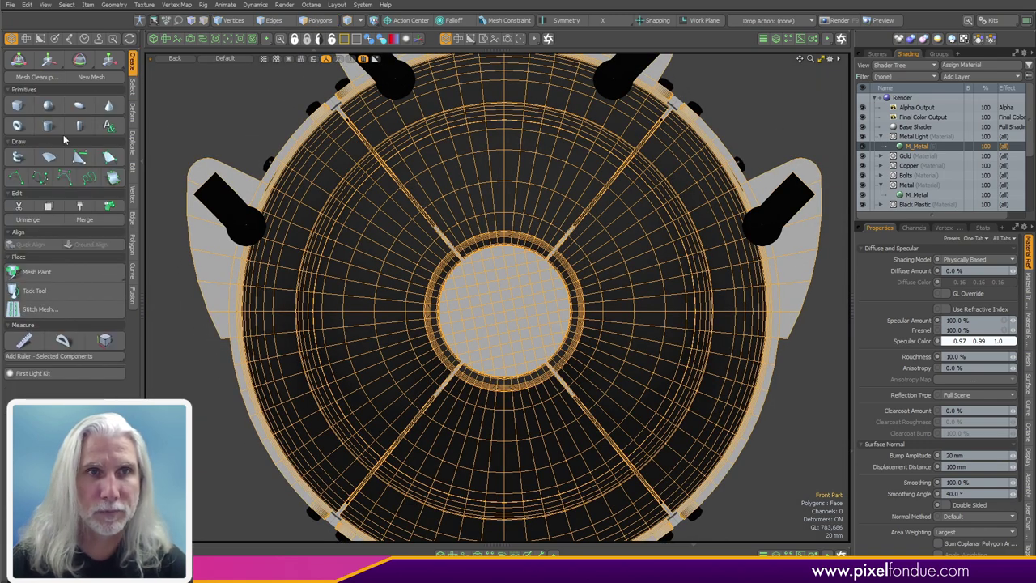
pyautogui.click(48, 127)
pyautogui.scroll(3, 517, 305)
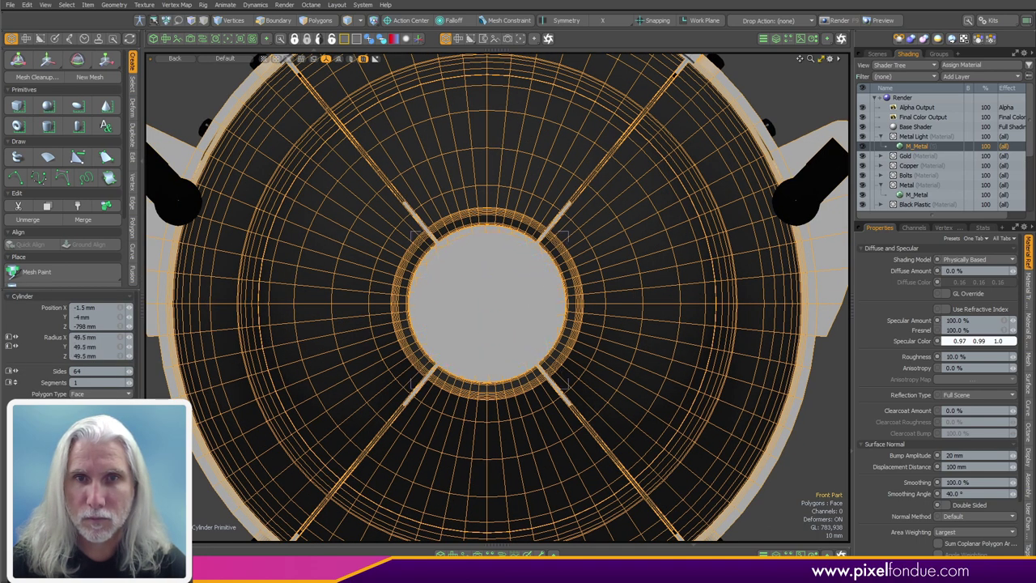
pyautogui.scroll(2, 501, 311)
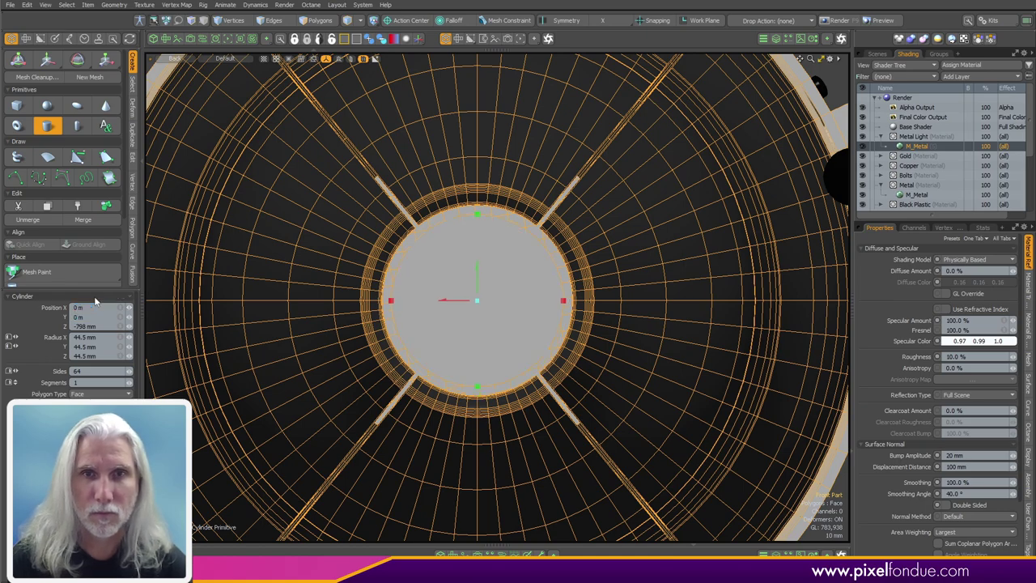
# Step: Move the new cylinder along Z to about -1.377 m so it sits in the tip's opening
pyautogui.press('.')
pyautogui.keyDown('alt'); pyautogui.moveTo(536, 377); pyautogui.dragTo(356, 398); pyautogui.keyUp('alt')
pyautogui.scroll(-5, 500, 344)
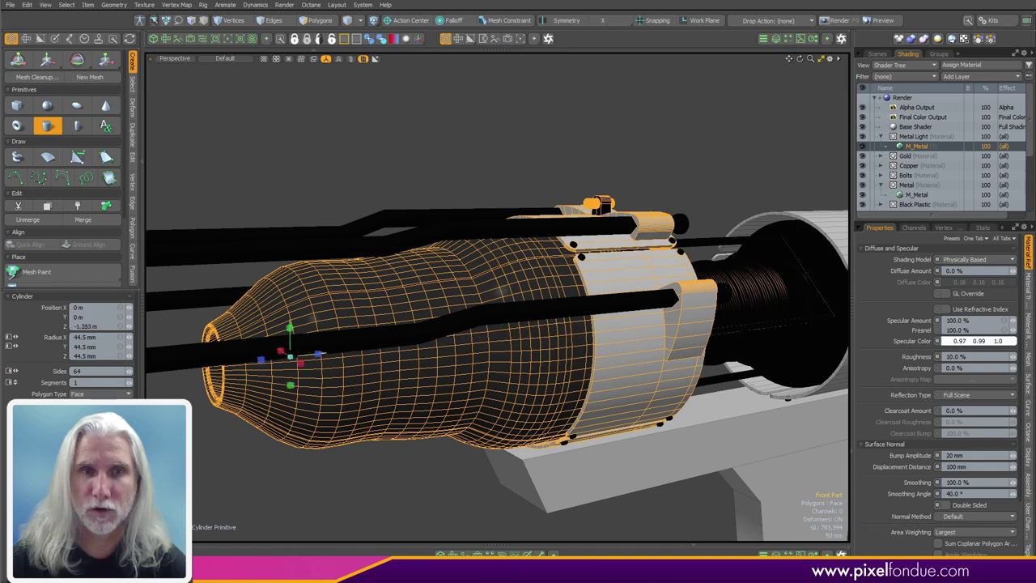
pyautogui.moveTo(254, 360); pyautogui.dragTo(272, 357)
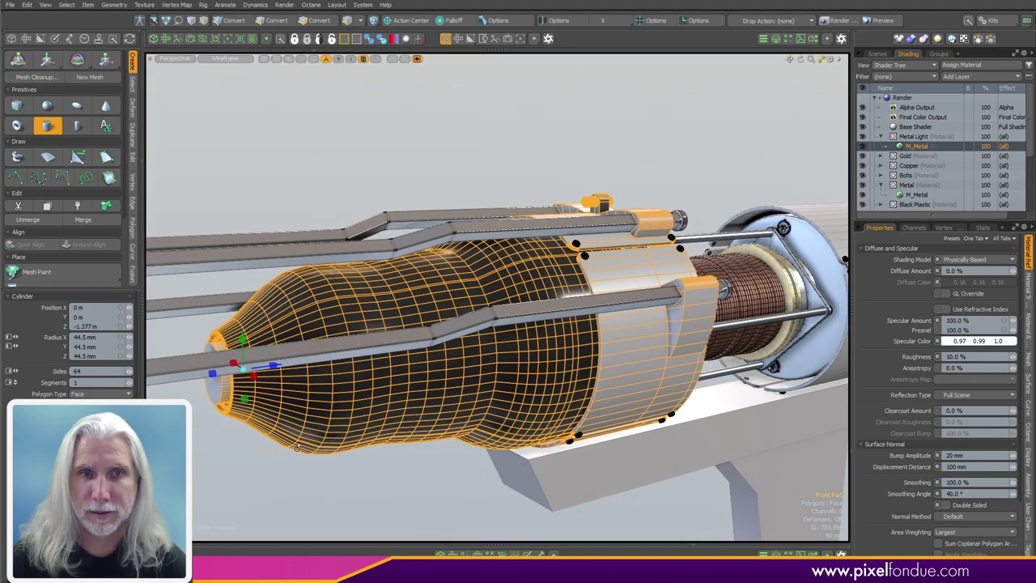
# Step: Enlarge the cylinder's X and Y radii to 48.3 mm to fill the opening and finish its placement
pyautogui.moveTo(421, 292)
pyautogui.keyDown('alt'); pyautogui.mouseDown()
pyautogui.moveTo(469, 242)
pyautogui.moveTo(515, 263)
pyautogui.moveTo(372, 301)
pyautogui.moveTo(402, 320)
pyautogui.moveTo(357, 302)
pyautogui.mouseUp(); pyautogui.keyUp('alt')
pyautogui.scroll(4, 364, 301)
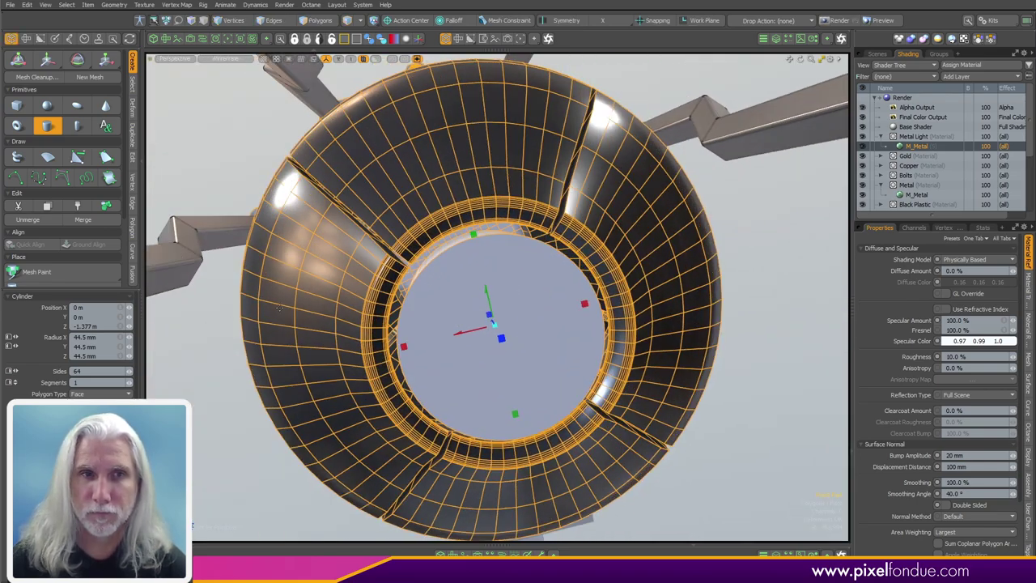
pyautogui.moveTo(698, 398); pyautogui.dragTo(709, 398, button='right')
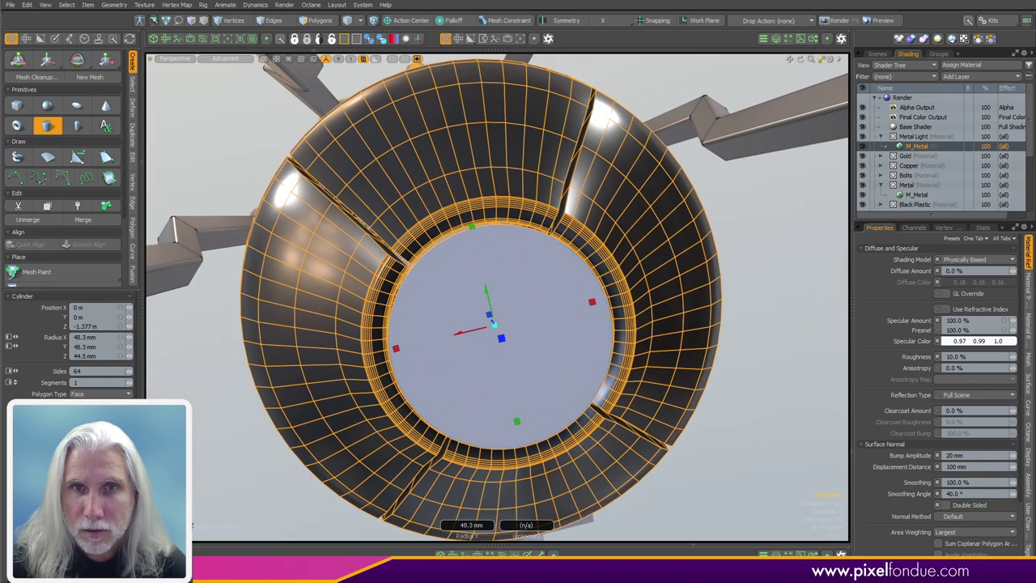
pyautogui.keyDown('alt'); pyautogui.moveTo(690, 405); pyautogui.dragTo(781, 379); pyautogui.keyUp('alt')
pyautogui.moveTo(619, 402); pyautogui.dragTo(587, 379)
pyautogui.press('space')
# Step: Select the cylinder's end cap and bevel it with a 5.05 mm inset in 3 segments
pyautogui.press('3')
pyautogui.keyDown('alt'); pyautogui.moveTo(587, 378); pyautogui.dragTo(698, 420); pyautogui.keyUp('alt')
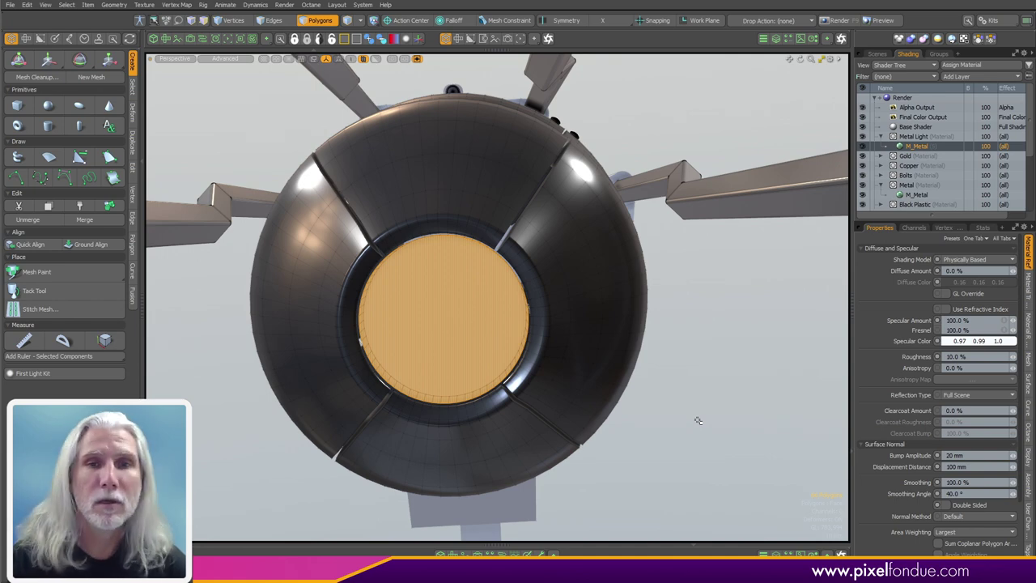
pyautogui.press('b')
pyautogui.click(439, 324)
pyautogui.keyDown('ctrl'); pyautogui.keyDown('alt'); pyautogui.moveTo(439, 324); pyautogui.dragTo(506, 320); pyautogui.keyUp('alt'); pyautogui.keyUp('ctrl')
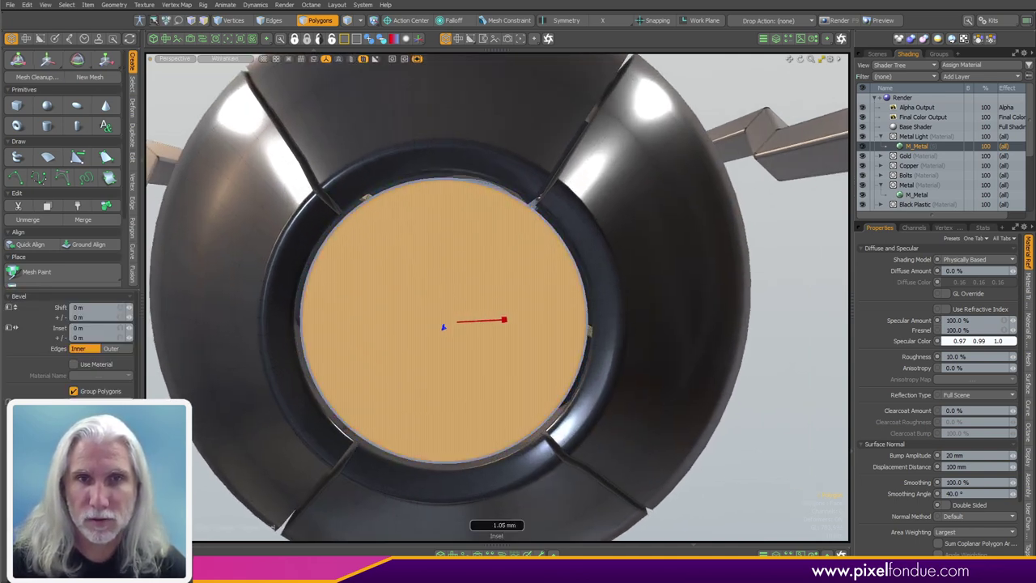
pyautogui.keyDown('ctrl'); pyautogui.keyDown('alt'); pyautogui.moveTo(403, 270); pyautogui.dragTo(428, 272); pyautogui.keyUp('alt'); pyautogui.keyUp('ctrl')
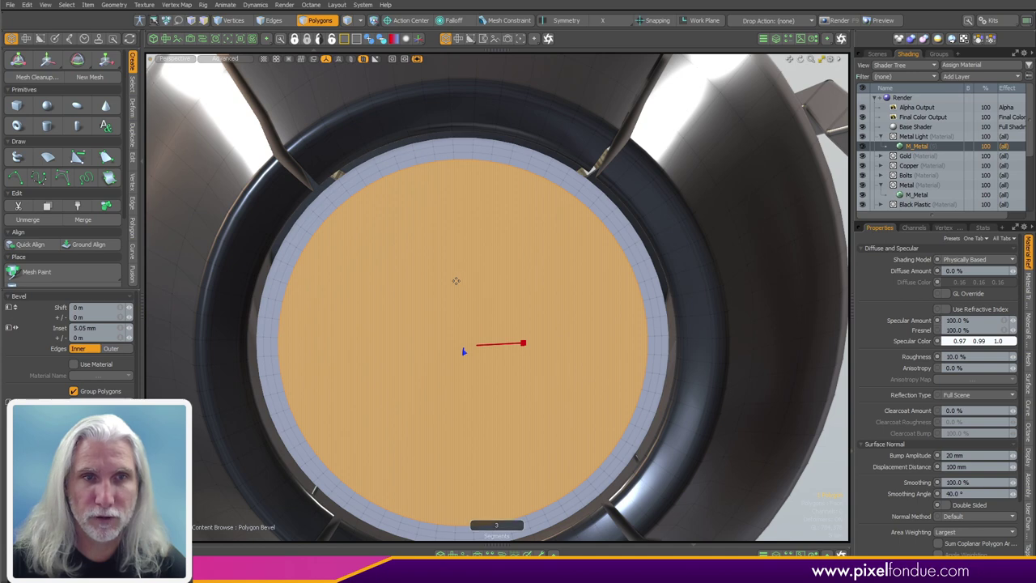
pyautogui.press('space')
# Step: Select the middle ring of the cap's inset and recess it about 1.6 mm with a polygon bevel
pyautogui.moveTo(371, 172); pyautogui.dragTo(364, 176)
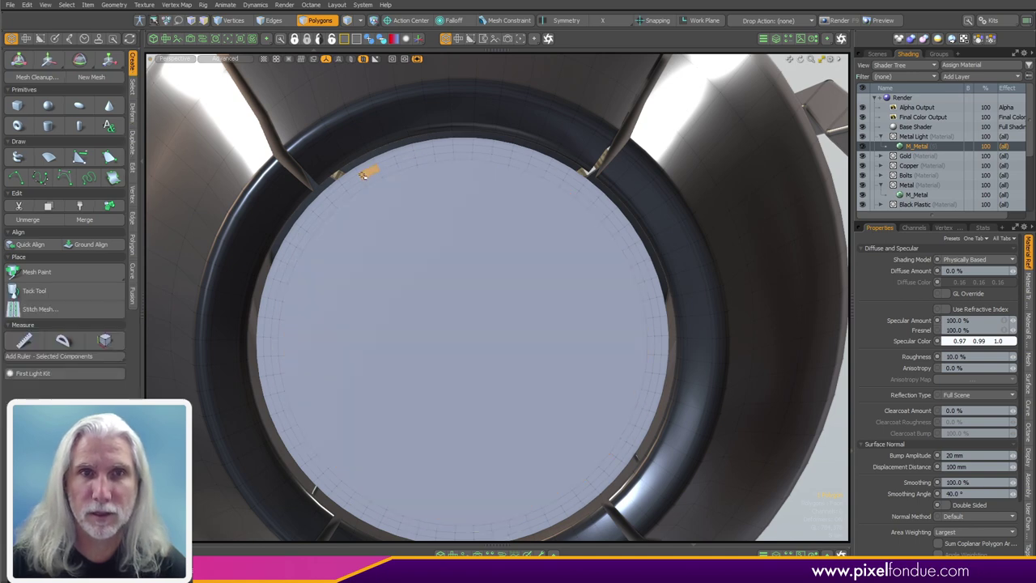
pyautogui.press('l')
pyautogui.keyDown('alt'); pyautogui.moveTo(516, 258); pyautogui.dragTo(464, 351); pyautogui.keyUp('alt')
pyautogui.press('b')
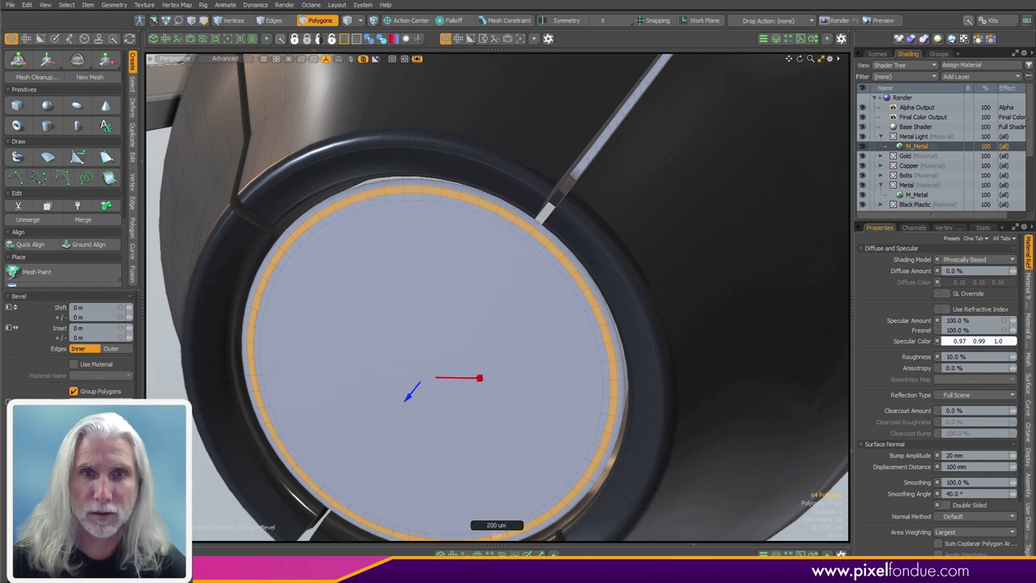
pyautogui.moveTo(409, 399); pyautogui.dragTo(411, 393)
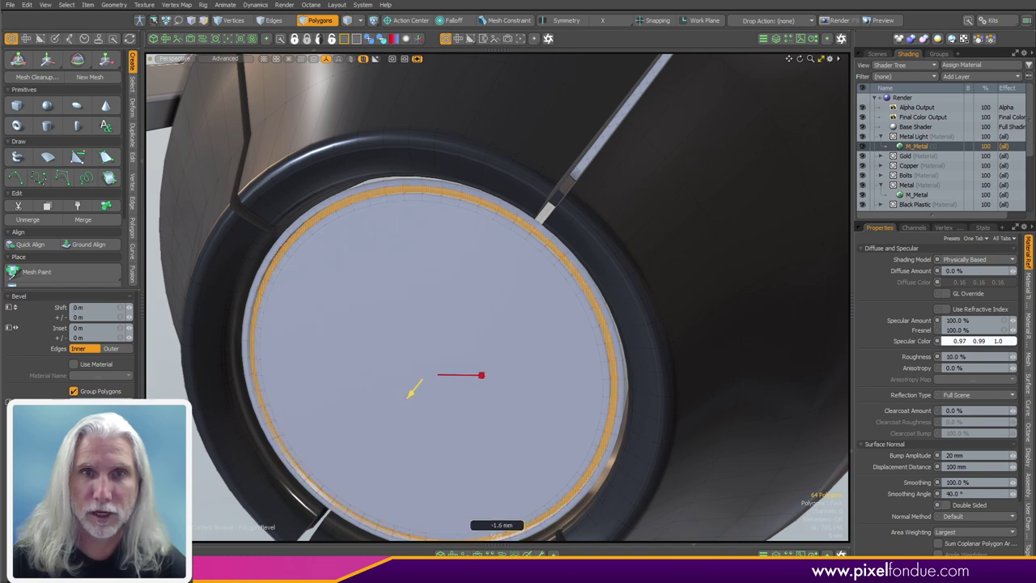
pyautogui.press('space')
pyautogui.click(197, 499)
# Step: Isolate the grooved cylinder of the tip's opening and delete its front and back cap polygons
pyautogui.keyDown('alt'); pyautogui.moveTo(364, 369); pyautogui.dragTo(428, 350); pyautogui.keyUp('alt')
pyautogui.click(465, 335)
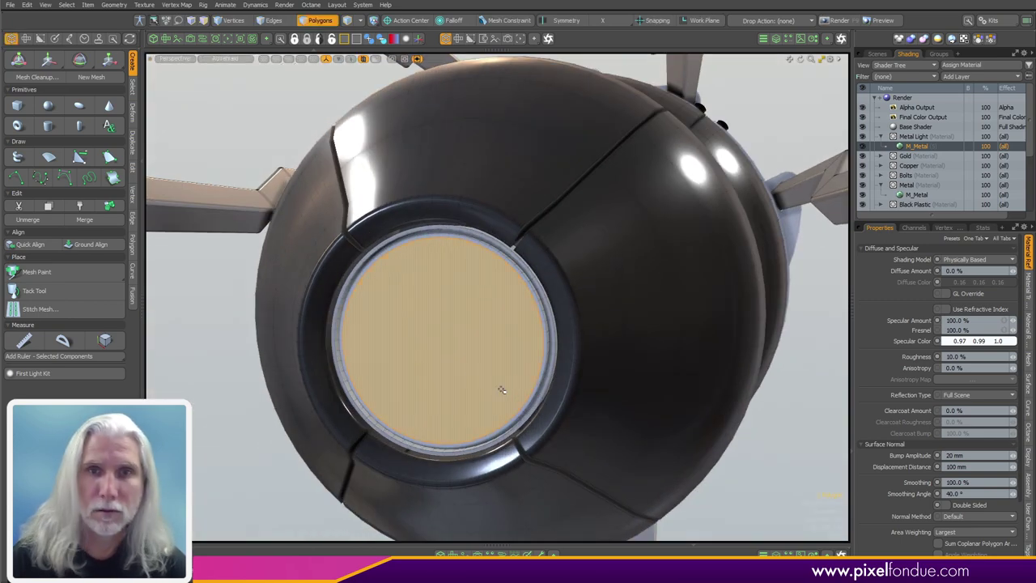
pyautogui.doubleClick(469, 372)
pyautogui.hotkey('shift', 'h')
pyautogui.keyDown('alt'); pyautogui.moveTo(523, 377); pyautogui.dragTo(597, 356); pyautogui.keyUp('alt')
pyautogui.press('i')
pyautogui.click(488, 326)
pyautogui.keyDown('alt'); pyautogui.moveTo(488, 325); pyautogui.dragTo(467, 331); pyautogui.keyUp('alt')
pyautogui.keyDown('shift'); pyautogui.click(413, 310); pyautogui.keyUp('shift')
pyautogui.press('Delete')
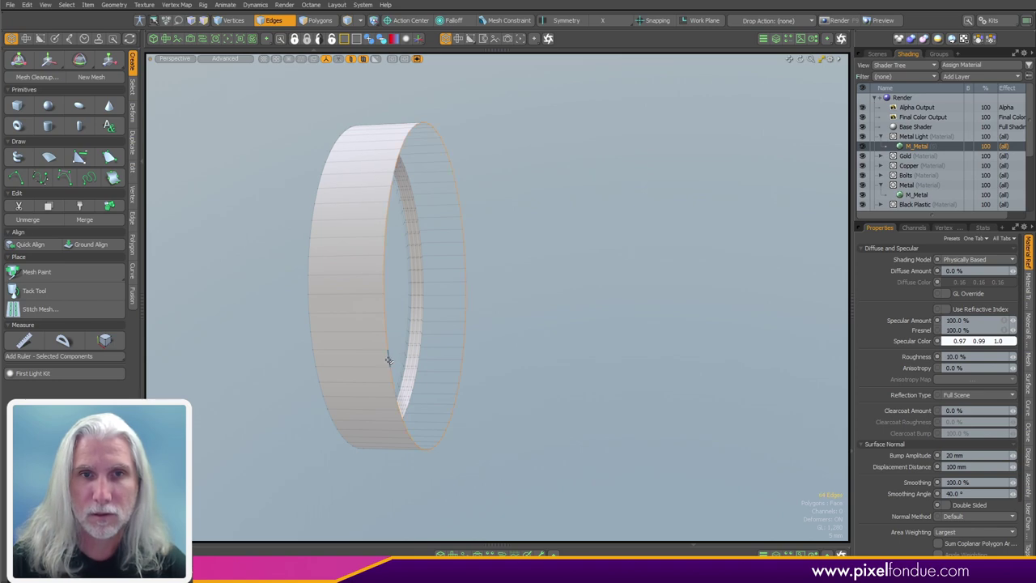
# Step: Close the cylinder's open ends from their boundary edge loops using Fill Quads with the grid pattern
pyautogui.click(134, 220)
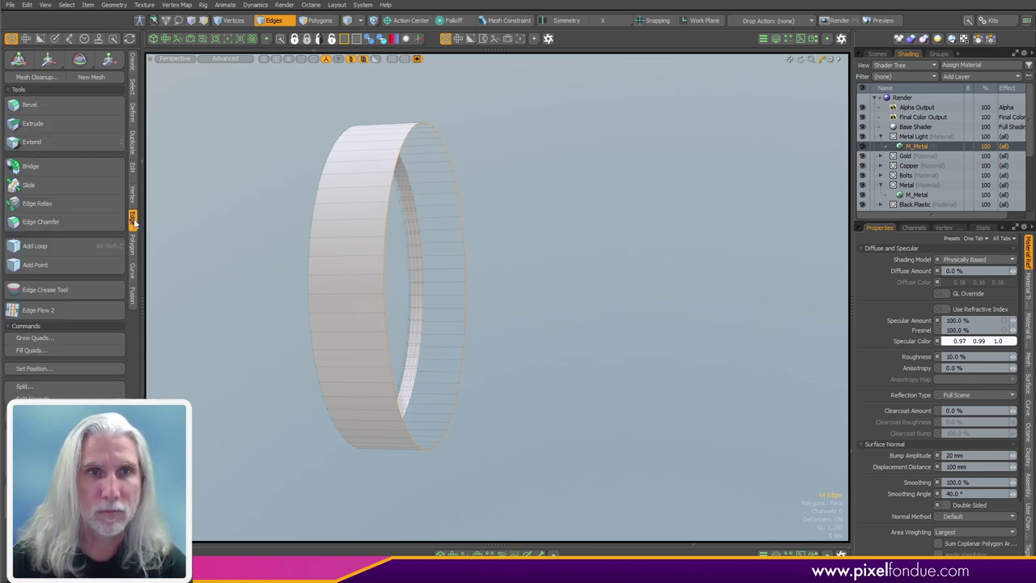
pyautogui.click(47, 349)
pyautogui.keyDown('alt'); pyautogui.moveTo(453, 340); pyautogui.dragTo(678, 299); pyautogui.keyUp('alt')
pyautogui.click(677, 298)
pyautogui.keyDown('alt'); pyautogui.moveTo(350, 162); pyautogui.dragTo(525, 277); pyautogui.keyUp('alt')
pyautogui.scroll(4, 351, 214)
pyautogui.doubleClick(353, 230)
pyautogui.keyDown('alt'); pyautogui.moveTo(353, 230); pyautogui.dragTo(619, 268); pyautogui.keyUp('alt')
pyautogui.click(38, 349)
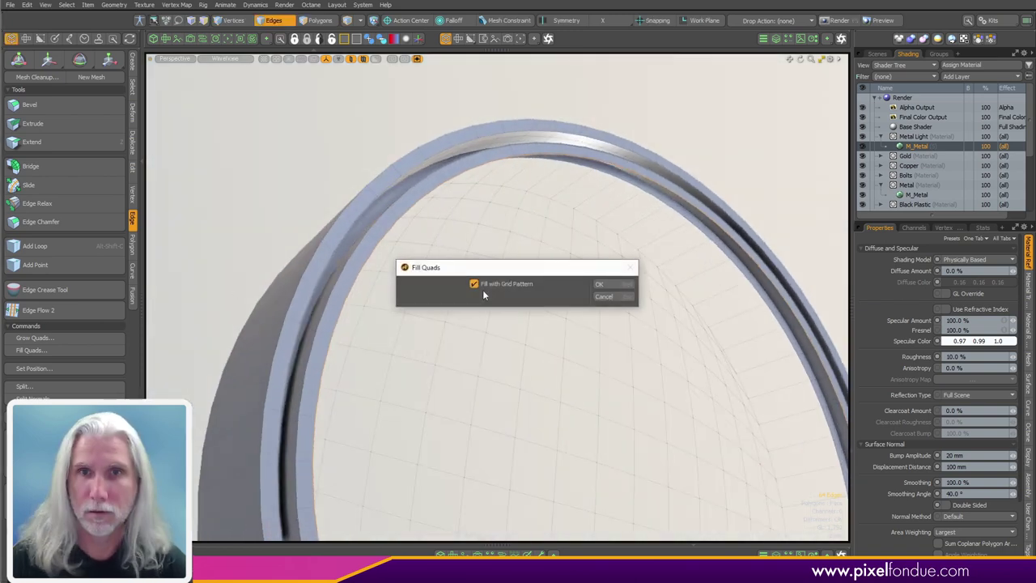
pyautogui.click(614, 285)
# Step: In the front view, draw a flat cube primitive about 19.6 mm wide and 77 mm tall over the cylinder's face
pyautogui.click(217, 152)
pyautogui.keyDown('alt'); pyautogui.moveTo(502, 356); pyautogui.dragTo(367, 402); pyautogui.keyUp('alt')
pyautogui.scroll(-4, 367, 402)
pyautogui.keyDown('alt'); pyautogui.keyDown('shift'); pyautogui.moveTo(477, 377); pyautogui.dragTo(493, 335); pyautogui.keyUp('shift'); pyautogui.keyUp('alt')
pyautogui.press('KP_2')
pyautogui.hotkey('ctrl', 'space')
pyautogui.click(543, 310)
pyautogui.keyDown('alt'); pyautogui.moveTo(550, 316); pyautogui.dragTo(477, 295); pyautogui.keyUp('alt')
pyautogui.hotkey('ctrl', 'space')
pyautogui.click(642, 424)
pyautogui.keyDown('alt'); pyautogui.keyDown('shift'); pyautogui.moveTo(518, 374); pyautogui.dragTo(516, 363); pyautogui.keyUp('shift'); pyautogui.keyUp('alt')
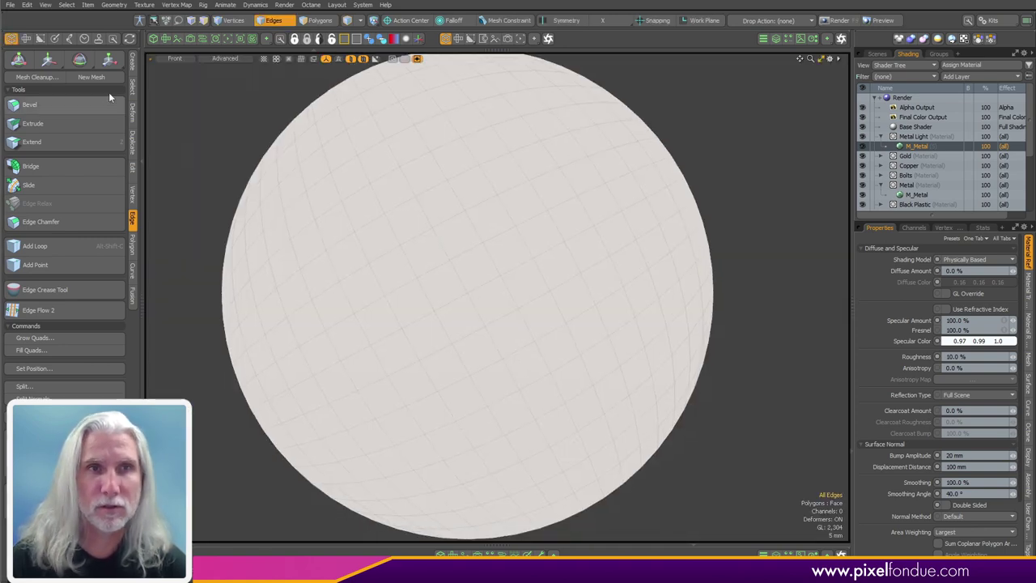
pyautogui.hotkey('ctrl', 'space')
pyautogui.click(437, 245)
pyautogui.keyDown('alt'); pyautogui.moveTo(444, 250); pyautogui.dragTo(427, 267); pyautogui.keyUp('alt')
pyautogui.hotkey('ctrl', 'space')
pyautogui.click(594, 369)
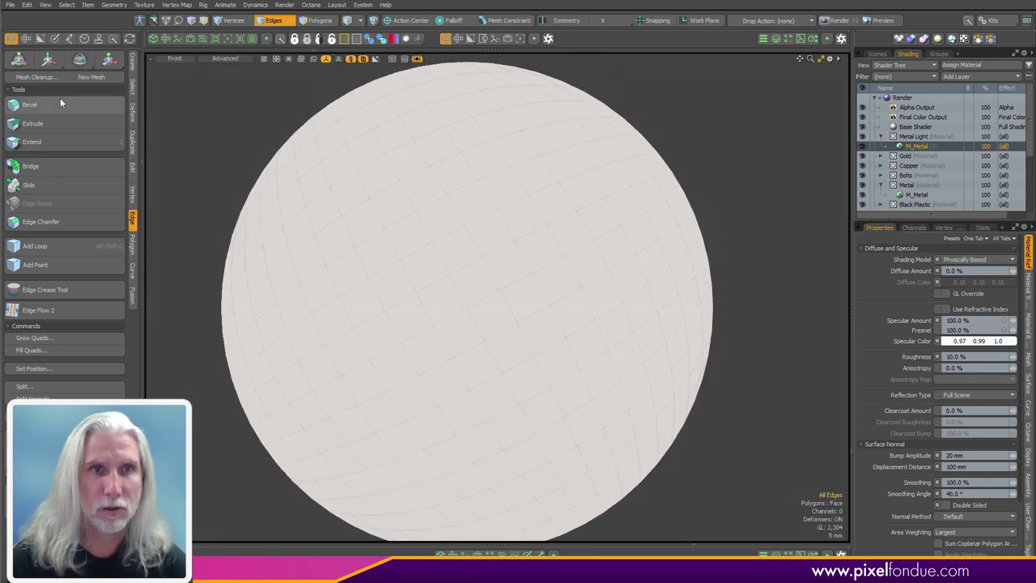
pyautogui.click(133, 64)
pyautogui.click(18, 106)
pyautogui.scroll(-3, 370, 311)
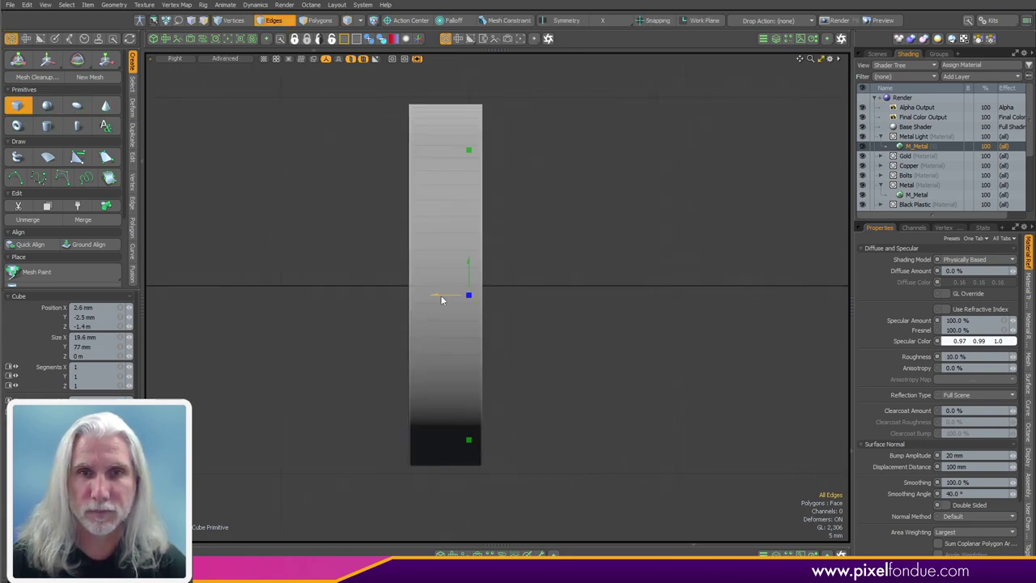
# Step: Place the flat rectangle at about -1.383 m in Z, finish it and unhide the rest of the geometry
pyautogui.hotkey('ctrl', '3')
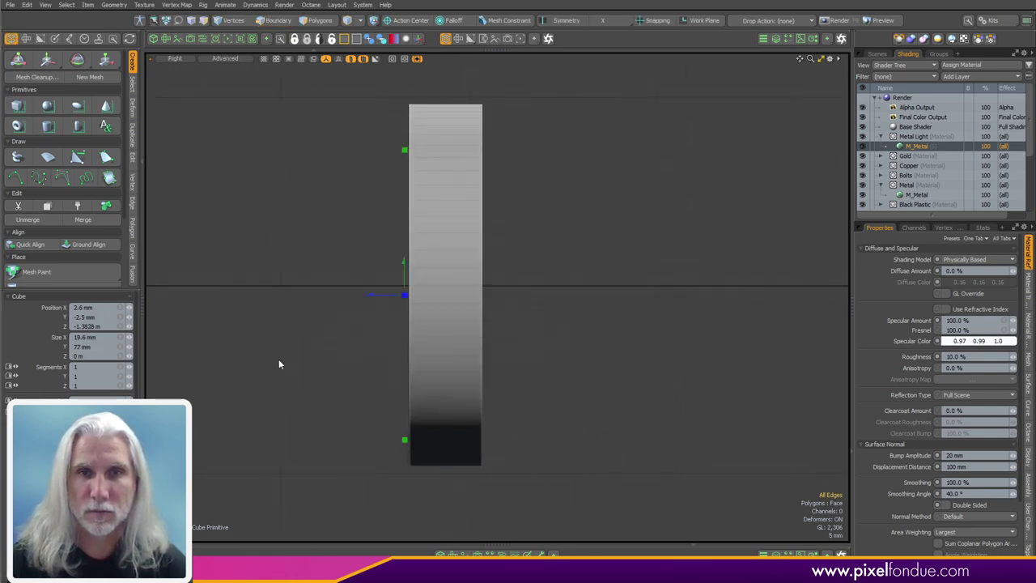
pyautogui.click(273, 362)
pyautogui.press('KP_Decimal')
pyautogui.keyDown('alt'); pyautogui.moveTo(516, 250); pyautogui.dragTo(511, 375); pyautogui.keyUp('alt')
pyautogui.hotkey('ctrl', '3')
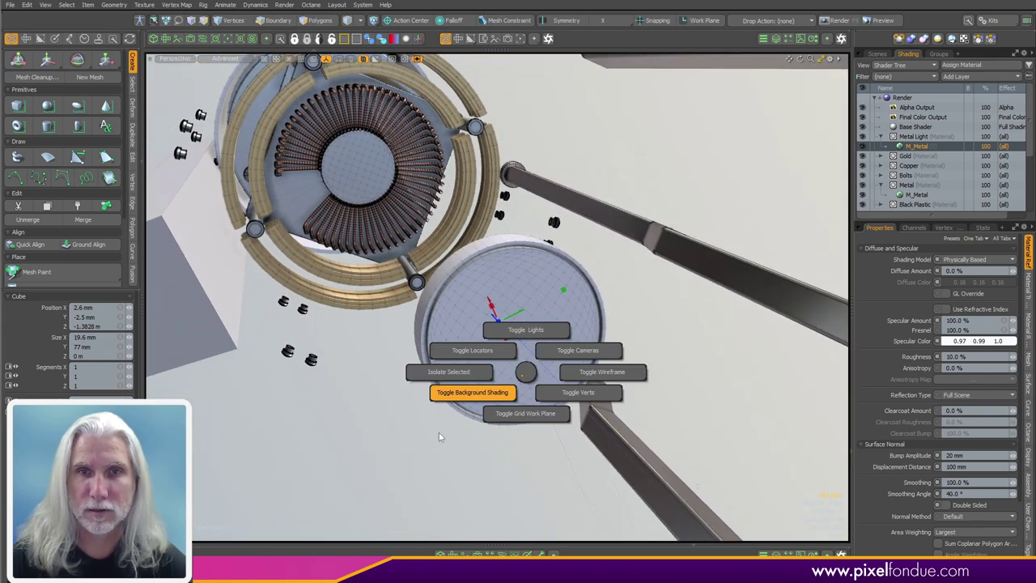
pyautogui.click(525, 373)
pyautogui.hotkey('ctrl', 'z')
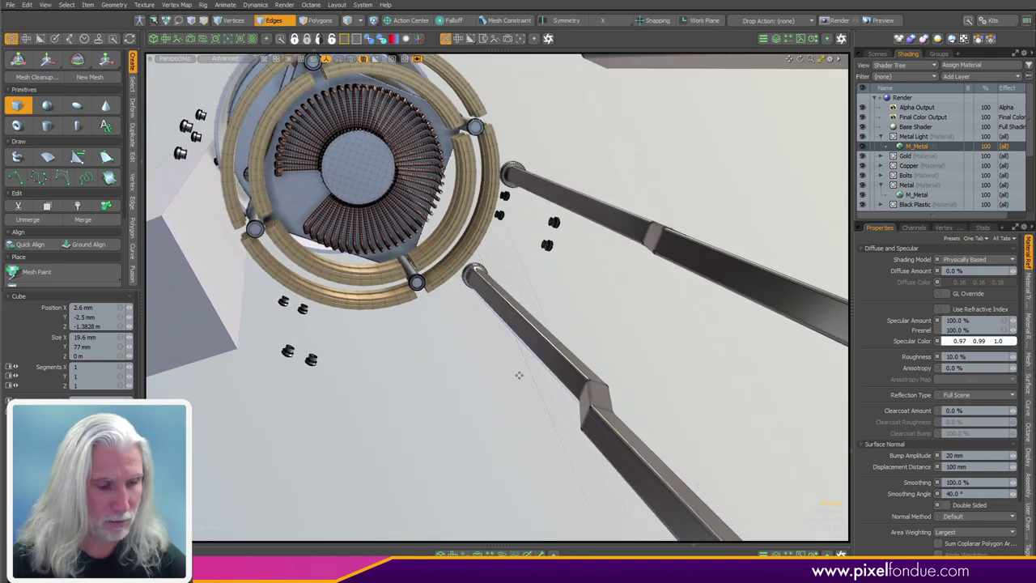
pyautogui.press('u')
pyautogui.keyDown('alt'); pyautogui.moveTo(556, 368); pyautogui.dragTo(469, 331); pyautogui.keyUp('alt')
# Step: Select the rectangle and move it about -23.6 mm along Z so it sits in front of the cylinder's filled face
pyautogui.press('3')
pyautogui.click(677, 246)
pyautogui.keyDown('alt'); pyautogui.moveTo(635, 250); pyautogui.dragTo(803, 246); pyautogui.keyUp('alt')
pyautogui.scroll(-5, 705, 264)
pyautogui.keyDown('alt'); pyautogui.moveTo(705, 264); pyautogui.dragTo(516, 343); pyautogui.keyUp('alt')
pyautogui.press('w')
pyautogui.moveTo(632, 321); pyautogui.dragTo(575, 320)
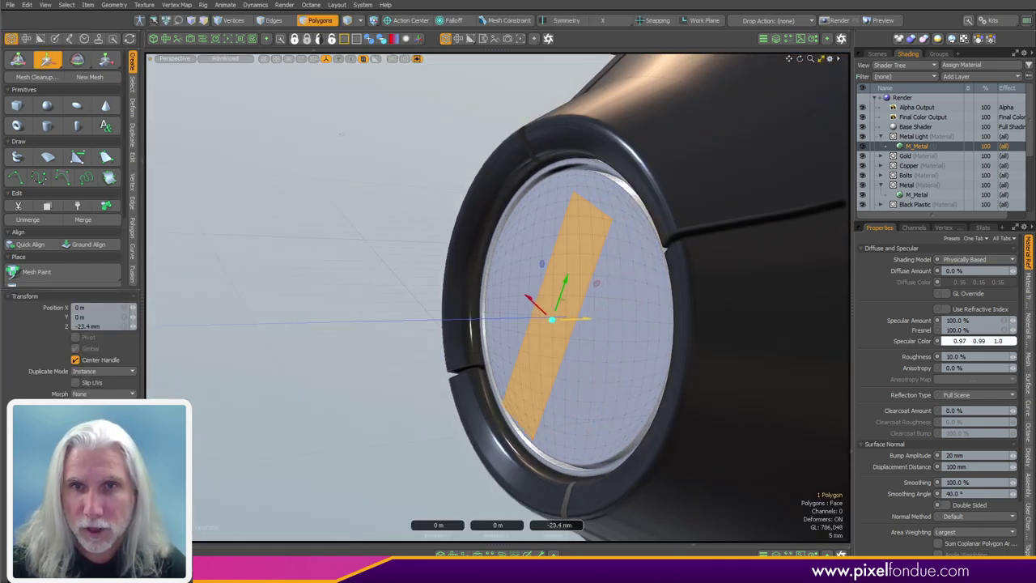
# Step: Center the rectangle on the X and Y axes, keeping it as a polygon selection
pyautogui.rightClick(556, 344)
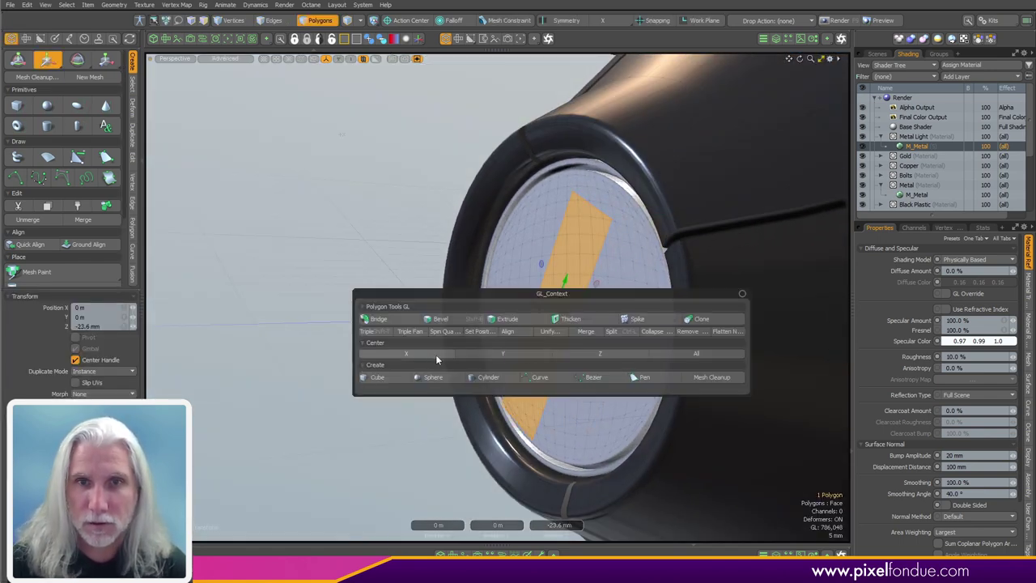
pyautogui.keyDown('alt'); pyautogui.moveTo(346, 461); pyautogui.dragTo(572, 404); pyautogui.keyUp('alt')
pyautogui.rightClick(572, 405)
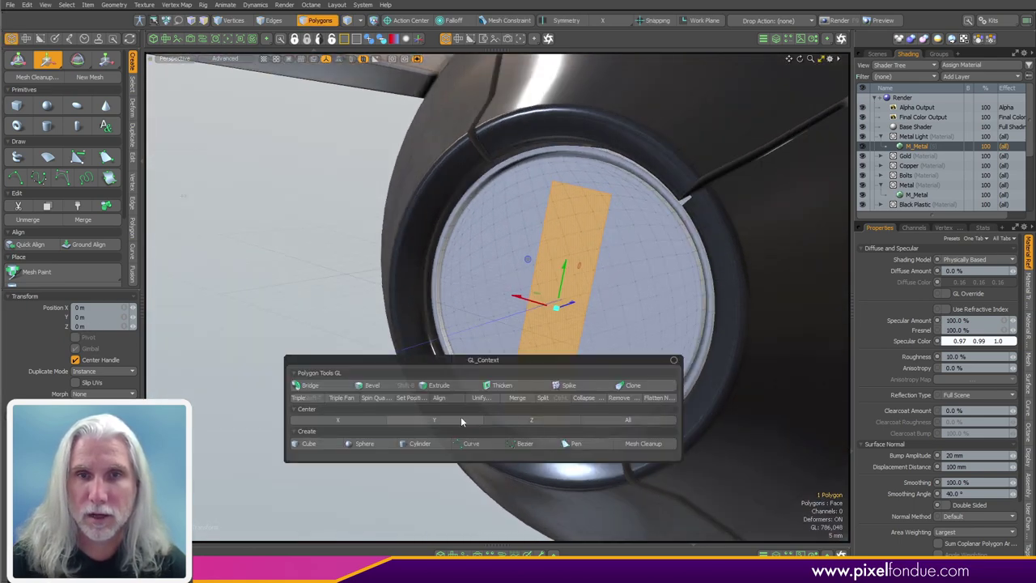
pyautogui.keyDown('alt'); pyautogui.moveTo(302, 464); pyautogui.dragTo(543, 358); pyautogui.keyUp('alt')
pyautogui.press('1')
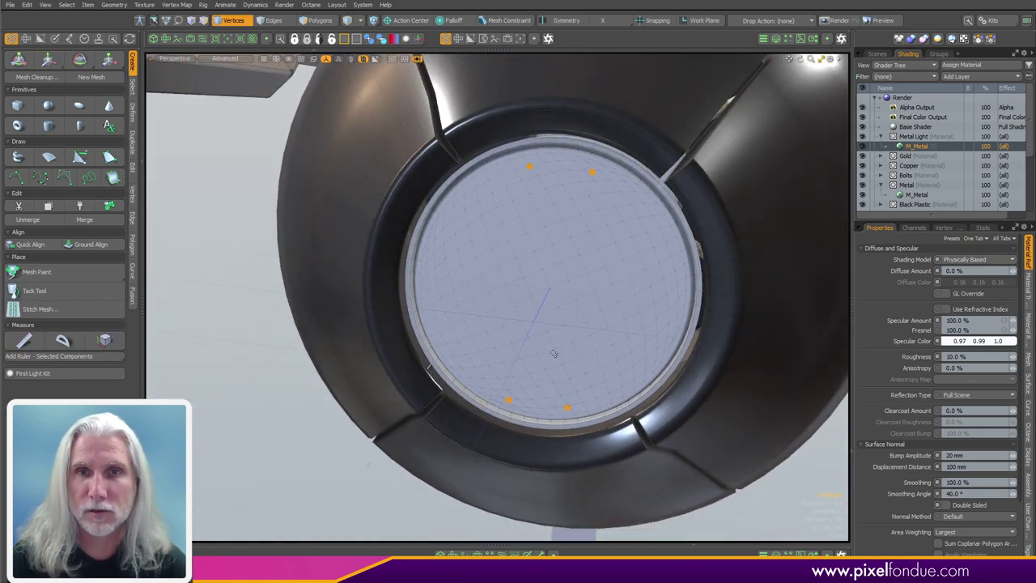
pyautogui.hotkey('ctrl', 'z')
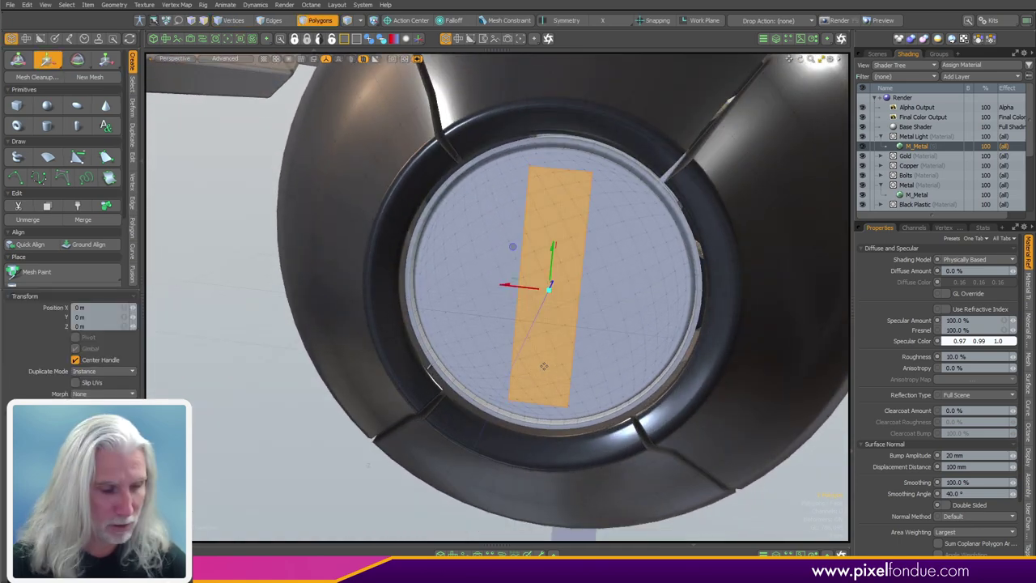
# Step: Assign a metallic material to the centered rectangle and clear the selection
pyautogui.press('m')
pyautogui.click(600, 249)
pyautogui.keyDown('alt'); pyautogui.moveTo(592, 317); pyautogui.dragTo(517, 343); pyautogui.keyUp('alt')
pyautogui.press('space')
pyautogui.click(401, 449)
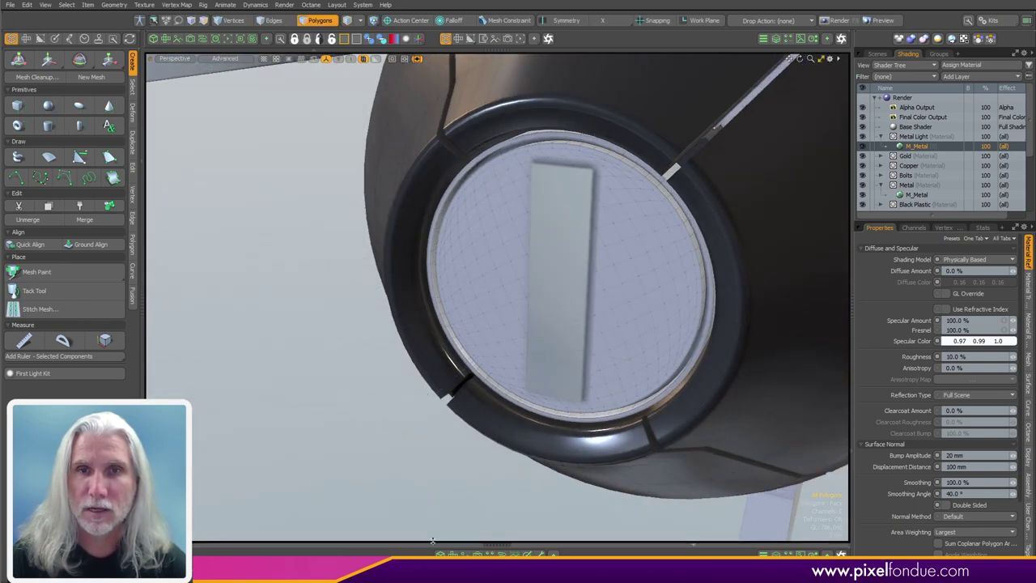
# Step: Round the rectangle's four corners with a vertex bevel of about 4 mm inset and round level 4
pyautogui.click(501, 370)
pyautogui.hotkey('alt', '1')
pyautogui.keyDown('alt'); pyautogui.moveTo(492, 369); pyautogui.dragTo(514, 327); pyautogui.keyUp('alt')
pyautogui.press('b')
pyautogui.moveTo(508, 214)
pyautogui.keyDown('ctrl'); pyautogui.keyDown('alt'); pyautogui.mouseDown()
pyautogui.moveTo(548, 217)
pyautogui.moveTo(524, 226)
pyautogui.mouseUp(); pyautogui.keyUp('alt'); pyautogui.keyUp('ctrl')
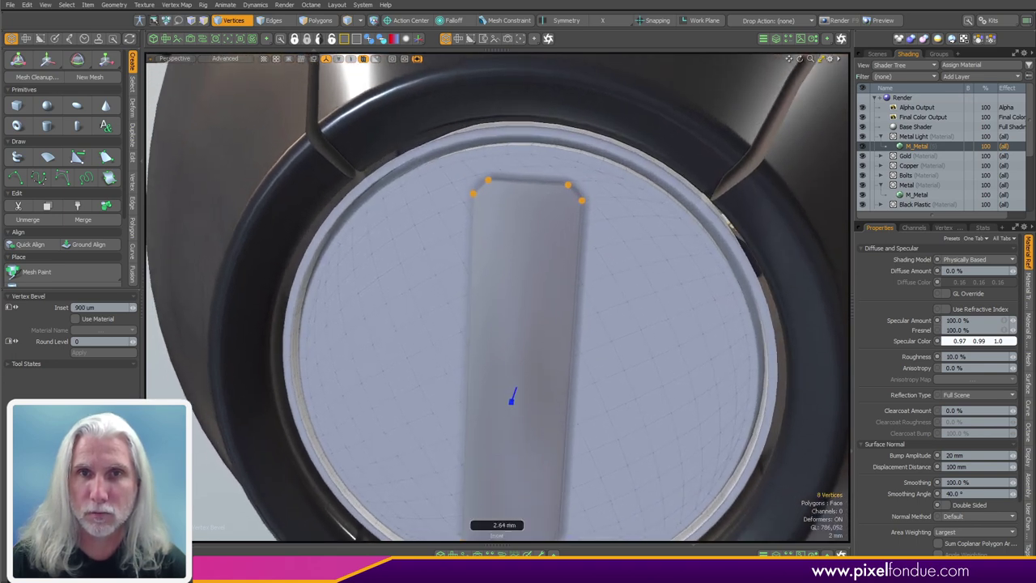
pyautogui.scroll(1, 602, 261)
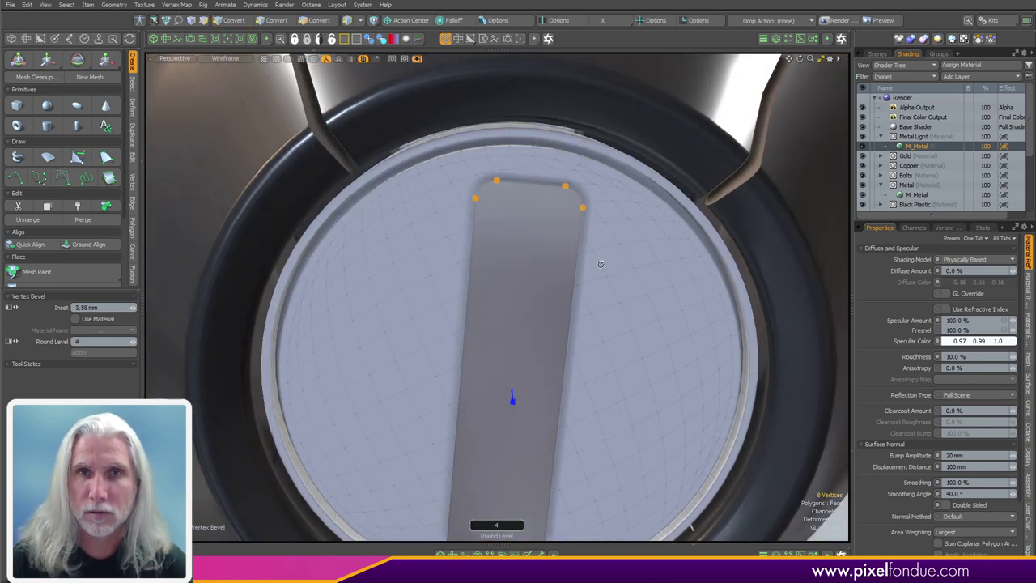
pyautogui.hotkey('ctrl', '2')
pyautogui.keyDown('ctrl'); pyautogui.keyDown('alt'); pyautogui.moveTo(510, 203); pyautogui.dragTo(565, 242); pyautogui.keyUp('alt'); pyautogui.keyUp('ctrl')
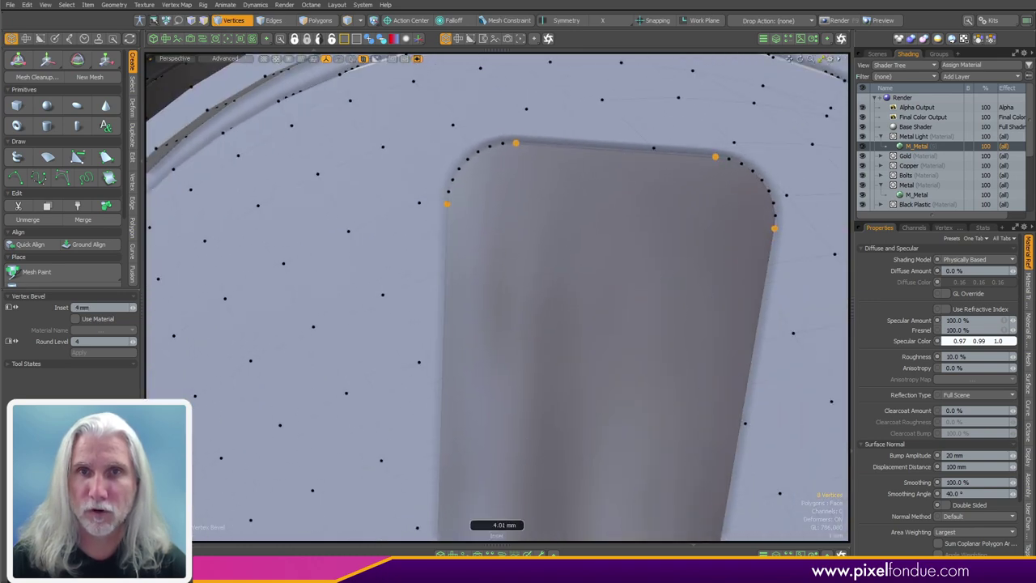
pyautogui.keyDown('ctrl'); pyautogui.keyDown('alt'); pyautogui.moveTo(670, 275); pyautogui.dragTo(529, 360); pyautogui.keyUp('alt'); pyautogui.keyUp('ctrl')
pyautogui.press('space')
# Step: Select the rounded rectangle and give it depth with Thicken
pyautogui.press('3')
pyautogui.click(528, 397)
pyautogui.keyDown('alt'); pyautogui.moveTo(528, 403); pyautogui.dragTo(558, 388); pyautogui.keyUp('alt')
pyautogui.press('w')
pyautogui.keyDown('ctrl'); pyautogui.keyDown('alt'); pyautogui.moveTo(526, 356); pyautogui.dragTo(477, 352); pyautogui.keyUp('alt'); pyautogui.keyUp('ctrl')
pyautogui.press('space')
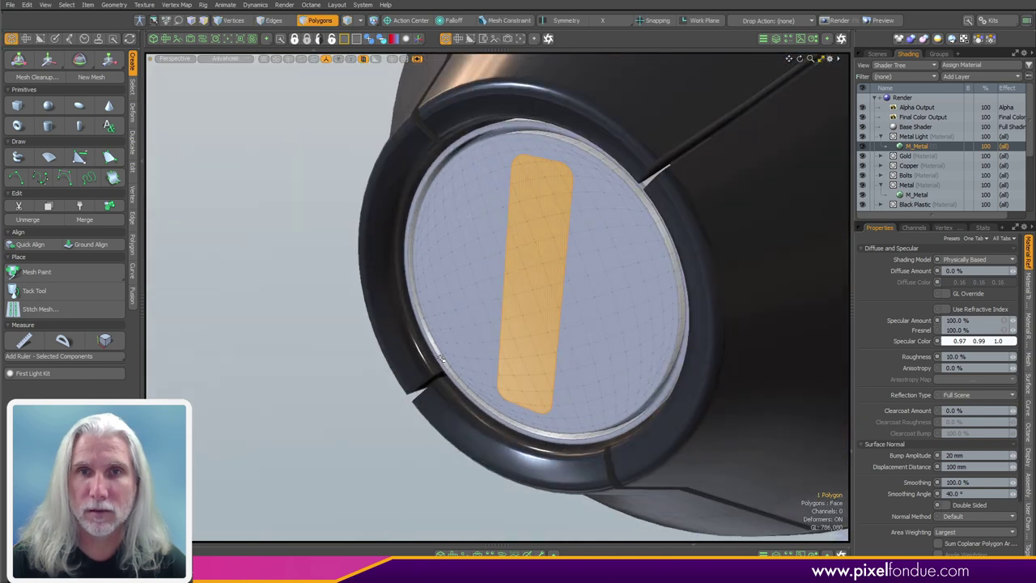
pyautogui.keyDown('ctrl'); pyautogui.rightClick(485, 353); pyautogui.keyUp('ctrl')
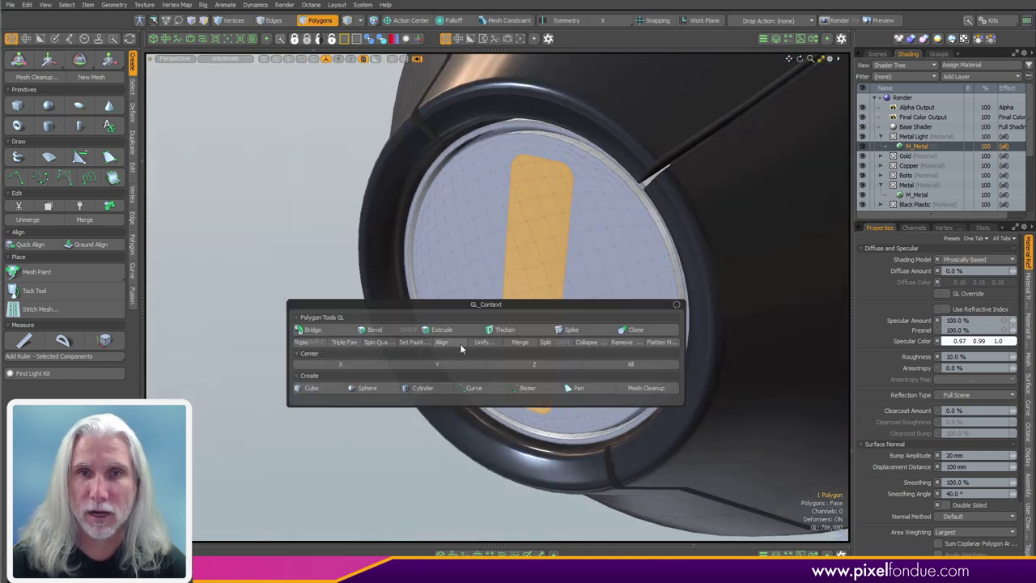
pyautogui.click(516, 334)
pyautogui.click(505, 314)
pyautogui.keyDown('alt'); pyautogui.moveTo(516, 332); pyautogui.dragTo(552, 354); pyautogui.keyUp('alt')
# Step: Bevel the plate's front face with a 1.66 mm segmented inset and recess its inner area
pyautogui.press('space')
pyautogui.press('b')
pyautogui.scroll(3, 537, 254)
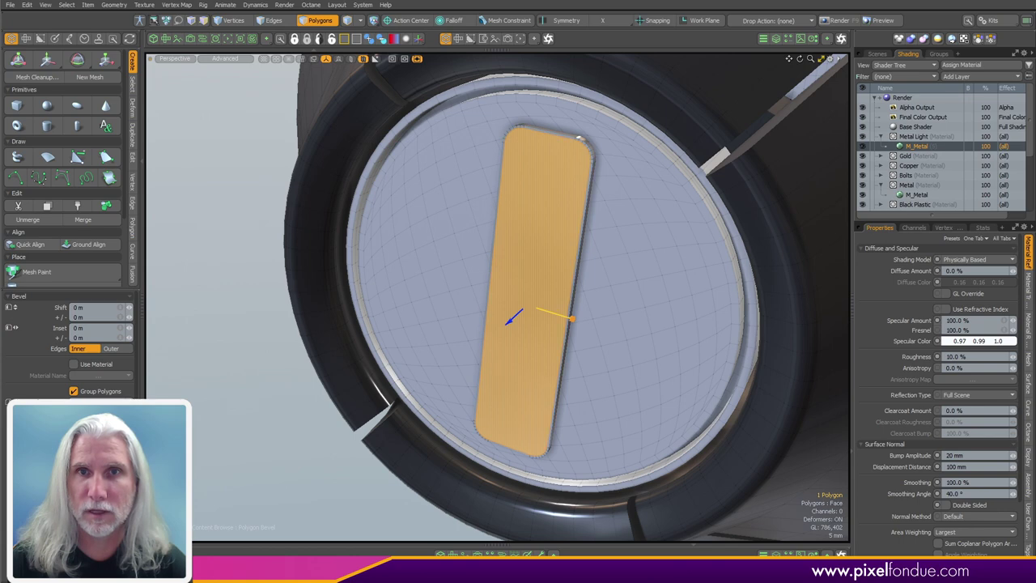
pyautogui.keyDown('ctrl'); pyautogui.keyDown('alt'); pyautogui.moveTo(555, 256); pyautogui.dragTo(590, 273); pyautogui.keyUp('alt'); pyautogui.keyUp('ctrl')
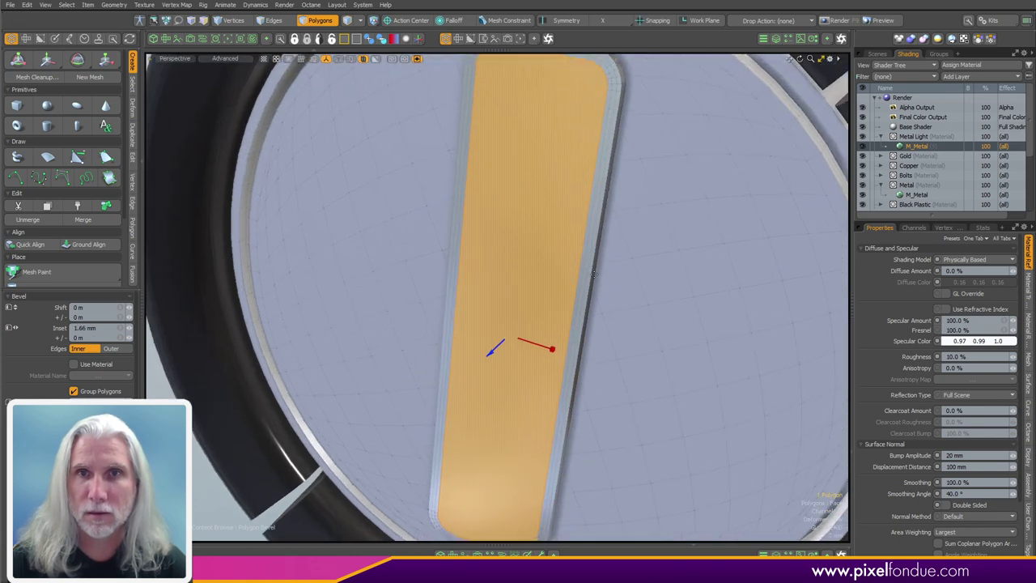
pyautogui.keyDown('ctrl'); pyautogui.keyDown('alt'); pyautogui.moveTo(505, 313); pyautogui.dragTo(529, 305); pyautogui.keyUp('alt'); pyautogui.keyUp('ctrl')
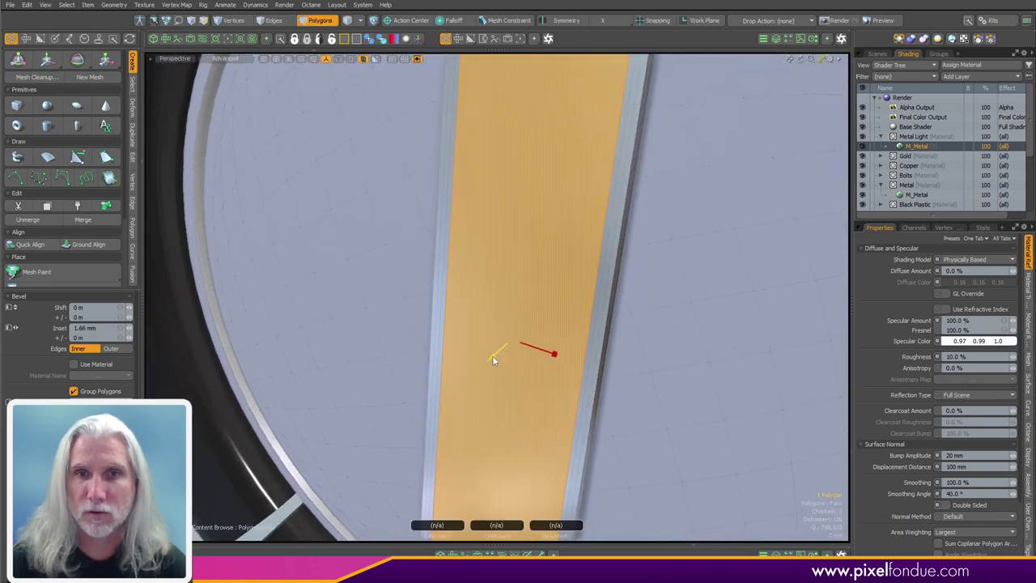
pyautogui.moveTo(490, 358); pyautogui.dragTo(511, 166)
pyautogui.press('q')
# Step: Select the middle polygon loop of the plate's rim and bevel it with a -500 um shift to form a groove
pyautogui.click(491, 144)
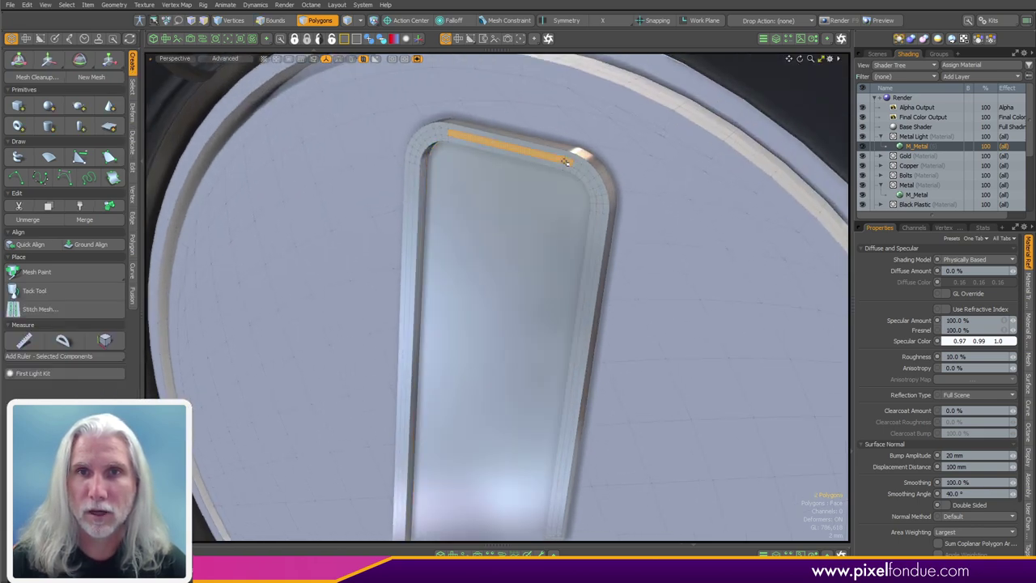
pyautogui.press('l')
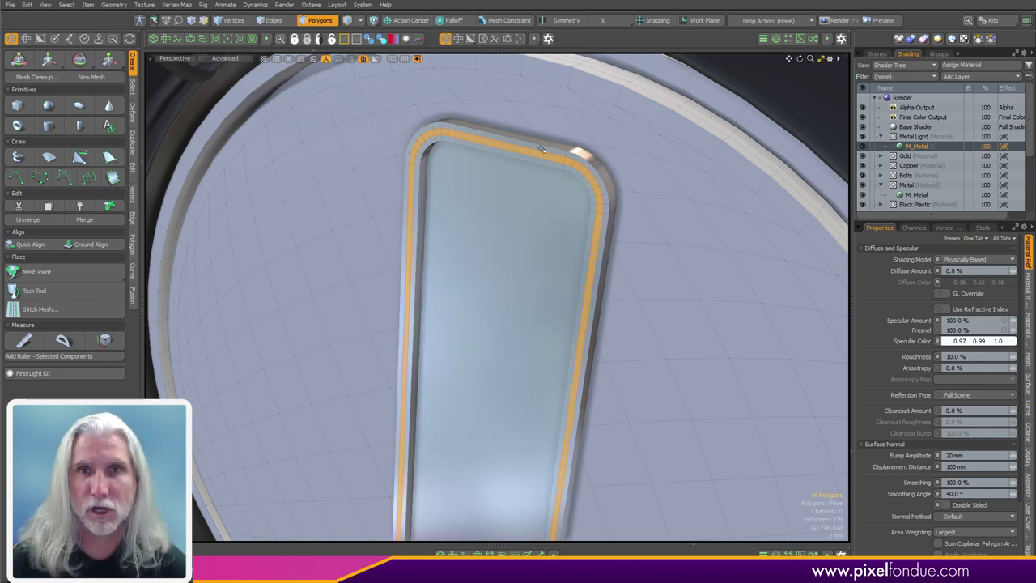
pyautogui.scroll(2, 540, 150)
pyautogui.press('b')
pyautogui.click(555, 167)
pyautogui.scroll(-4, 490, 306)
pyautogui.keyDown('alt'); pyautogui.moveTo(490, 305); pyautogui.dragTo(463, 446); pyautogui.keyUp('alt')
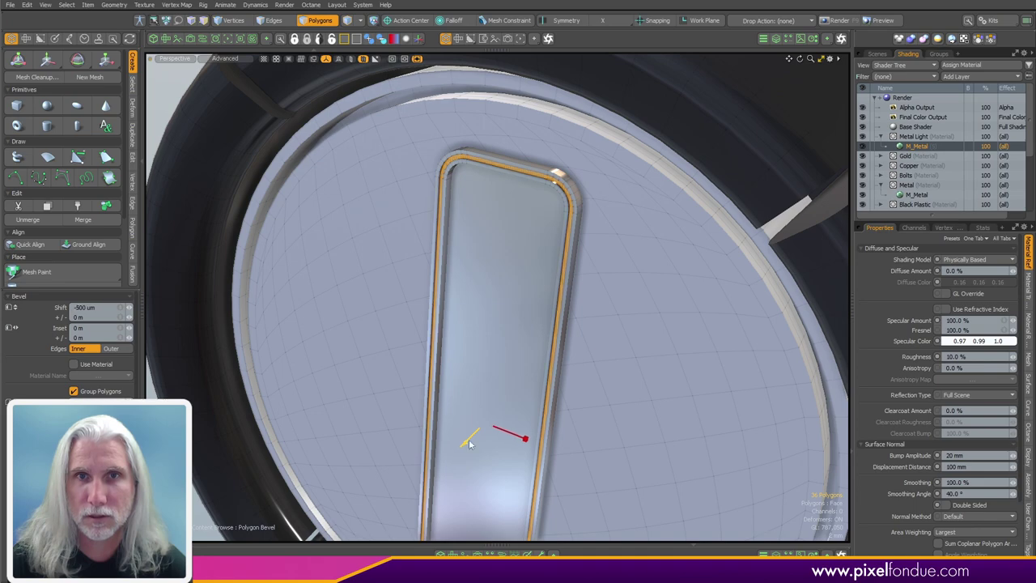
pyautogui.press('space')
# Step: Select the cylinder closing the tip's opening and assign it the Black Plastic material
pyautogui.click(606, 322)
pyautogui.keyDown('ctrl'); pyautogui.keyDown('alt'); pyautogui.moveTo(622, 318); pyautogui.dragTo(680, 320); pyautogui.keyUp('alt'); pyautogui.keyUp('ctrl')
pyautogui.keyDown('ctrl'); pyautogui.keyDown('alt'); pyautogui.moveTo(568, 338); pyautogui.dragTo(534, 394); pyautogui.keyUp('alt'); pyautogui.keyUp('ctrl')
pyautogui.keyDown('alt'); pyautogui.moveTo(598, 400); pyautogui.dragTo(538, 296); pyautogui.keyUp('alt')
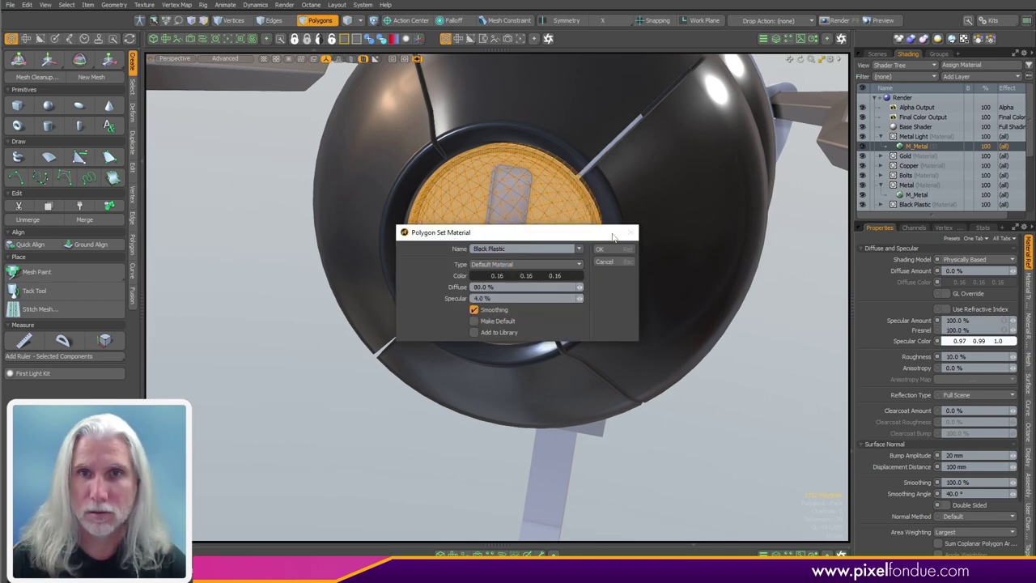
# Step: Select the body of the capped cylinder held by the metal block and assign it the Black Plastic material
pyautogui.scroll(-5, 533, 340)
pyautogui.keyDown('alt'); pyautogui.moveTo(532, 341); pyautogui.dragTo(558, 303); pyautogui.keyUp('alt')
pyautogui.keyDown('ctrl'); pyautogui.keyDown('alt'); pyautogui.moveTo(558, 303); pyautogui.dragTo(413, 343); pyautogui.keyUp('alt'); pyautogui.keyUp('ctrl')
pyautogui.keyDown('alt'); pyautogui.moveTo(413, 343); pyautogui.dragTo(453, 312); pyautogui.keyUp('alt')
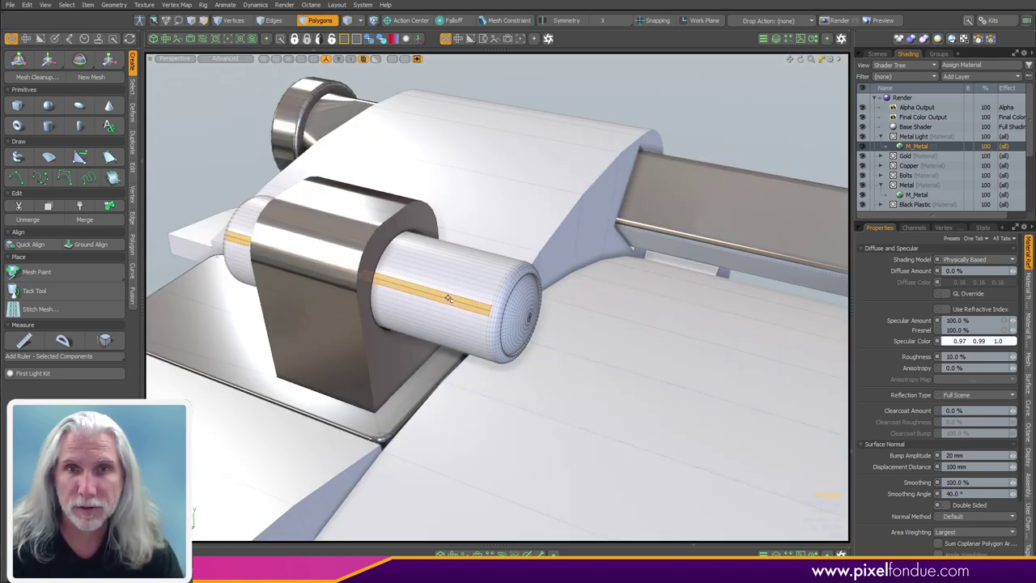
pyautogui.doubleClick(448, 299)
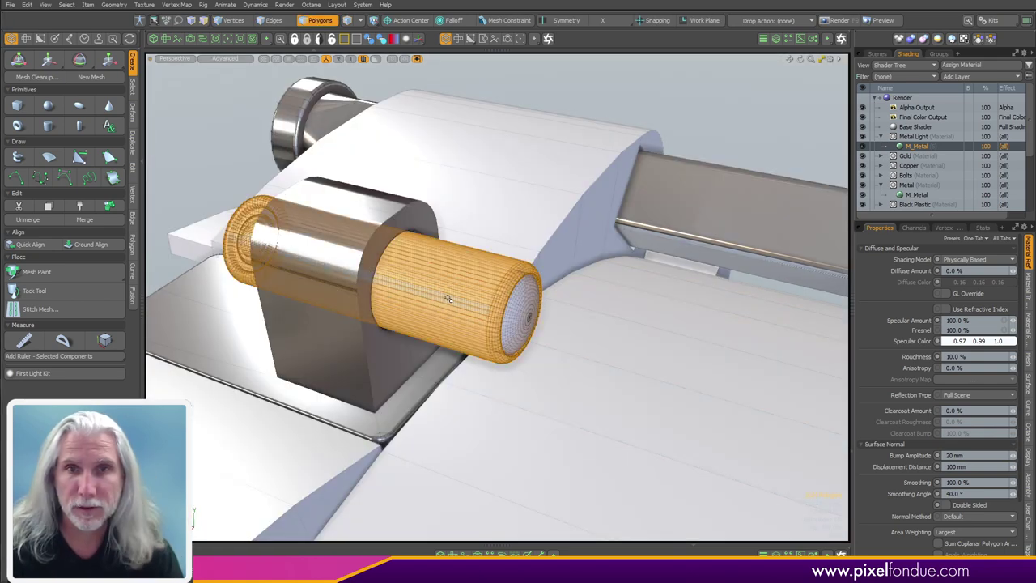
pyautogui.press('m')
pyautogui.click(581, 249)
pyautogui.click(581, 248)
pyautogui.click(599, 250)
pyautogui.click(710, 124)
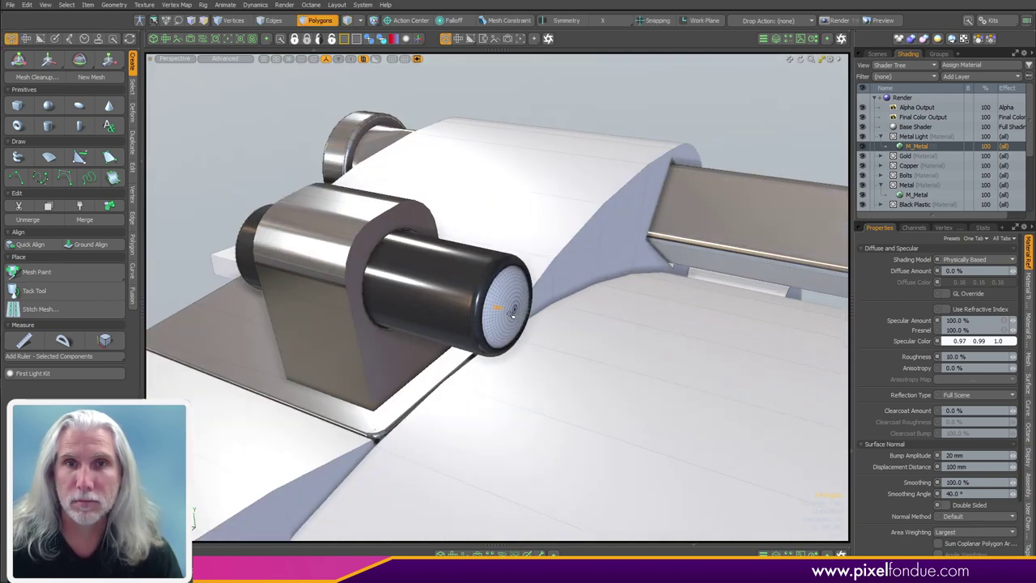
# Step: Select the domed end of the capped cylinder and assign it a new material named Glass
pyautogui.click(505, 312)
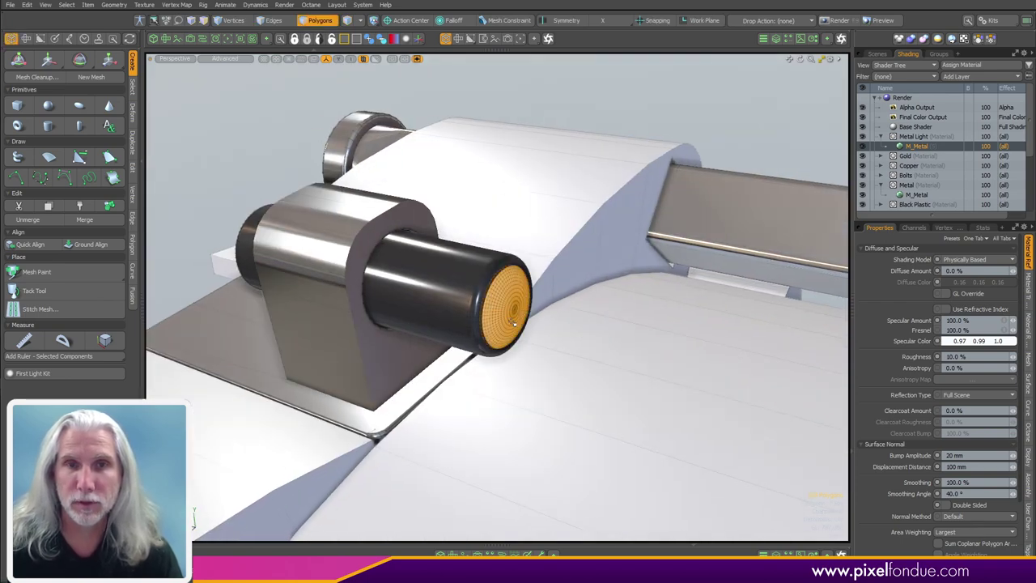
pyautogui.write('mGlass')
pyautogui.press('Return')
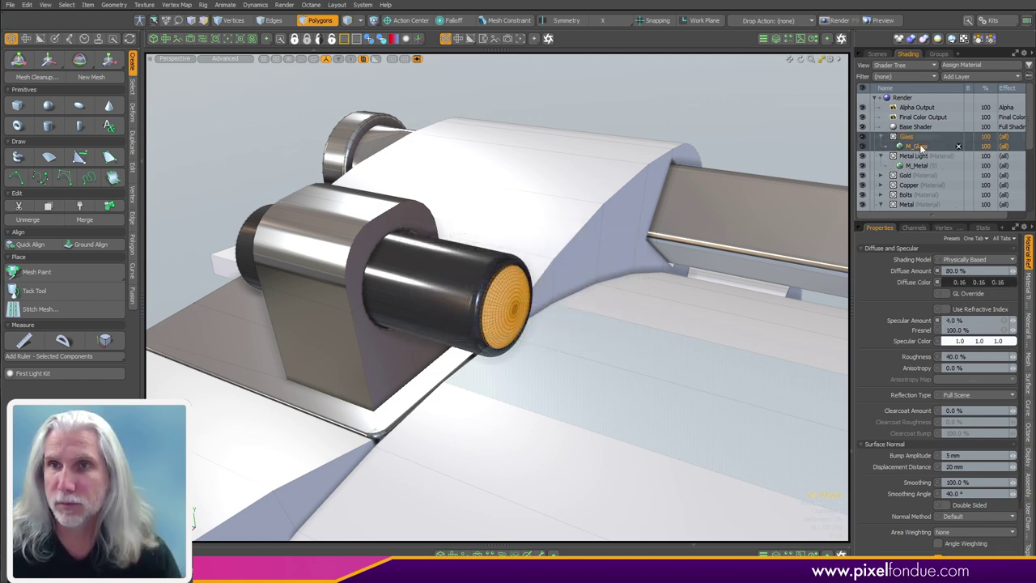
# Step: Apply the Base Glass preset to the M_Glass material and clear the selection
pyautogui.click(920, 148)
pyautogui.click(1003, 240)
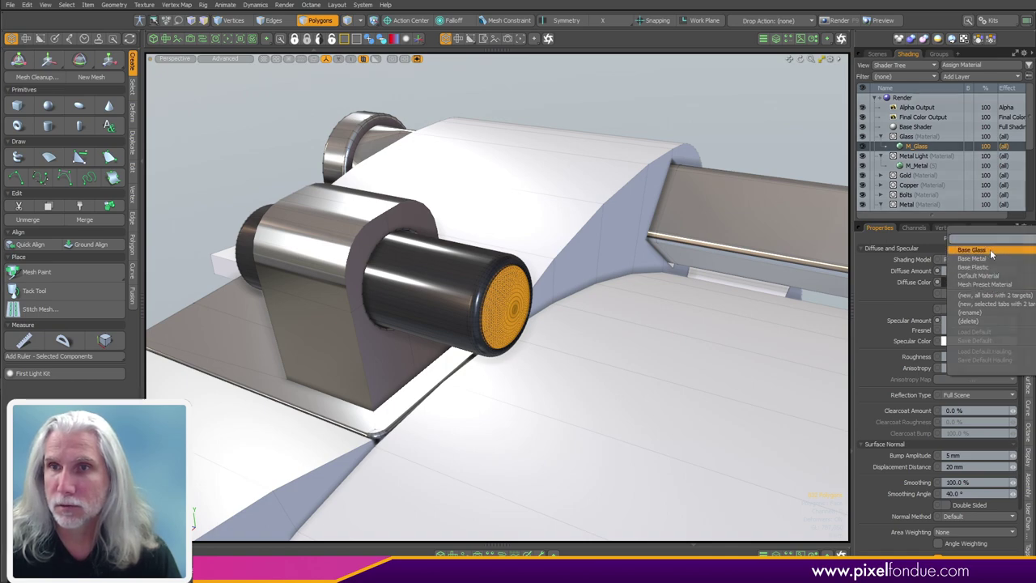
pyautogui.click(991, 251)
pyautogui.click(761, 149)
pyautogui.keyDown('alt'); pyautogui.moveTo(599, 328); pyautogui.dragTo(486, 316); pyautogui.keyUp('alt')
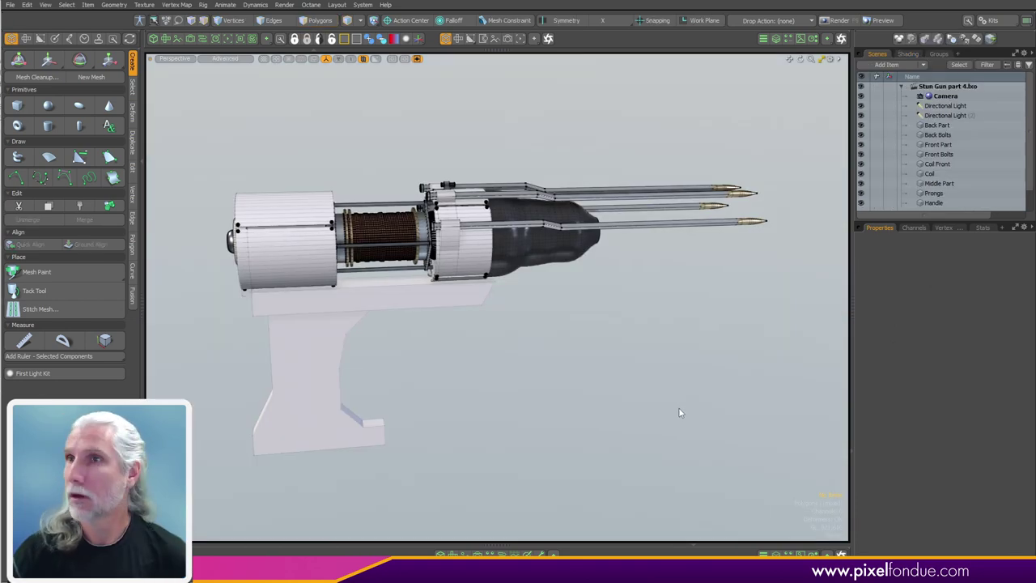
# Step: Select the edge loop where one prong's gold tip meets its metal shaft and bevel it by about 990 um
pyautogui.keyDown('alt'); pyautogui.keyDown('shift'); pyautogui.moveTo(575, 324); pyautogui.dragTo(360, 404); pyautogui.keyUp('shift'); pyautogui.keyUp('alt')
pyautogui.scroll(10, 560, 301)
pyautogui.keyDown('ctrl'); pyautogui.keyDown('alt'); pyautogui.moveTo(579, 302); pyautogui.dragTo(491, 301); pyautogui.keyUp('alt'); pyautogui.keyUp('ctrl')
pyautogui.click(518, 318)
pyautogui.press('2')
pyautogui.keyDown('alt'); pyautogui.keyDown('shift'); pyautogui.moveTo(490, 301); pyautogui.dragTo(533, 375); pyautogui.keyUp('shift'); pyautogui.keyUp('alt')
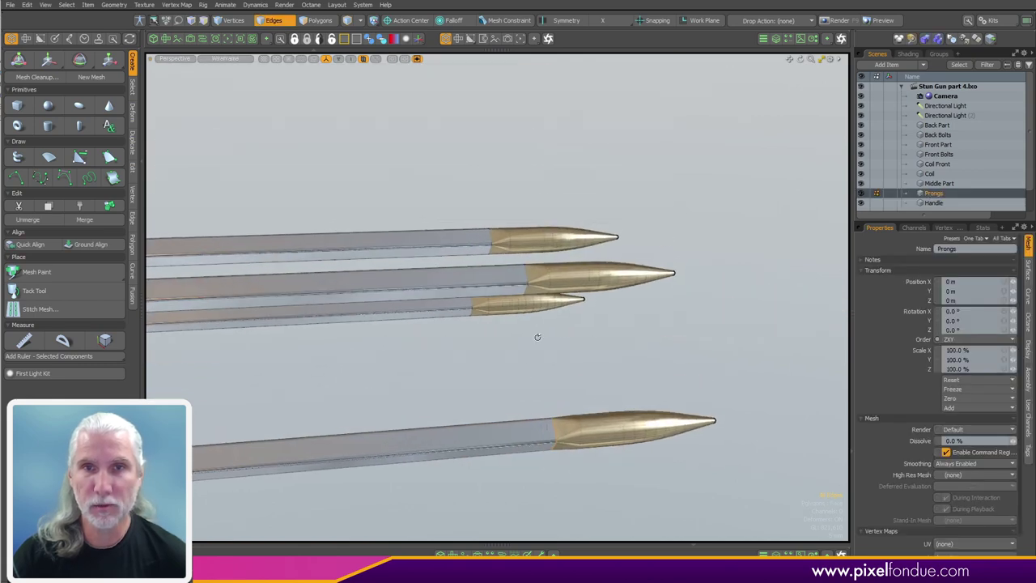
pyautogui.scroll(5, 542, 275)
pyautogui.keyDown('alt'); pyautogui.keyDown('shift'); pyautogui.moveTo(542, 275); pyautogui.dragTo(567, 287); pyautogui.keyUp('shift'); pyautogui.keyUp('alt')
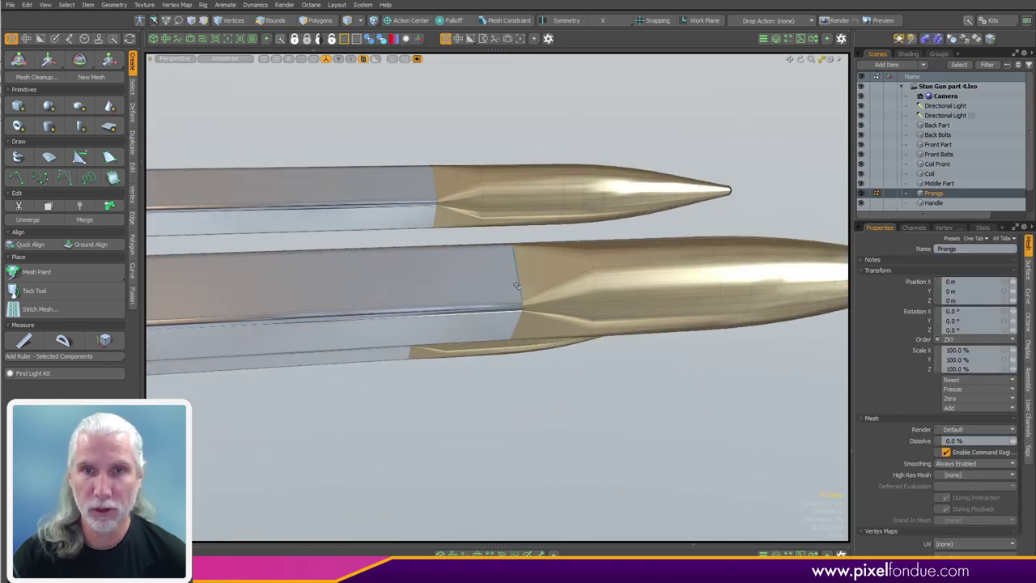
pyautogui.scroll(-1, 540, 356)
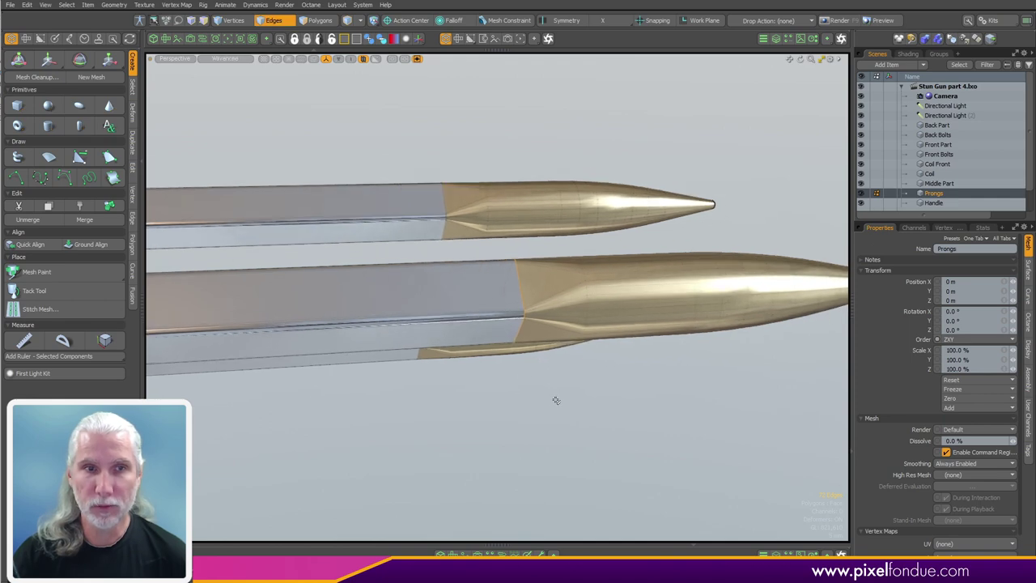
pyautogui.press('b')
pyautogui.keyDown('alt'); pyautogui.moveTo(578, 341); pyautogui.dragTo(597, 314); pyautogui.keyUp('alt')
pyautogui.keyDown('ctrl'); pyautogui.keyDown('alt'); pyautogui.moveTo(597, 314); pyautogui.dragTo(666, 311); pyautogui.keyUp('alt'); pyautogui.keyUp('ctrl')
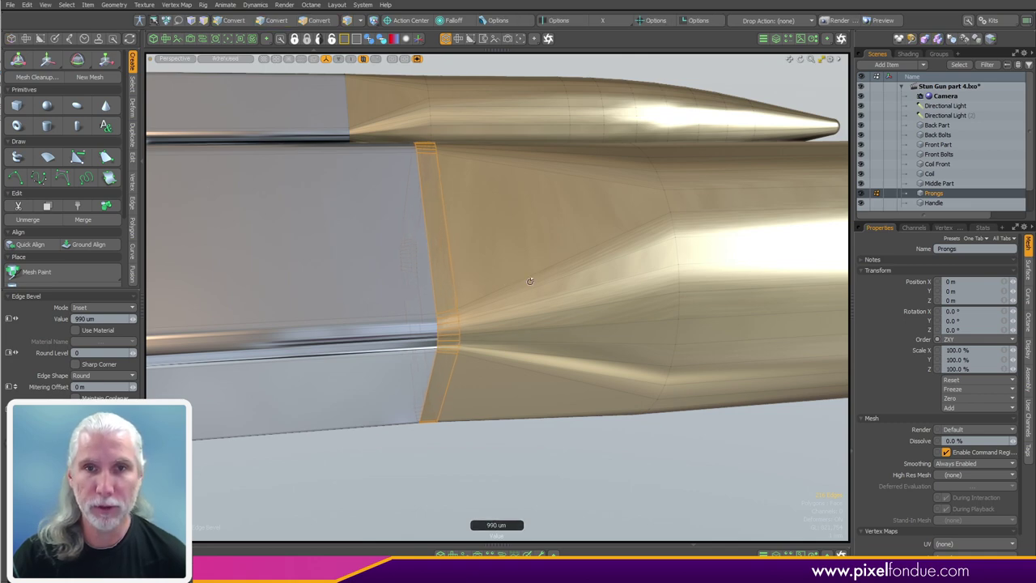
# Step: Convert the beveled band to a polygon selection and bevel it inward to form a recessed groove around the prong
pyautogui.hotkey('alt', '3')
pyautogui.keyDown('alt'); pyautogui.moveTo(554, 291); pyautogui.dragTo(542, 323); pyautogui.keyUp('alt')
pyautogui.press('b')
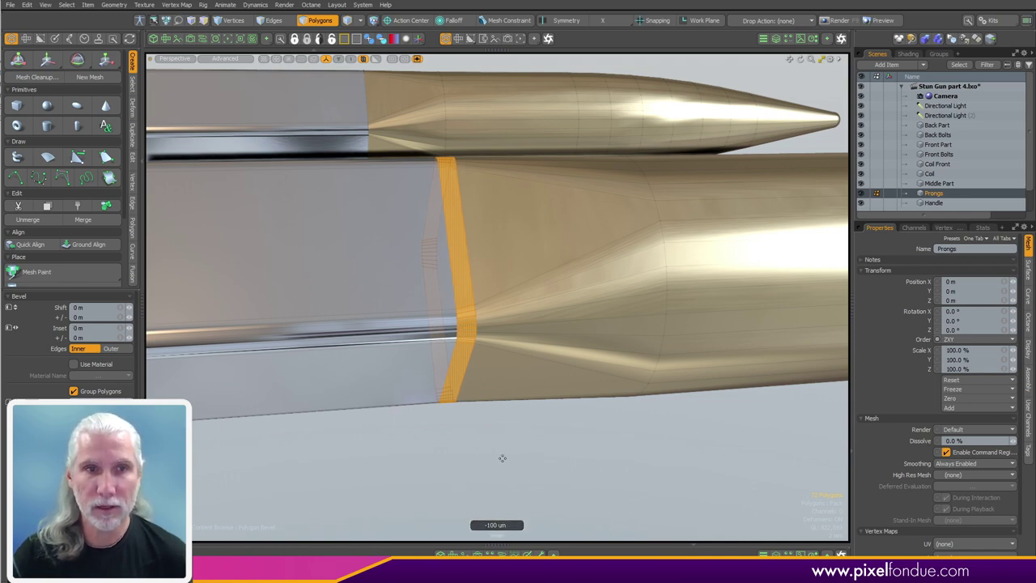
pyautogui.moveTo(543, 323)
pyautogui.mouseDown()
pyautogui.moveTo(542, 308)
pyautogui.moveTo(542, 324)
pyautogui.mouseUp()
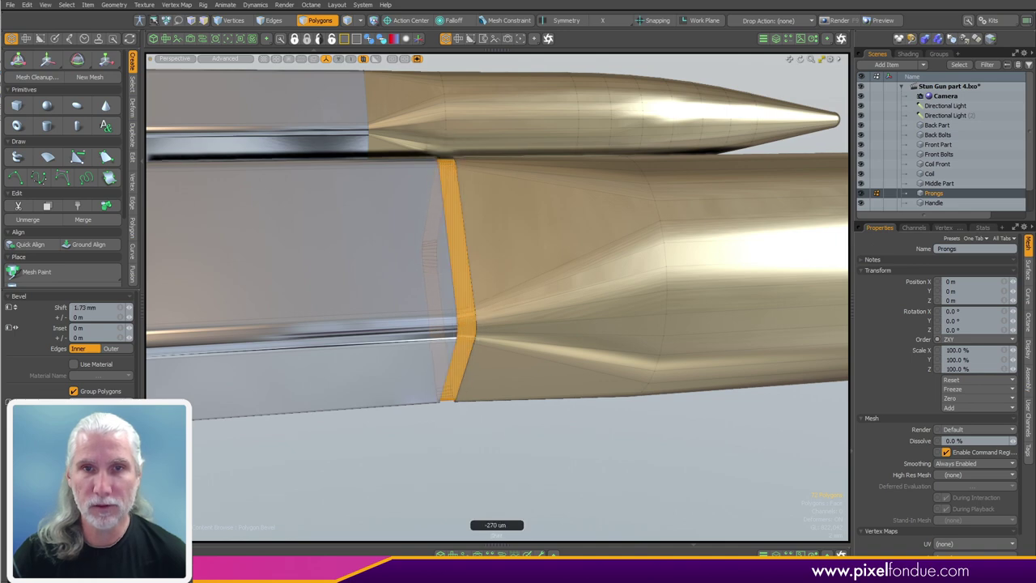
pyautogui.keyDown('alt'); pyautogui.moveTo(611, 421); pyautogui.dragTo(640, 327); pyautogui.keyUp('alt')
pyautogui.moveTo(509, 396); pyautogui.dragTo(518, 356)
pyautogui.press('q')
# Step: Select the polygon loop around the prong's groove and assign it the Metal Light material
pyautogui.keyDown('ctrl'); pyautogui.keyDown('alt'); pyautogui.moveTo(380, 332); pyautogui.dragTo(505, 324); pyautogui.keyUp('alt'); pyautogui.keyUp('ctrl')
pyautogui.keyDown('alt'); pyautogui.moveTo(506, 324); pyautogui.dragTo(586, 308); pyautogui.keyUp('alt')
pyautogui.press('l')
pyautogui.keyDown('ctrl'); pyautogui.keyDown('alt'); pyautogui.moveTo(513, 360); pyautogui.dragTo(665, 359); pyautogui.keyUp('alt'); pyautogui.keyUp('ctrl')
pyautogui.keyDown('ctrl'); pyautogui.keyDown('alt'); pyautogui.moveTo(561, 400); pyautogui.dragTo(532, 406); pyautogui.keyUp('alt'); pyautogui.keyUp('ctrl')
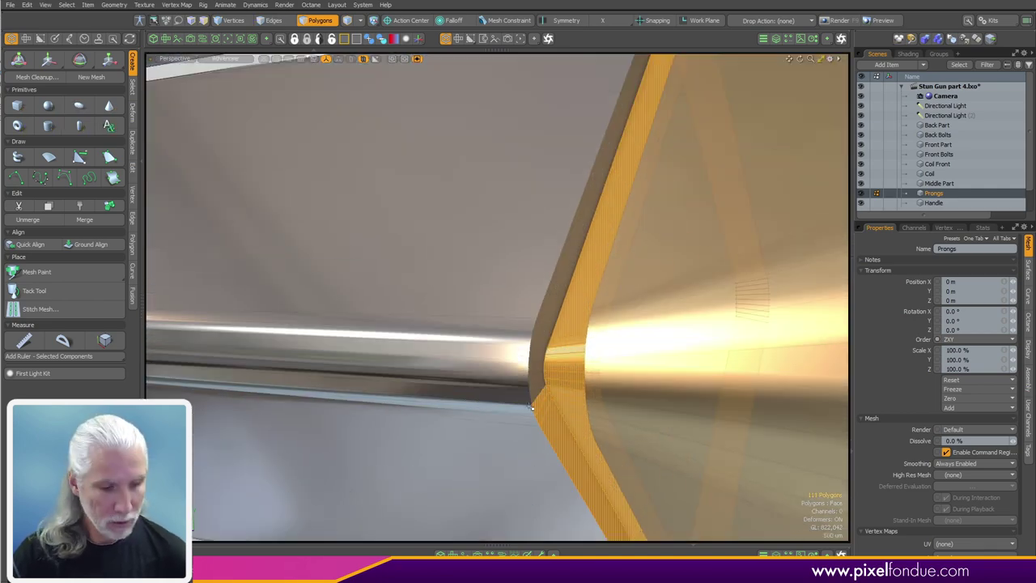
pyautogui.press('l')
pyautogui.keyDown('ctrl'); pyautogui.keyDown('alt'); pyautogui.moveTo(632, 334); pyautogui.dragTo(597, 411); pyautogui.keyUp('alt'); pyautogui.keyUp('ctrl')
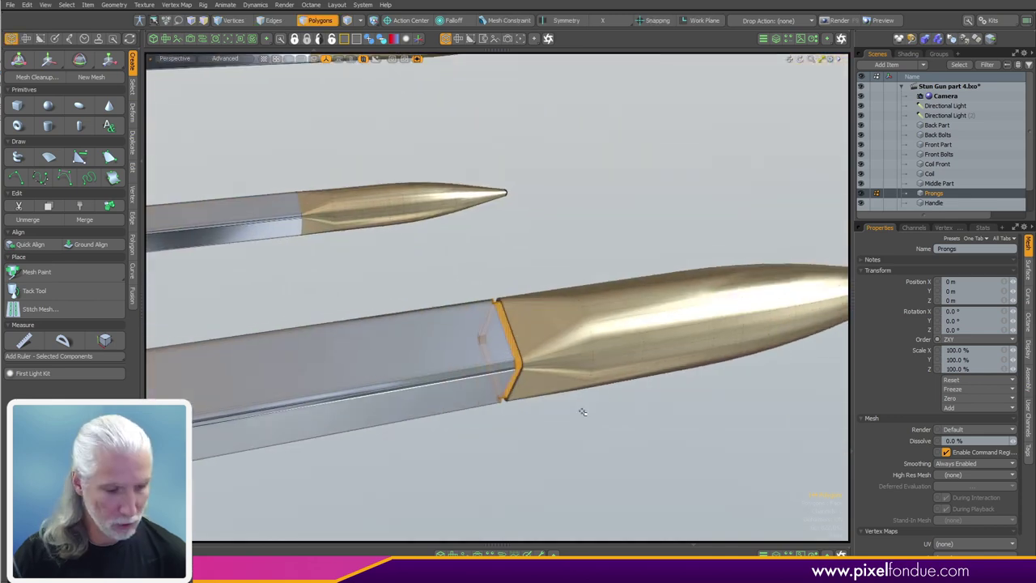
pyautogui.press('m')
pyautogui.click(579, 250)
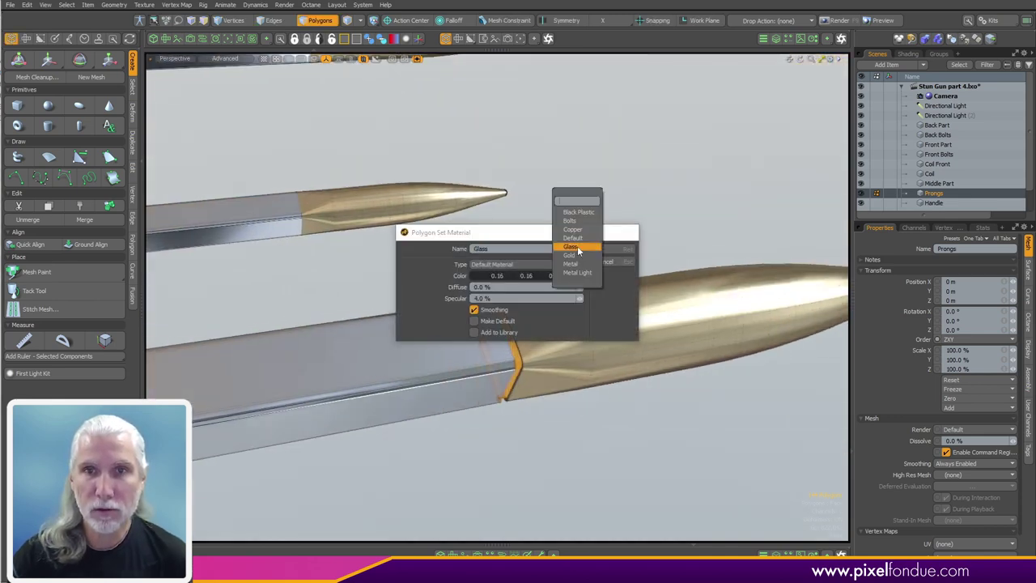
pyautogui.click(582, 273)
pyautogui.click(625, 248)
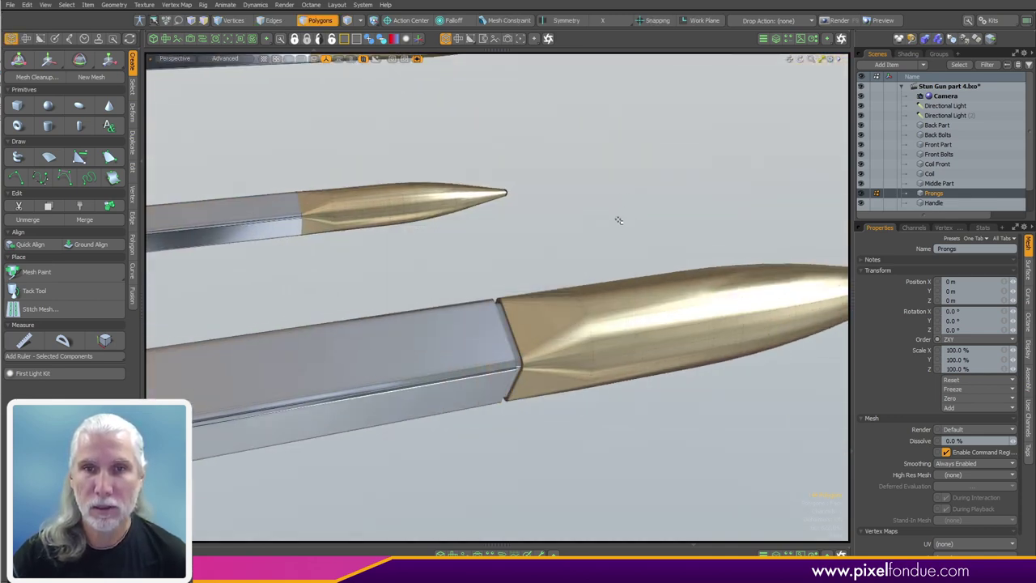
# Step: Activate the Front Part mesh for polygon editing and display the other meshes as wireframes
pyautogui.scroll(5, 550, 356)
pyautogui.keyDown('alt'); pyautogui.moveTo(639, 333); pyautogui.dragTo(386, 412); pyautogui.keyUp('alt')
pyautogui.keyDown('ctrl'); pyautogui.keyDown('alt'); pyautogui.moveTo(647, 272); pyautogui.dragTo(785, 305); pyautogui.keyUp('alt'); pyautogui.keyUp('ctrl')
pyautogui.keyDown('alt'); pyautogui.moveTo(785, 304); pyautogui.dragTo(710, 306); pyautogui.keyUp('alt')
pyautogui.keyDown('alt'); pyautogui.moveTo(618, 386); pyautogui.dragTo(574, 435); pyautogui.keyUp('alt')
pyautogui.scroll(-4, 575, 394)
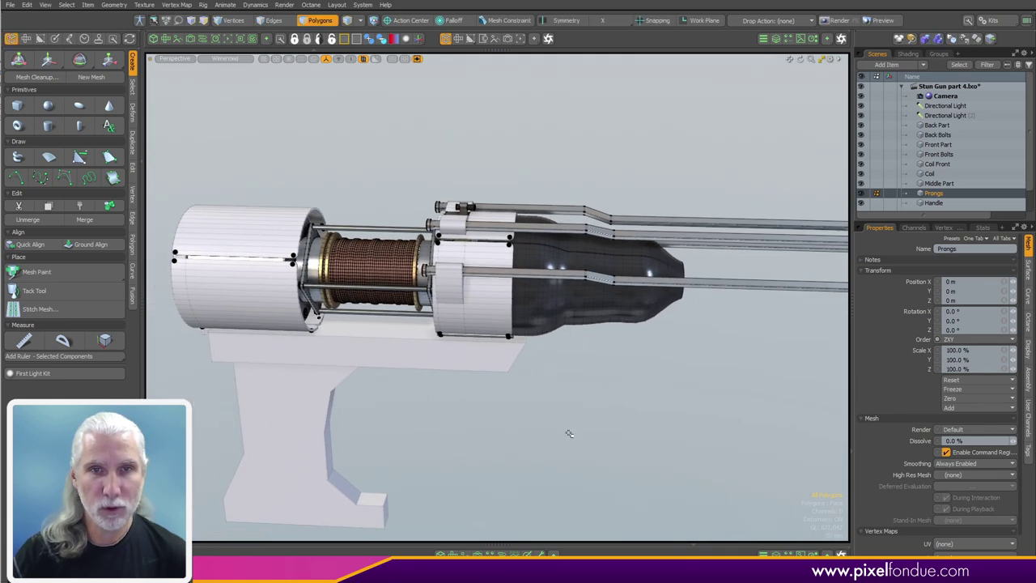
pyautogui.click(588, 311)
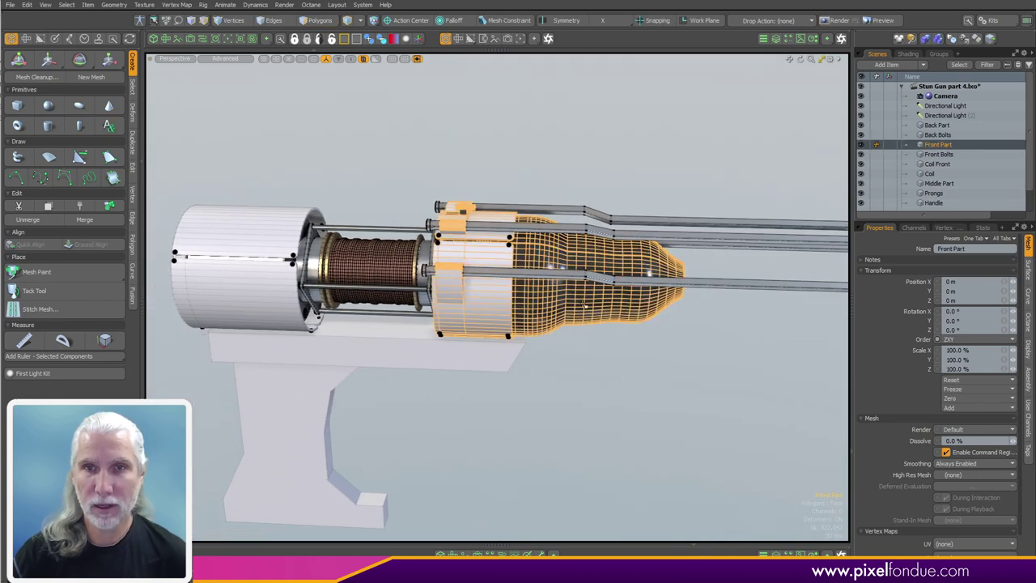
pyautogui.press('3')
pyautogui.doubleClick(590, 309)
pyautogui.click(605, 379)
pyautogui.keyDown('alt'); pyautogui.moveTo(605, 379); pyautogui.dragTo(651, 266); pyautogui.keyUp('alt')
pyautogui.keyDown('alt'); pyautogui.keyDown('shift'); pyautogui.moveTo(416, 332); pyautogui.dragTo(453, 348); pyautogui.keyUp('shift'); pyautogui.keyUp('alt')
pyautogui.keyDown('alt'); pyautogui.moveTo(454, 348); pyautogui.dragTo(557, 483); pyautogui.keyUp('alt')
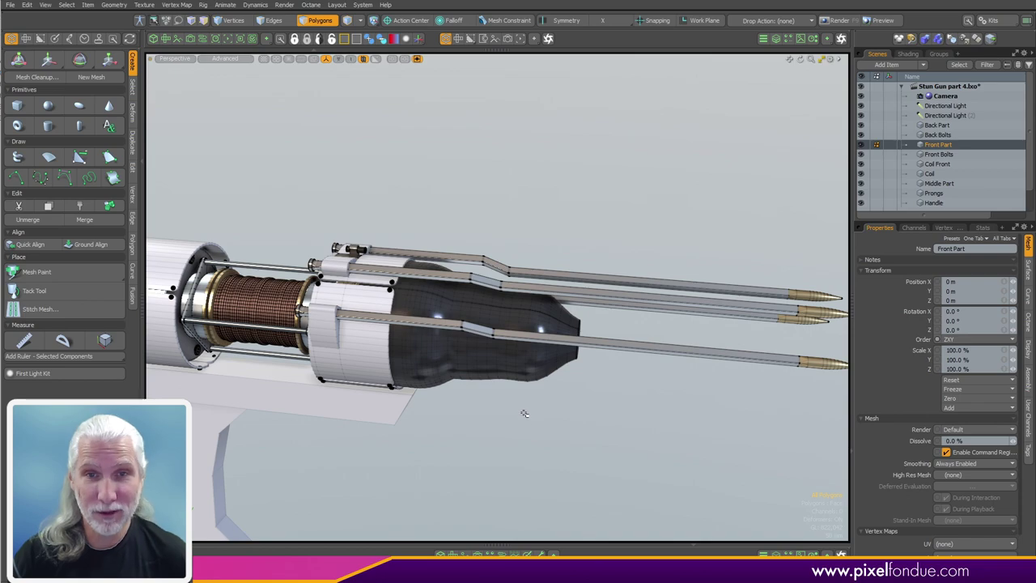
pyautogui.hotkey('ctrl', '2')
pyautogui.click(467, 446)
# Step: Select all connected polygons of the black front shell, hide the rest of the Front Part, and clear the selection
pyautogui.keyDown('alt'); pyautogui.keyDown('shift'); pyautogui.moveTo(437, 467); pyautogui.dragTo(482, 425); pyautogui.keyUp('shift'); pyautogui.keyUp('alt')
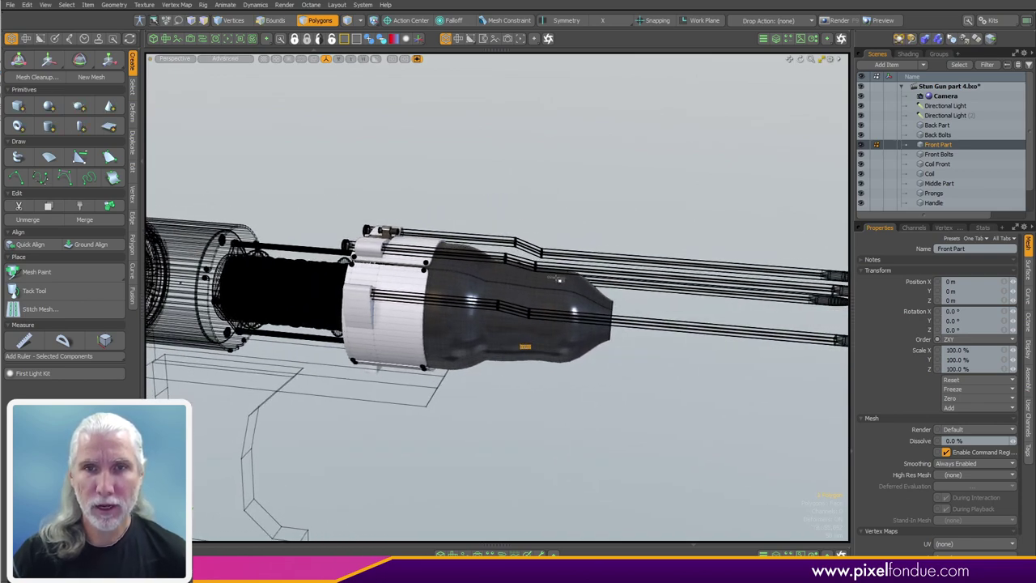
pyautogui.press(']')
pyautogui.keyDown('alt'); pyautogui.moveTo(558, 279); pyautogui.dragTo(584, 374); pyautogui.keyUp('alt')
pyautogui.keyDown('alt'); pyautogui.moveTo(584, 373); pyautogui.dragTo(605, 436); pyautogui.keyUp('alt')
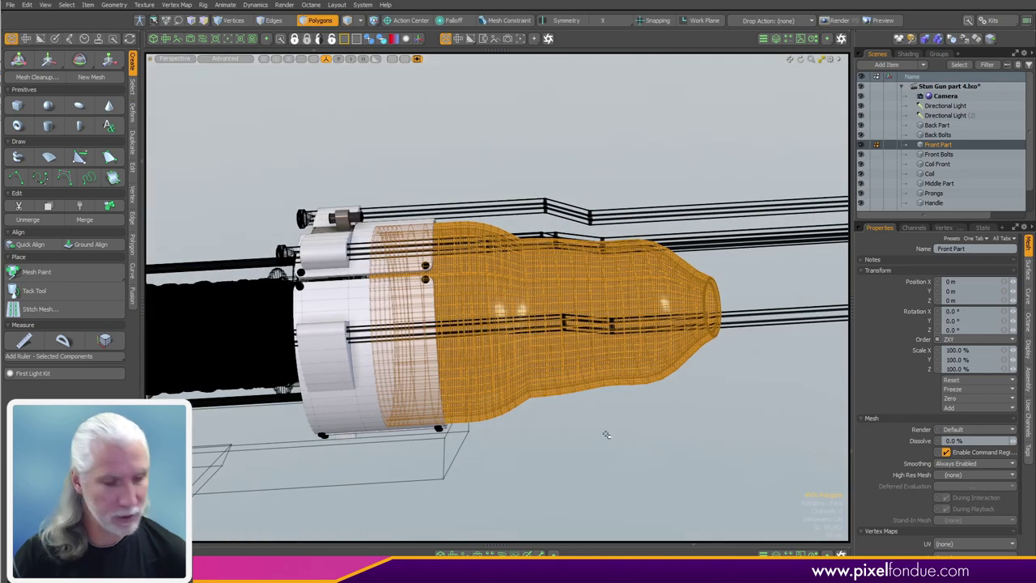
pyautogui.hotkey('shift', 'h')
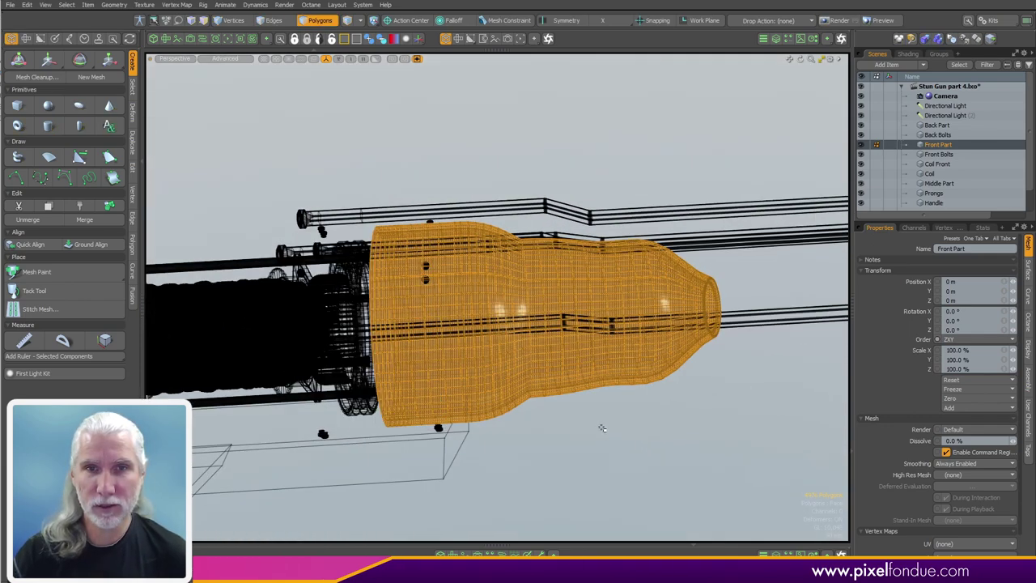
pyautogui.click(606, 429)
# Step: With X symmetry on, select the lower row and front column of polygons outlining a rectangular panel on the shell's side
pyautogui.moveTo(534, 416)
pyautogui.keyDown('alt'); pyautogui.mouseDown()
pyautogui.moveTo(677, 393)
pyautogui.moveTo(419, 339)
pyautogui.moveTo(598, 308)
pyautogui.moveTo(494, 340)
pyautogui.mouseUp(); pyautogui.keyUp('alt')
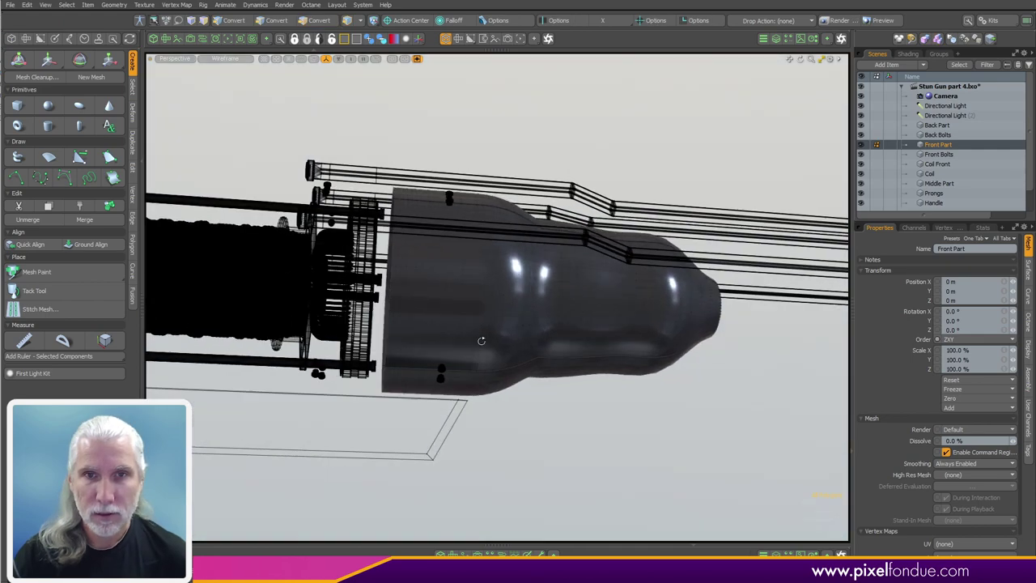
pyautogui.keyDown('alt'); pyautogui.moveTo(471, 345); pyautogui.dragTo(479, 341); pyautogui.keyUp('alt')
pyautogui.keyDown('ctrl'); pyautogui.keyDown('alt'); pyautogui.moveTo(479, 341); pyautogui.dragTo(432, 346); pyautogui.keyUp('alt'); pyautogui.keyUp('ctrl')
pyautogui.moveTo(511, 346)
pyautogui.mouseDown()
pyautogui.moveTo(522, 347)
pyautogui.moveTo(450, 288)
pyautogui.mouseUp()
pyautogui.keyDown('ctrl'); pyautogui.keyDown('alt'); pyautogui.moveTo(450, 289); pyautogui.dragTo(364, 336); pyautogui.keyUp('alt'); pyautogui.keyUp('ctrl')
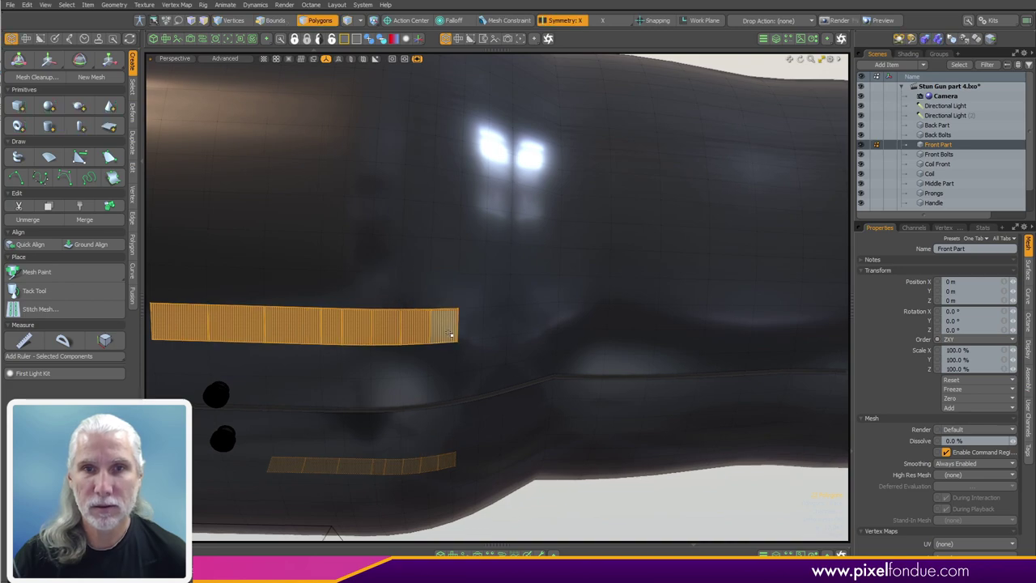
pyautogui.moveTo(451, 334); pyautogui.dragTo(549, 324)
pyautogui.keyDown('ctrl'); pyautogui.keyDown('alt'); pyautogui.moveTo(604, 298); pyautogui.dragTo(537, 204); pyautogui.keyUp('alt'); pyautogui.keyUp('ctrl')
pyautogui.keyDown('alt'); pyautogui.keyDown('shift'); pyautogui.moveTo(537, 204); pyautogui.dragTo(541, 317); pyautogui.keyUp('shift'); pyautogui.keyUp('alt')
pyautogui.keyDown('shift'); pyautogui.moveTo(533, 257); pyautogui.dragTo(534, 241); pyautogui.keyUp('shift')
pyautogui.keyDown('alt'); pyautogui.moveTo(495, 301); pyautogui.dragTo(486, 350); pyautogui.keyUp('alt')
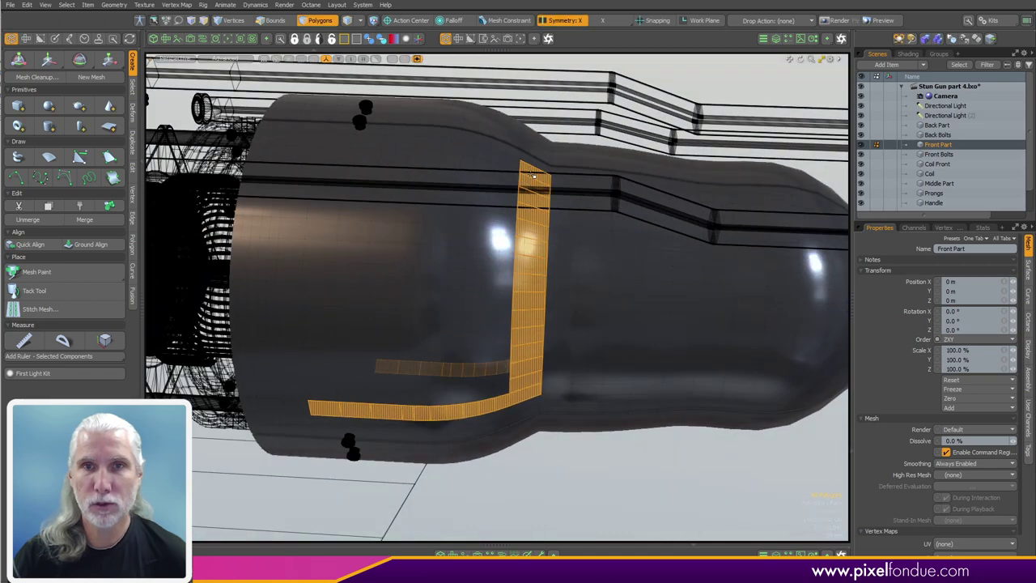
pyautogui.keyDown('alt'); pyautogui.moveTo(533, 176); pyautogui.dragTo(527, 220); pyautogui.keyUp('alt')
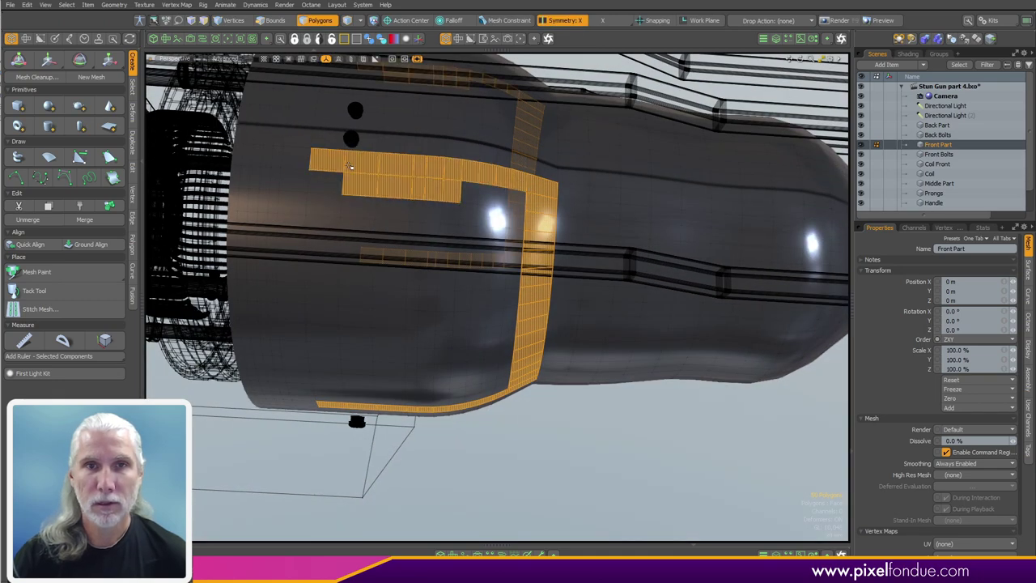
# Step: Deselect the stray polygons beneath the upper row, close the rectangular outline, and extend the selection across the whole outer panel
pyautogui.keyDown('ctrl'); pyautogui.moveTo(351, 186); pyautogui.dragTo(455, 197); pyautogui.keyUp('ctrl')
pyautogui.moveTo(398, 250)
pyautogui.keyDown('alt'); pyautogui.mouseDown()
pyautogui.moveTo(410, 169)
pyautogui.moveTo(405, 177)
pyautogui.mouseUp(); pyautogui.keyUp('alt')
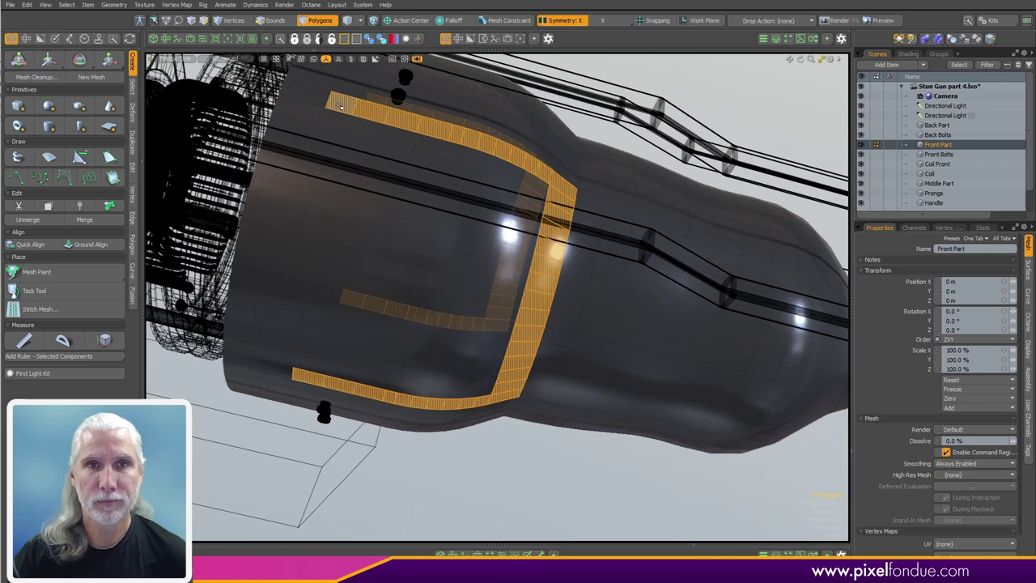
pyautogui.keyDown('shift'); pyautogui.moveTo(337, 104); pyautogui.dragTo(286, 318); pyautogui.keyUp('shift')
pyautogui.keyDown('alt'); pyautogui.moveTo(387, 364); pyautogui.dragTo(458, 394); pyautogui.keyUp('alt')
pyautogui.hotkey('shift', 'g')
pyautogui.hotkey('shift', 'h')
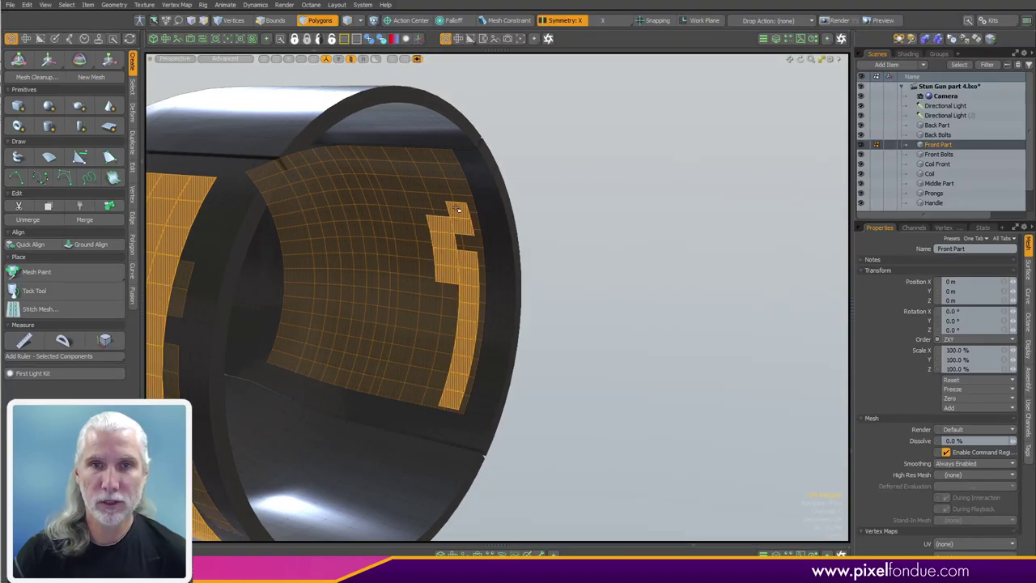
# Step: Add the matching rectangular panel of polygons on the shell's inner wall to the selection
pyautogui.keyDown('alt'); pyautogui.moveTo(439, 241); pyautogui.dragTo(448, 179); pyautogui.keyUp('alt')
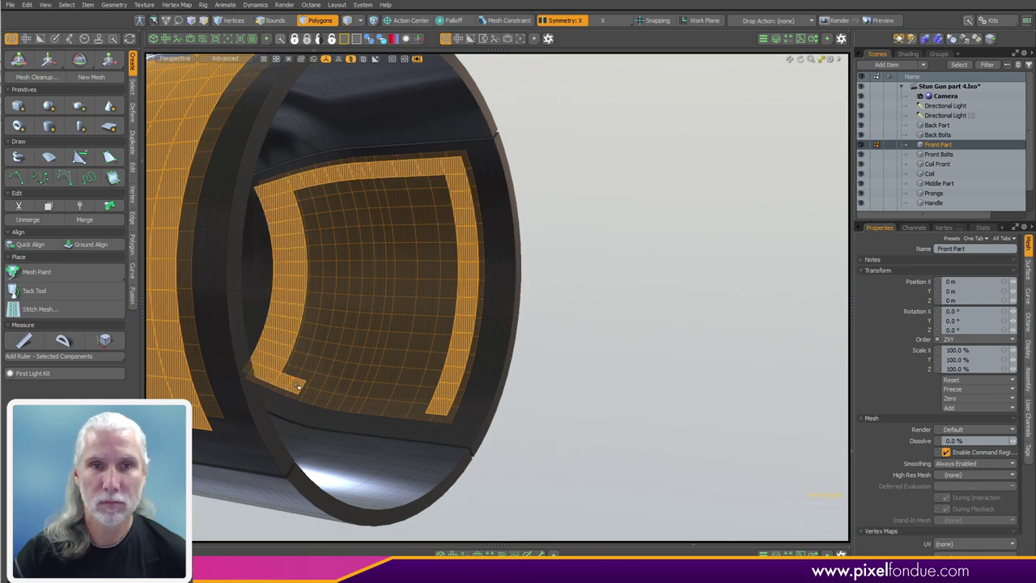
pyautogui.keyDown('alt'); pyautogui.moveTo(601, 246); pyautogui.dragTo(704, 320); pyautogui.keyUp('alt')
pyautogui.press(']')
pyautogui.hotkey('ctrl', 'z')
pyautogui.keyDown('alt'); pyautogui.moveTo(405, 330); pyautogui.dragTo(322, 351); pyautogui.keyUp('alt')
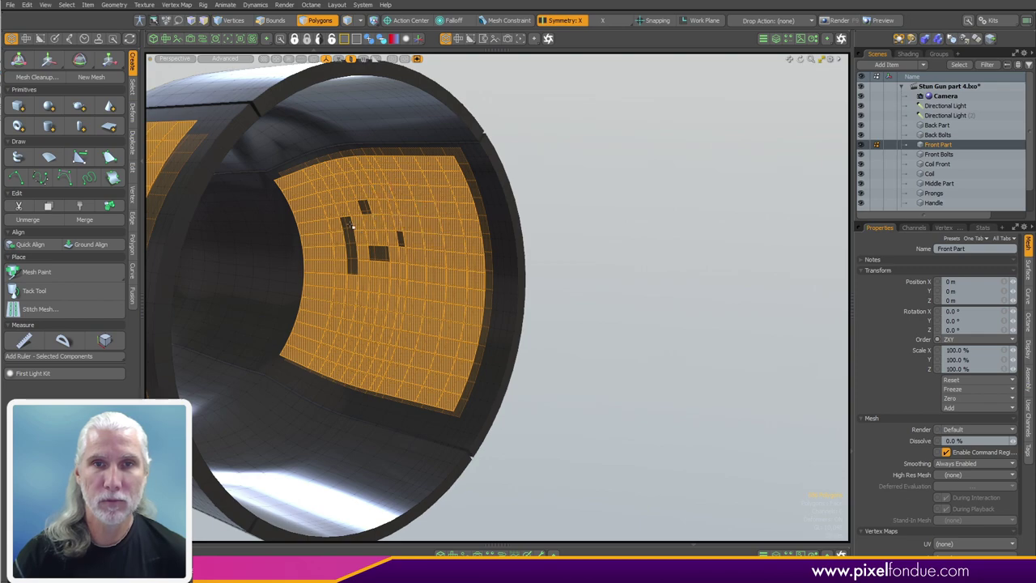
# Step: Convert the selected inner and outer panels to boundary edges and split those edges with a gap of .002
pyautogui.keyDown('alt'); pyautogui.moveTo(356, 280); pyautogui.dragTo(267, 315); pyautogui.keyUp('alt')
pyautogui.scroll(-4, 267, 316)
pyautogui.keyDown('alt'); pyautogui.moveTo(518, 356); pyautogui.dragTo(558, 319); pyautogui.keyUp('alt')
pyautogui.moveTo(558, 320)
pyautogui.keyDown('alt'); pyautogui.keyDown('shift'); pyautogui.mouseDown()
pyautogui.moveTo(477, 325)
pyautogui.moveTo(564, 339)
pyautogui.mouseUp(); pyautogui.keyUp('shift'); pyautogui.keyUp('alt')
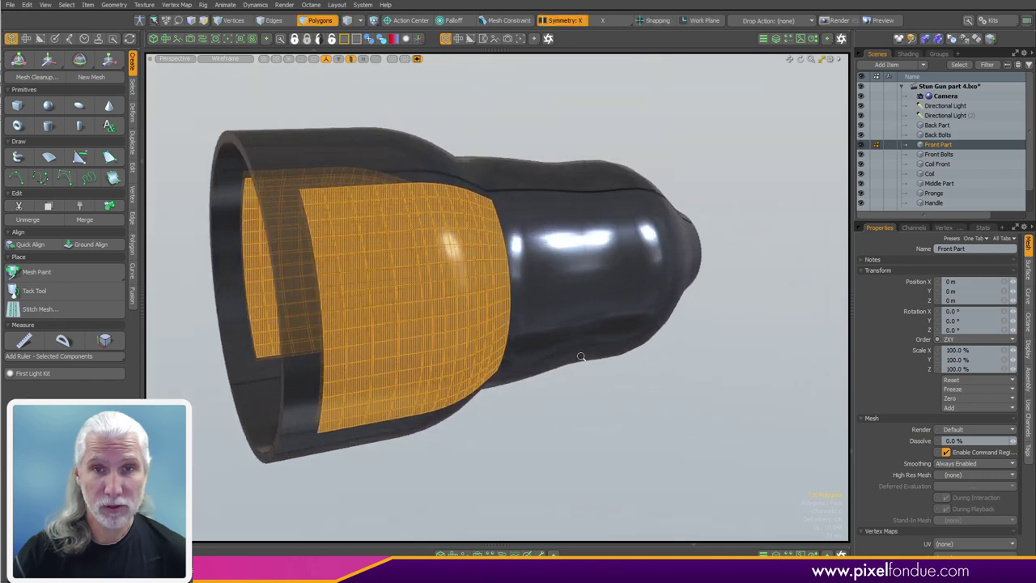
pyautogui.keyDown('ctrl'); pyautogui.click(280, 22); pyautogui.keyUp('ctrl')
pyautogui.keyDown('alt'); pyautogui.keyDown('shift'); pyautogui.moveTo(611, 370); pyautogui.dragTo(633, 371); pyautogui.keyUp('shift'); pyautogui.keyUp('alt')
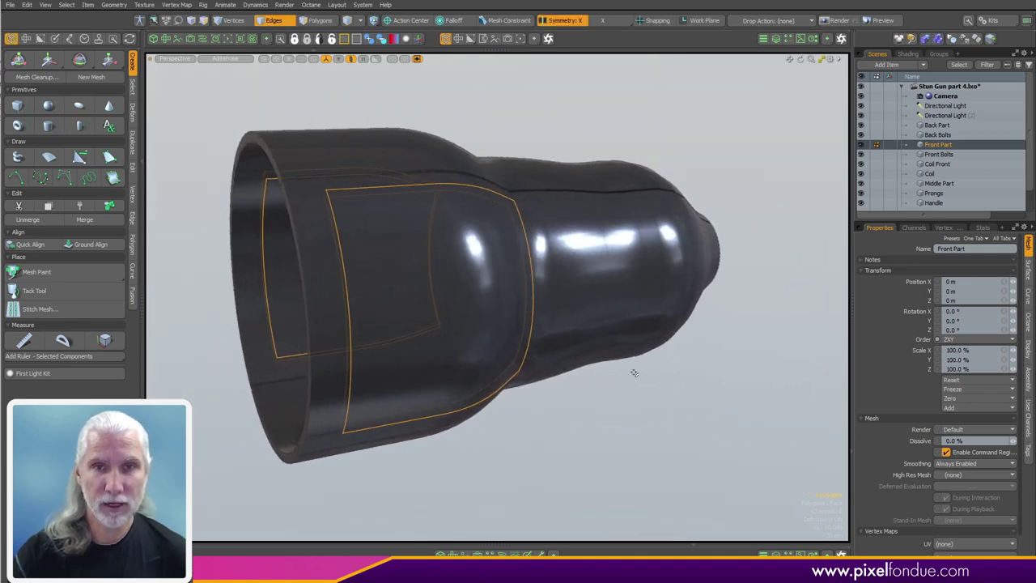
pyautogui.keyDown('ctrl'); pyautogui.rightClick(644, 389); pyautogui.keyUp('ctrl')
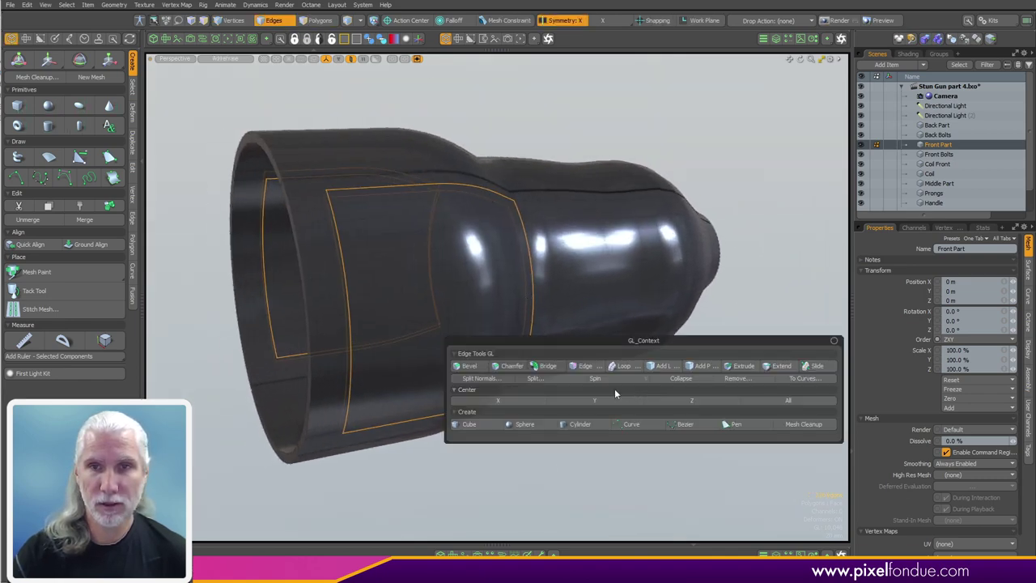
pyautogui.click(535, 378)
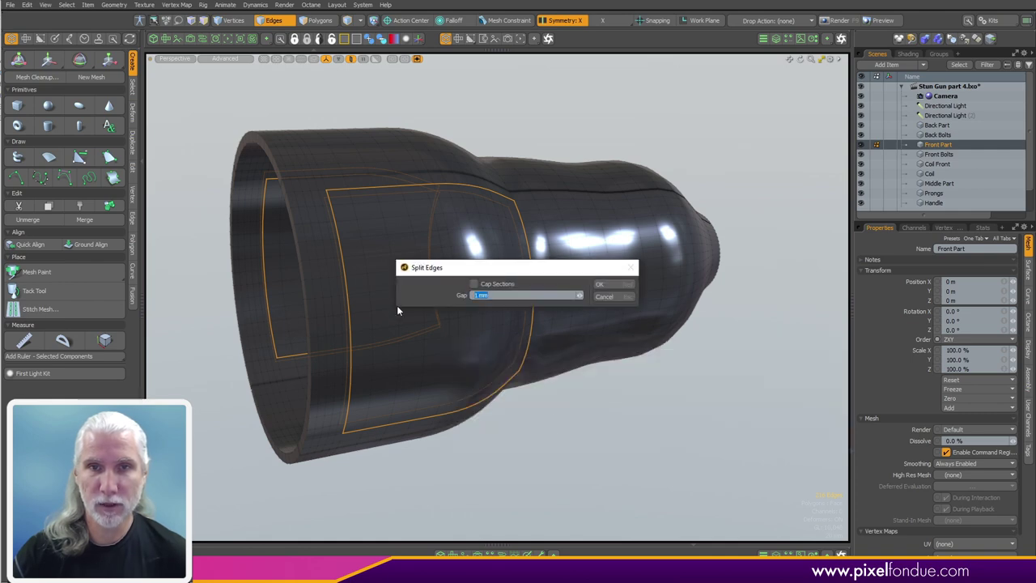
pyautogui.write('002')
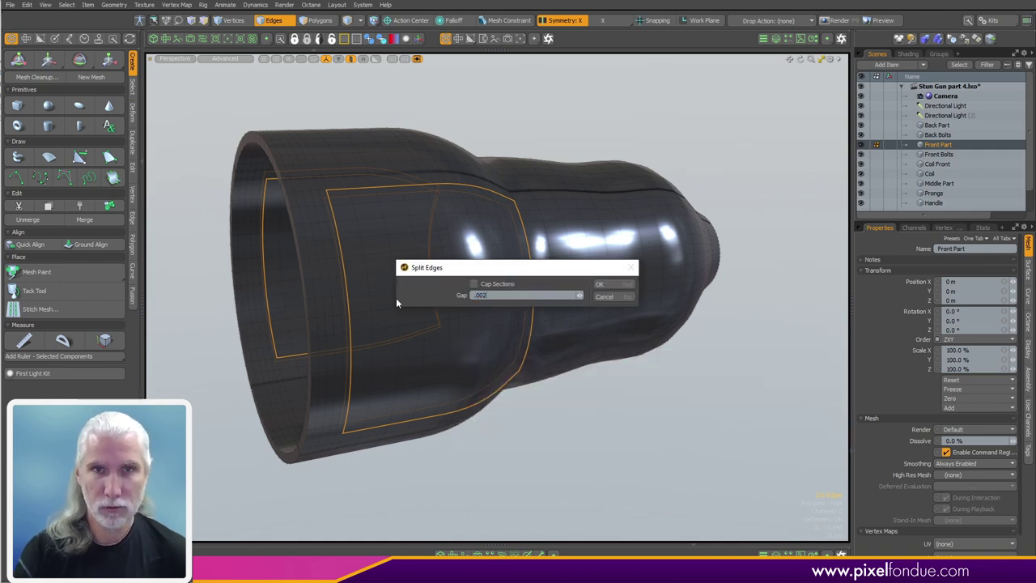
pyautogui.press('Return')
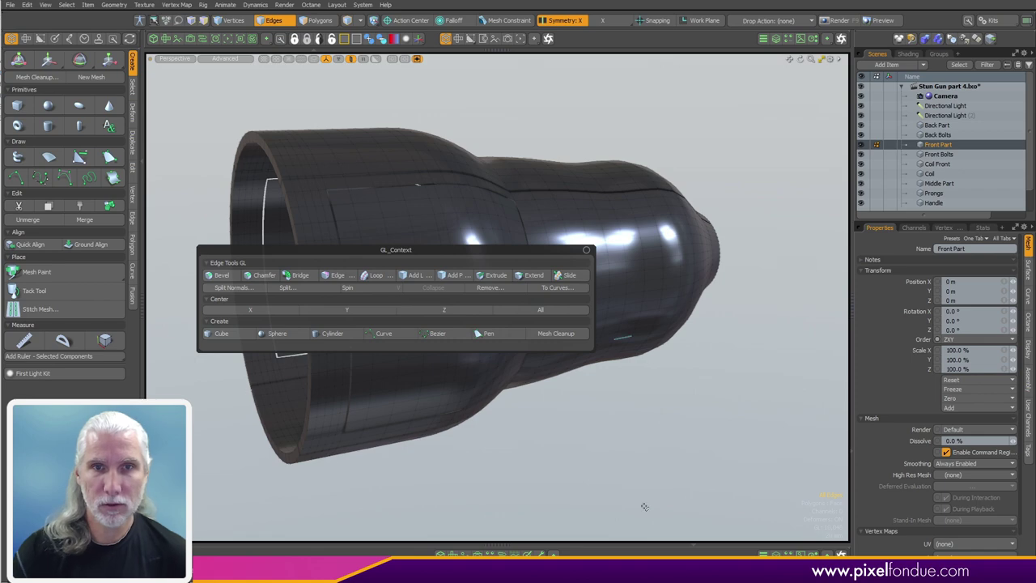
pyautogui.click(586, 250)
# Step: Select the split-off inner and outer panel polygons on both sides of the shell
pyautogui.press('3')
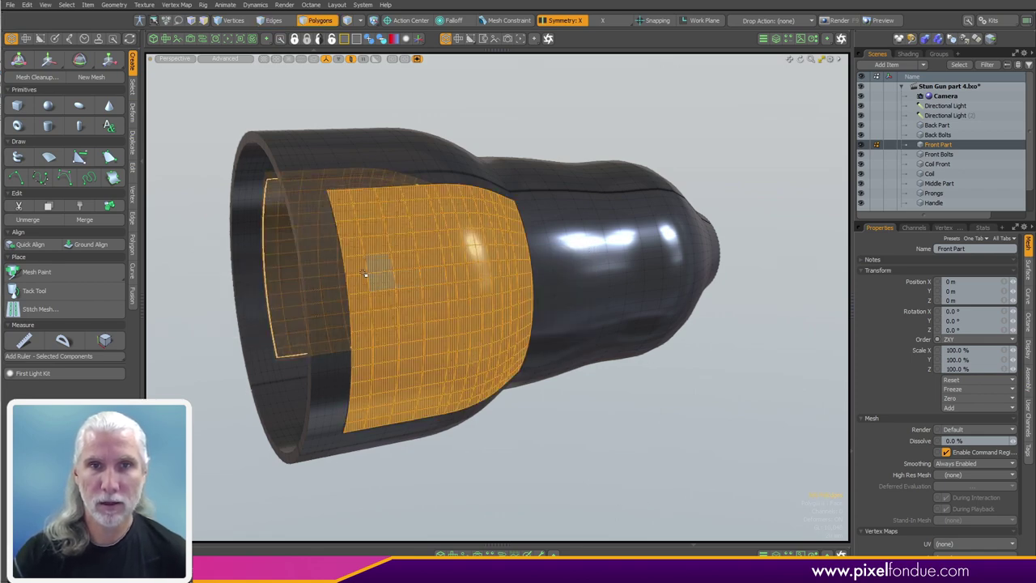
pyautogui.keyDown('alt'); pyautogui.moveTo(227, 297); pyautogui.dragTo(439, 281); pyautogui.keyUp('alt')
pyautogui.keyDown('alt'); pyautogui.moveTo(244, 275); pyautogui.dragTo(517, 257); pyautogui.keyUp('alt')
pyautogui.keyDown('shift'); pyautogui.doubleClick(450, 264); pyautogui.keyUp('shift')
pyautogui.keyDown('alt'); pyautogui.moveTo(450, 263); pyautogui.dragTo(377, 363); pyautogui.keyUp('alt')
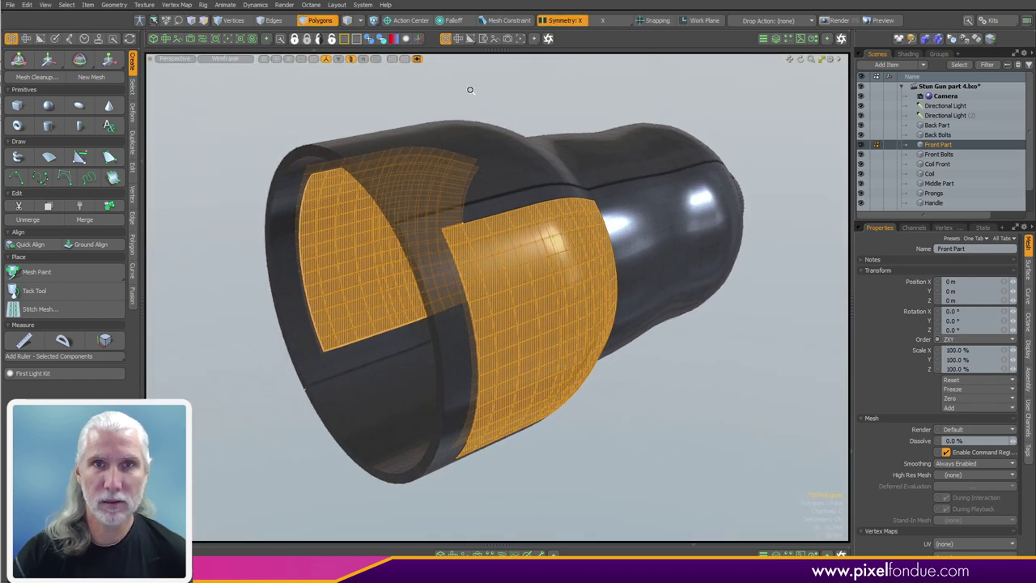
# Step: Convert the panel selection to its boundary edges and bridge the inner and outer borders to give the panels thickness
pyautogui.keyDown('ctrl'); pyautogui.click(275, 23); pyautogui.keyUp('ctrl')
pyautogui.keyDown('alt'); pyautogui.keyDown('shift'); pyautogui.moveTo(551, 367); pyautogui.dragTo(502, 363); pyautogui.keyUp('shift'); pyautogui.keyUp('alt')
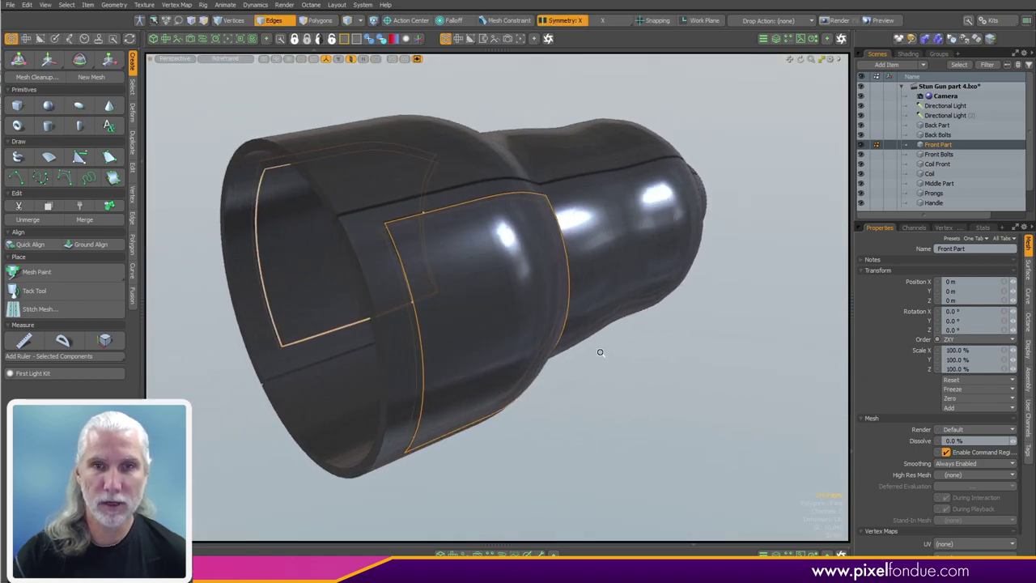
pyautogui.keyDown('ctrl'); pyautogui.rightClick(665, 356); pyautogui.keyUp('ctrl')
pyautogui.click(570, 340)
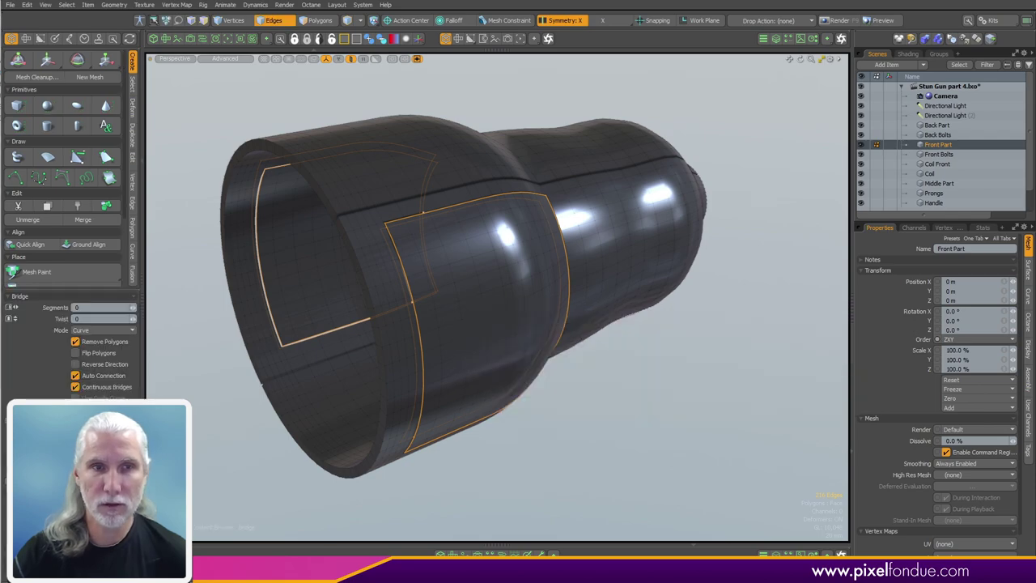
pyautogui.press('Escape')
# Step: Select the remaining shell polygons around the side panels, convert them to boundary edges and bridge the inner and outer borders
pyautogui.keyDown('alt'); pyautogui.moveTo(411, 357); pyautogui.dragTo(432, 377); pyautogui.keyUp('alt')
pyautogui.press('3')
pyautogui.doubleClick(403, 369)
pyautogui.keyDown('alt'); pyautogui.moveTo(366, 367); pyautogui.dragTo(433, 369); pyautogui.keyUp('alt')
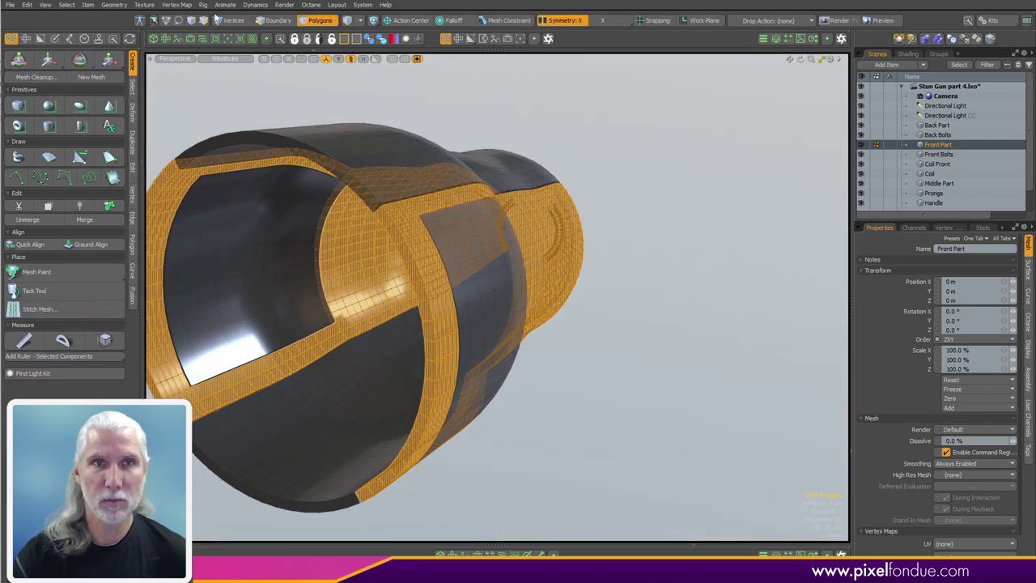
pyautogui.click(278, 22)
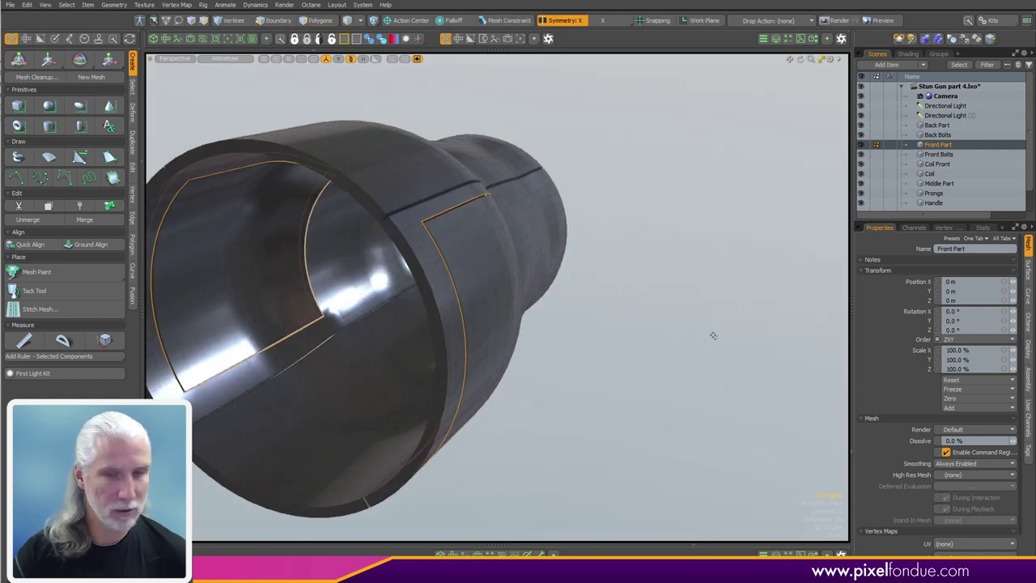
pyautogui.rightClick(712, 335)
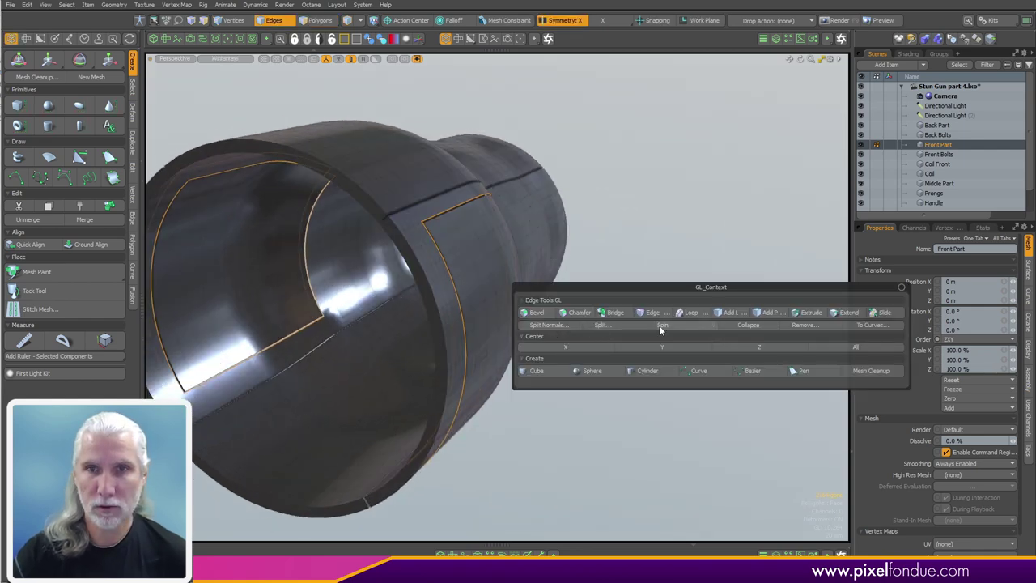
pyautogui.click(617, 313)
pyautogui.click(629, 242)
pyautogui.press('5')
pyautogui.keyDown('alt'); pyautogui.moveTo(629, 243); pyautogui.dragTo(764, 271); pyautogui.keyUp('alt')
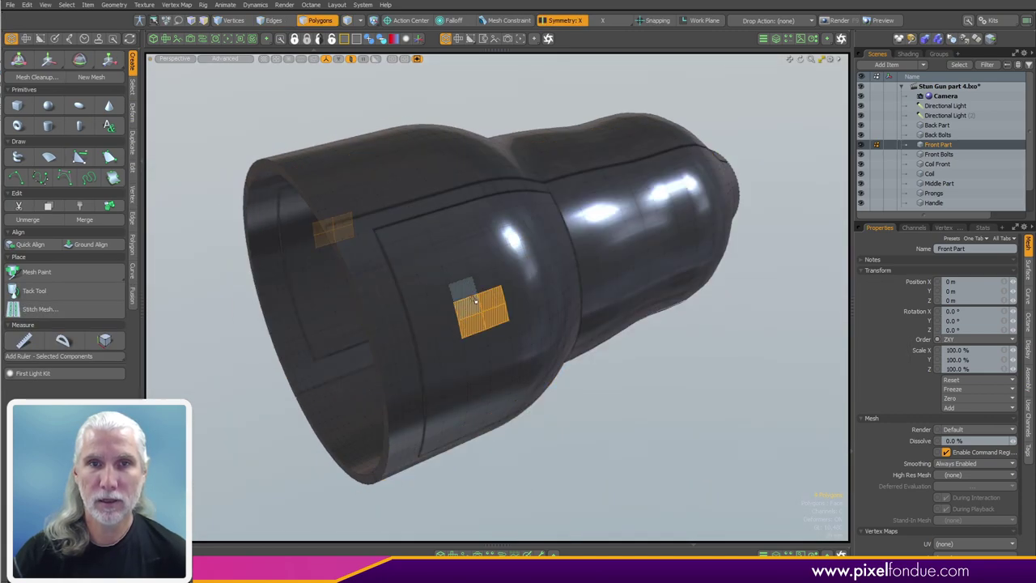
# Step: Select the separated side panels of the shell and assign them the Glass material
pyautogui.doubleClick(339, 313)
pyautogui.moveTo(339, 313)
pyautogui.keyDown('alt'); pyautogui.mouseDown()
pyautogui.moveTo(485, 325)
pyautogui.moveTo(356, 320)
pyautogui.mouseUp(); pyautogui.keyUp('alt')
pyautogui.keyDown('alt'); pyautogui.moveTo(607, 356); pyautogui.dragTo(623, 390); pyautogui.keyUp('alt')
pyautogui.press('m')
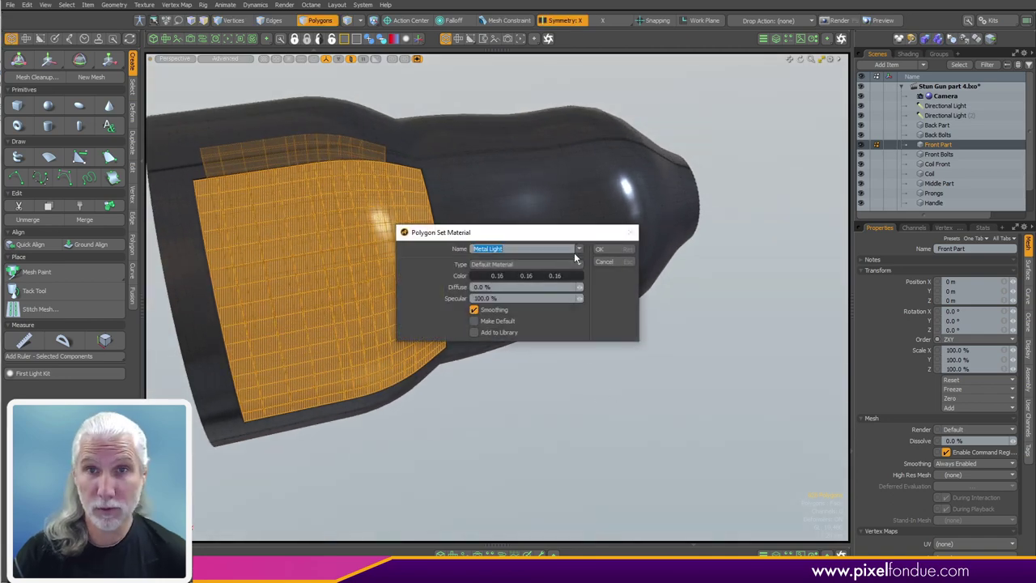
pyautogui.click(578, 249)
pyautogui.click(584, 223)
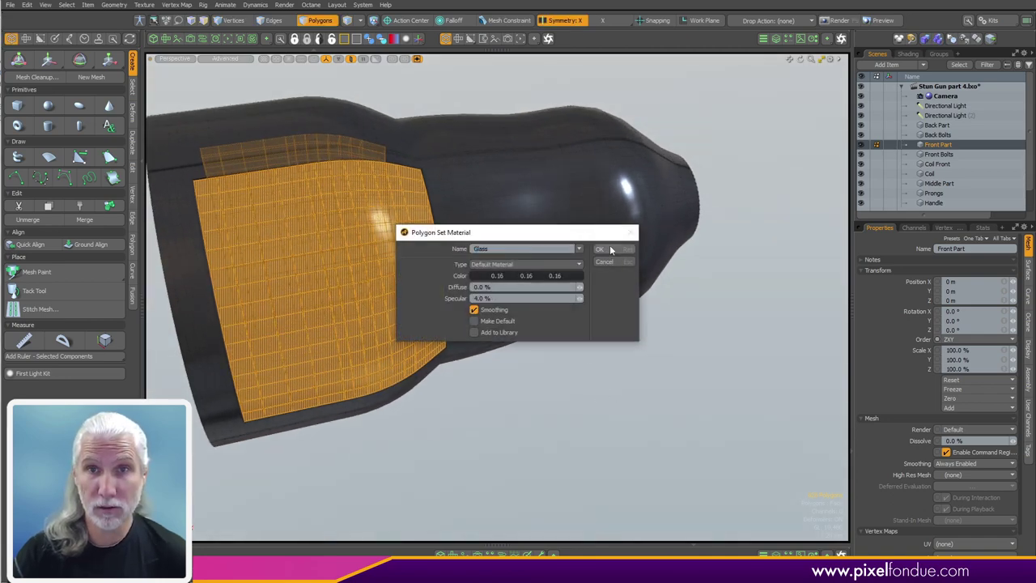
pyautogui.click(605, 249)
pyautogui.click(662, 350)
# Step: Turn off the isolation of the Front Part so the other stun gun parts are displayed again
pyautogui.keyDown('ctrl'); pyautogui.keyDown('alt'); pyautogui.moveTo(662, 350); pyautogui.dragTo(600, 370); pyautogui.keyUp('alt'); pyautogui.keyUp('ctrl')
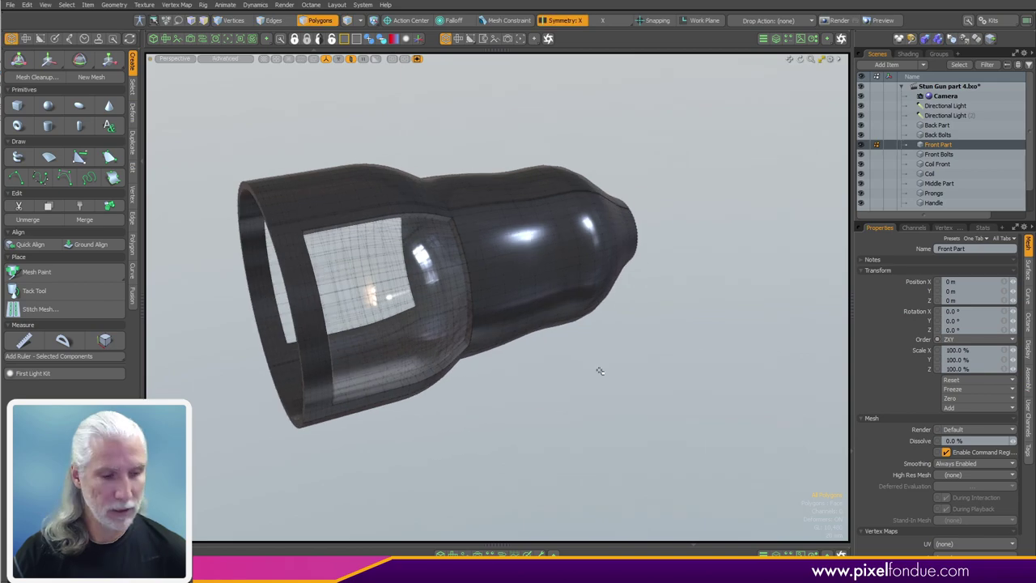
pyautogui.press('/')
pyautogui.hotkey('ctrl', '3')
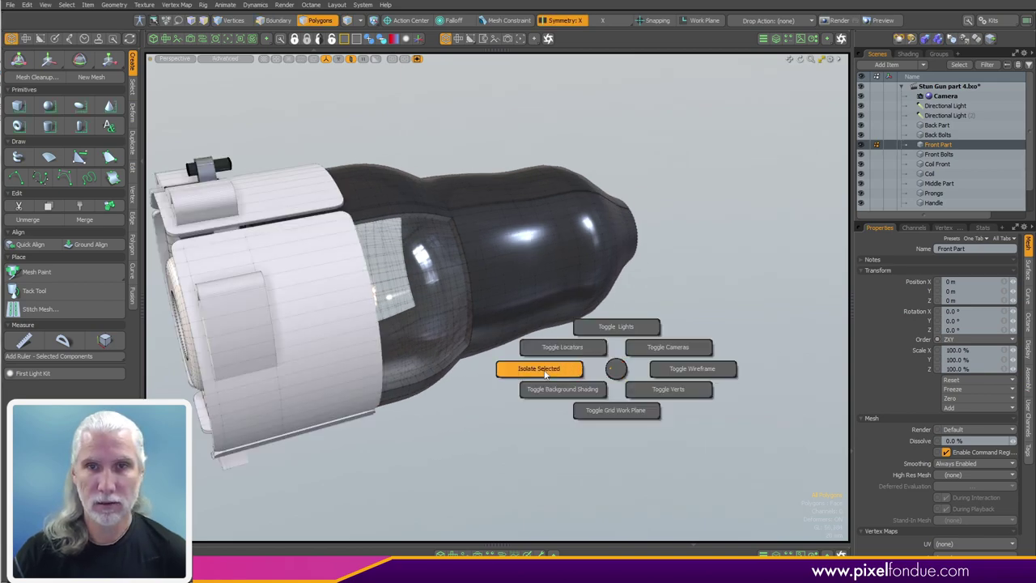
pyautogui.click(547, 373)
pyautogui.scroll(-3, 571, 375)
pyautogui.keyDown('alt'); pyautogui.moveTo(520, 458); pyautogui.dragTo(526, 330); pyautogui.keyUp('alt')
# Step: Select the Middle Part mesh around the copper coil for editing
pyautogui.press('4')
pyautogui.keyDown('alt'); pyautogui.moveTo(737, 359); pyautogui.dragTo(465, 343); pyautogui.keyUp('alt')
pyautogui.scroll(-2, 626, 383)
pyautogui.scroll(4, 471, 343)
pyautogui.keyDown('alt'); pyautogui.moveTo(714, 307); pyautogui.dragTo(728, 345); pyautogui.keyUp('alt')
pyautogui.keyDown('alt'); pyautogui.keyDown('shift'); pyautogui.moveTo(491, 346); pyautogui.dragTo(639, 344); pyautogui.keyUp('shift'); pyautogui.keyUp('alt')
pyautogui.keyDown('alt'); pyautogui.moveTo(542, 347); pyautogui.dragTo(570, 346); pyautogui.keyUp('alt')
pyautogui.scroll(4, 570, 346)
pyautogui.press('5')
pyautogui.click(571, 389)
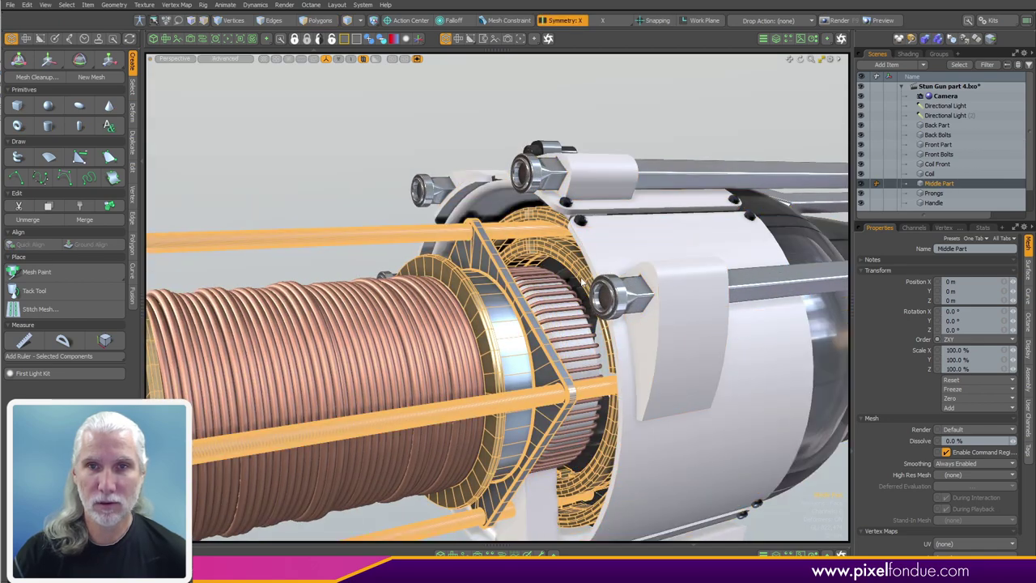
# Step: Select the coil's brass end ring and the segmented brass rings, and place copies forward inside the glass section
pyautogui.press('3')
pyautogui.click(582, 274)
pyautogui.keyDown('alt'); pyautogui.moveTo(582, 275); pyautogui.dragTo(587, 390); pyautogui.keyUp('alt')
pyautogui.keyDown('alt'); pyautogui.moveTo(602, 439); pyautogui.dragTo(449, 335); pyautogui.keyUp('alt')
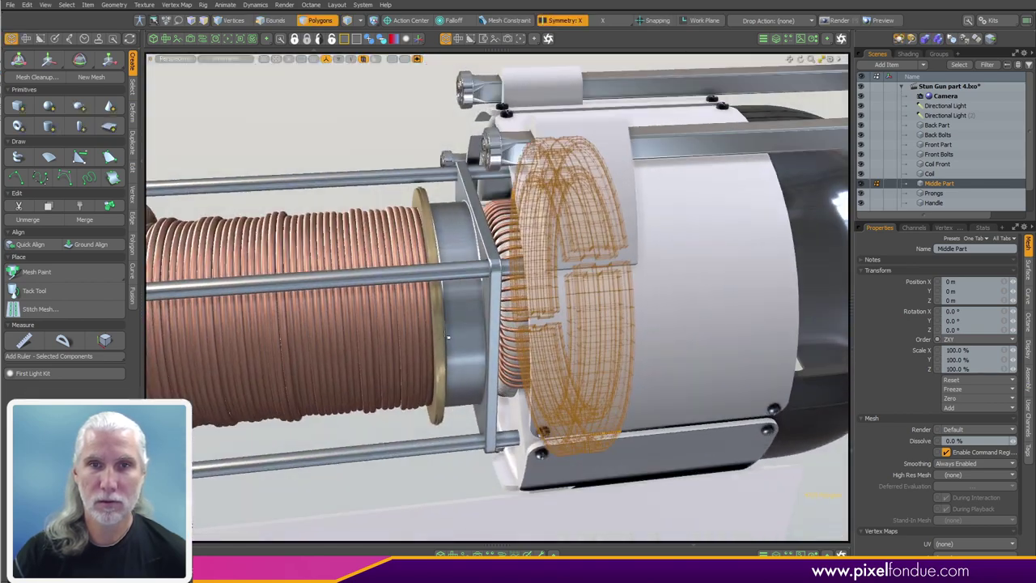
pyautogui.hotkey('shift', 'a')
pyautogui.keyDown('alt'); pyautogui.keyDown('shift'); pyautogui.moveTo(618, 324); pyautogui.dragTo(483, 331); pyautogui.keyUp('shift'); pyautogui.keyUp('alt')
pyautogui.press('w')
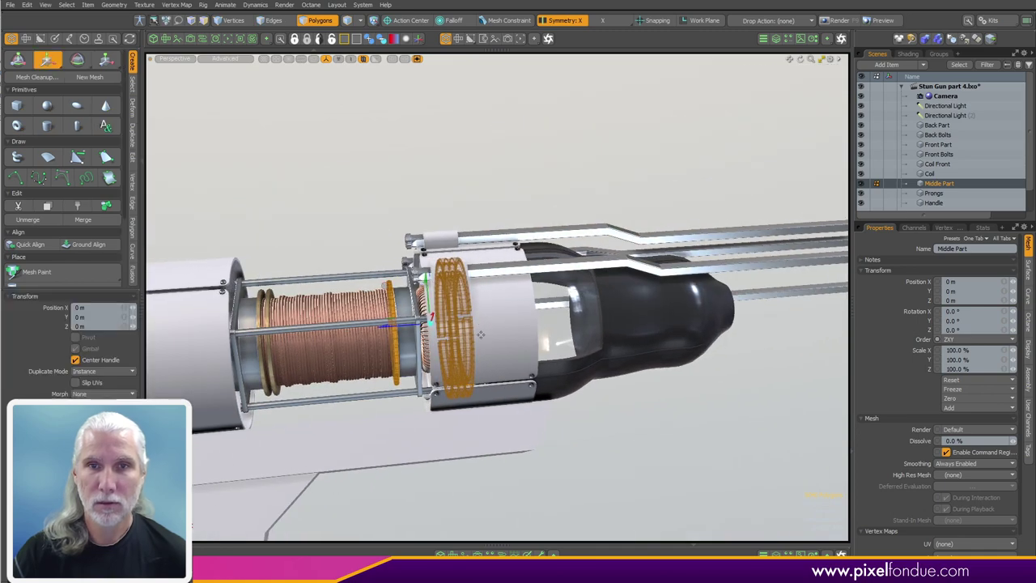
pyautogui.scroll(4, 469, 328)
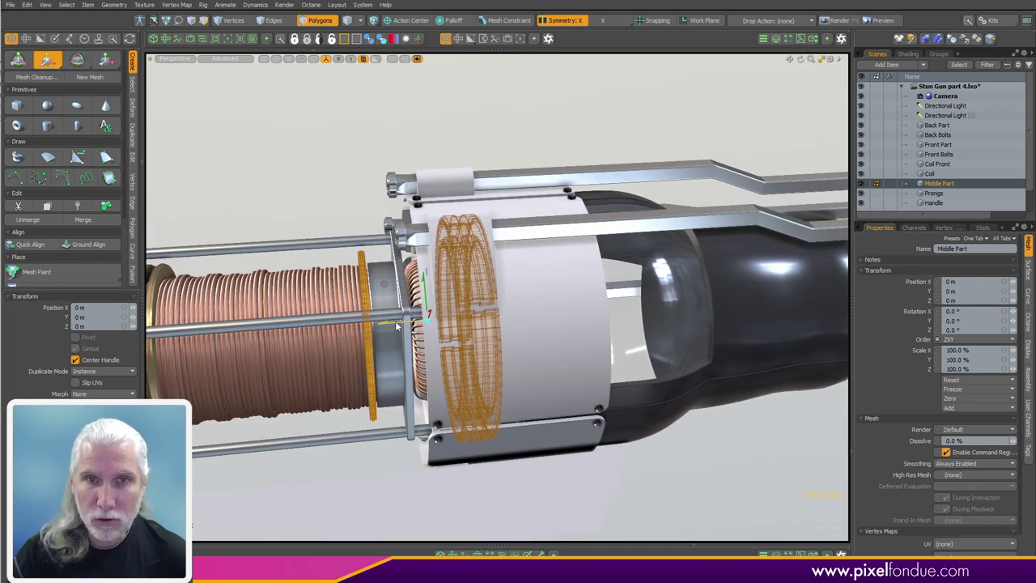
pyautogui.moveTo(396, 322); pyautogui.dragTo(572, 276)
# Step: Space thin brass ring copies along the glass section, offsetting the selected ring about -17 mm in Z
pyautogui.press('q')
pyautogui.keyDown('ctrl'); pyautogui.moveTo(785, 174); pyautogui.dragTo(587, 472, button='middle'); pyautogui.keyUp('ctrl')
pyautogui.press('w')
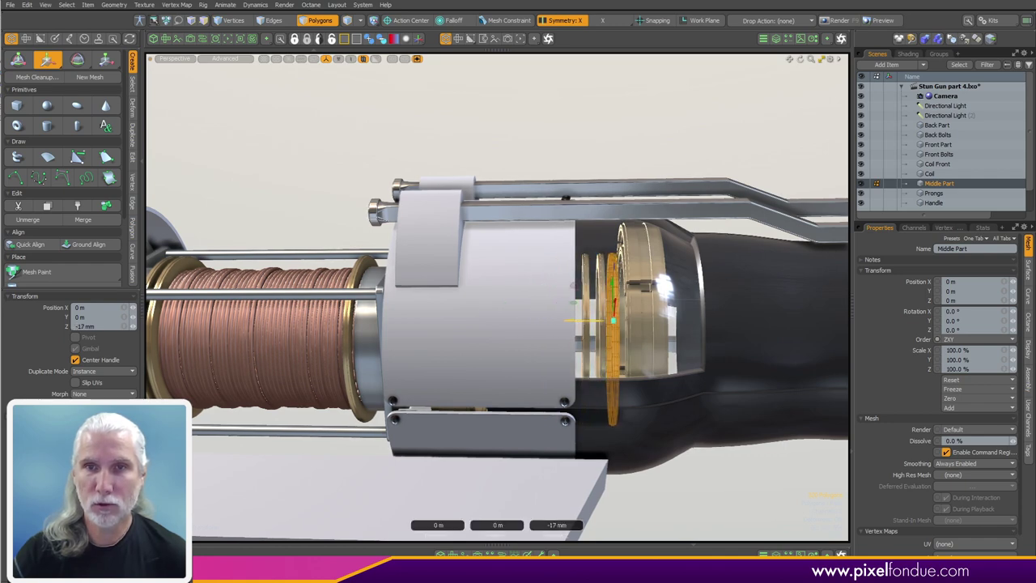
pyautogui.press('q')
pyautogui.click(702, 482)
# Step: Select the upper and lower segmented brass ring pieces behind the glass and move them farther forward along Z
pyautogui.keyDown('alt'); pyautogui.moveTo(701, 482); pyautogui.dragTo(620, 470); pyautogui.keyUp('alt')
pyautogui.scroll(-4, 631, 296)
pyautogui.keyDown('alt'); pyautogui.moveTo(631, 297); pyautogui.dragTo(625, 318); pyautogui.keyUp('alt')
pyautogui.scroll(3, 479, 332)
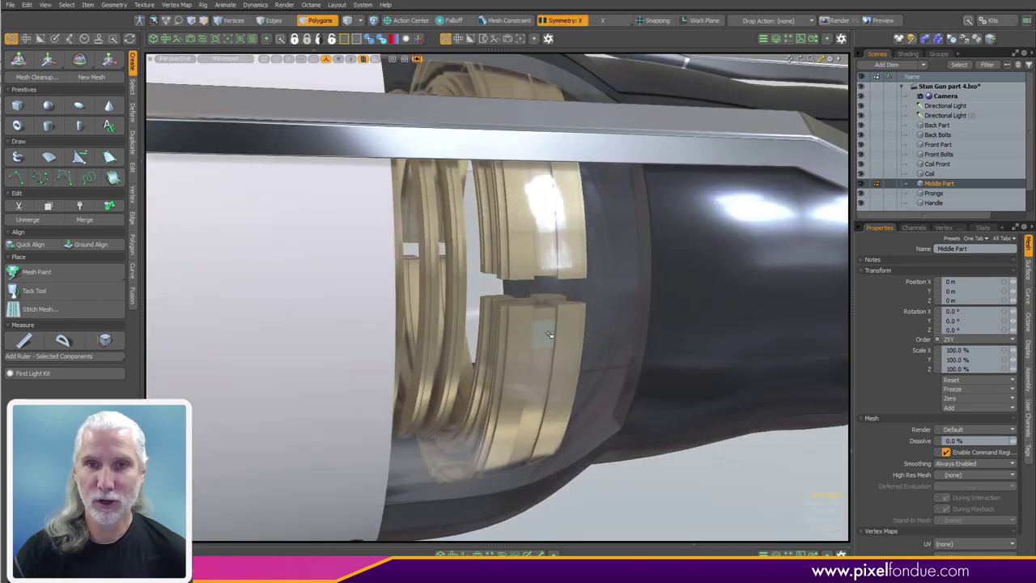
pyautogui.doubleClick(571, 325)
pyautogui.keyDown('shift'); pyautogui.doubleClick(570, 251); pyautogui.keyUp('shift')
pyautogui.keyDown('alt'); pyautogui.moveTo(619, 312); pyautogui.dragTo(678, 310); pyautogui.keyUp('alt')
pyautogui.doubleClick(583, 335)
pyautogui.keyDown('shift'); pyautogui.doubleClick(588, 315); pyautogui.keyUp('shift')
pyautogui.scroll(-4, 588, 316)
pyautogui.press('w')
pyautogui.moveTo(453, 314); pyautogui.dragTo(509, 278)
# Step: Scale the selected segmented ring pieces down uniformly so they sit inside the shell, and clear the selection
pyautogui.press('r')
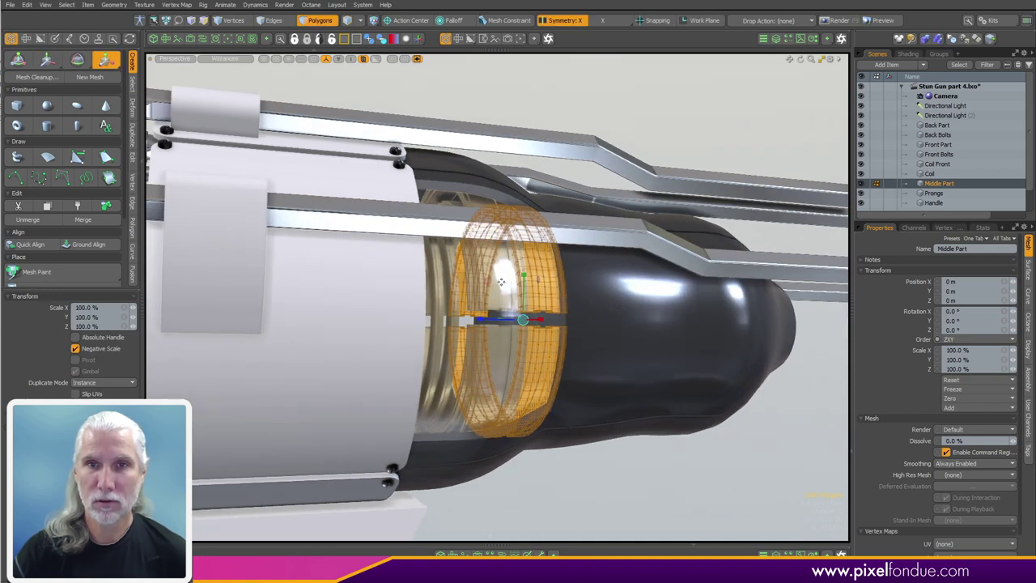
pyautogui.moveTo(522, 319); pyautogui.dragTo(497, 319)
pyautogui.press('q')
pyautogui.click(653, 452)
pyautogui.scroll(-4, 657, 331)
pyautogui.keyDown('alt'); pyautogui.moveTo(657, 331); pyautogui.dragTo(509, 326); pyautogui.keyUp('alt')
pyautogui.scroll(-4, 528, 350)
pyautogui.scroll(5, 537, 315)
pyautogui.press('w')
pyautogui.press('space')
pyautogui.click(601, 480)
# Step: Select the smaller segmented brass pieces and shift them about 165 mm along Z, back behind the thin rings
pyautogui.scroll(-4, 579, 407)
pyautogui.keyDown('alt'); pyautogui.moveTo(578, 407); pyautogui.dragTo(581, 356); pyautogui.keyUp('alt')
pyautogui.keyDown('alt'); pyautogui.moveTo(581, 357); pyautogui.dragTo(603, 360); pyautogui.keyUp('alt')
pyautogui.doubleClick(689, 366)
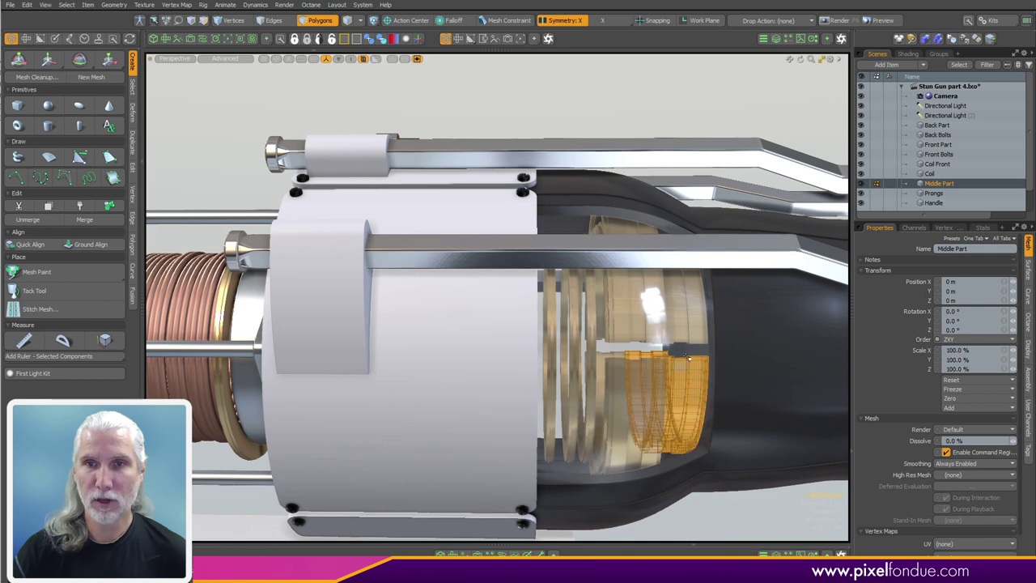
pyautogui.press('w')
pyautogui.keyDown('alt'); pyautogui.moveTo(681, 327); pyautogui.dragTo(633, 357); pyautogui.keyUp('alt')
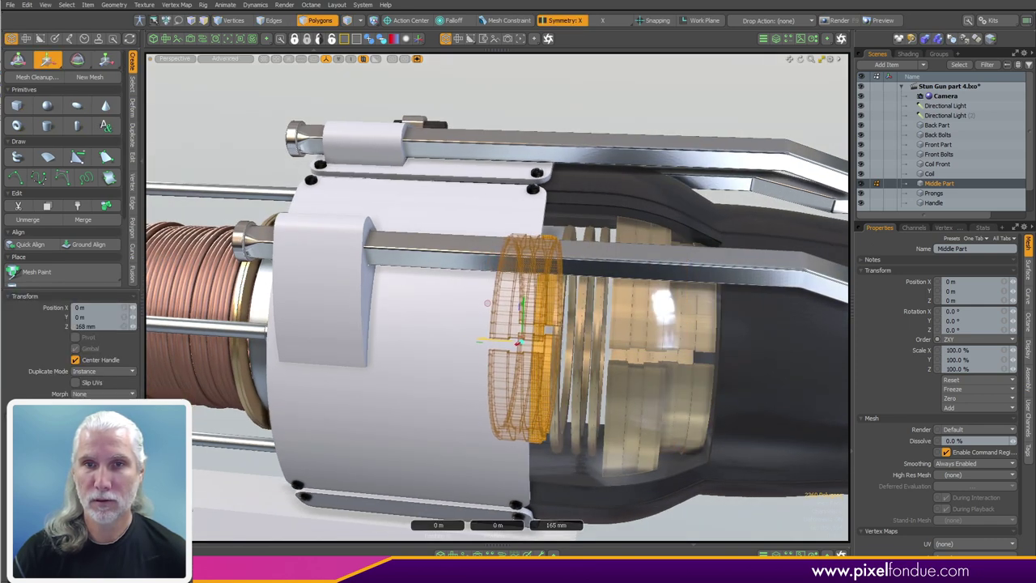
pyautogui.press('q')
pyautogui.click(720, 513)
# Step: Examine the whole stun gun from several angles, including the brass rings behind the glass panels
pyautogui.keyDown('alt'); pyautogui.moveTo(722, 485); pyautogui.dragTo(711, 386); pyautogui.keyUp('alt')
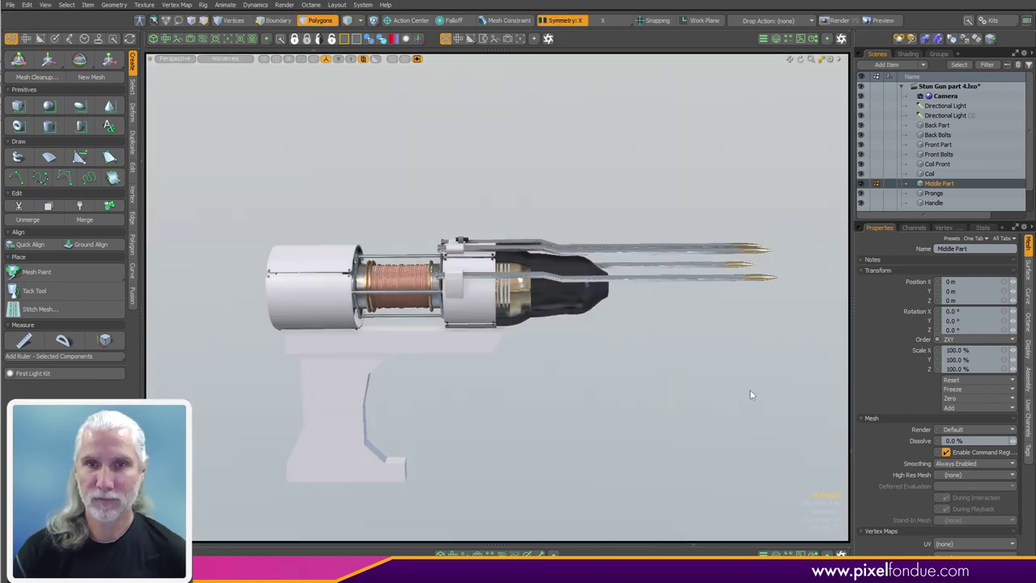
pyautogui.keyDown('ctrl'); pyautogui.keyDown('alt'); pyautogui.moveTo(553, 277); pyautogui.dragTo(594, 295); pyautogui.keyUp('alt'); pyautogui.keyUp('ctrl')
pyautogui.keyDown('alt'); pyautogui.moveTo(595, 295); pyautogui.dragTo(514, 329); pyautogui.keyUp('alt')
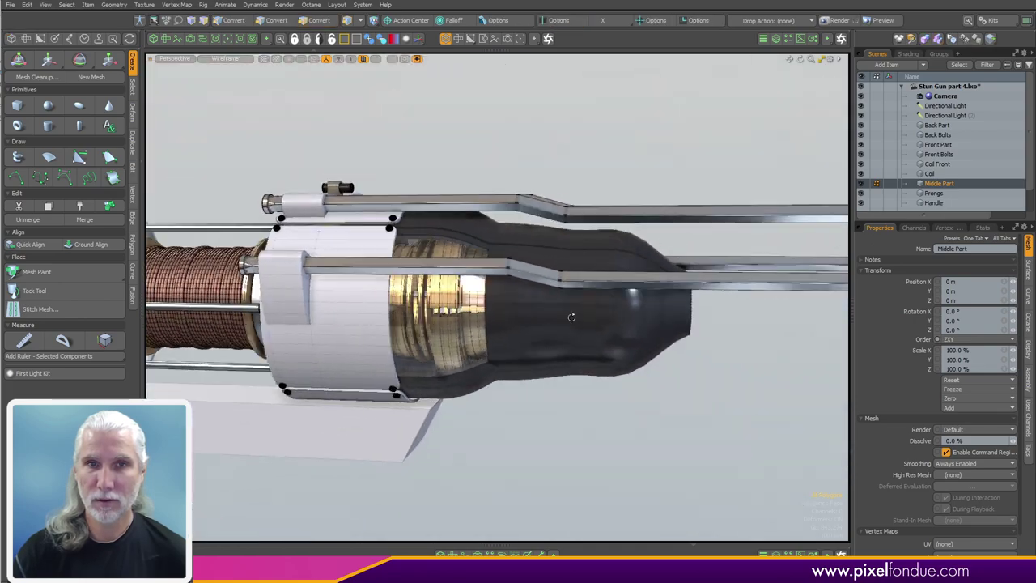
pyautogui.keyDown('ctrl'); pyautogui.keyDown('alt'); pyautogui.moveTo(642, 308); pyautogui.dragTo(381, 306); pyautogui.keyUp('alt'); pyautogui.keyUp('ctrl')
pyautogui.keyDown('alt'); pyautogui.moveTo(517, 323); pyautogui.dragTo(600, 335); pyautogui.keyUp('alt')
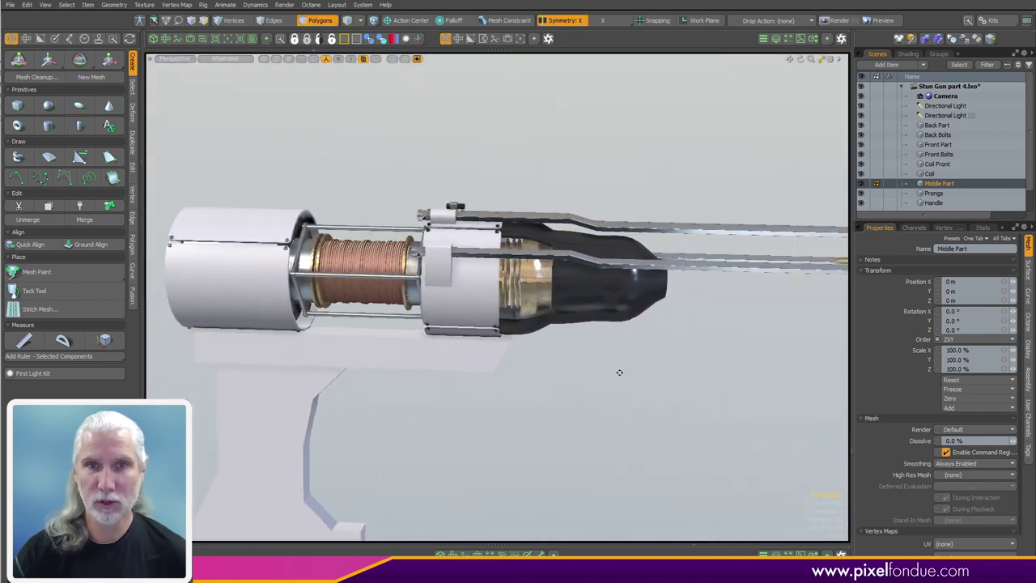
pyautogui.hotkey('ctrl', '3')
pyautogui.click(749, 421)
pyautogui.keyDown('ctrl'); pyautogui.keyDown('alt'); pyautogui.moveTo(749, 421); pyautogui.dragTo(453, 364); pyautogui.keyUp('alt'); pyautogui.keyUp('ctrl')
pyautogui.keyDown('alt'); pyautogui.moveTo(486, 366); pyautogui.dragTo(574, 370); pyautogui.keyUp('alt')
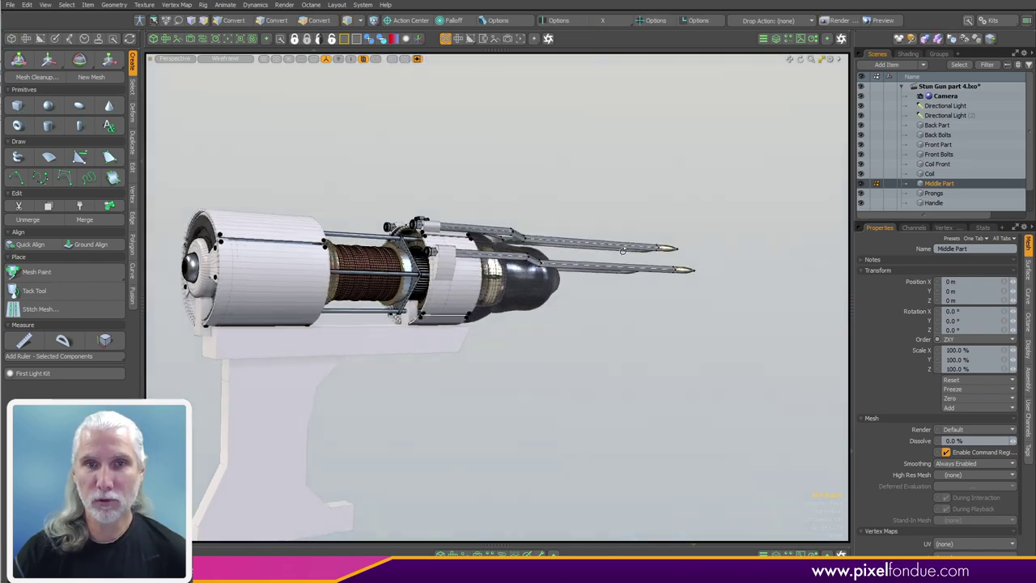
pyautogui.keyDown('ctrl'); pyautogui.keyDown('alt'); pyautogui.moveTo(419, 286); pyautogui.dragTo(494, 368); pyautogui.keyUp('alt'); pyautogui.keyUp('ctrl')
pyautogui.keyDown('alt'); pyautogui.moveTo(494, 369); pyautogui.dragTo(532, 351); pyautogui.keyUp('alt')
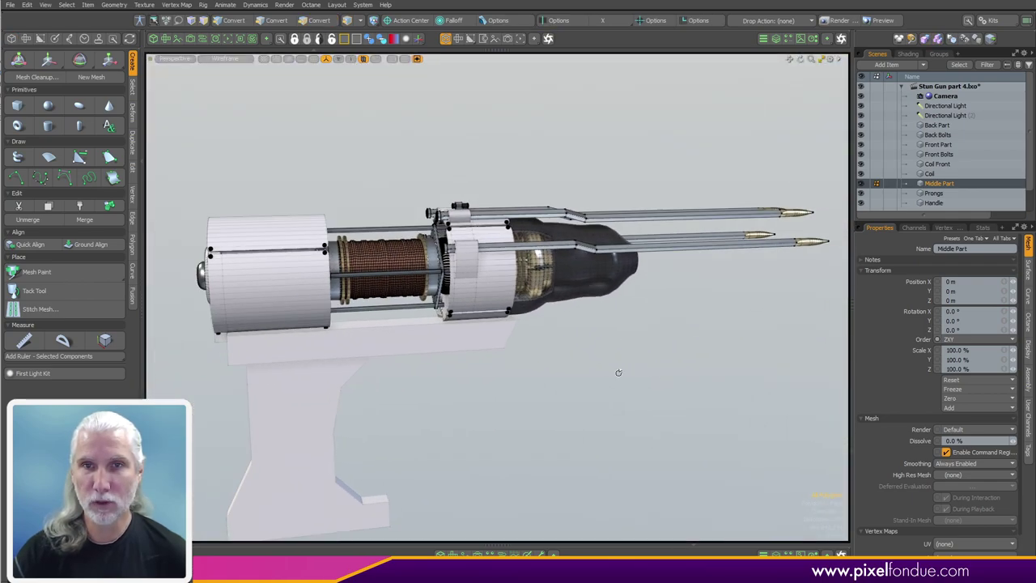
pyautogui.keyDown('ctrl'); pyautogui.keyDown('alt'); pyautogui.moveTo(439, 345); pyautogui.dragTo(485, 320); pyautogui.keyUp('alt'); pyautogui.keyUp('ctrl')
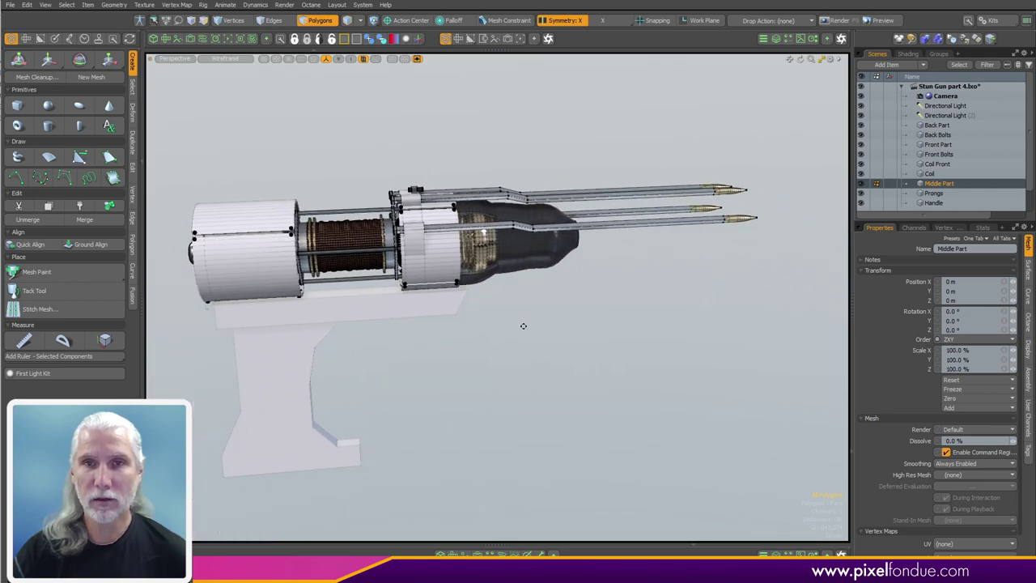